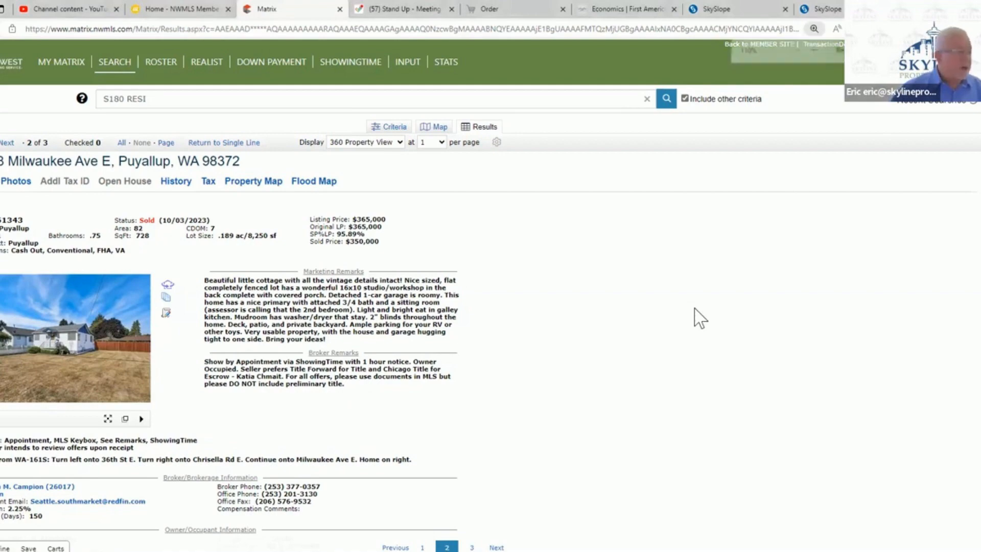
pyautogui.hotkey('ctrl', '+')
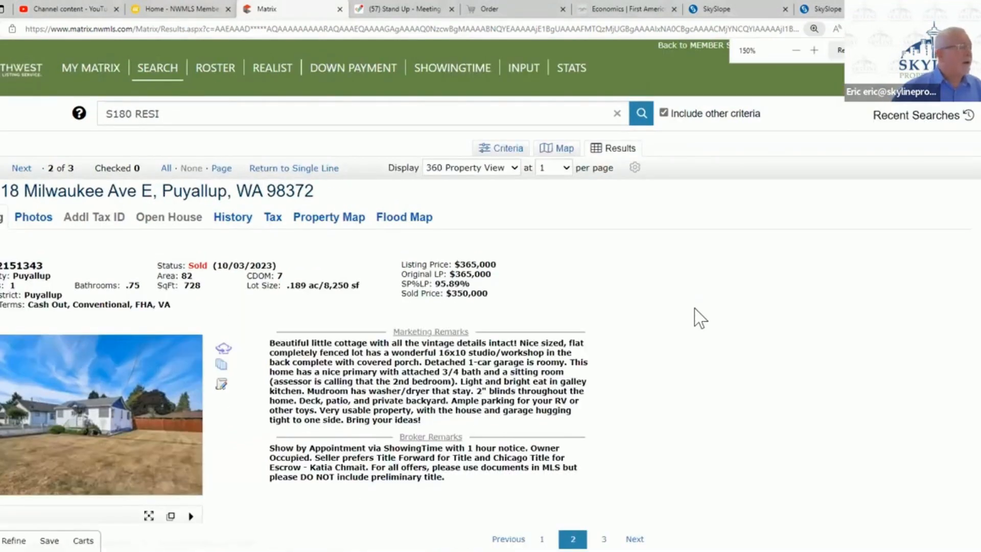
# - Enlarge the Puyallup listing and examine its prices, marketing remarks and broker remarks, highlighting the escrow contact's name
pyautogui.scroll(-3, 871, 324)
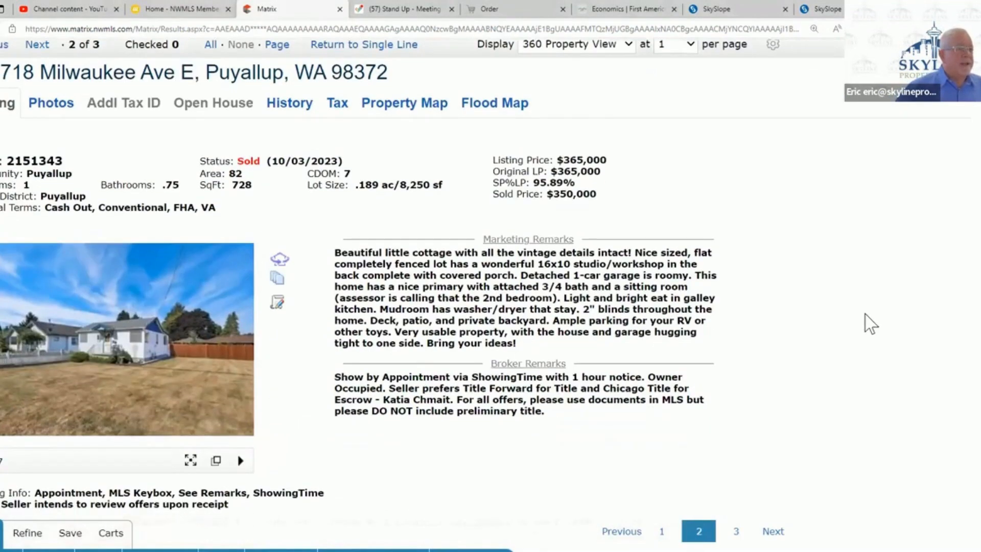
pyautogui.scroll(-3, 864, 313)
pyautogui.scroll(5, 855, 313)
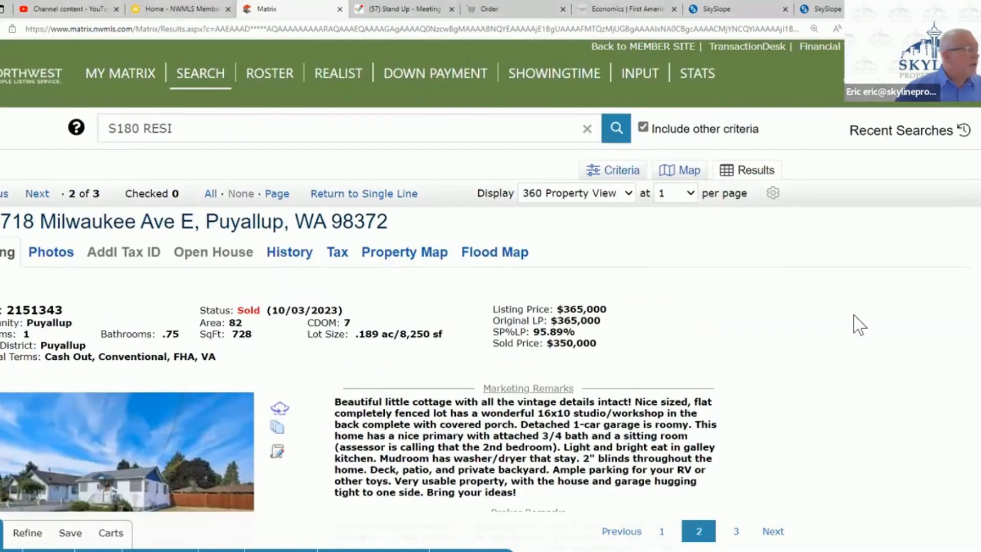
pyautogui.scroll(-3, 854, 315)
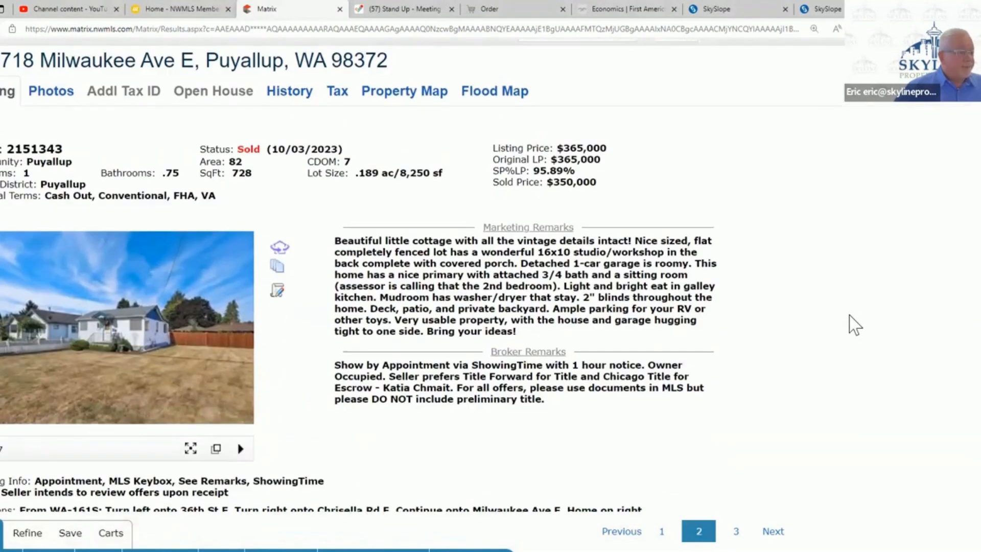
pyautogui.scroll(3, 845, 326)
pyautogui.scroll(-1, 837, 375)
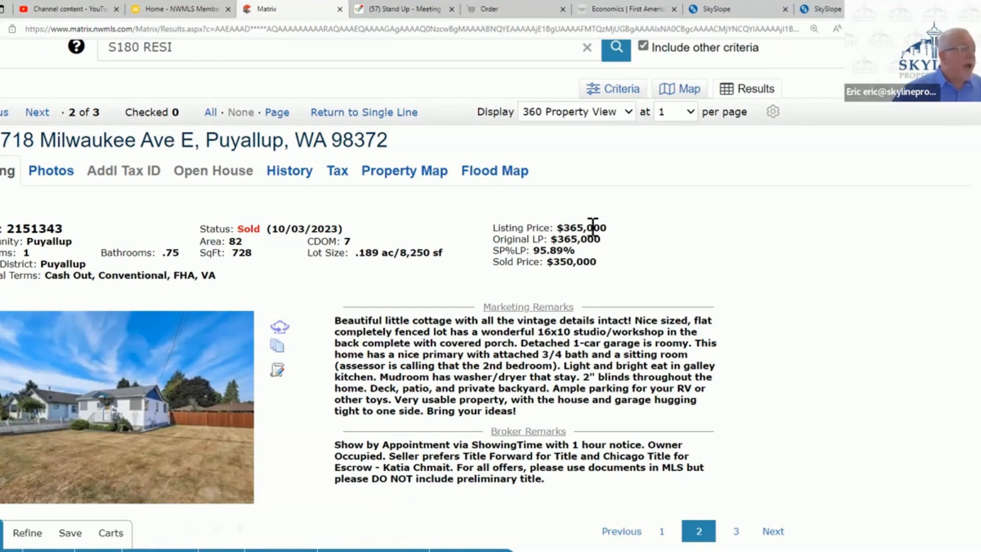
pyautogui.scroll(-2, 592, 228)
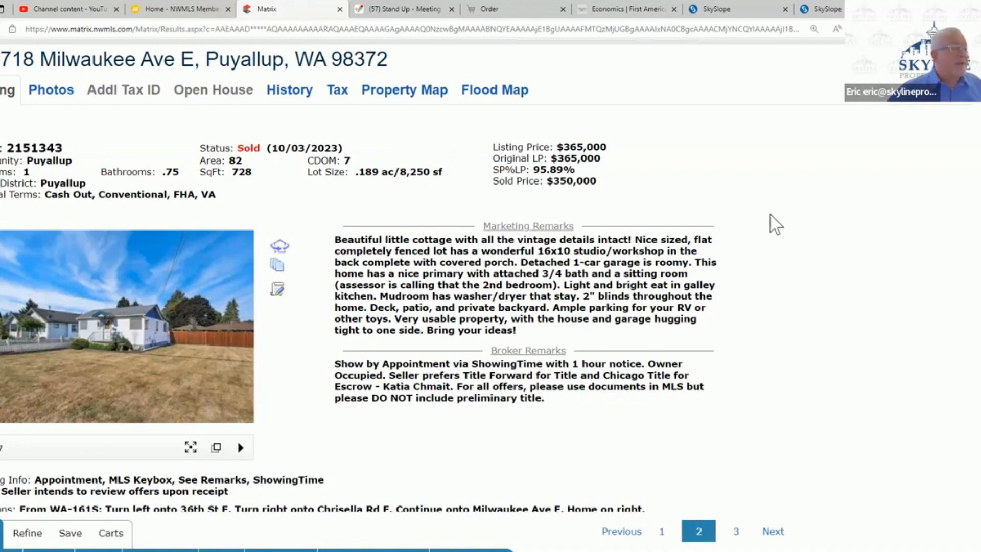
pyautogui.scroll(-8, 722, 305)
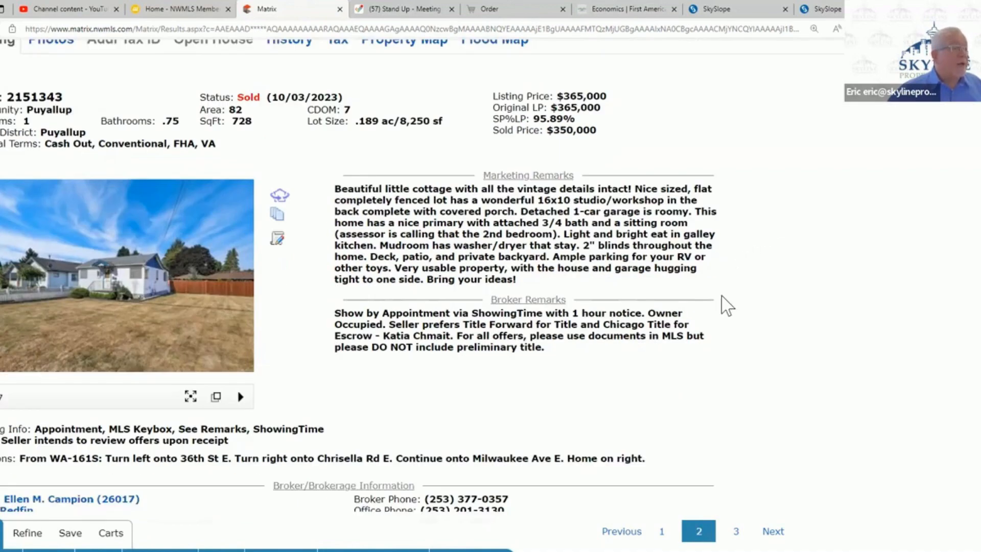
pyautogui.scroll(8, 719, 320)
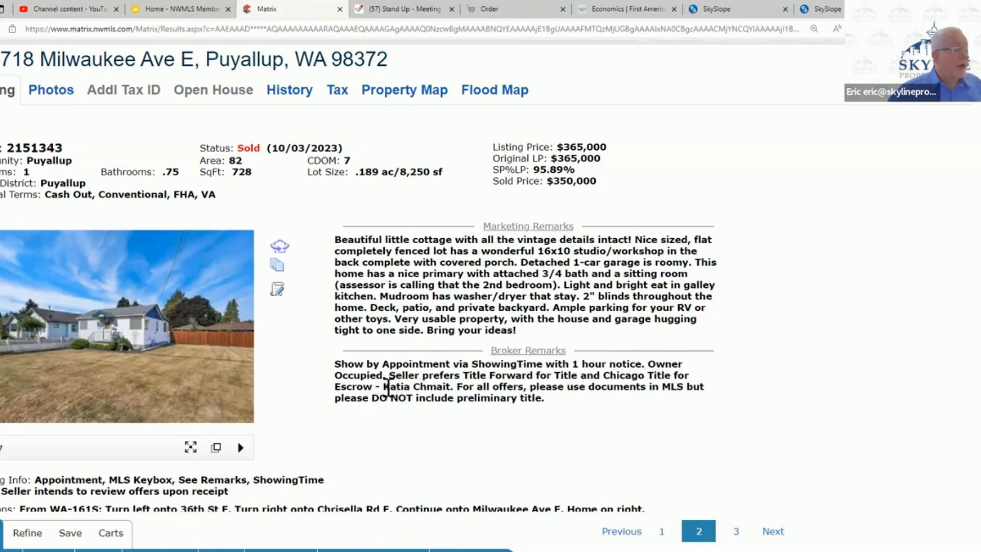
pyautogui.moveTo(384, 389); pyautogui.dragTo(451, 391)
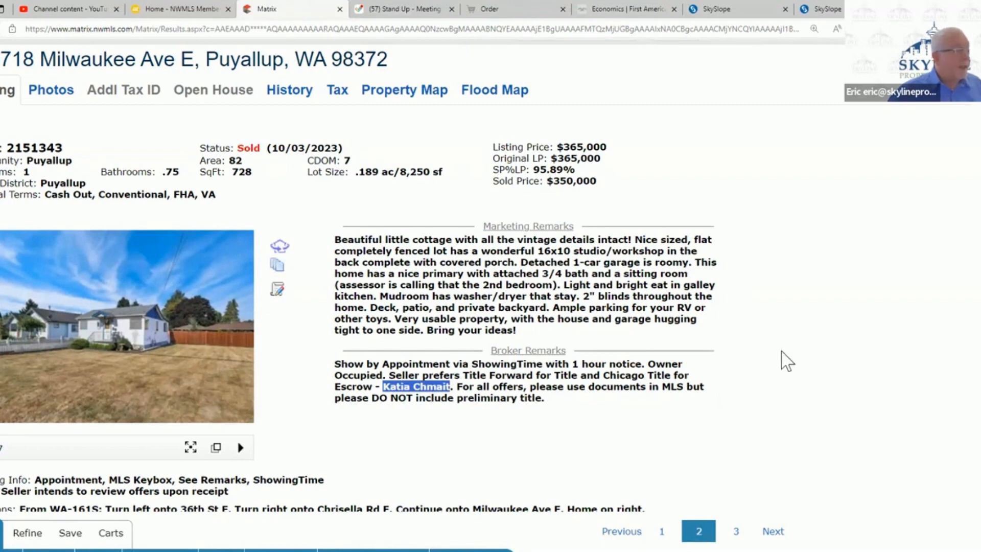
# - Examine the listing's brokerage, owner, general, title, utility and selling information, and return to the supplements link near the photo
pyautogui.scroll(-2, 787, 361)
pyautogui.scroll(-3, 786, 361)
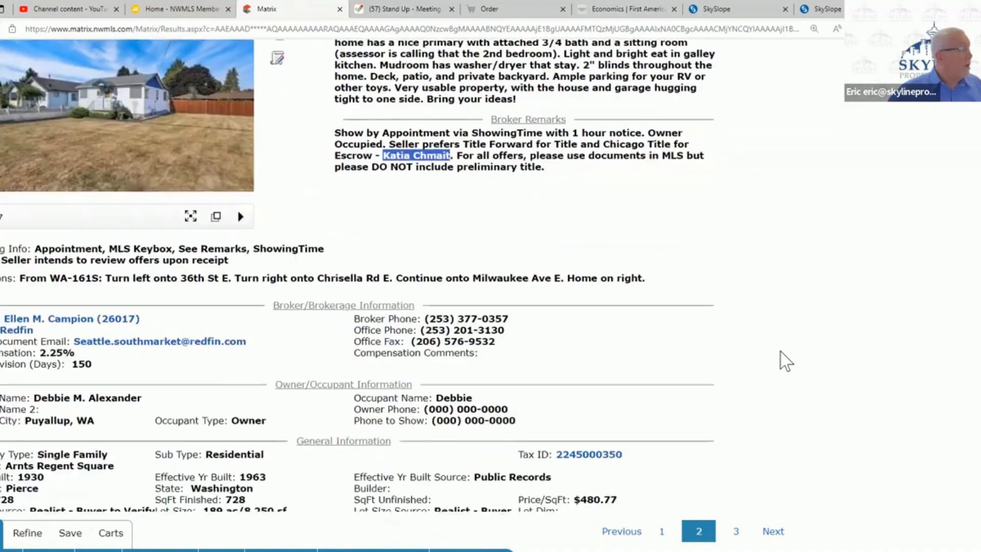
pyautogui.scroll(-2, 786, 361)
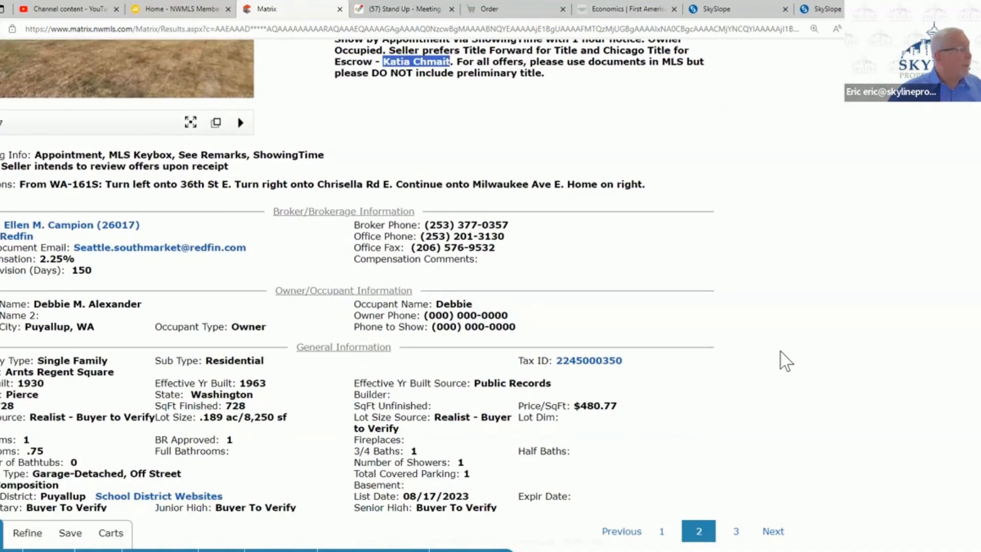
pyautogui.scroll(-3, 787, 361)
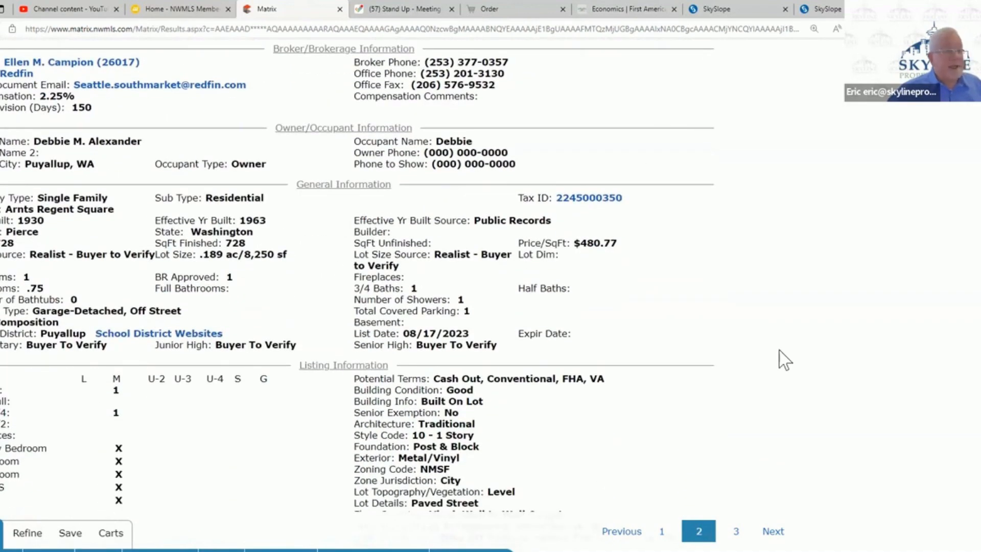
pyautogui.scroll(-2, 785, 360)
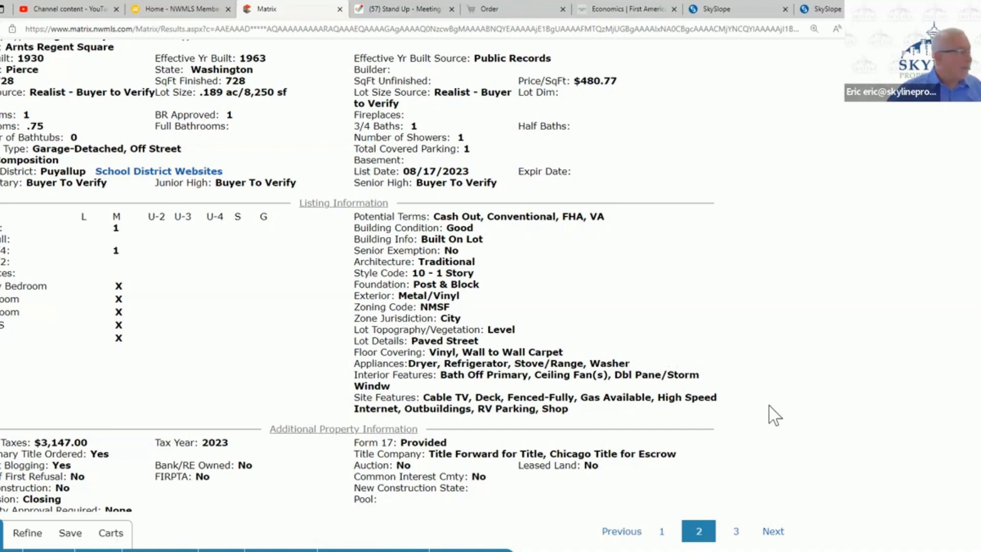
pyautogui.scroll(-5, 773, 415)
pyautogui.scroll(2, 267, 400)
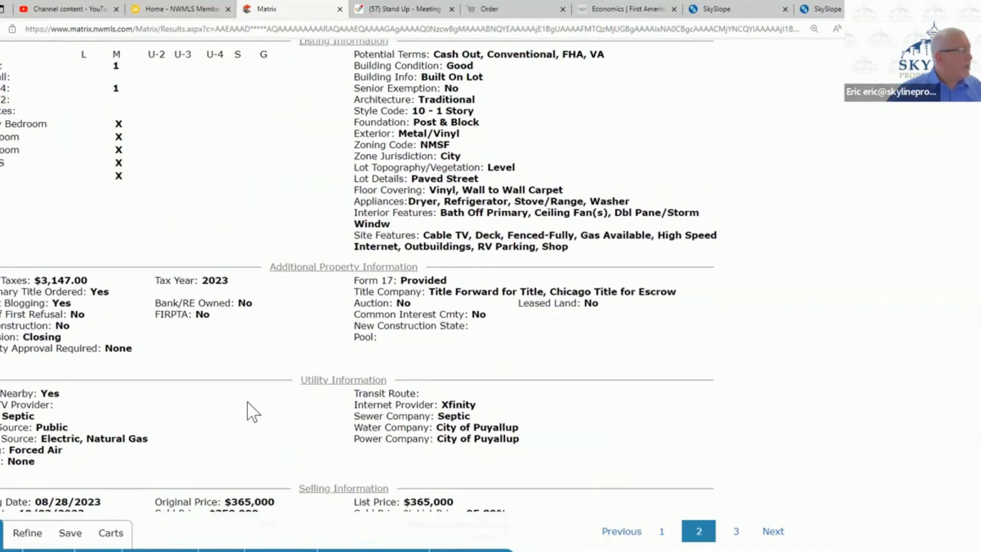
pyautogui.scroll(-2, 252, 411)
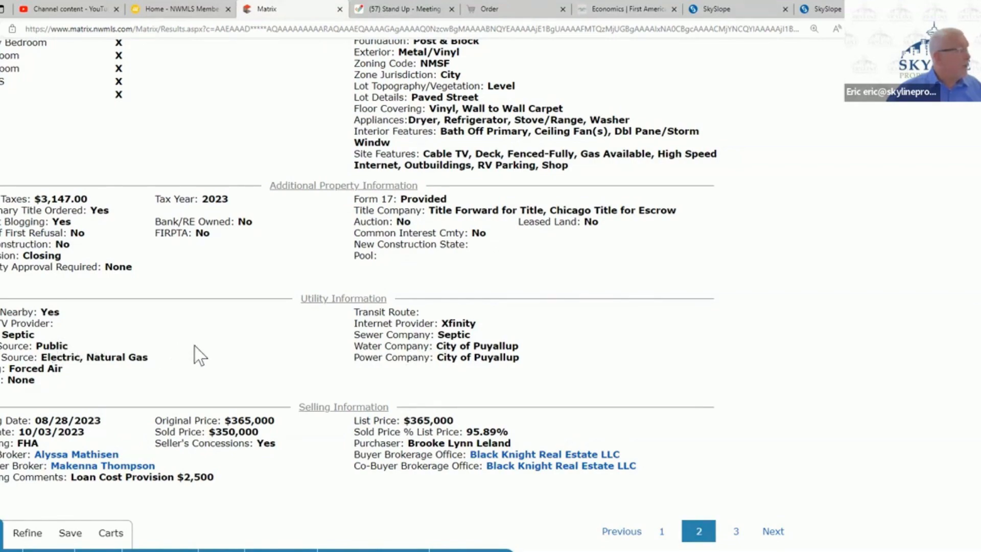
pyautogui.scroll(15, 214, 383)
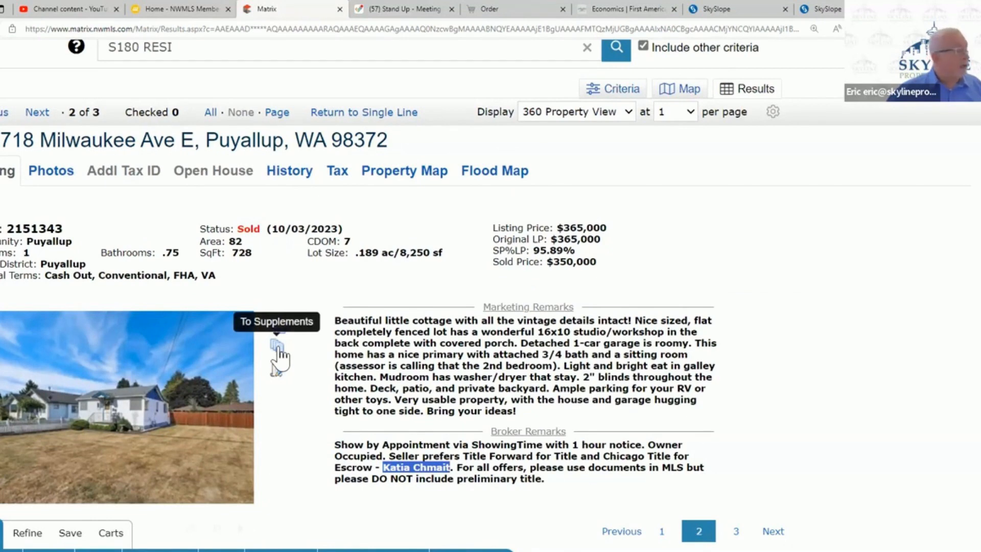
# - View the FIRPTA Certification (Form 22E) from the listing's supplements, and review the supplements list again before closing it
pyautogui.click(278, 358)
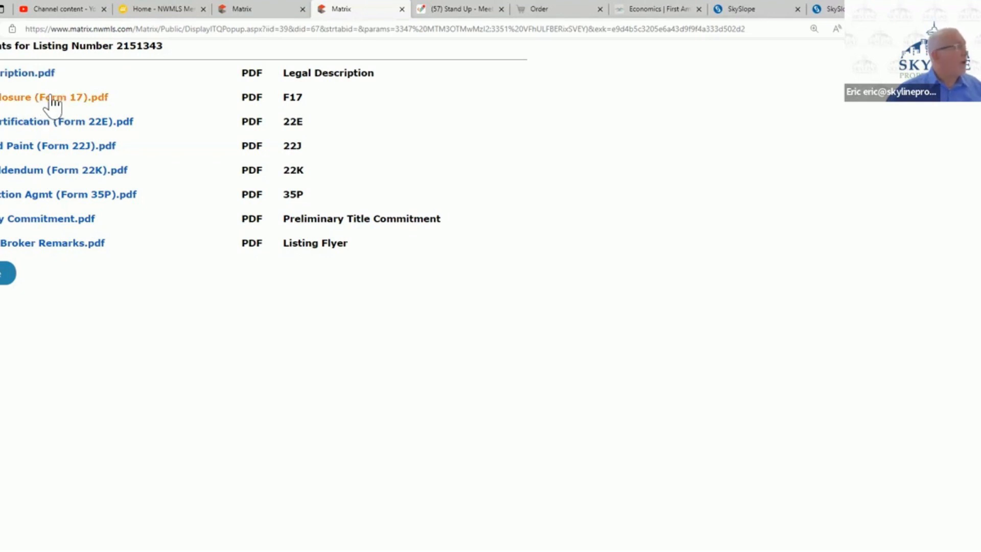
pyautogui.click(11, 127)
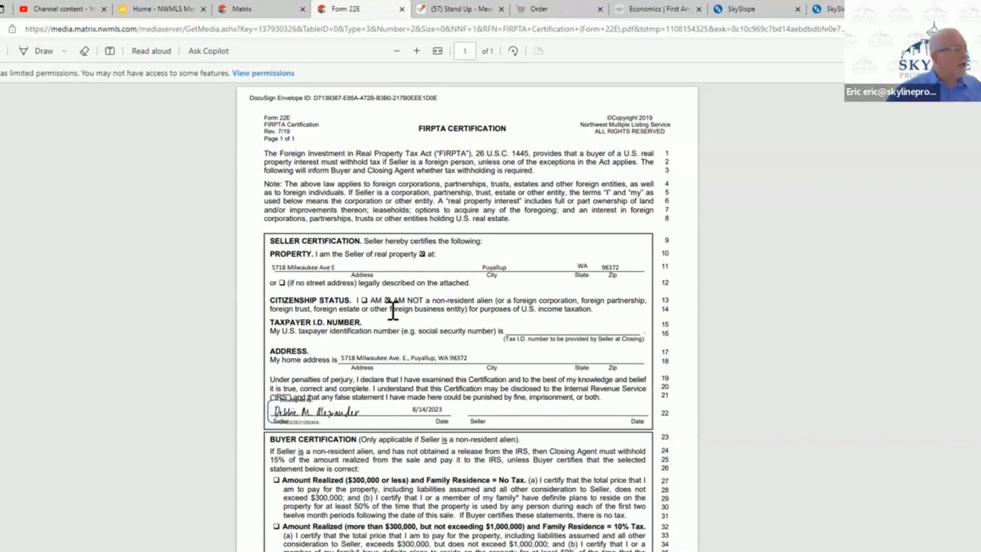
pyautogui.click(401, 9)
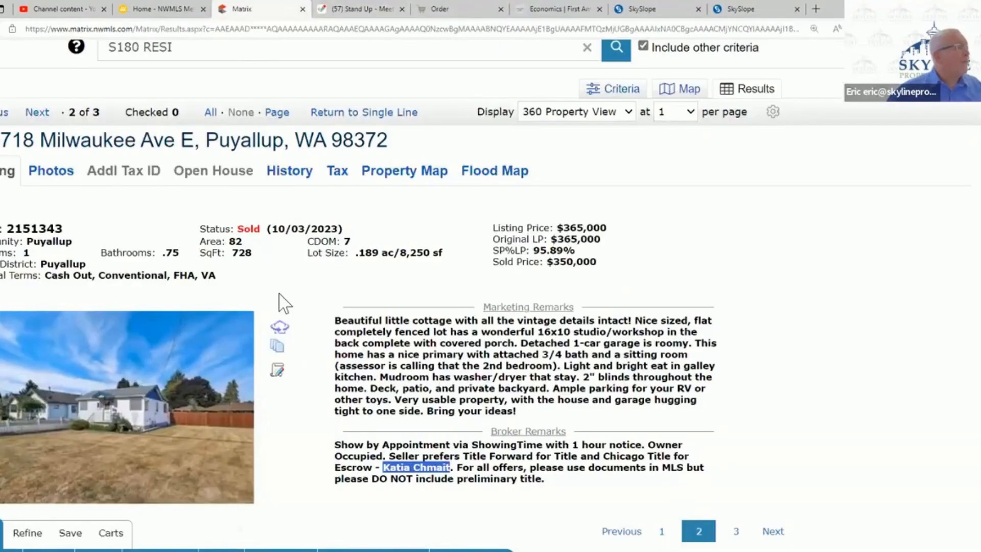
pyautogui.click(277, 353)
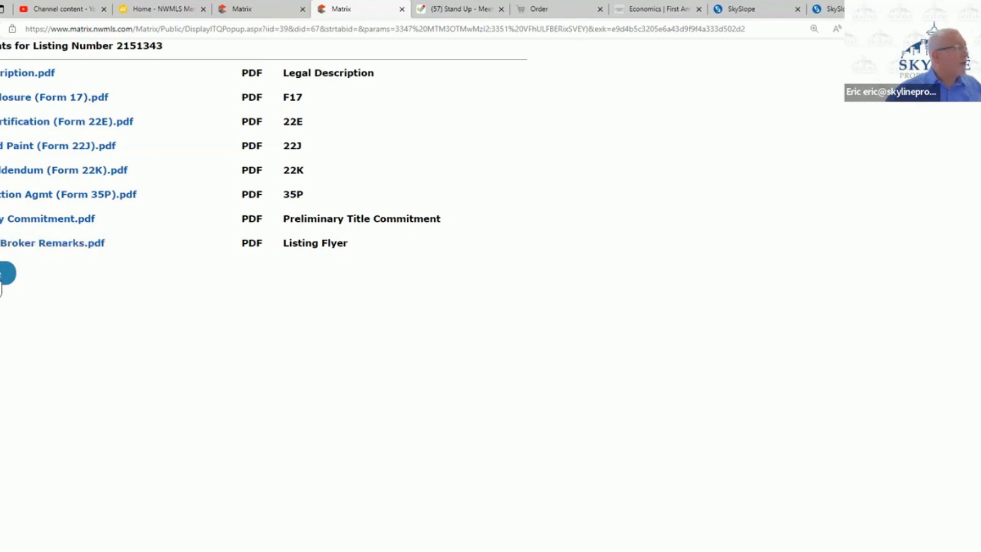
pyautogui.click(2, 274)
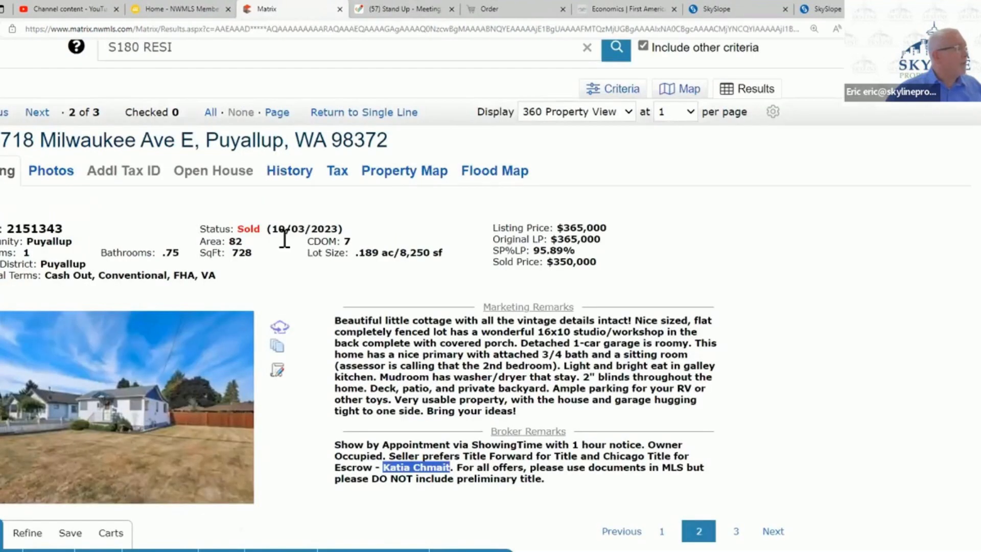
# - Sign in to TransactionDesk from the listing and create its transaction with the Residential Transaction template
pyautogui.click(279, 373)
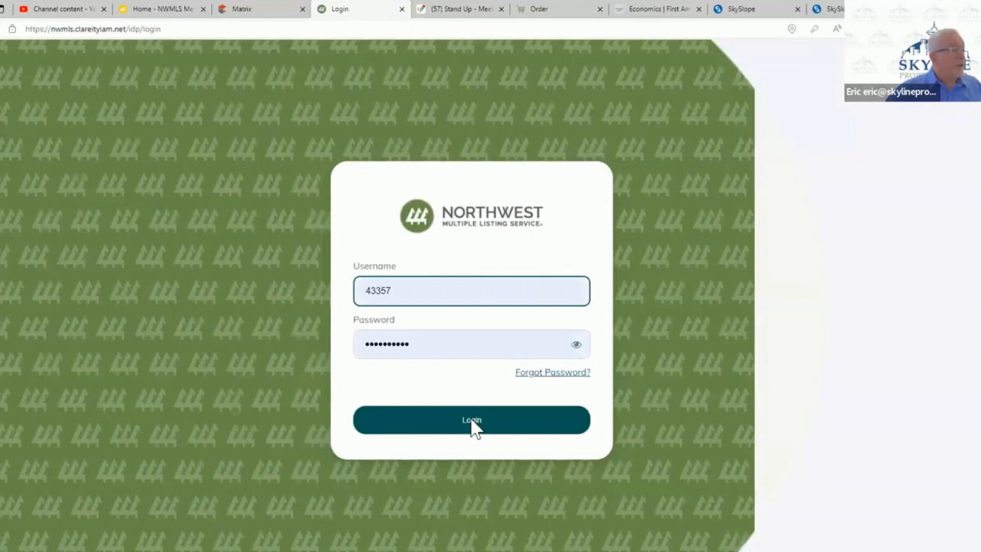
pyautogui.click(472, 420)
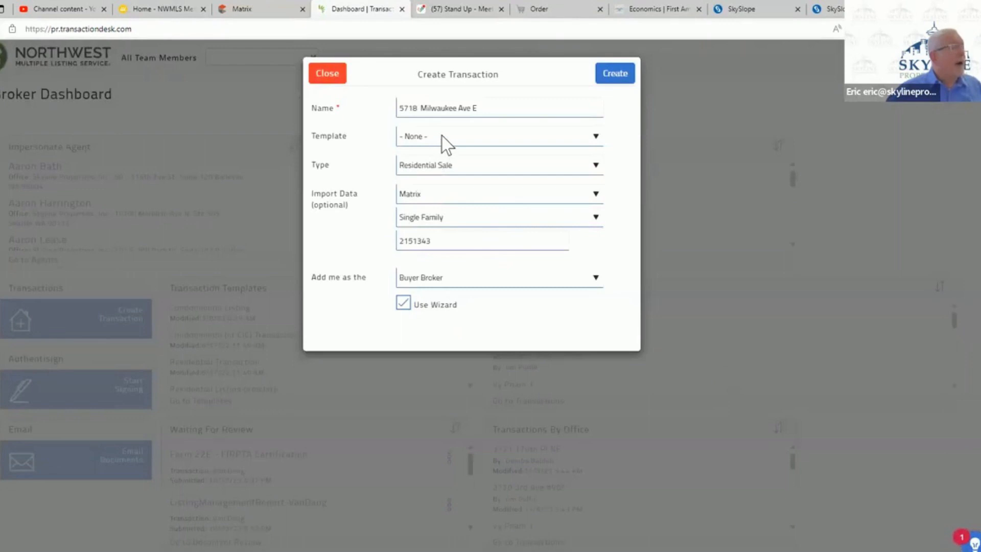
pyautogui.click(441, 136)
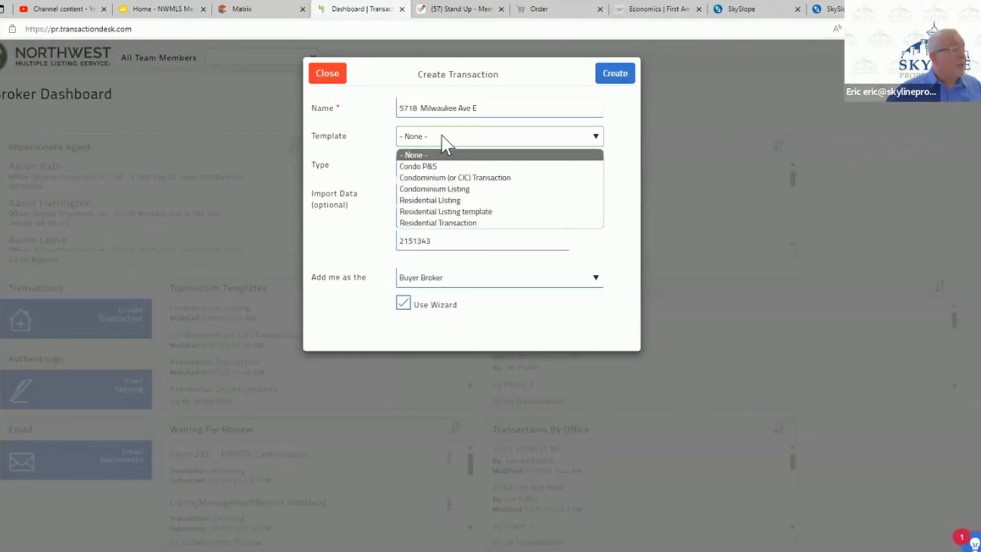
pyautogui.click(458, 223)
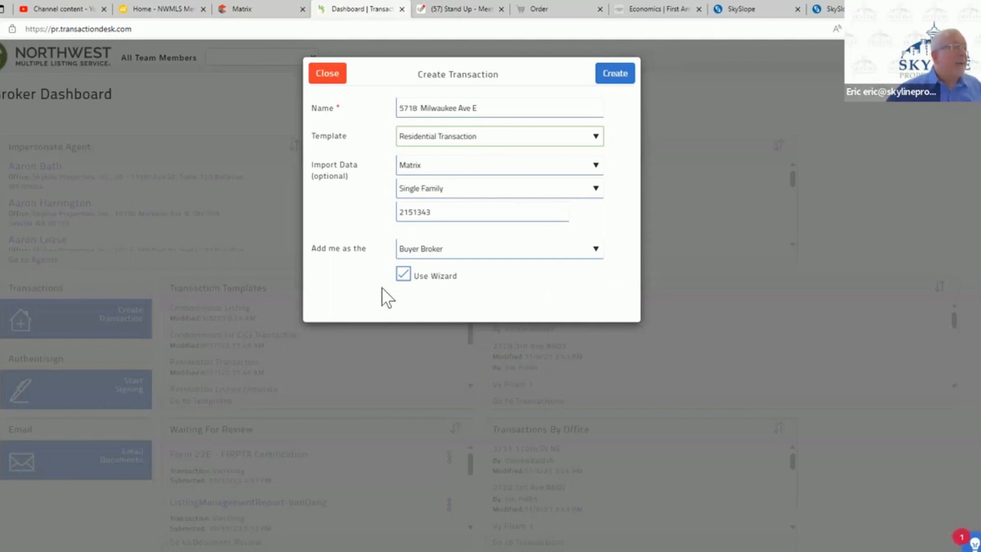
pyautogui.click(617, 75)
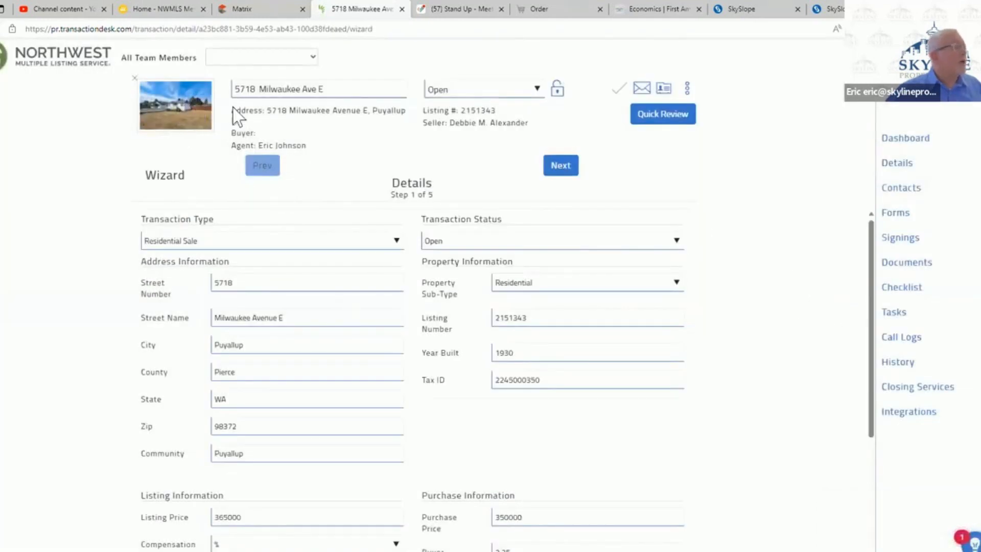
# - Append "- Buyer" to the street address in the transaction's name
pyautogui.click(348, 90)
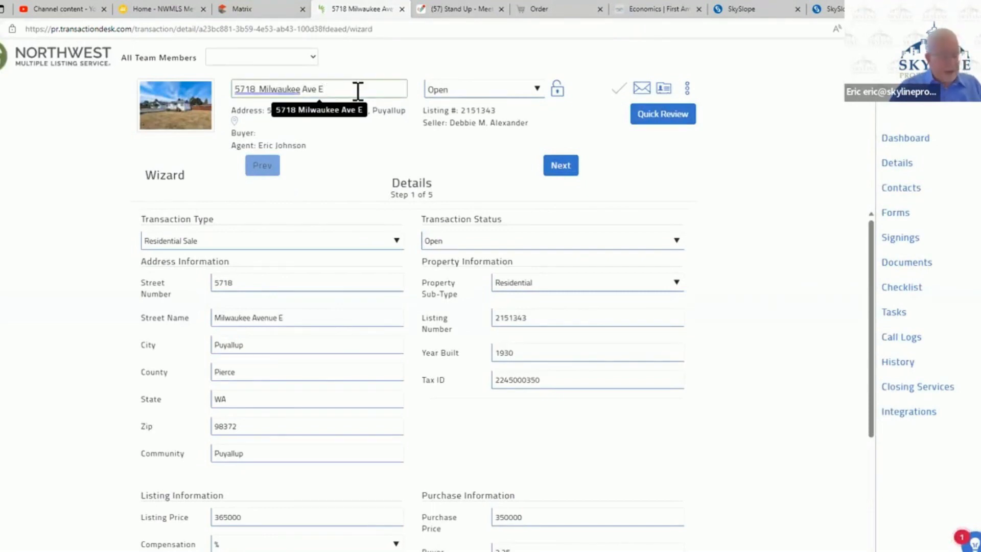
pyautogui.write('-')
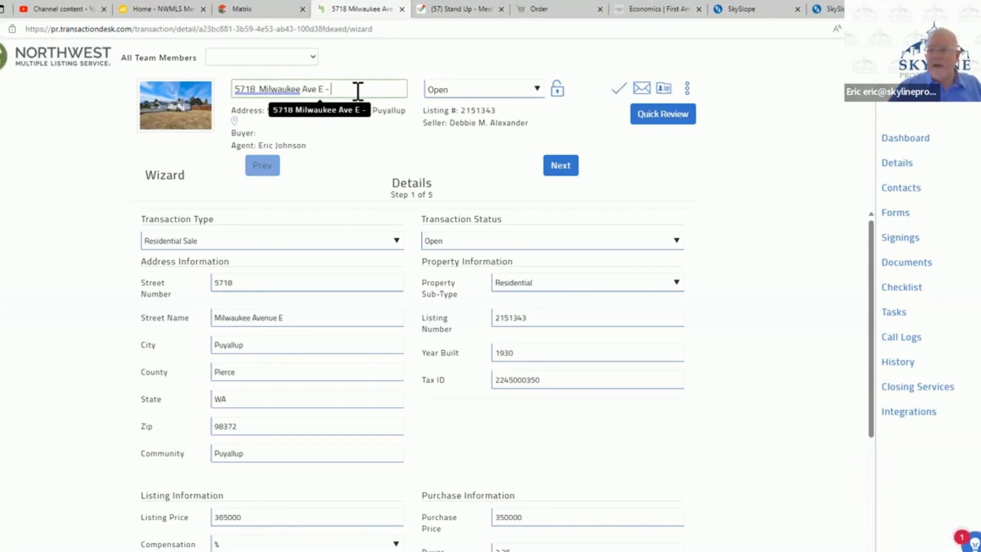
pyautogui.write(' B')
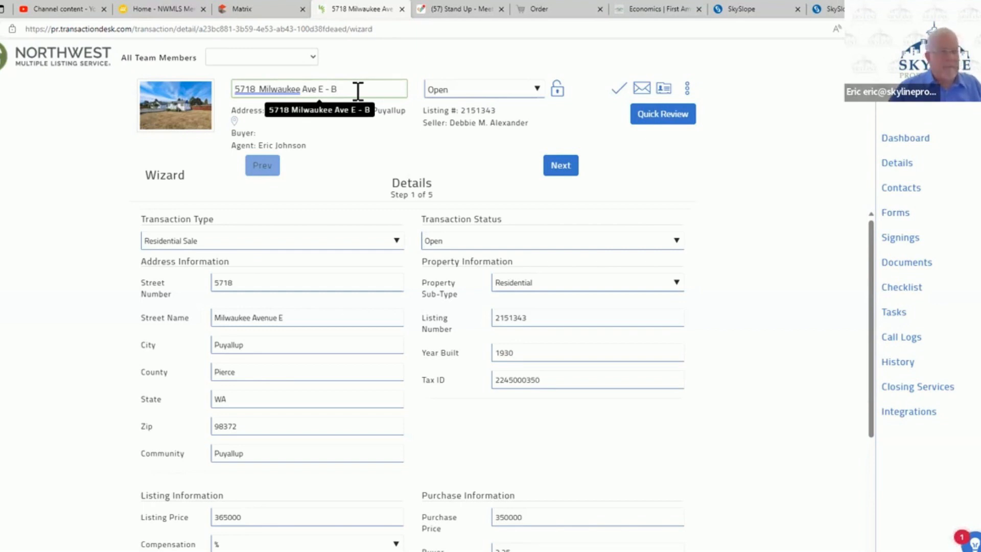
pyautogui.write('uyer')
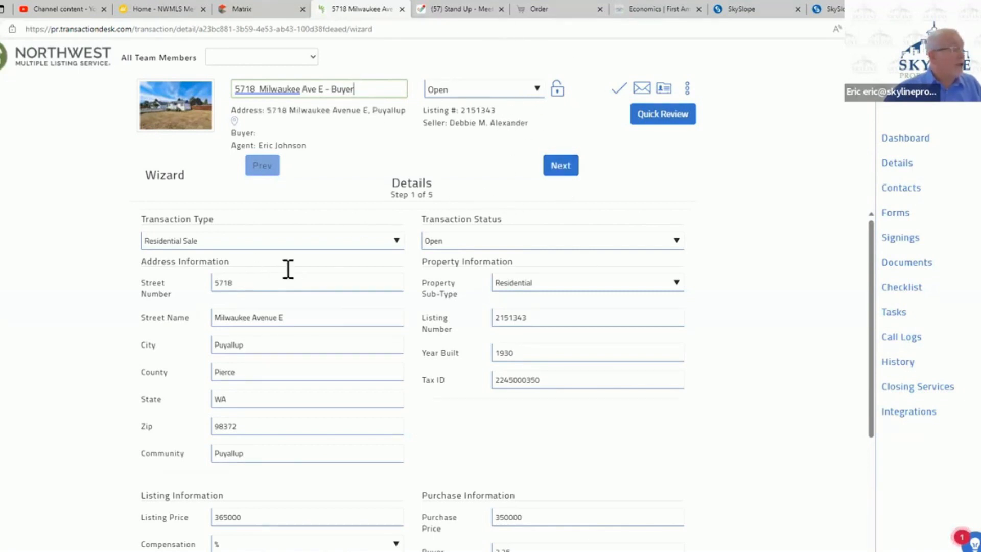
# - Select the purchase price in the transaction details, check the brokerage information in the Matrix listing, and return to the transaction wizard
pyautogui.scroll(-3, 286, 270)
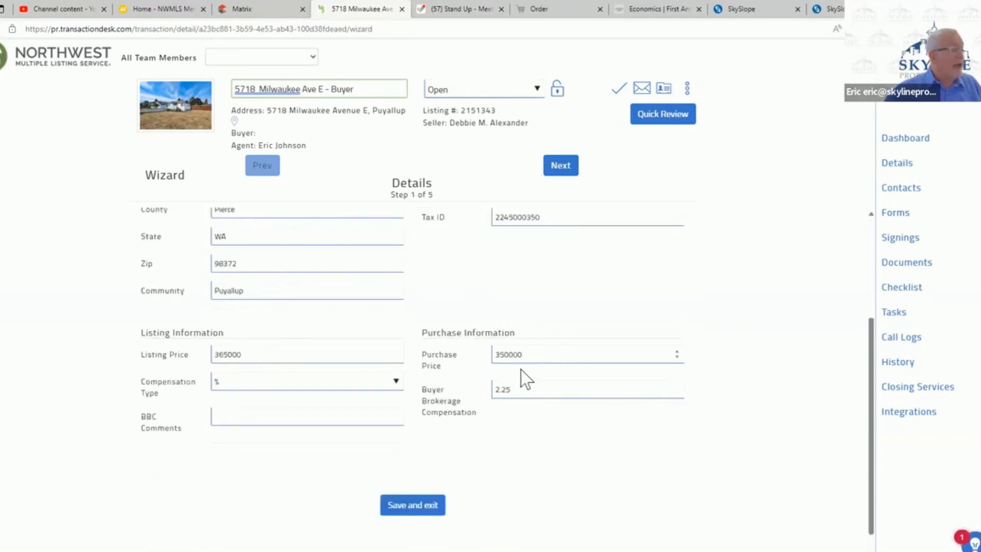
pyautogui.doubleClick(531, 353)
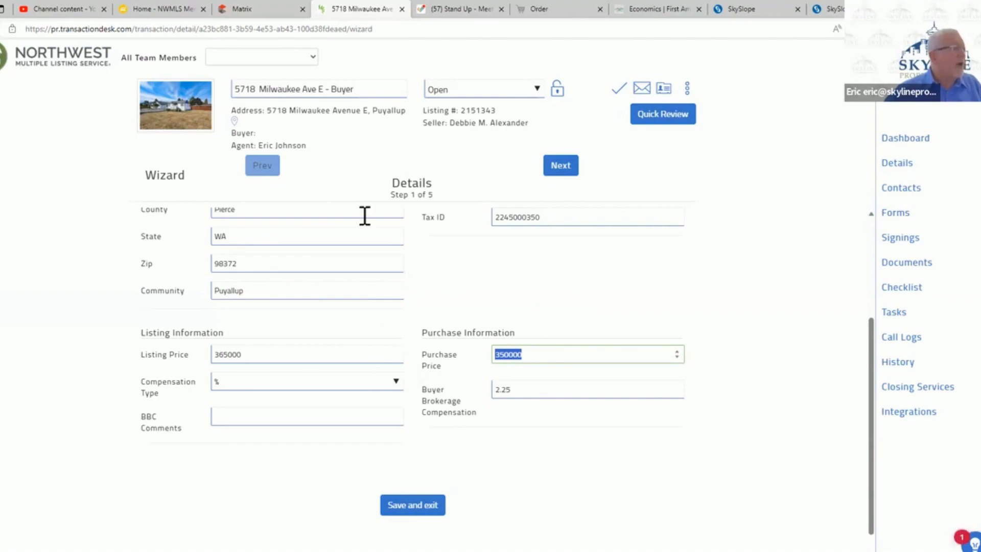
pyautogui.click(250, 11)
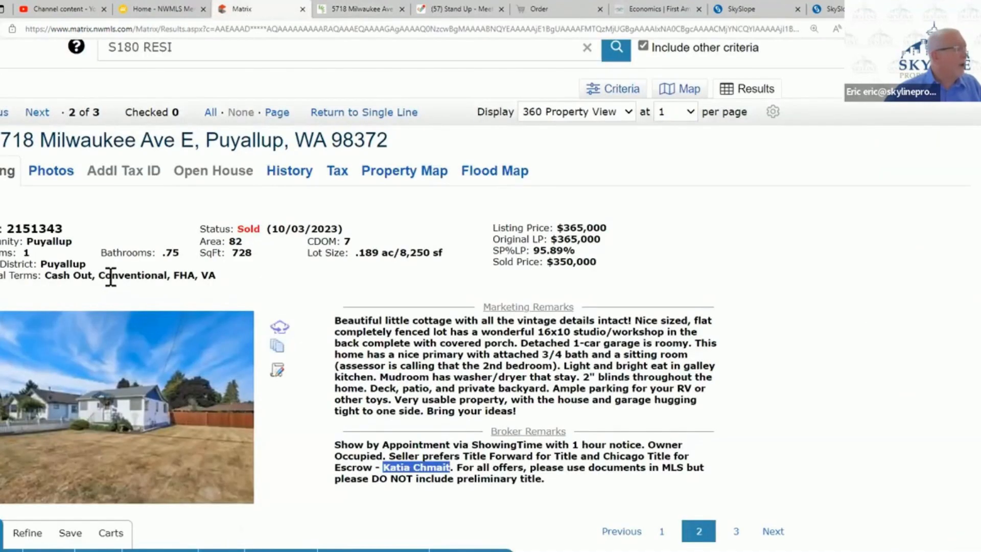
pyautogui.scroll(-5, 107, 278)
pyautogui.scroll(-4, 111, 281)
pyautogui.scroll(3, 102, 258)
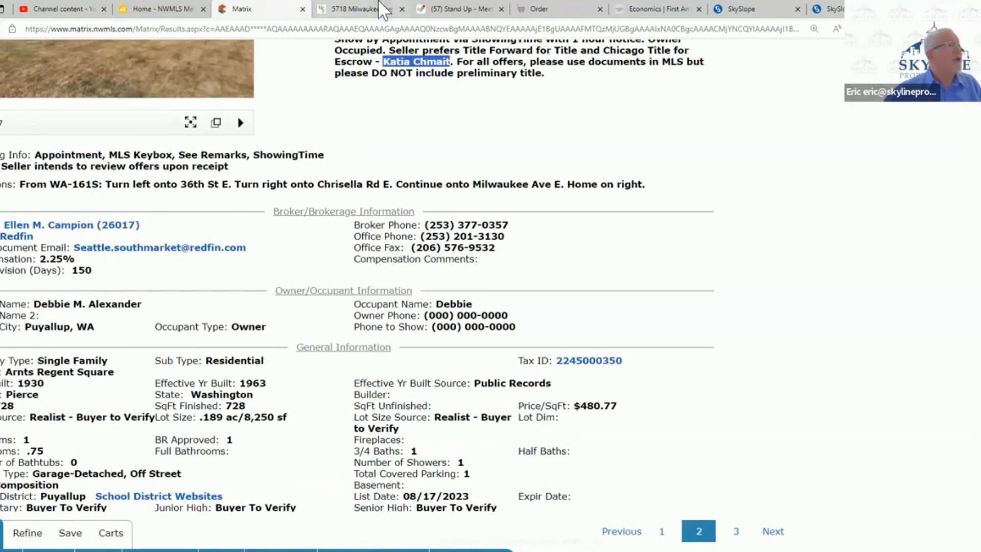
pyautogui.click(357, 9)
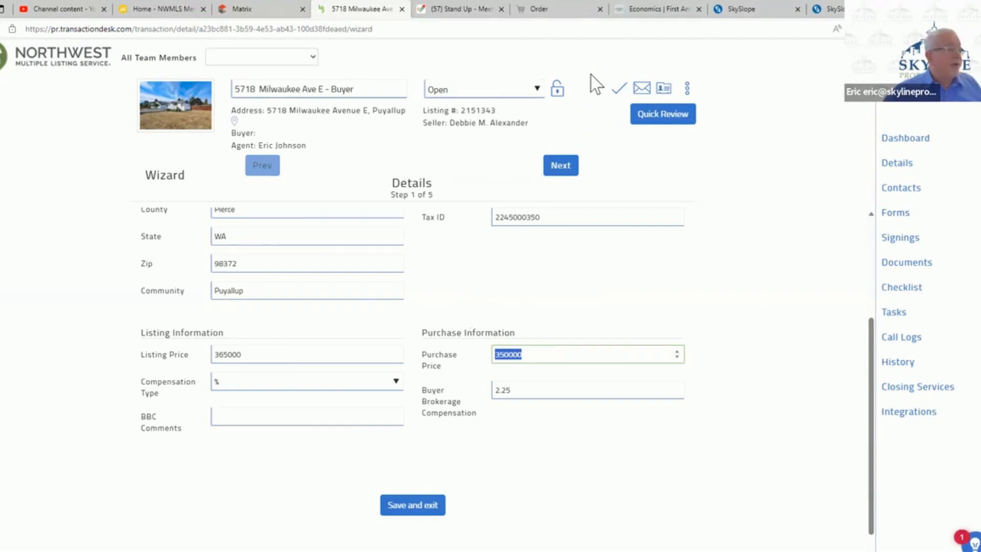
# - Continue to the transaction dates and set the Purchase & Sale Agreement date to 11/08/2023 and the offer expiration date to 11/09/2023
pyautogui.click(568, 165)
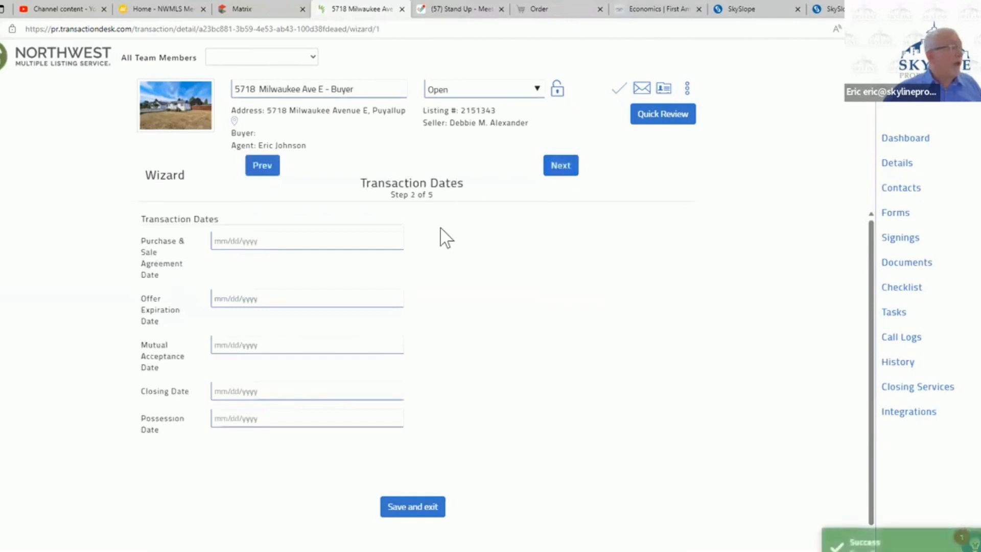
pyautogui.click(281, 241)
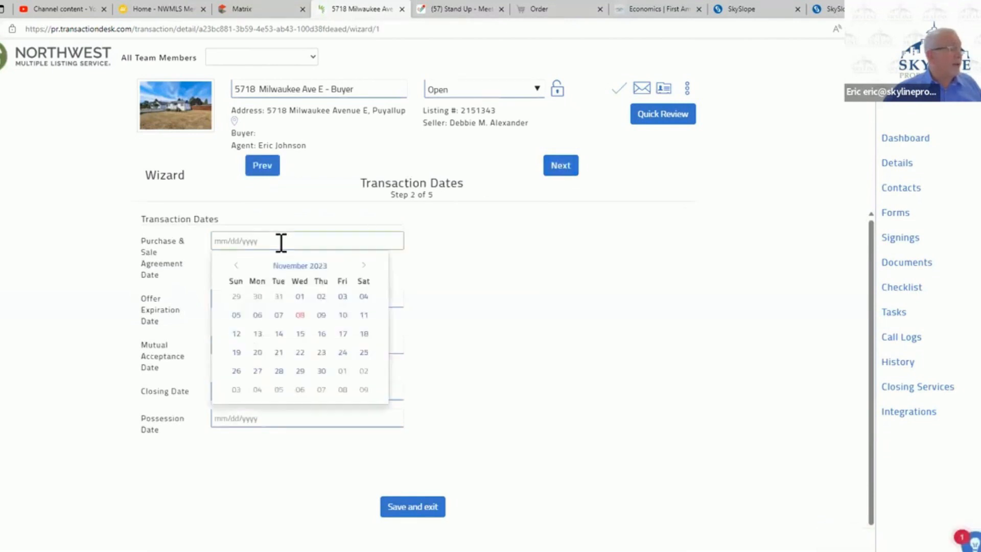
pyautogui.click(300, 315)
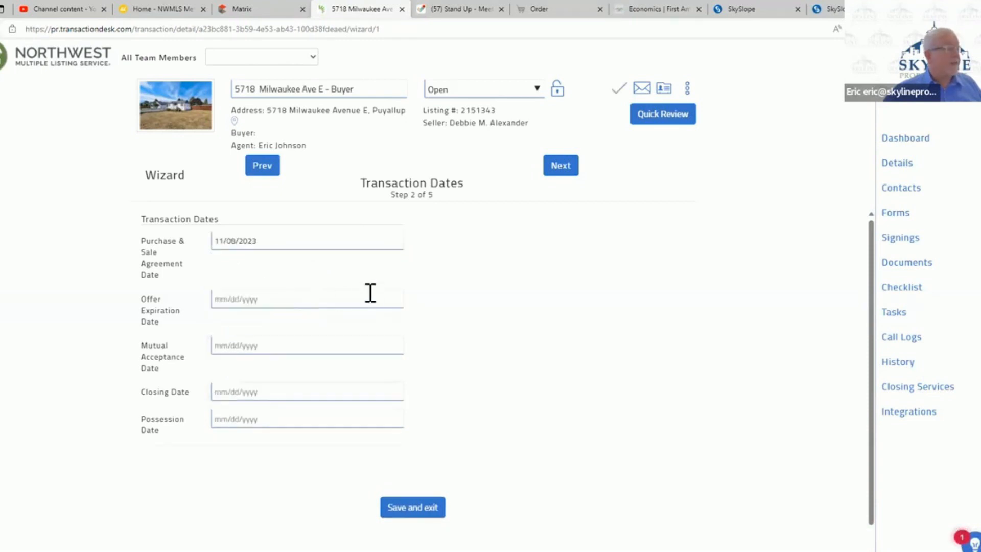
pyautogui.click(219, 299)
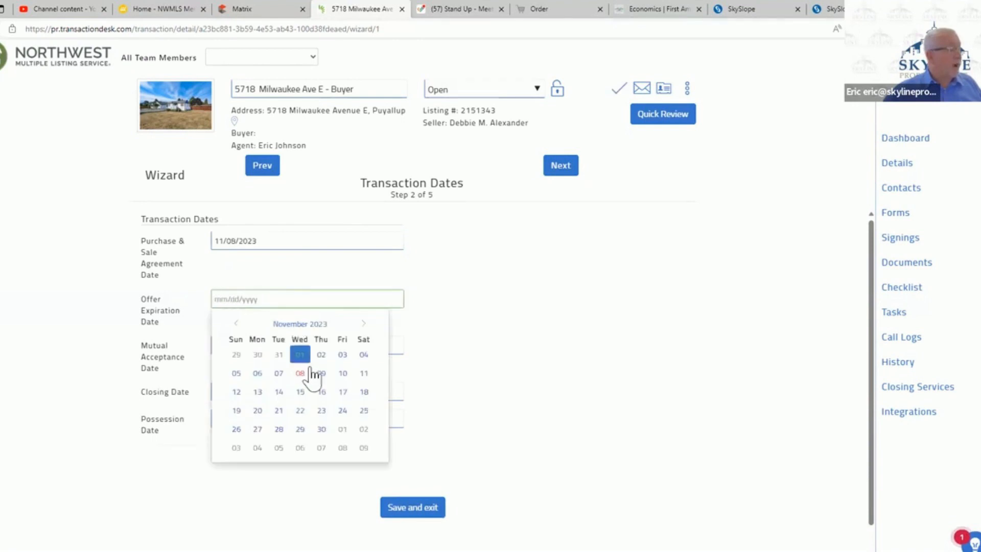
pyautogui.click(322, 374)
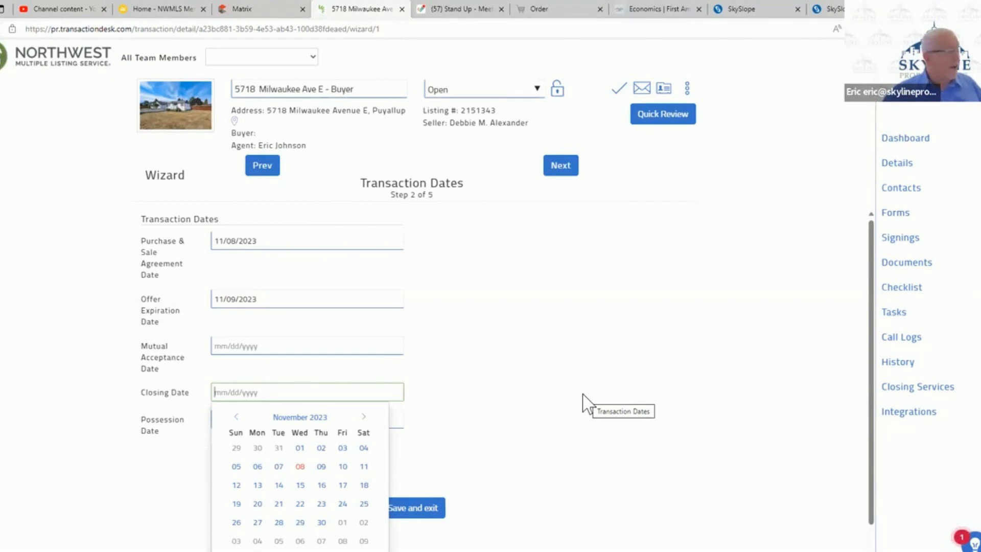
# - Set the closing date to 12/08/2023, check the possession date, and continue to the wizard's contacts step
pyautogui.click(365, 418)
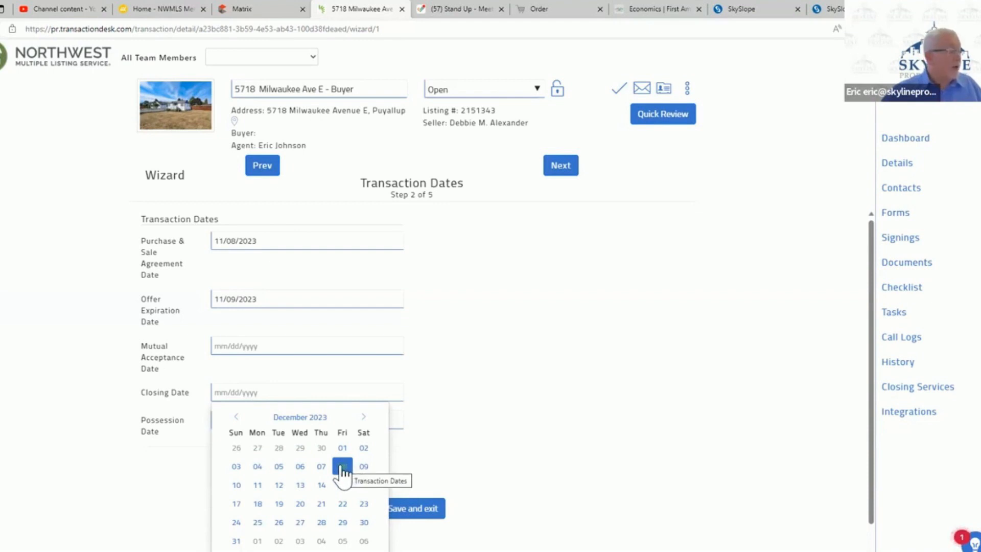
pyautogui.click(341, 467)
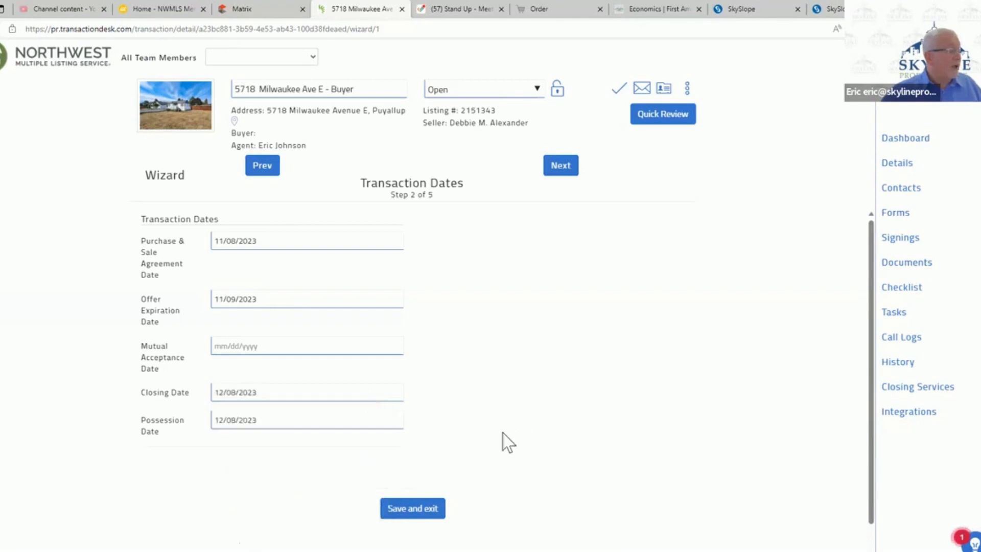
pyautogui.click(289, 420)
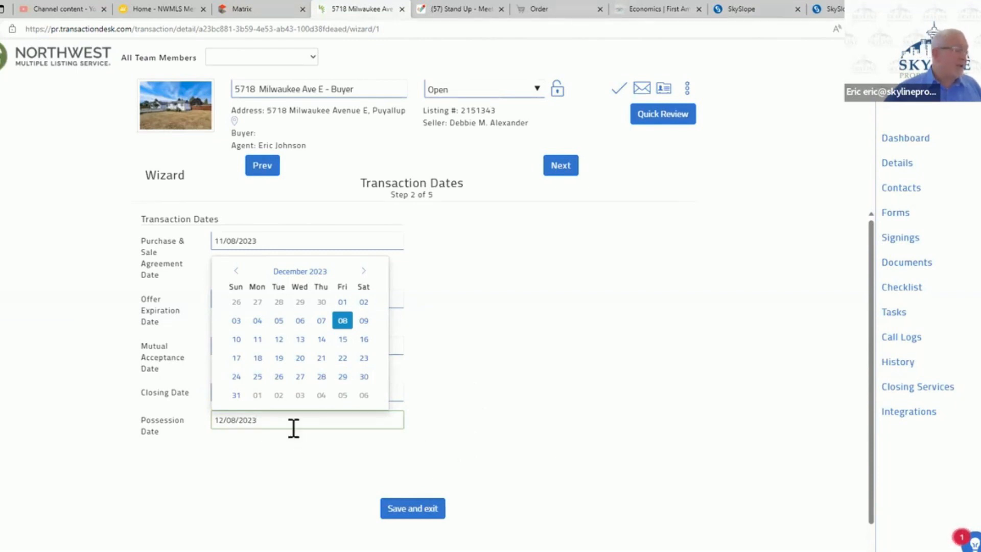
pyautogui.click(566, 171)
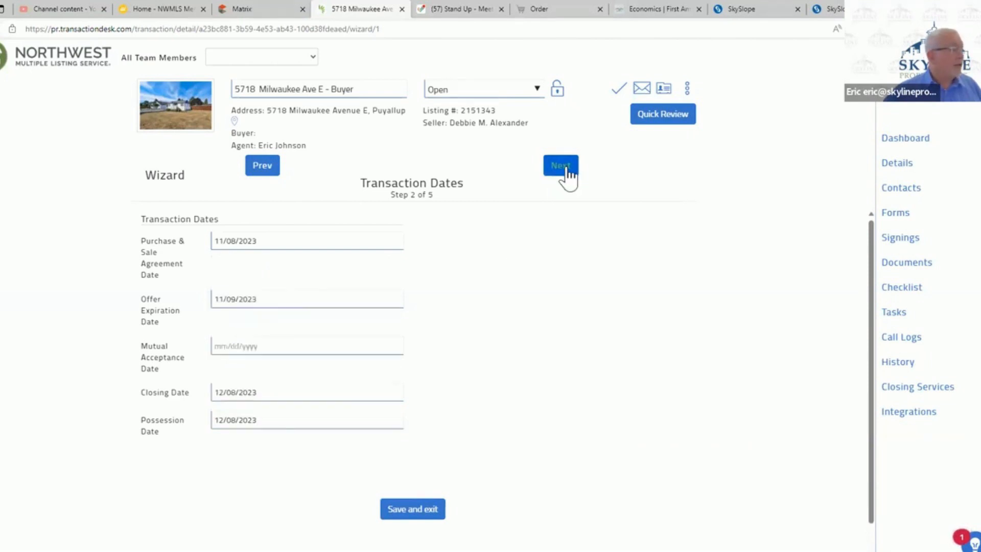
pyautogui.click(567, 171)
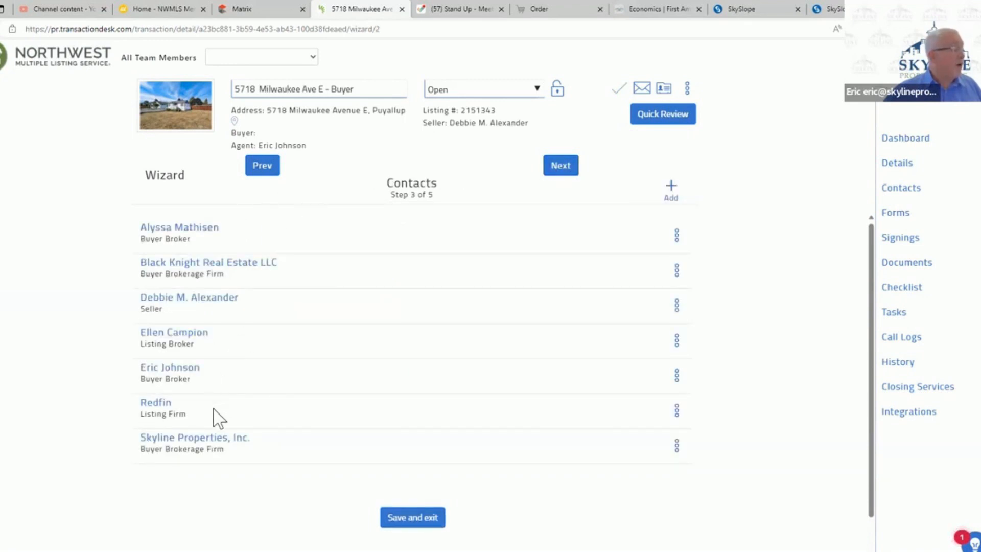
# - Start a new transaction contact of type Buyer and fill in the buyer's first and last name
pyautogui.click(673, 190)
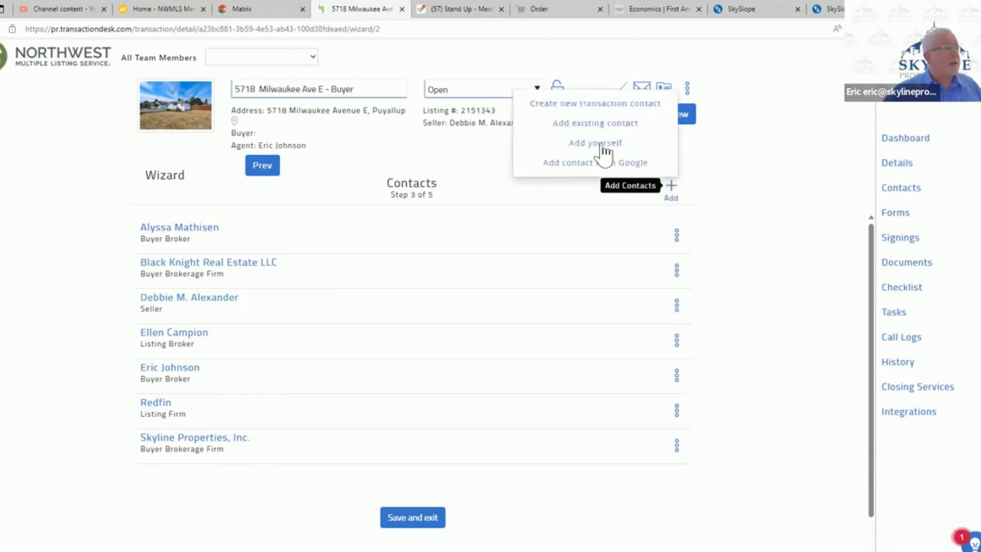
pyautogui.click(599, 108)
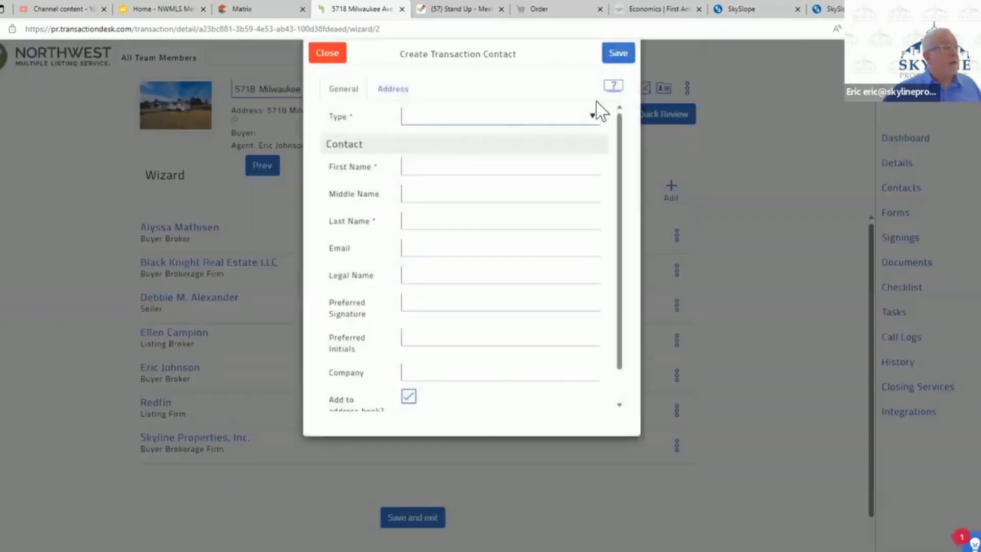
pyautogui.click(496, 189)
pyautogui.click(516, 137)
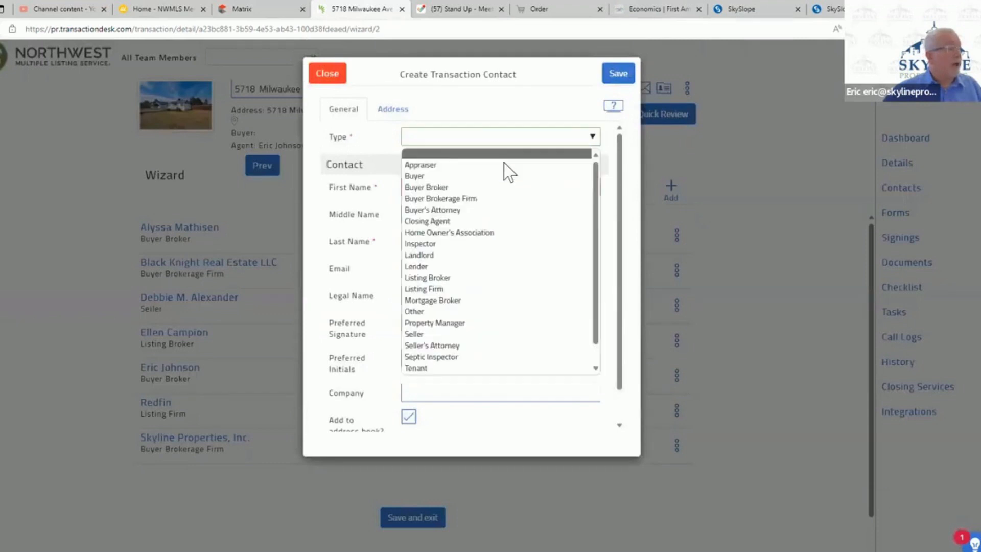
pyautogui.click(495, 177)
pyautogui.click(488, 188)
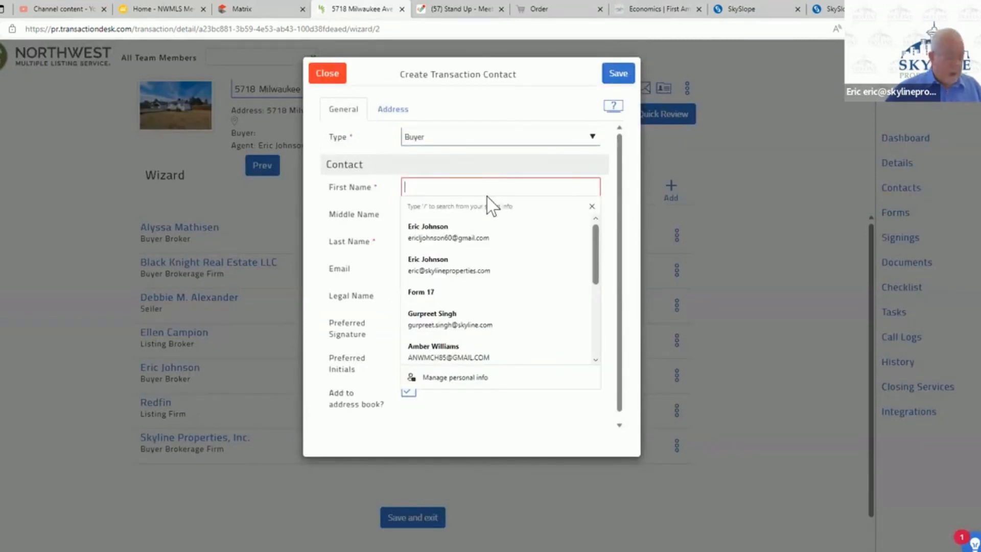
pyautogui.write('Bob')
pyautogui.press('Tab')
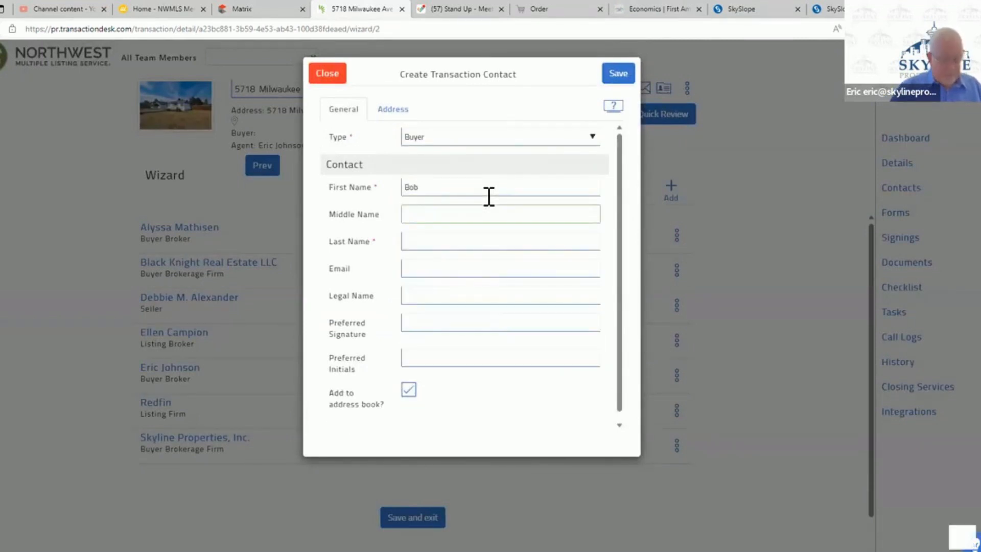
pyautogui.write('Buyer')
pyautogui.press('Tab')
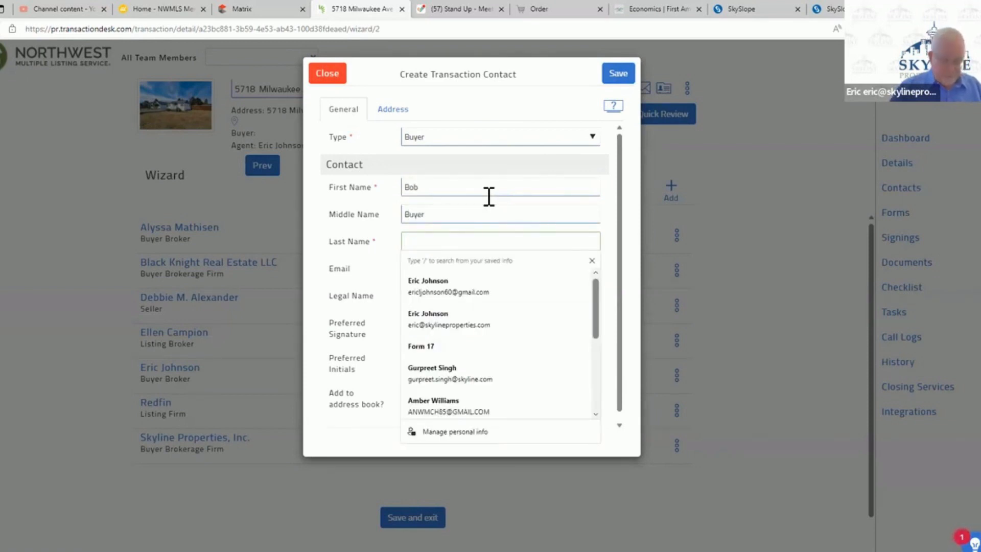
pyautogui.write('Buyer')
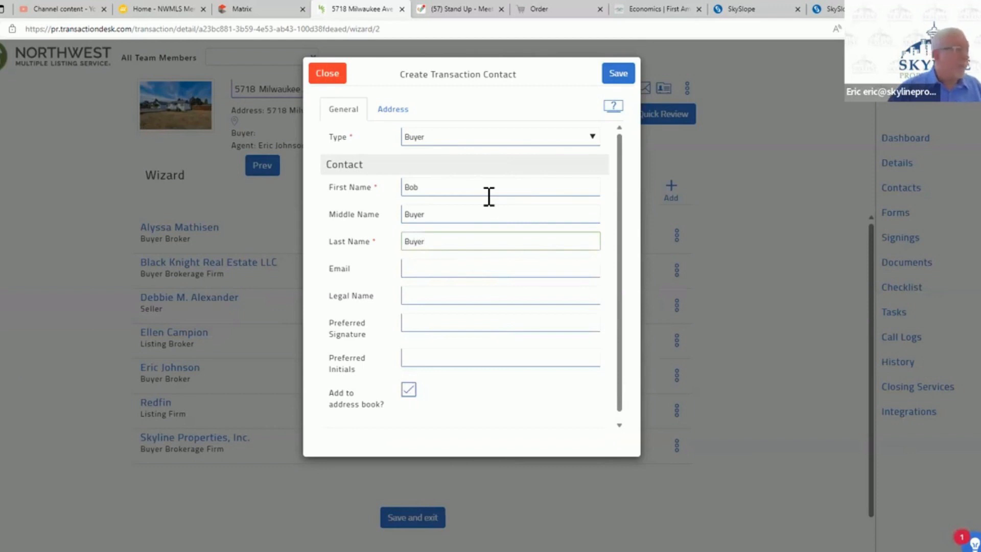
# - Clear the mistaken middle name from the new buyer contact
pyautogui.click(476, 202)
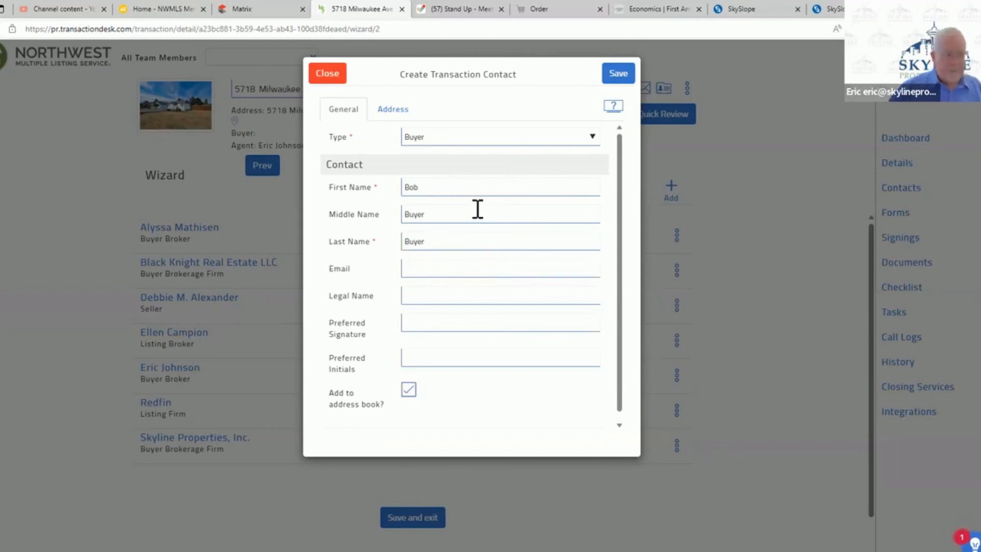
pyautogui.click(479, 211)
pyautogui.press('BackSpace')
pyautogui.press('BackSpace')
pyautogui.press('BackSpace')
pyautogui.press('BackSpace')
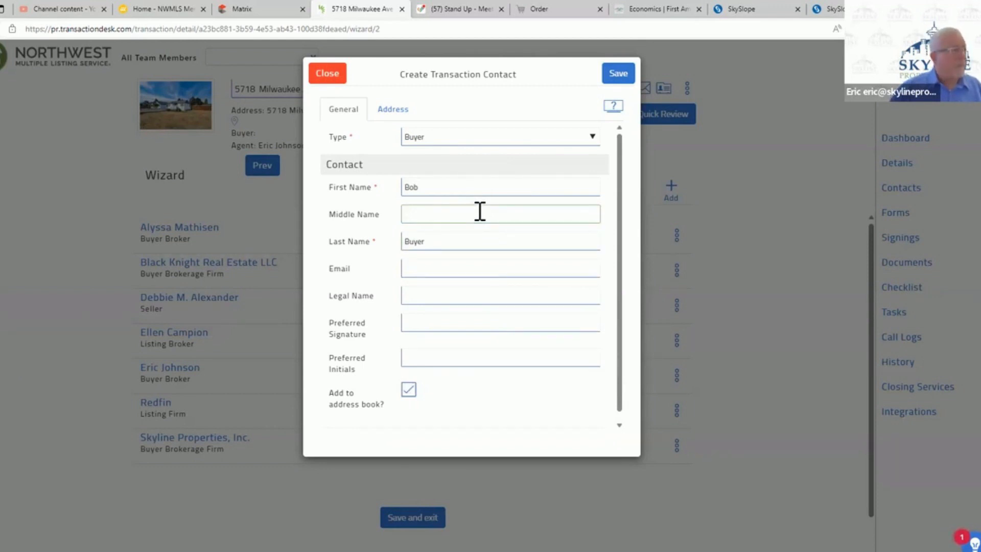
pyautogui.press('Tab')
pyautogui.press('Tab')
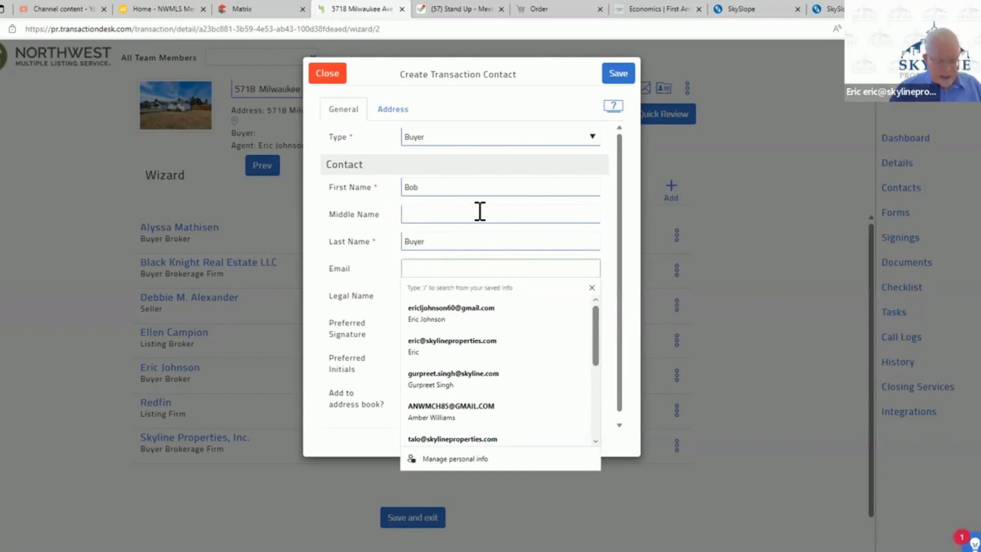
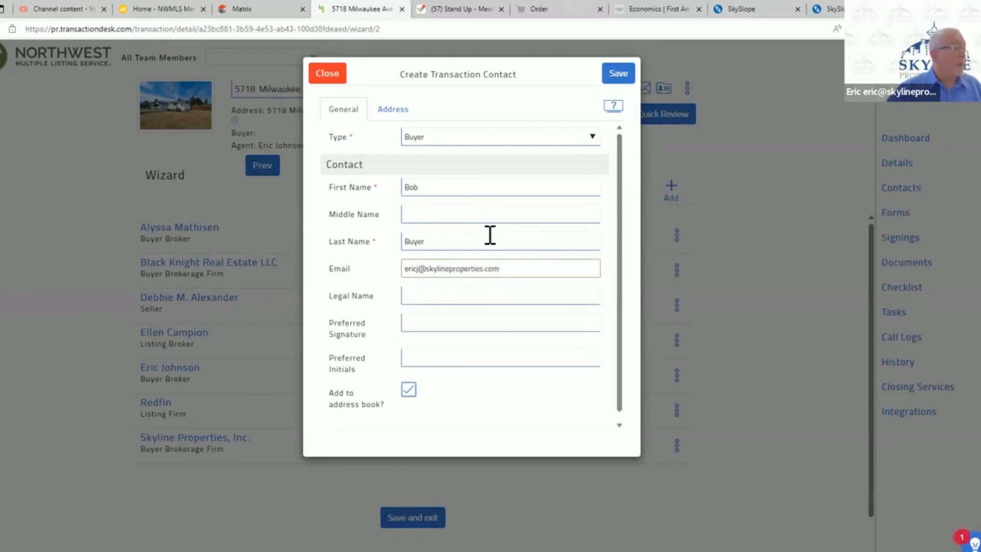
# - Fill in the buyer contact's e-mail address and save the contact to the transaction
pyautogui.click(620, 72)
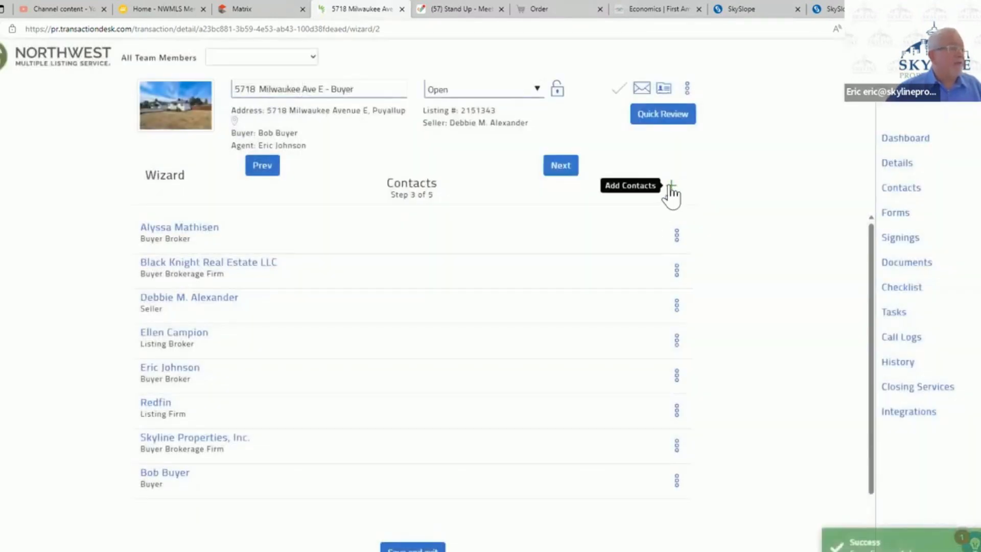
# - Start a second transaction contact of type Buyer and fill in that buyer's first and last name
pyautogui.click(670, 191)
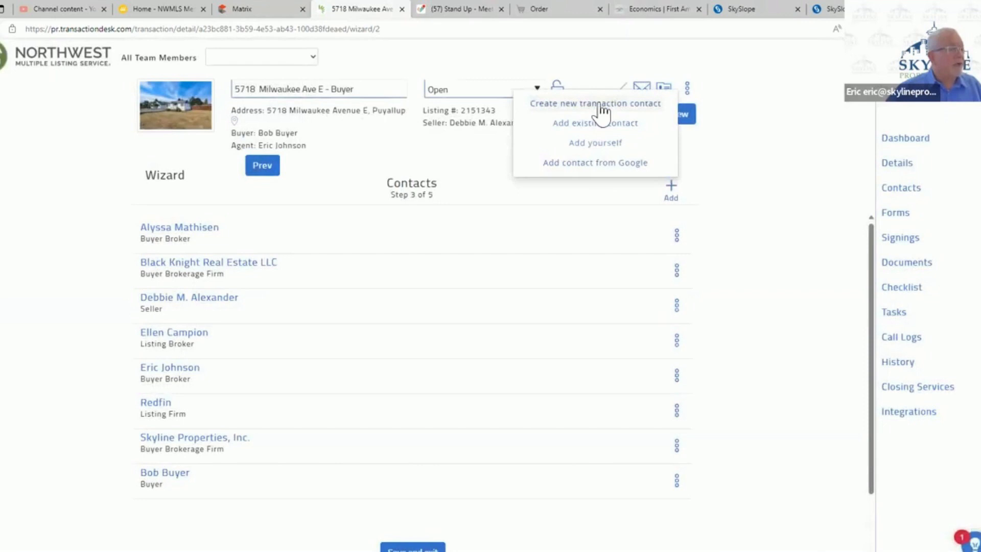
pyautogui.click(603, 105)
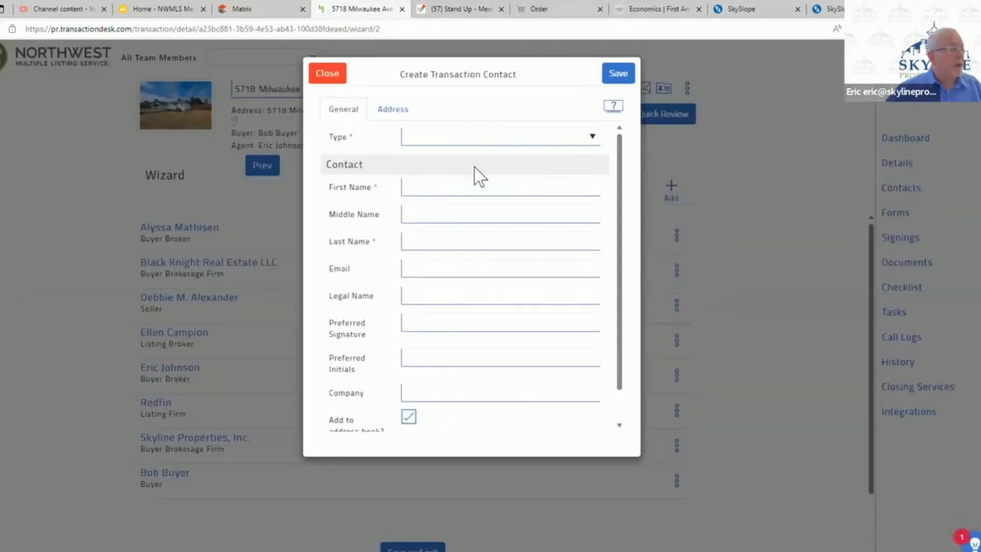
pyautogui.click(475, 136)
pyautogui.click(474, 176)
pyautogui.click(470, 188)
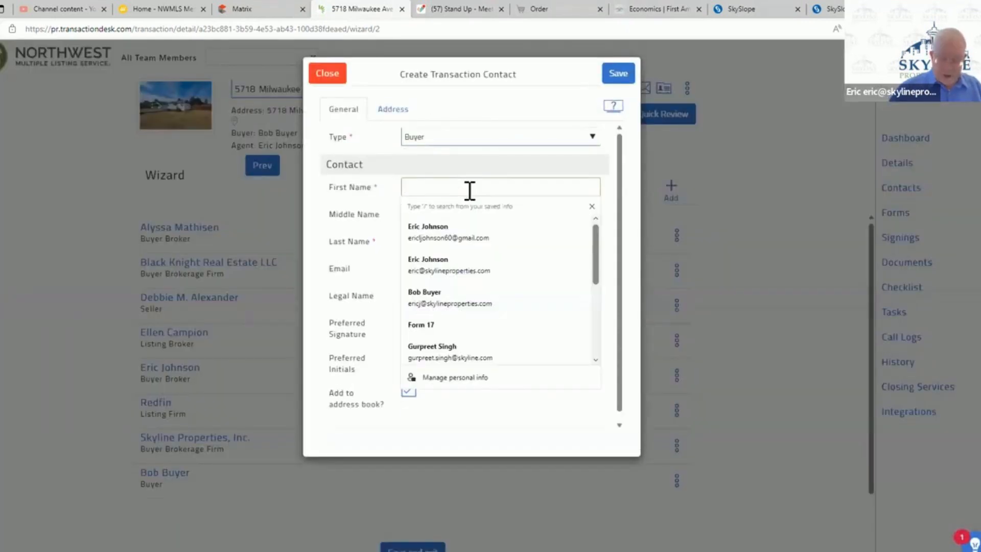
pyautogui.write('Barb')
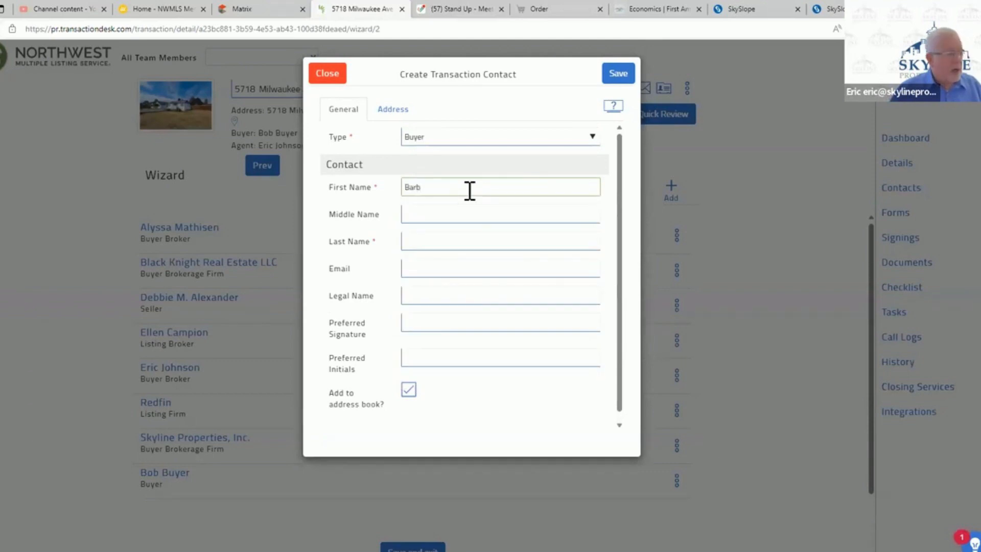
pyautogui.press('Tab')
pyautogui.press('Tab')
pyautogui.write('Buyer')
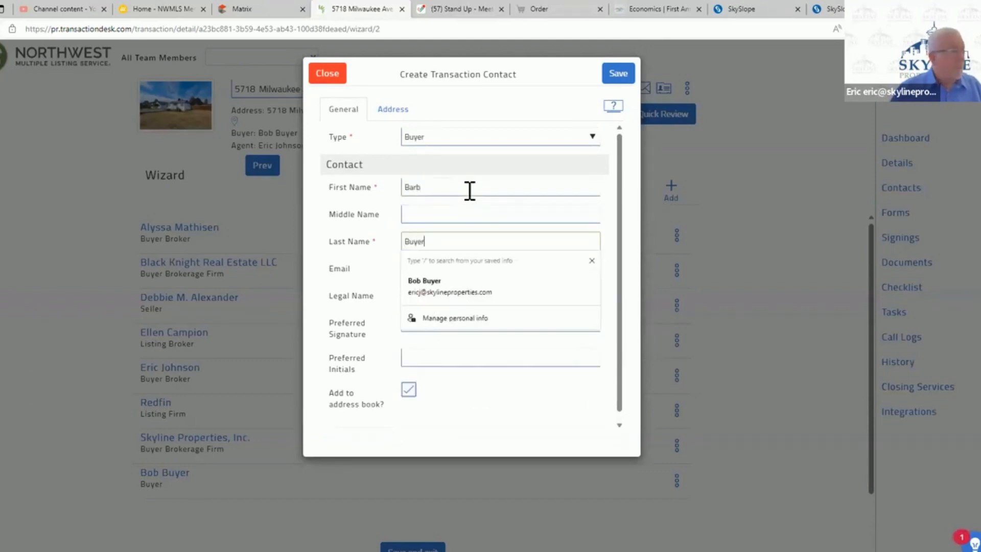
# - Fill in the second buyer contact's e-mail address
pyautogui.press('Tab')
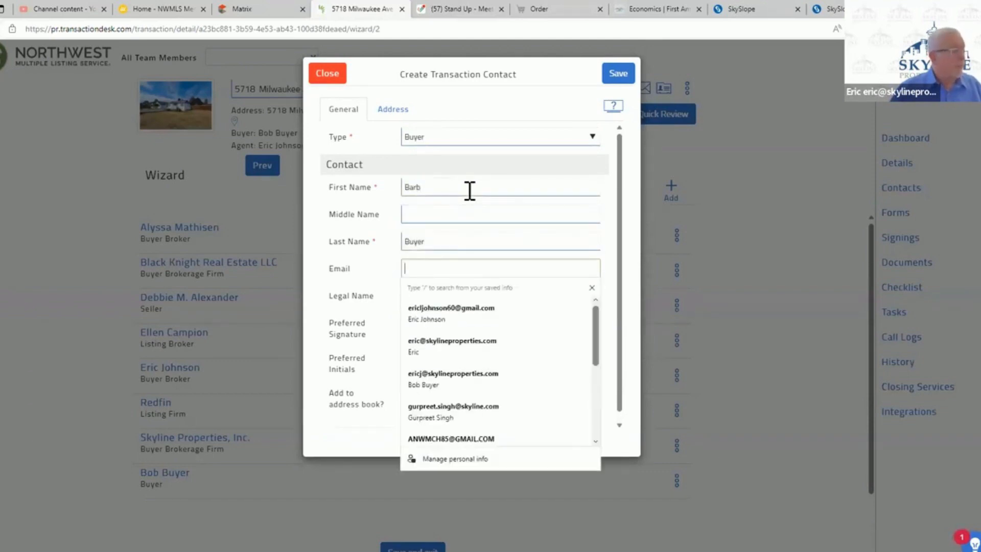
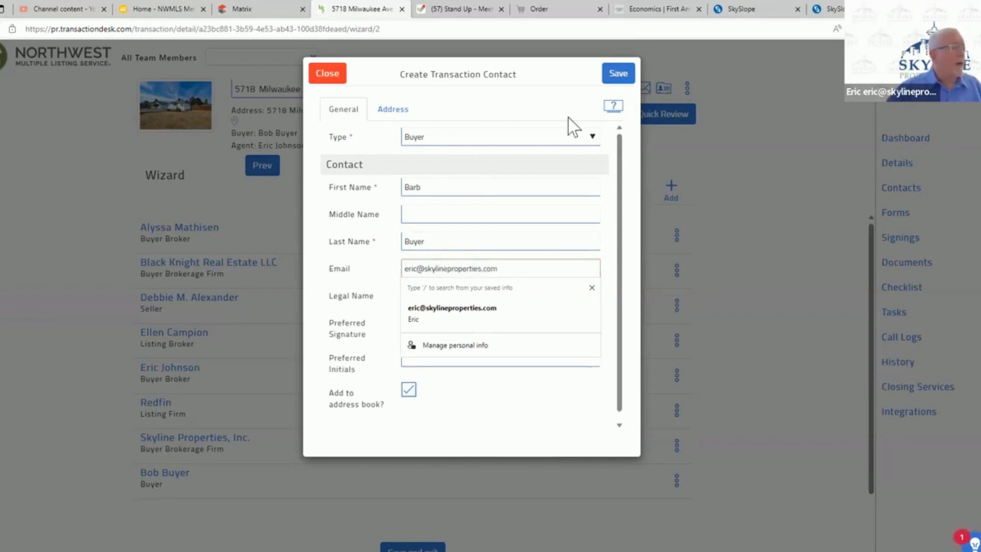
pyautogui.click(544, 105)
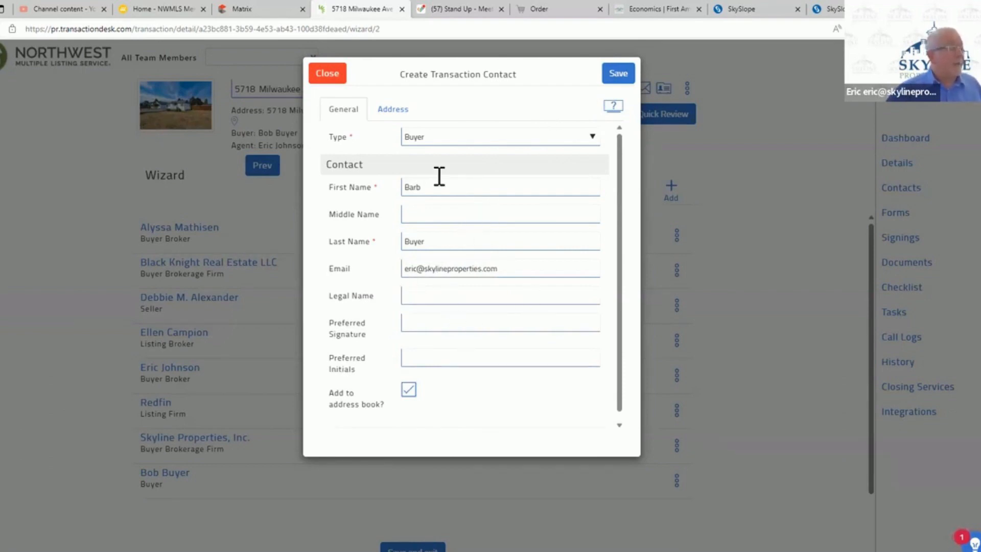
# - Check the second buyer's address fields, save the contact without an address, and continue to the wizard's forms step
pyautogui.click(380, 109)
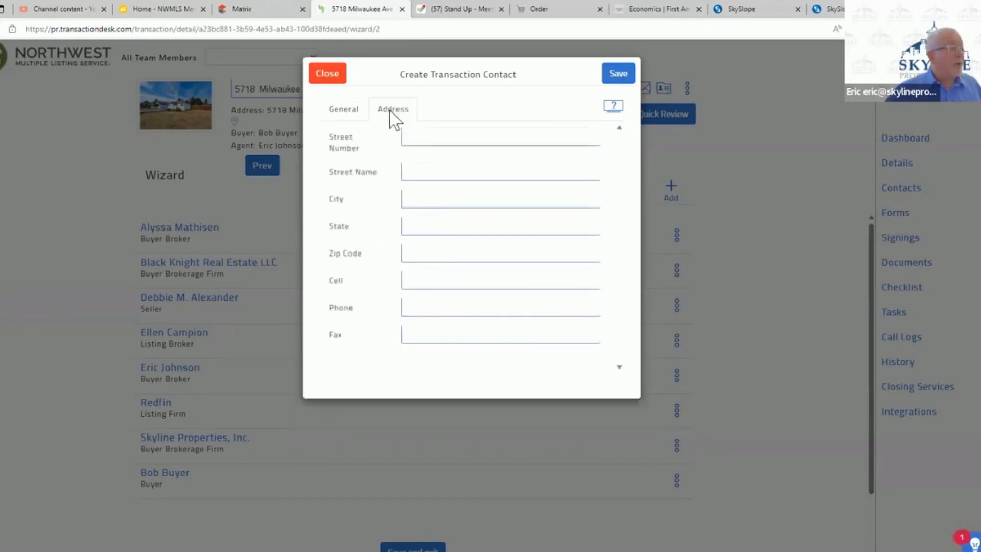
pyautogui.click(354, 110)
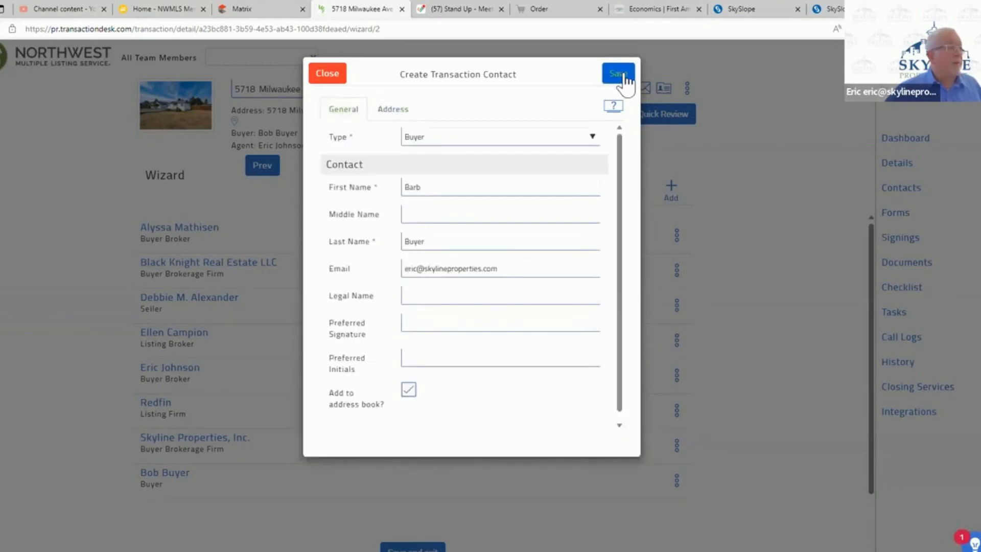
pyautogui.click(619, 73)
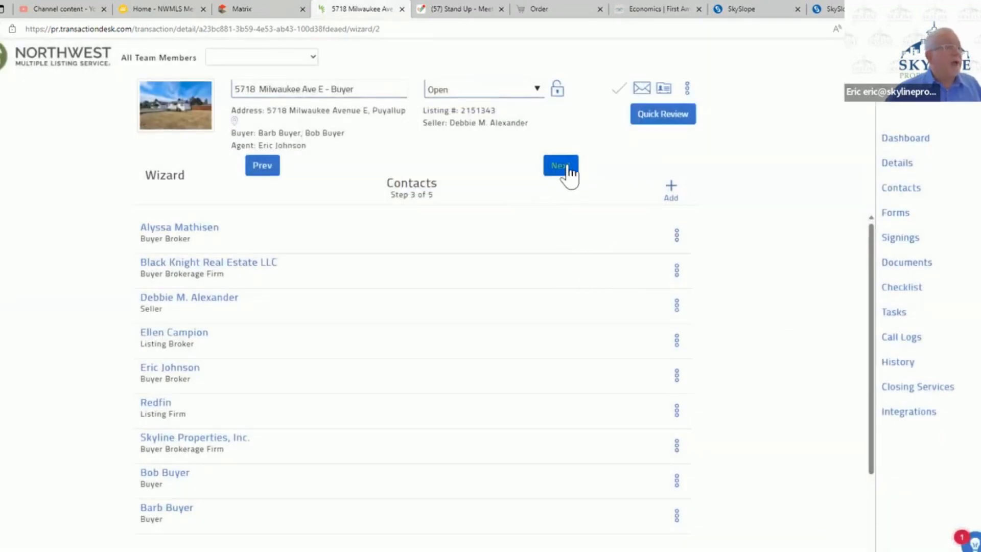
pyautogui.click(566, 169)
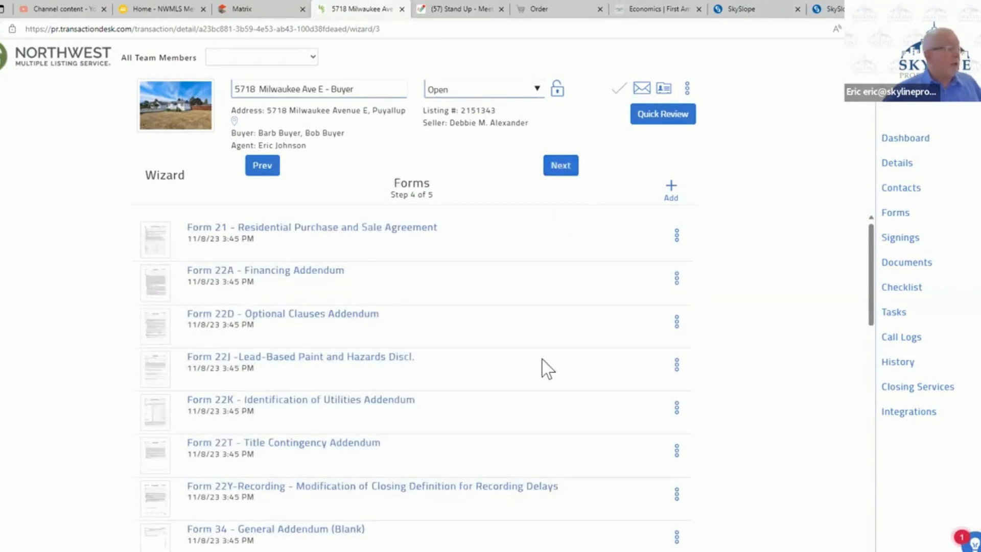
# - Delete Form 22J (Lead-Based Paint and Hazards) and Form 22K (Identification of Utilities Addendum) from the transaction's forms
pyautogui.click(677, 364)
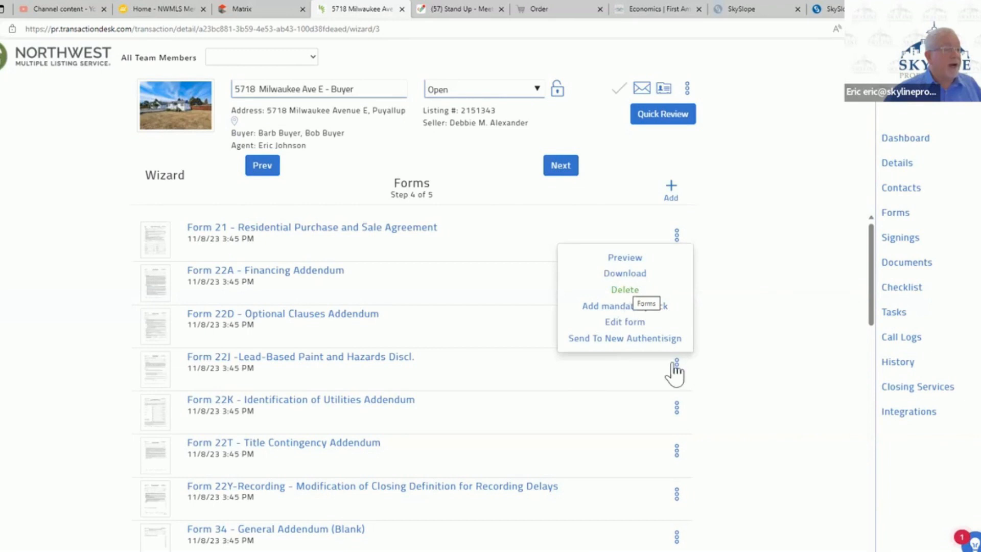
pyautogui.click(624, 295)
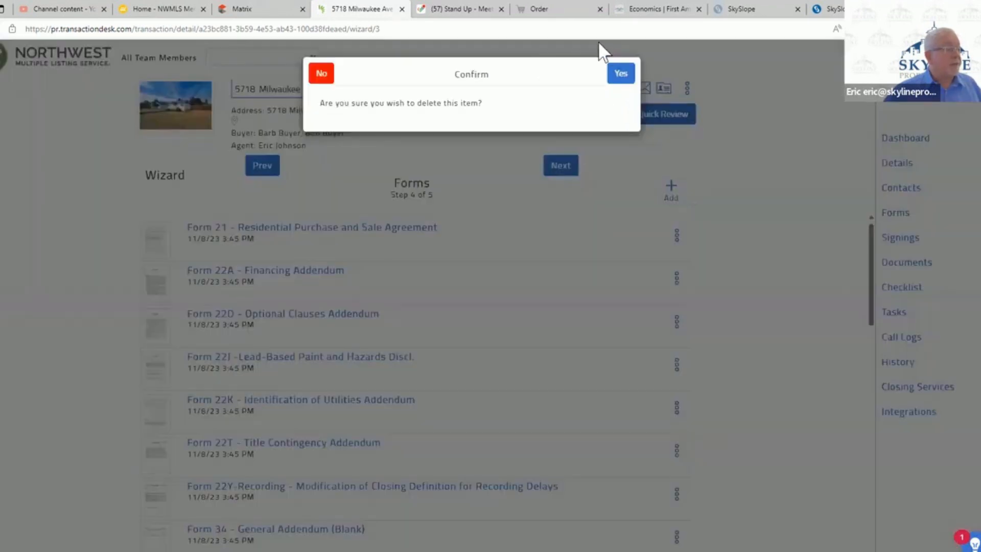
pyautogui.click(623, 75)
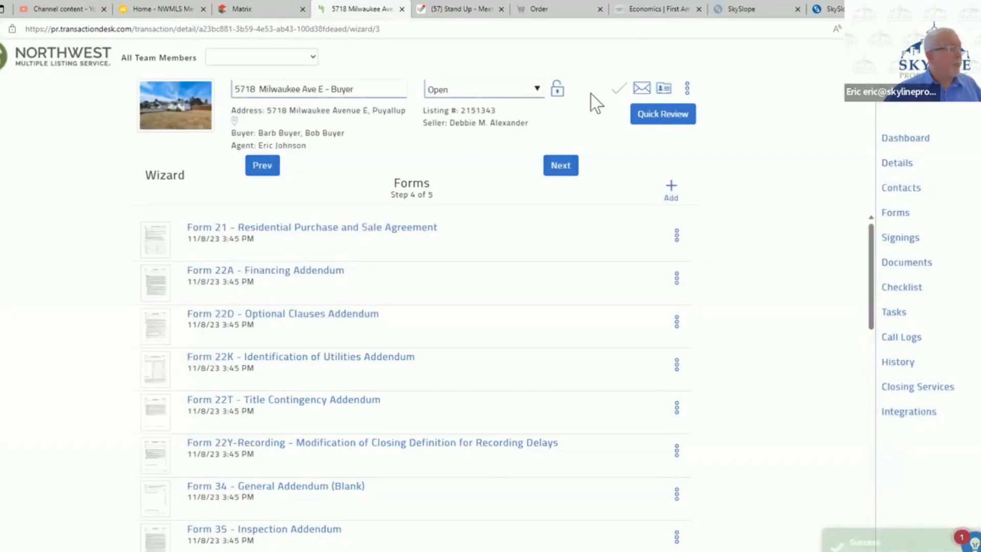
pyautogui.click(677, 364)
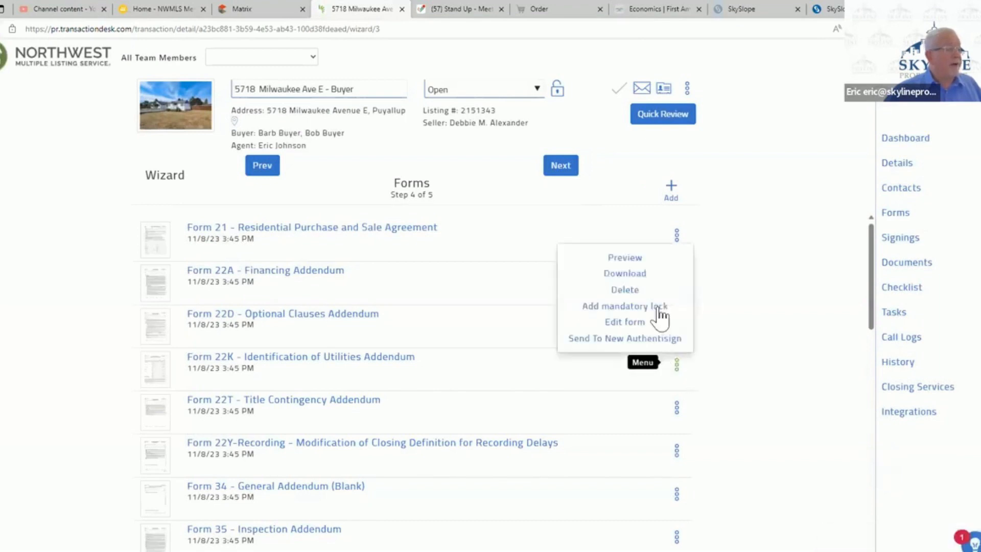
pyautogui.click(619, 290)
pyautogui.click(621, 77)
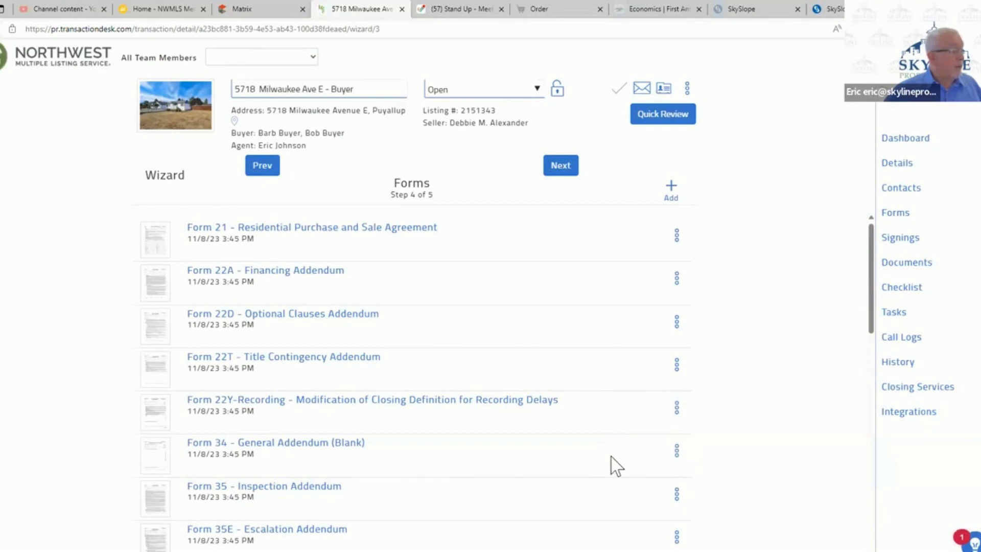
# - Delete Form 35P (Pre Inspection Agreement) and Form 22E (FIRPTA Certification) from the transaction's forms
pyautogui.scroll(-2, 611, 457)
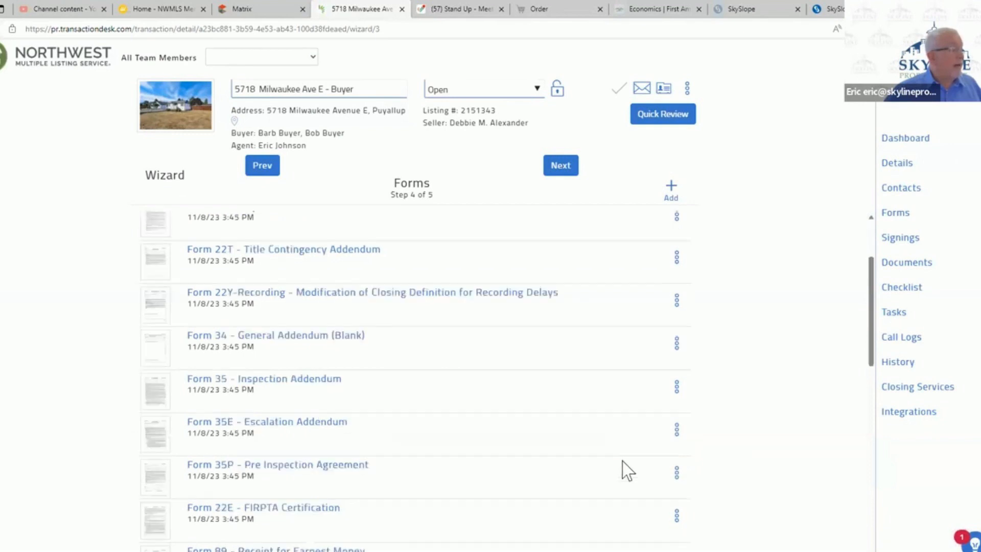
pyautogui.click(677, 473)
pyautogui.click(625, 398)
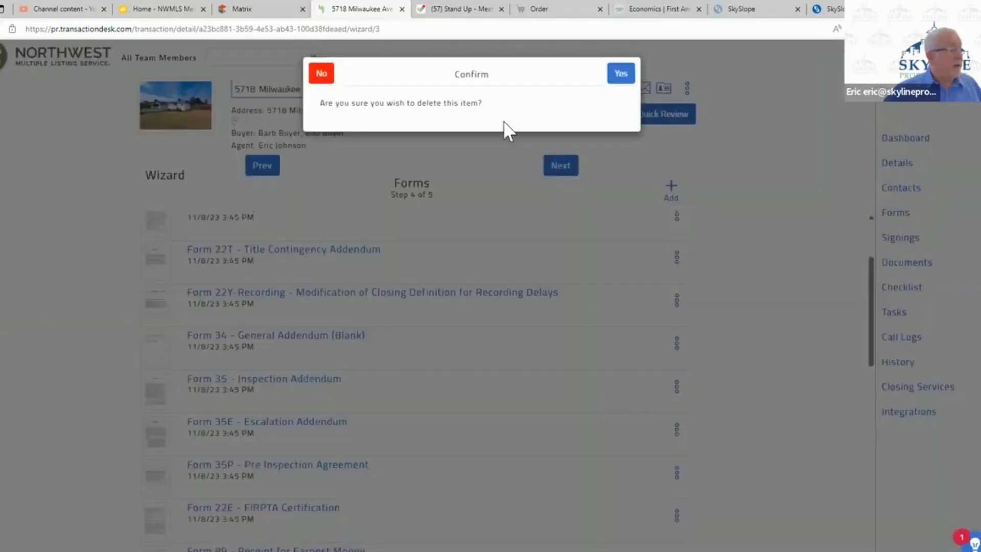
pyautogui.click(625, 76)
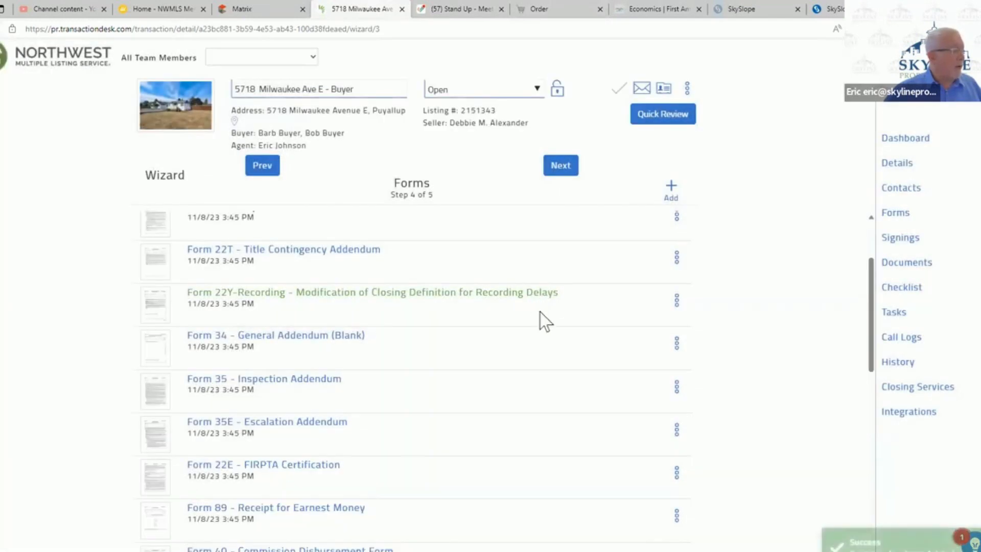
pyautogui.scroll(-2, 643, 429)
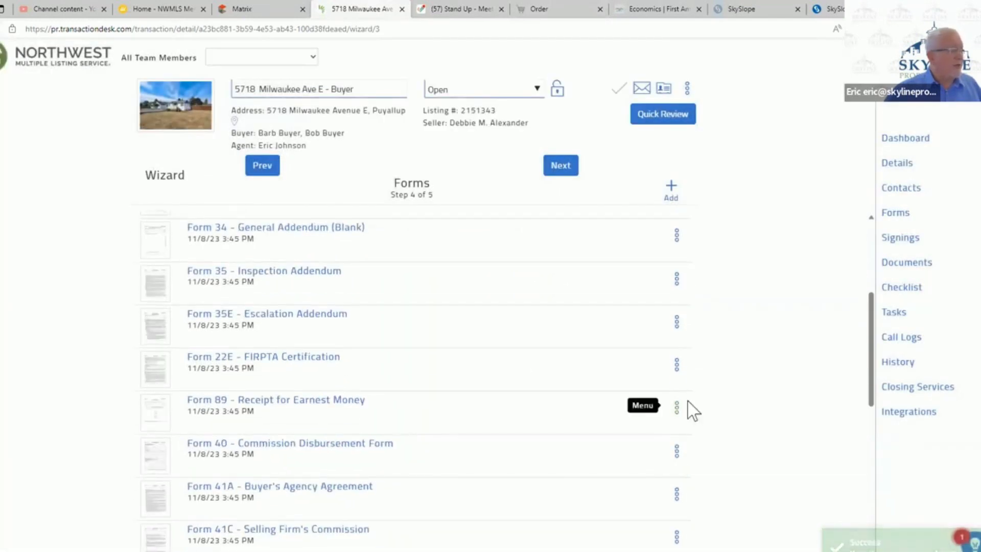
pyautogui.click(676, 361)
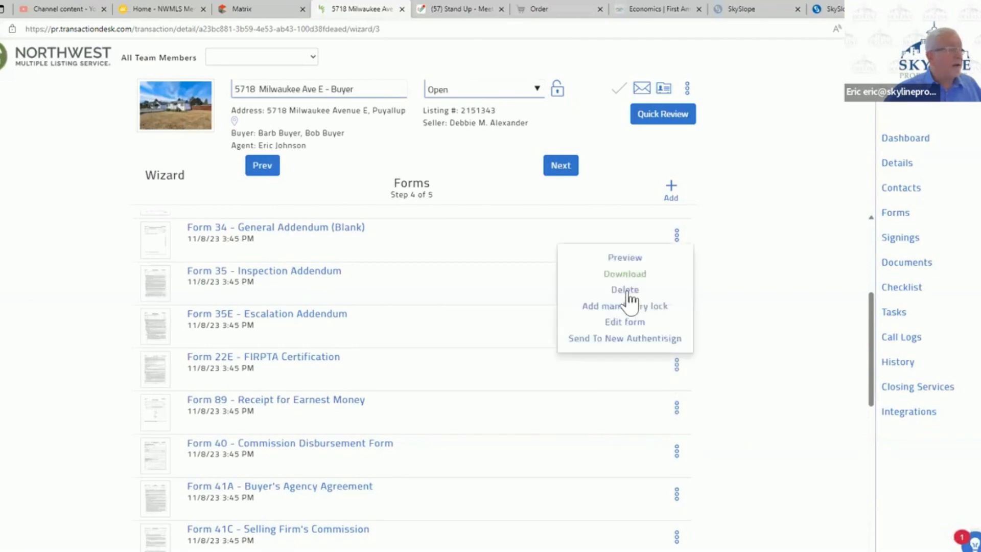
pyautogui.click(625, 290)
pyautogui.click(621, 77)
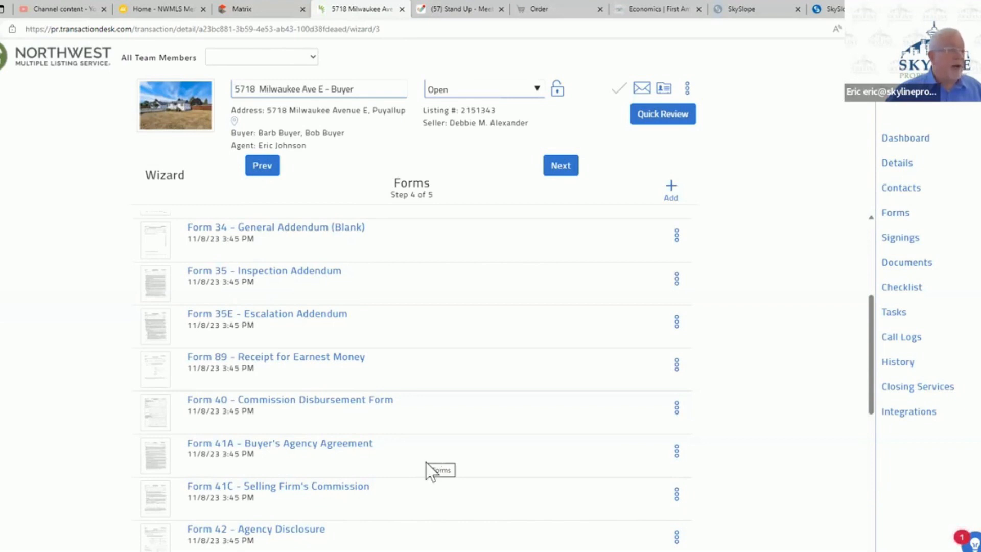
# - Delete Form 41A (Buyer's Agency Agreement) and Form 41C (Selling Firm's Commission) from the transaction's forms
pyautogui.moveTo(426, 462); pyautogui.dragTo(436, 457)
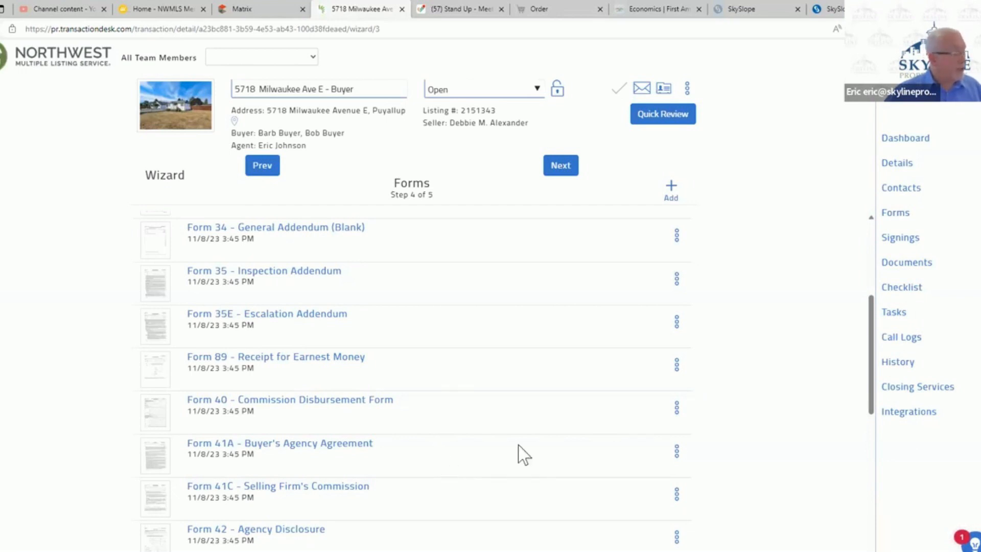
pyautogui.click(677, 452)
pyautogui.click(632, 377)
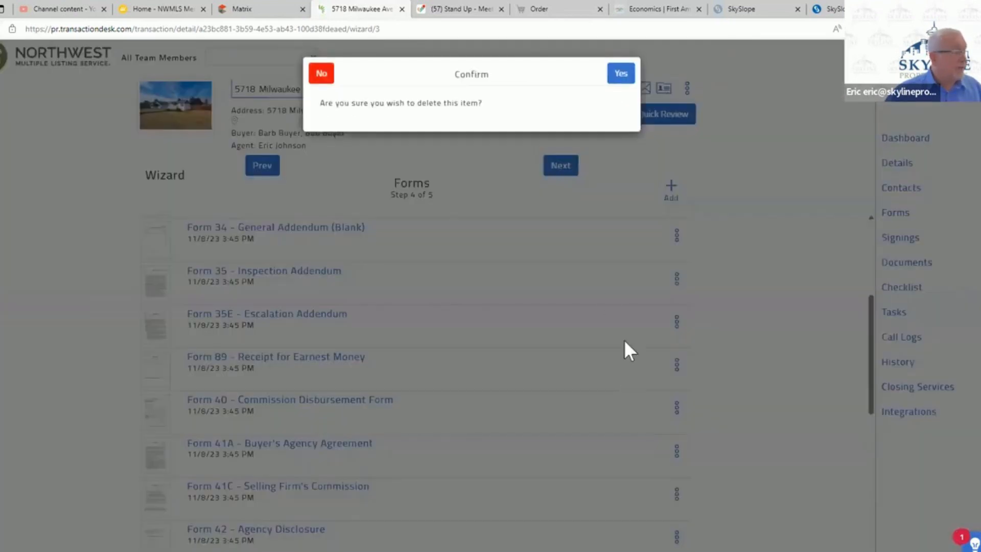
pyautogui.click(621, 73)
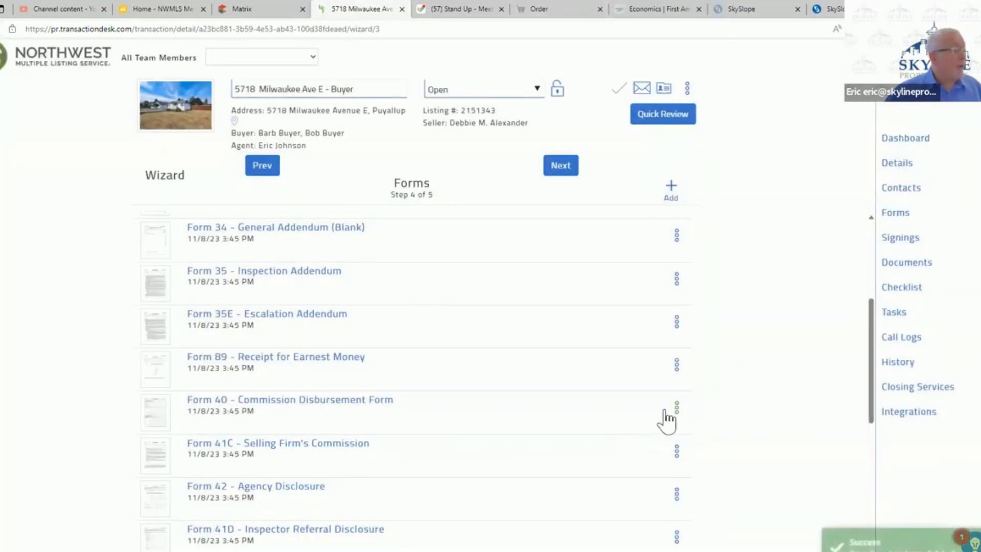
pyautogui.click(676, 451)
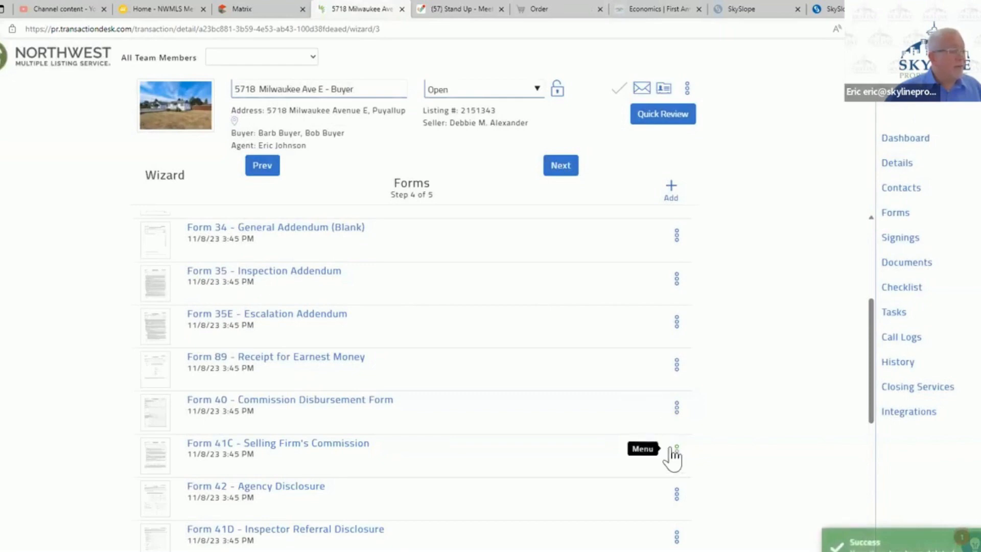
pyautogui.click(616, 375)
pyautogui.click(620, 81)
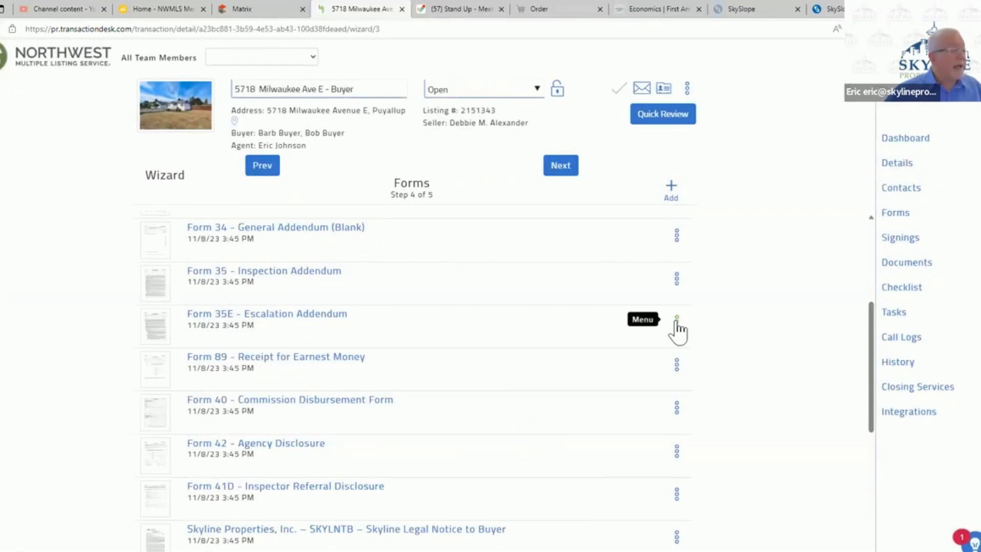
# - Delete Form 35E (Escalation Addendum) and Form 41D (Inspector Referral Disclosure) from the transaction's forms
pyautogui.click(630, 384)
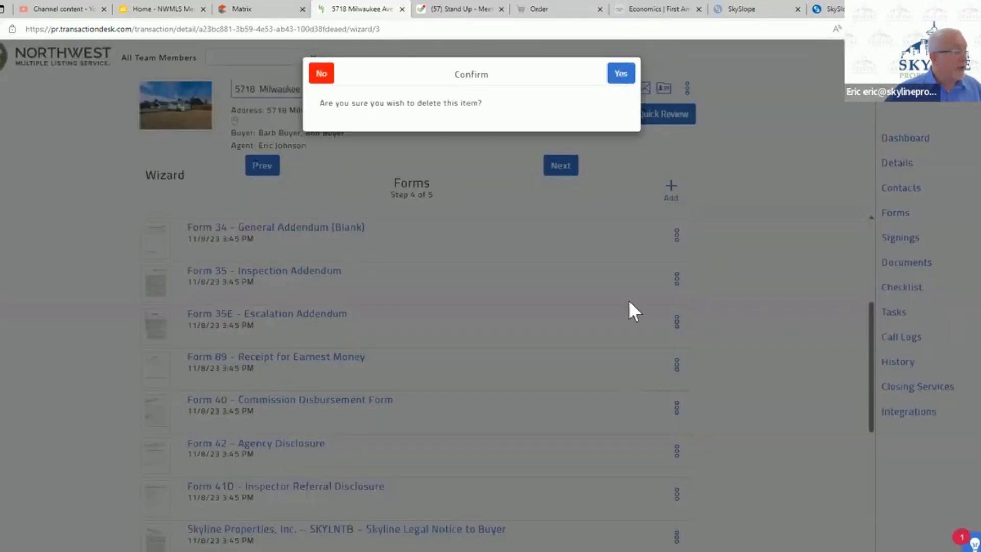
pyautogui.click(621, 74)
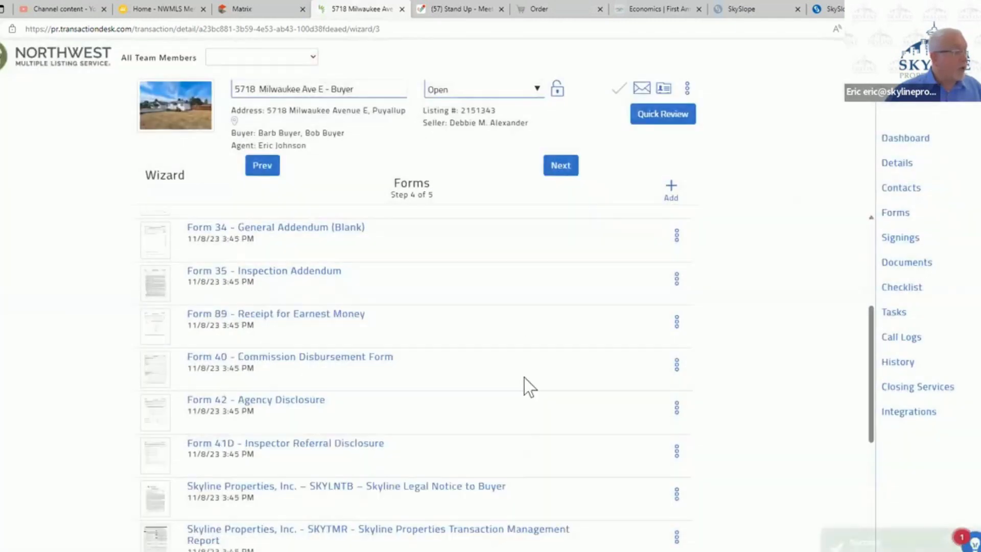
pyautogui.click(677, 452)
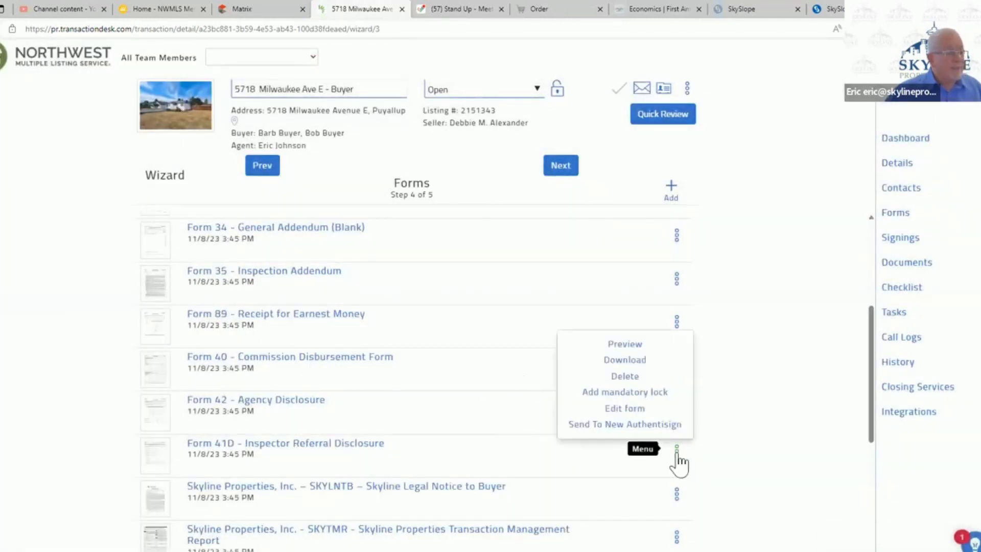
pyautogui.click(628, 376)
pyautogui.click(621, 74)
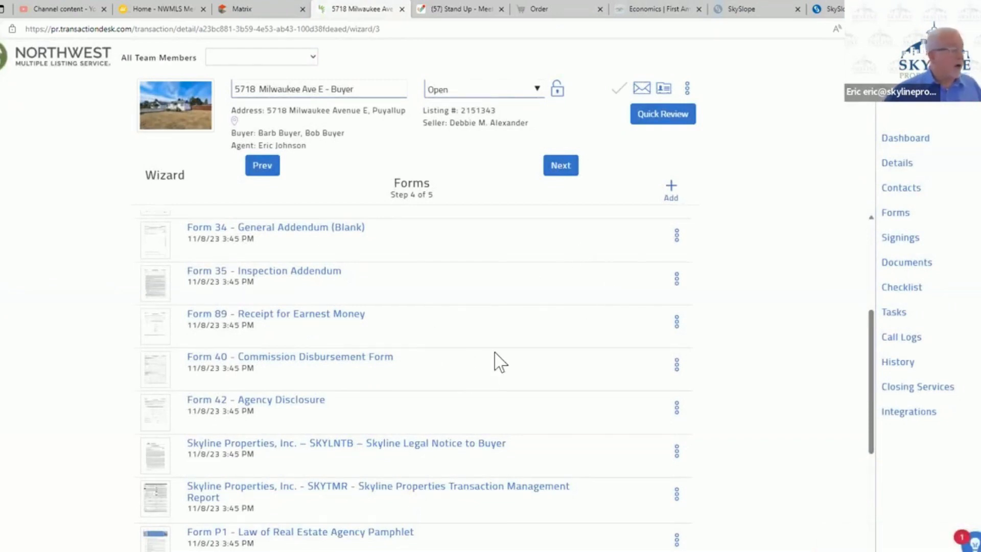
# - Open Form 21 (Residential Purchase and Sale Agreement) and set the buyers' status to A married couple
pyautogui.scroll(-3, 495, 364)
pyautogui.scroll(7, 500, 364)
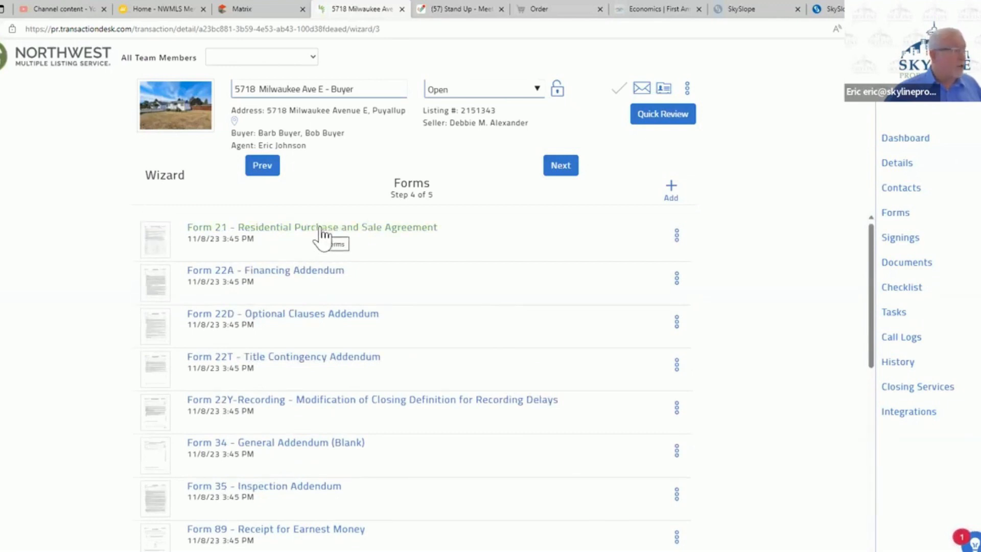
pyautogui.click(357, 231)
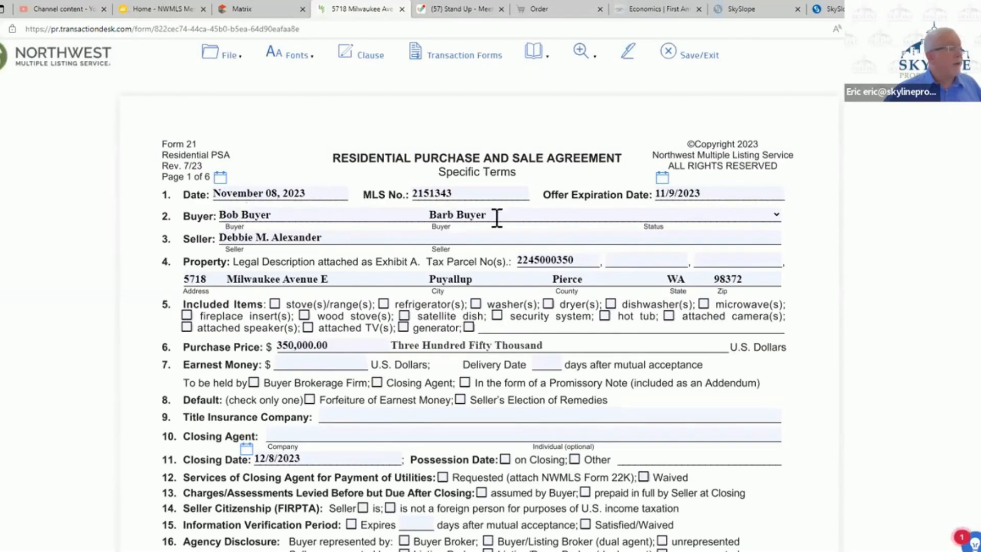
pyautogui.click(775, 213)
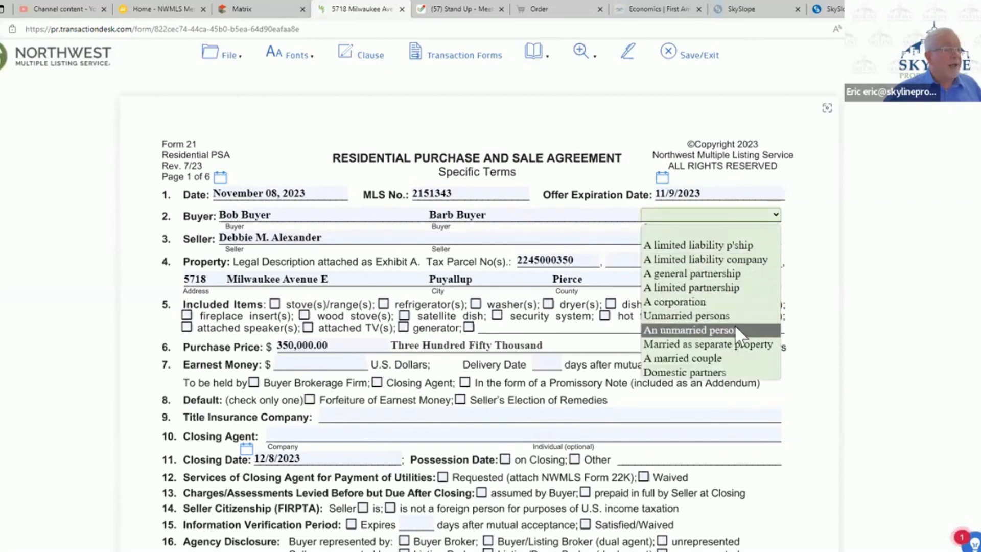
pyautogui.click(719, 358)
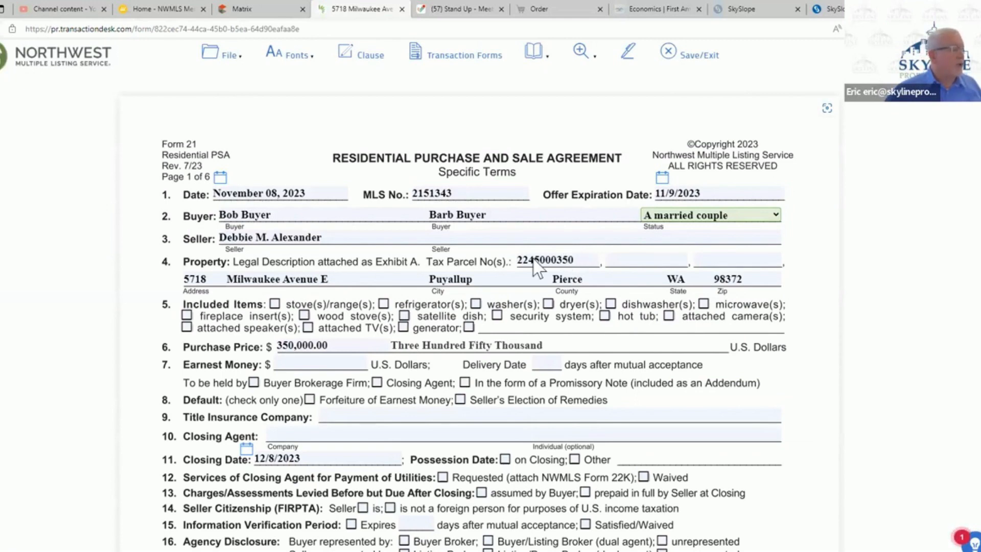
# - Mark stove/range, refrigerator, washer and dryer as included items in the purchase agreement
pyautogui.click(274, 305)
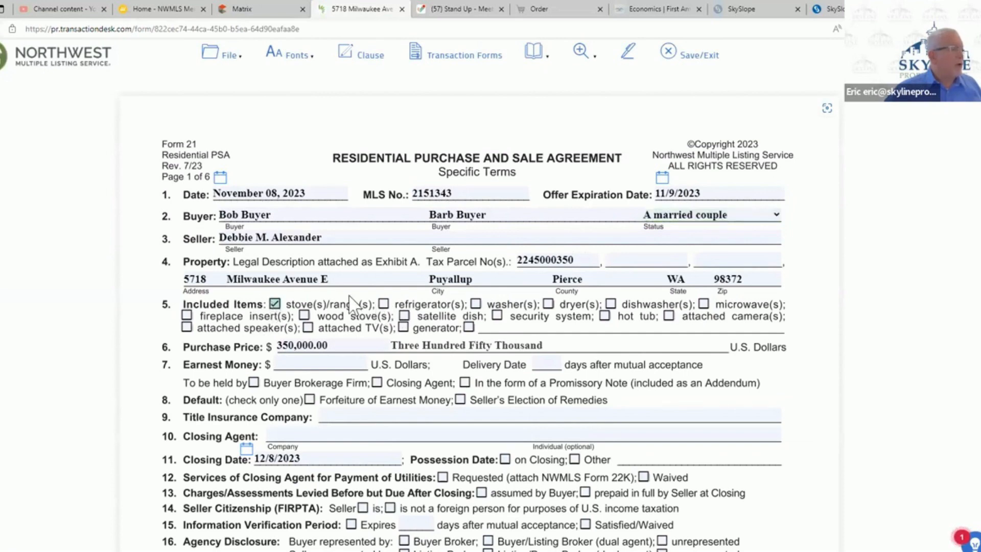
pyautogui.click(384, 304)
pyautogui.click(475, 304)
pyautogui.click(549, 304)
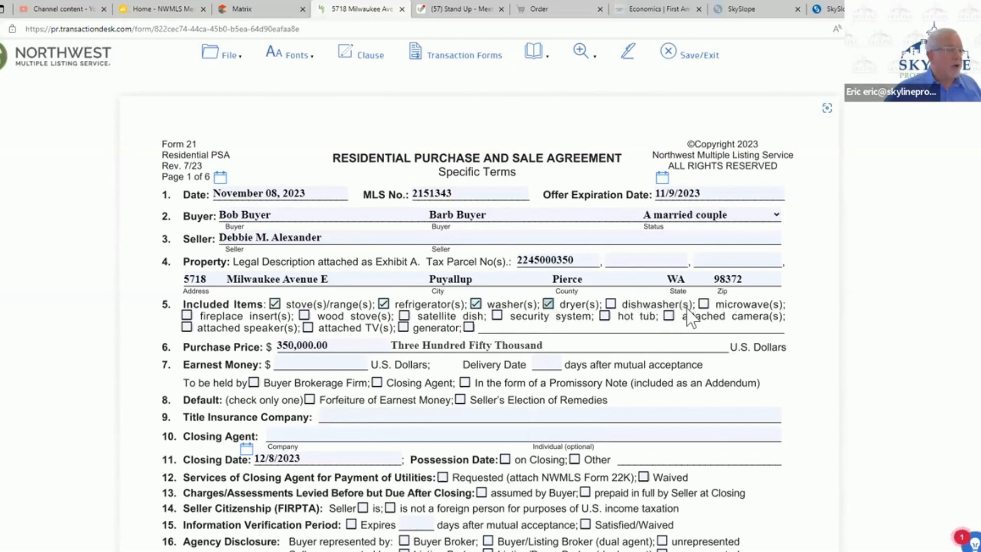
# - Add "AC in window in primary bedroom" as an other included item and mark attached TVs as included
pyautogui.click(468, 327)
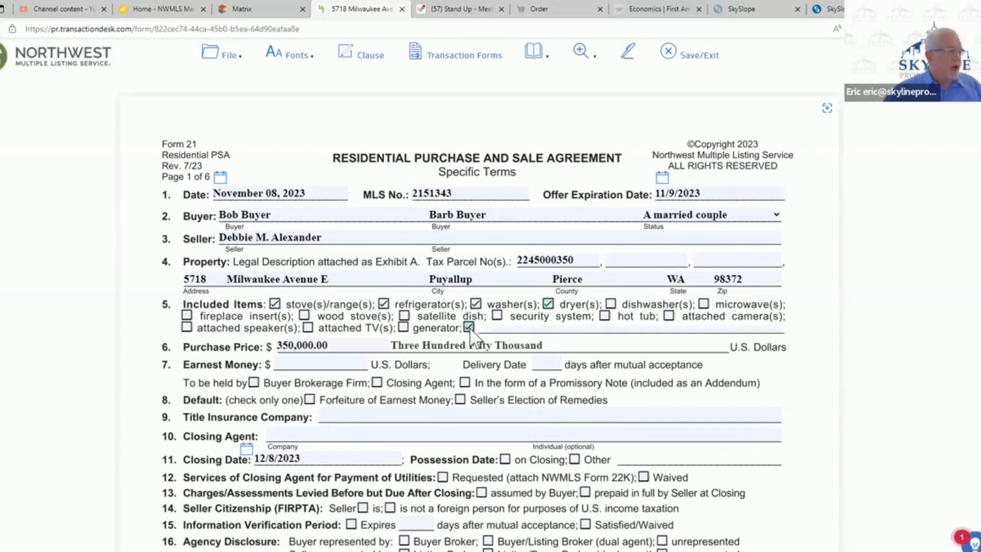
pyautogui.click(499, 329)
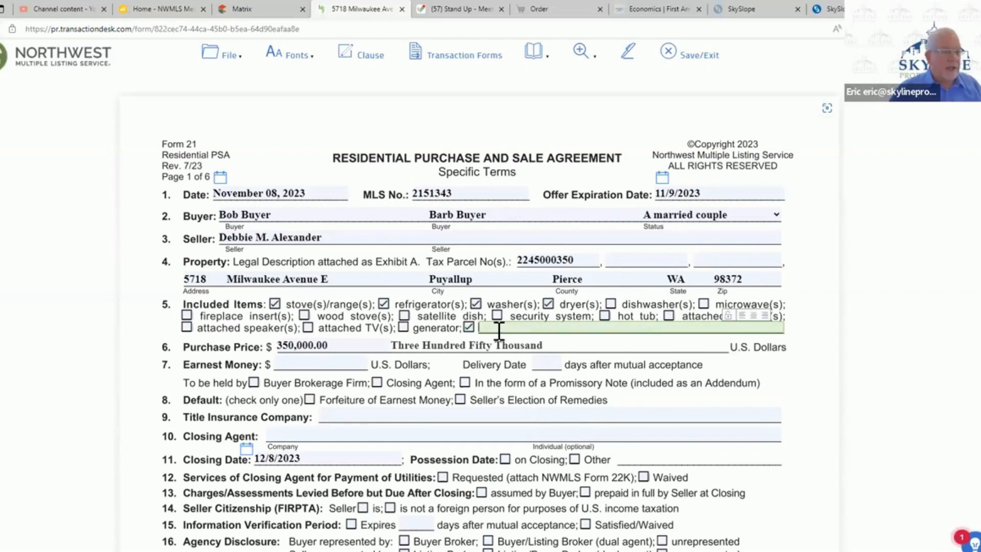
pyautogui.write('A')
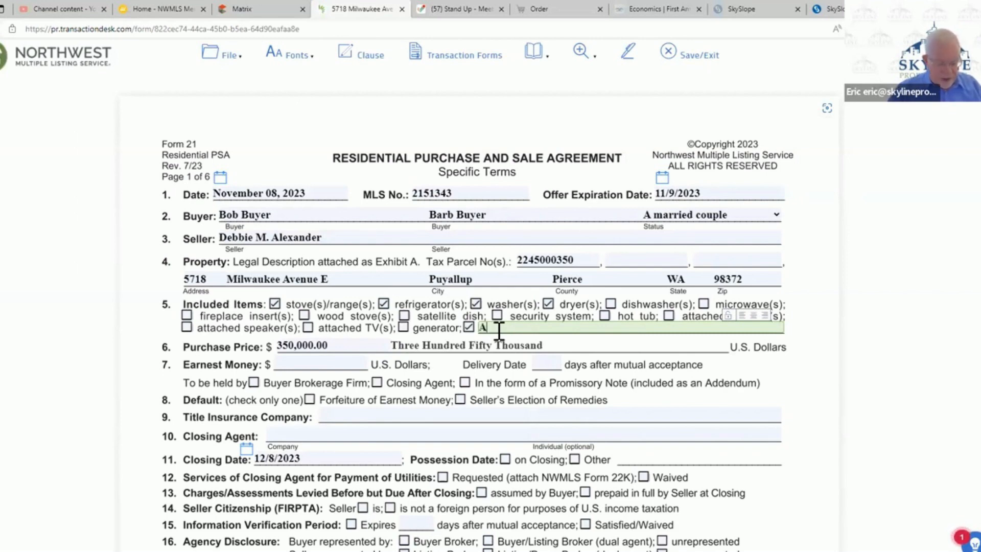
pyautogui.write('C Un')
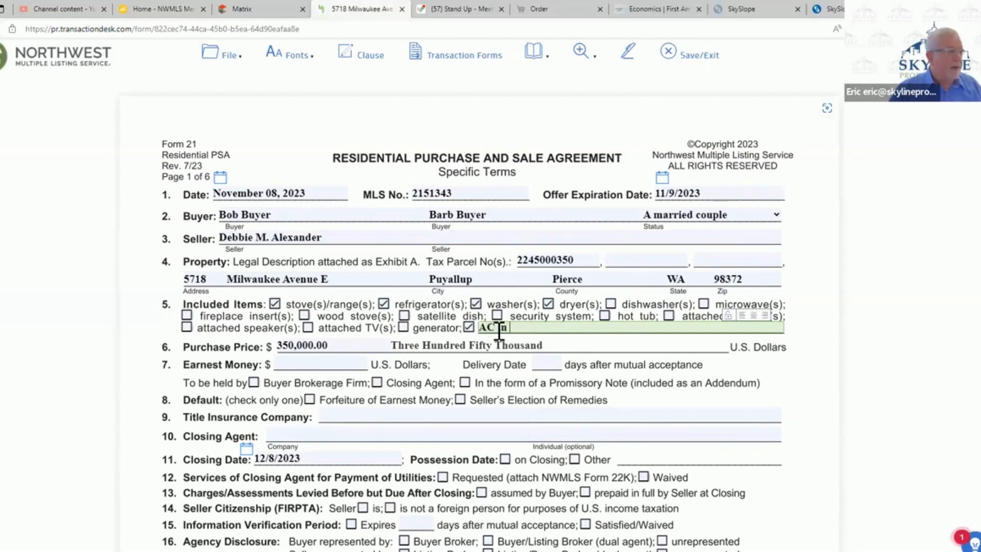
pyautogui.write(' window in')
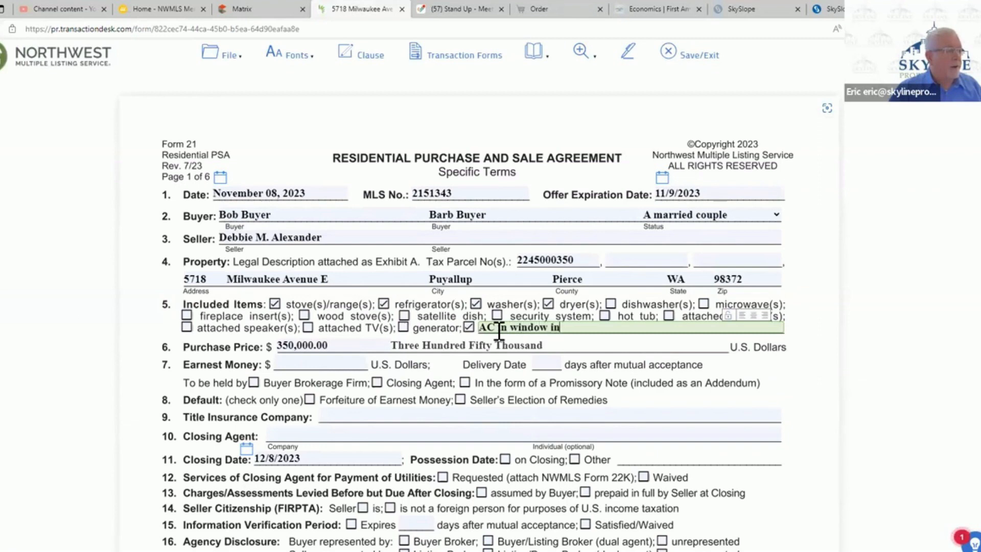
pyautogui.write(' primary ')
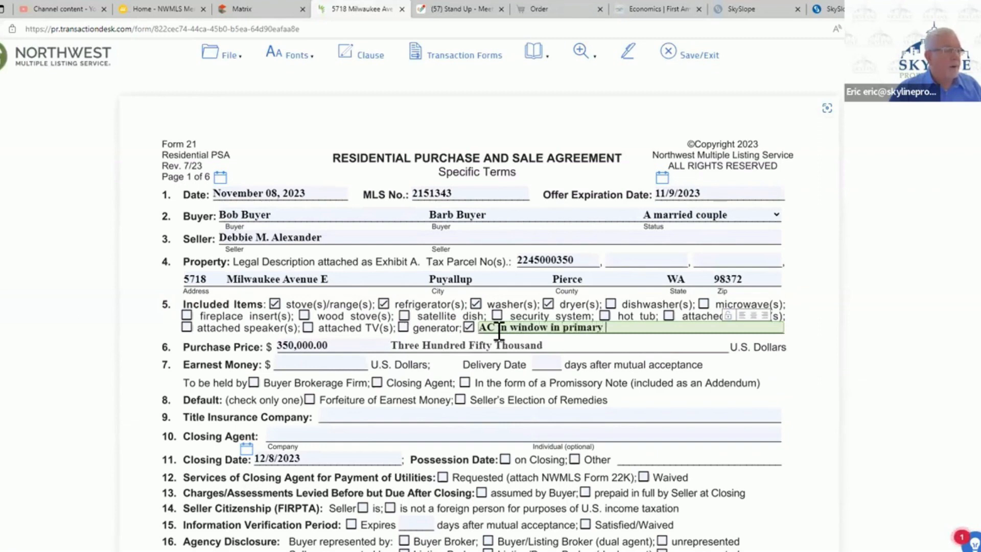
pyautogui.write('bedroom')
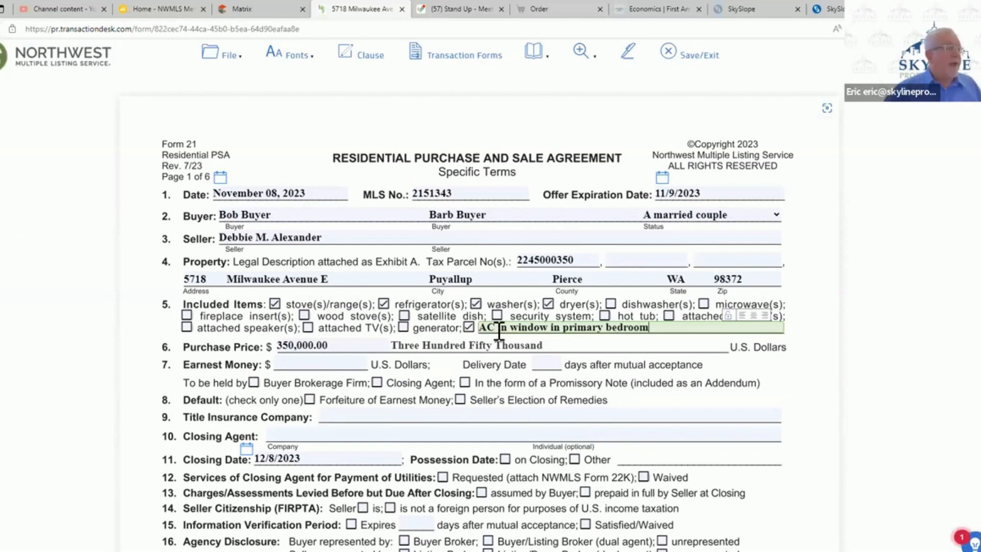
pyautogui.click(308, 327)
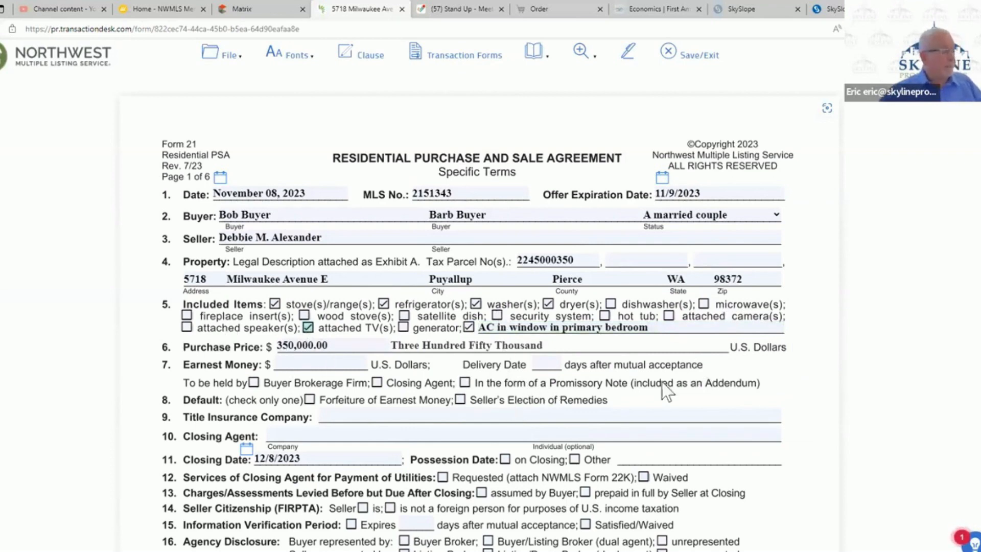
# - Set earnest money of $5,000 delivered 3 days after mutual acceptance and held by the closing agent, with Forfeiture of Earnest Money as the default
pyautogui.click(351, 345)
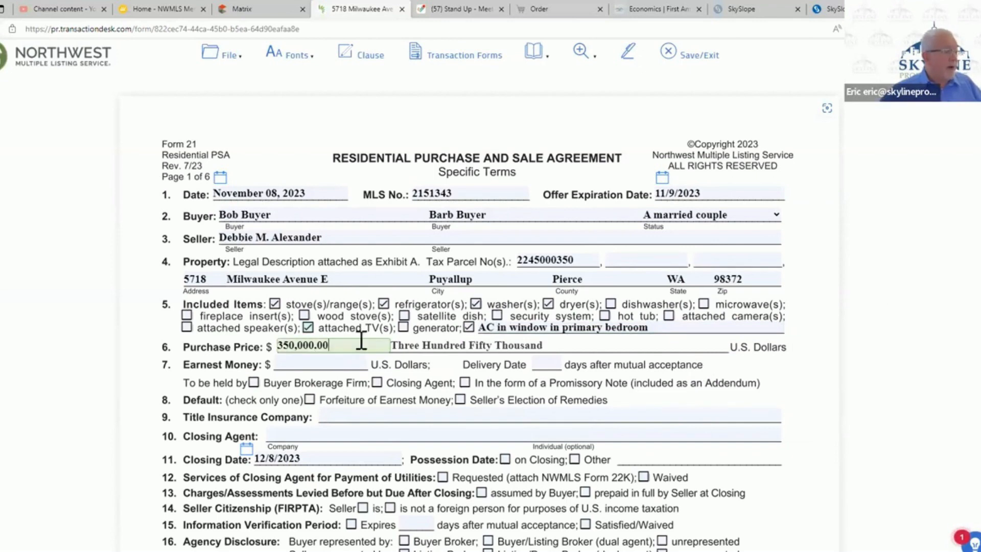
pyautogui.click(612, 343)
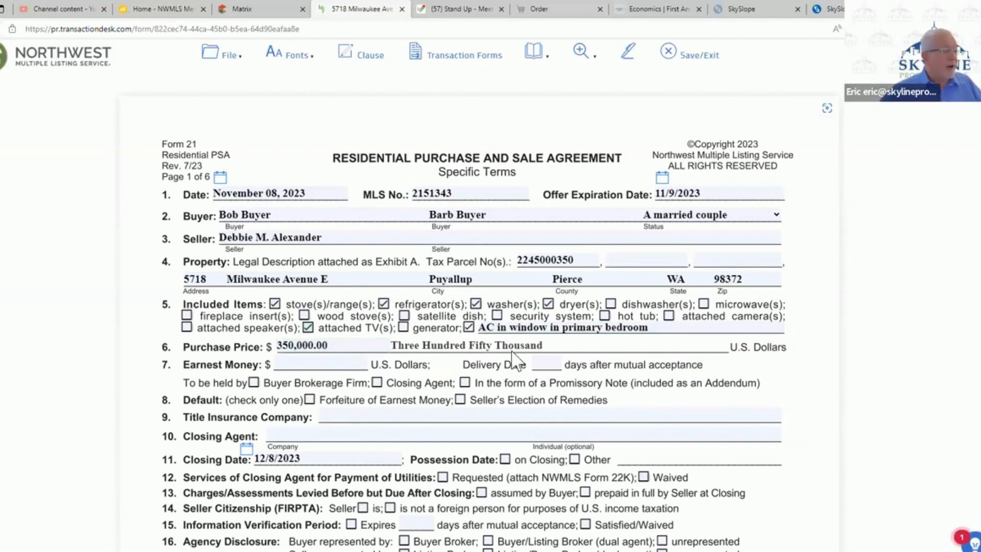
pyautogui.click(300, 362)
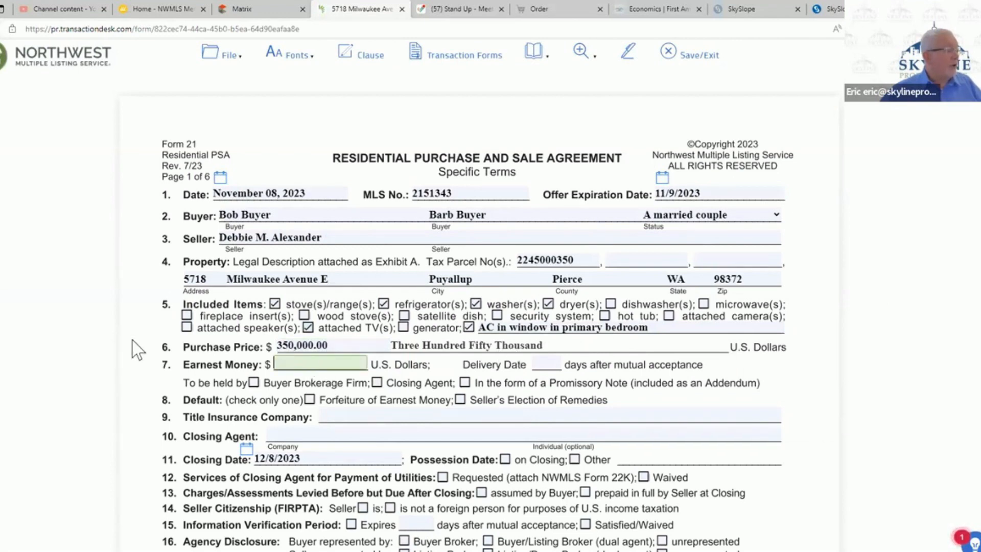
pyautogui.write('5000')
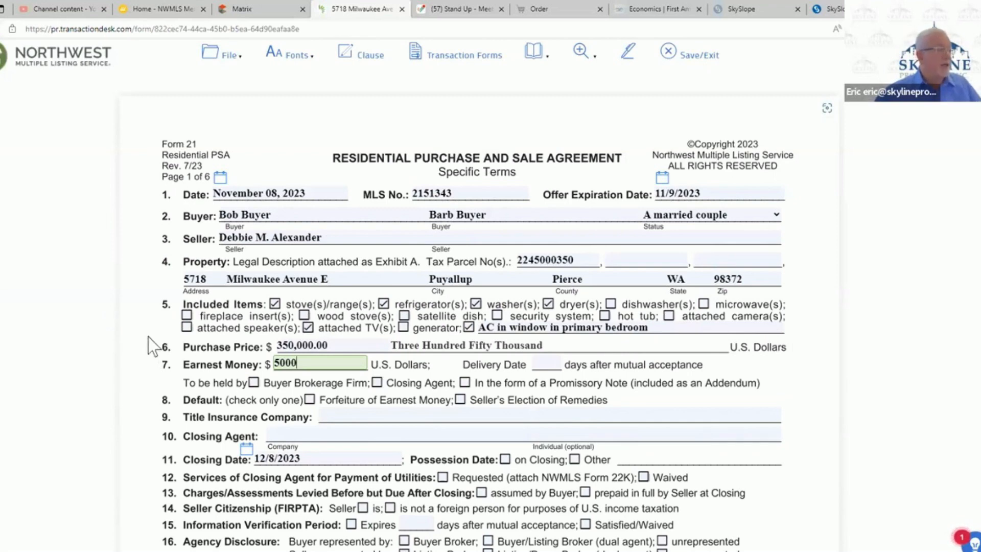
pyautogui.click(545, 364)
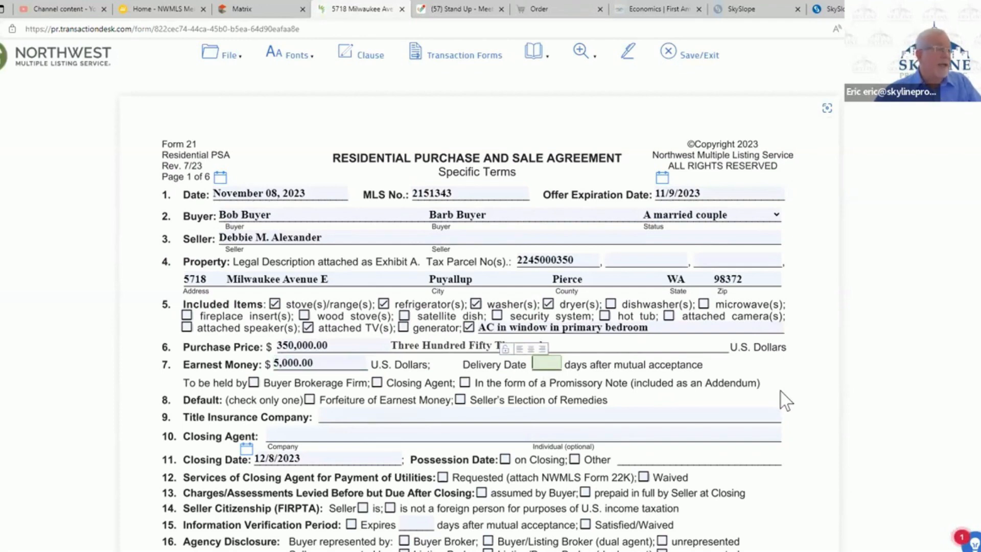
pyautogui.write('3')
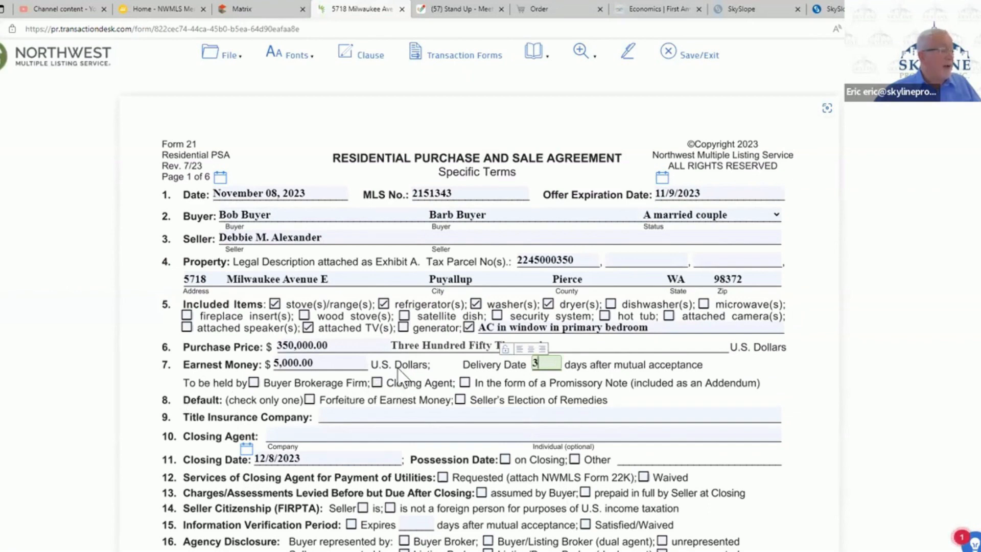
pyautogui.click(376, 382)
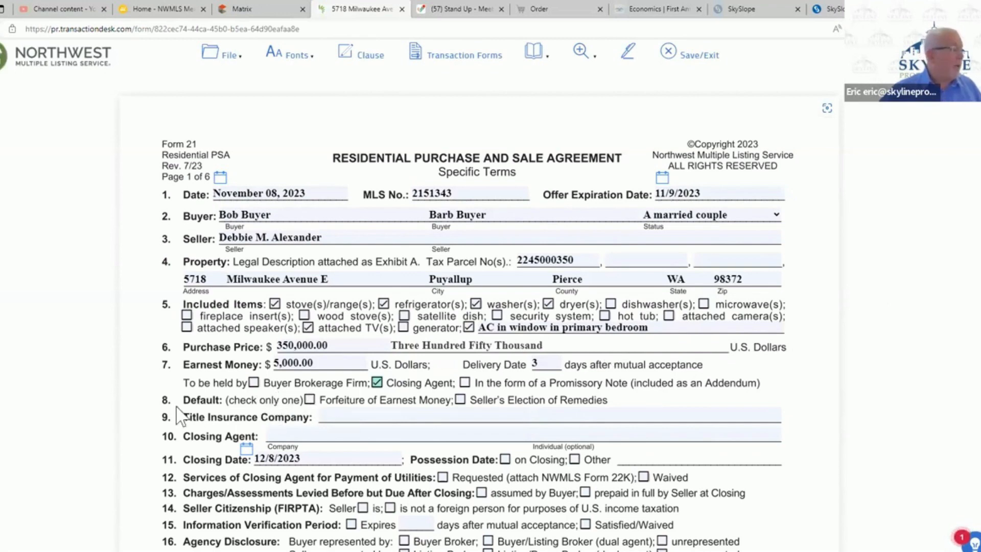
pyautogui.click(310, 400)
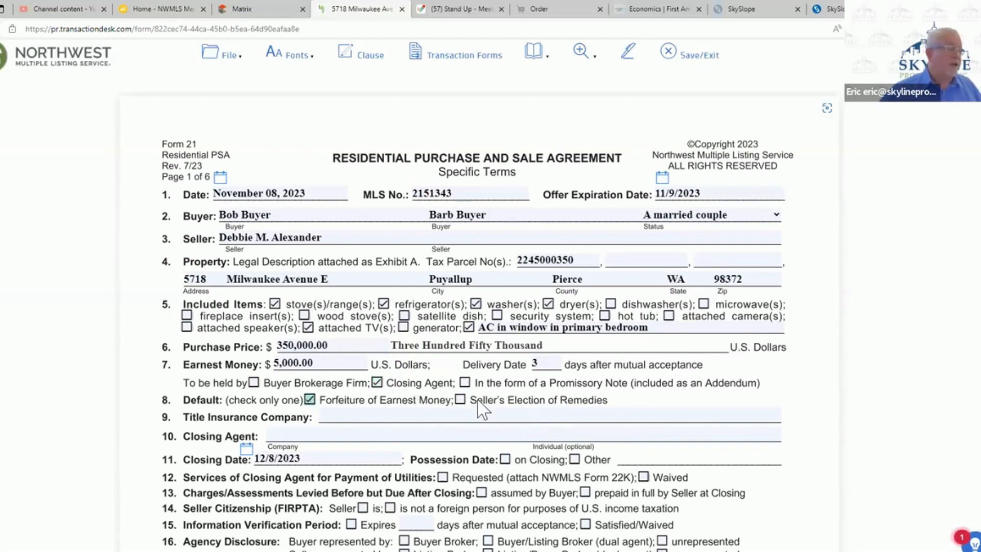
# - Check the Matrix listing's broker remarks for the seller's preferred title company and enter Title Forward as the title insurance company
pyautogui.scroll(-3, 462, 407)
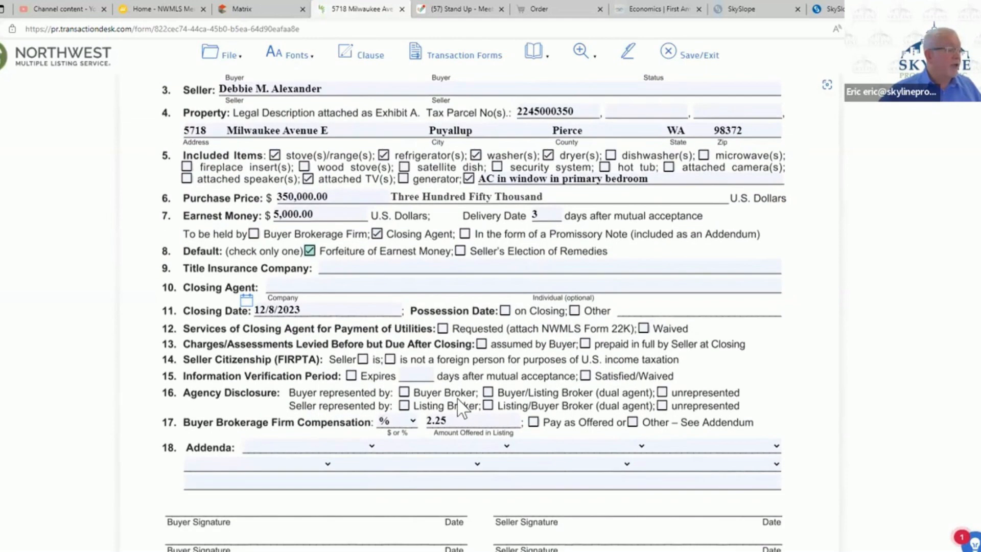
pyautogui.click(372, 269)
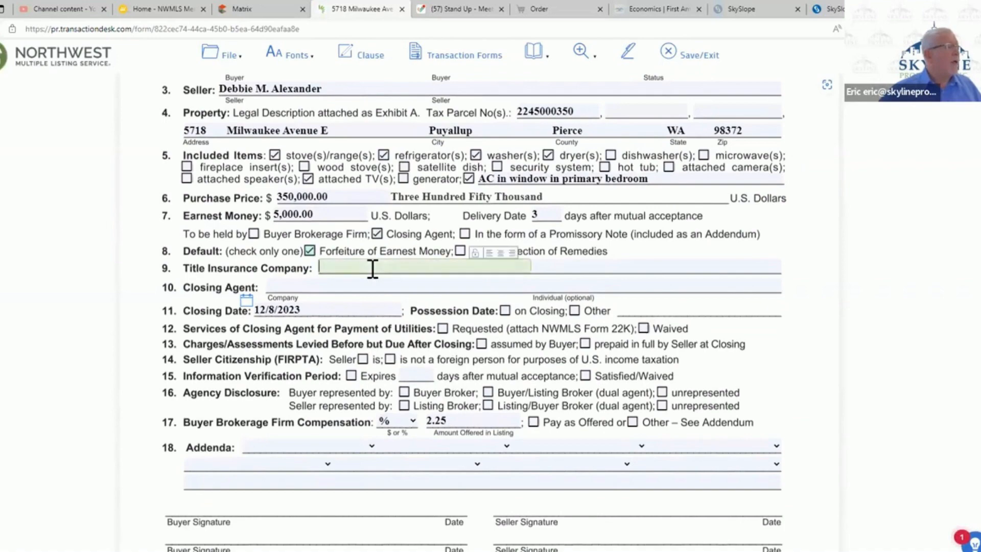
pyautogui.click(263, 12)
pyautogui.scroll(3, 400, 275)
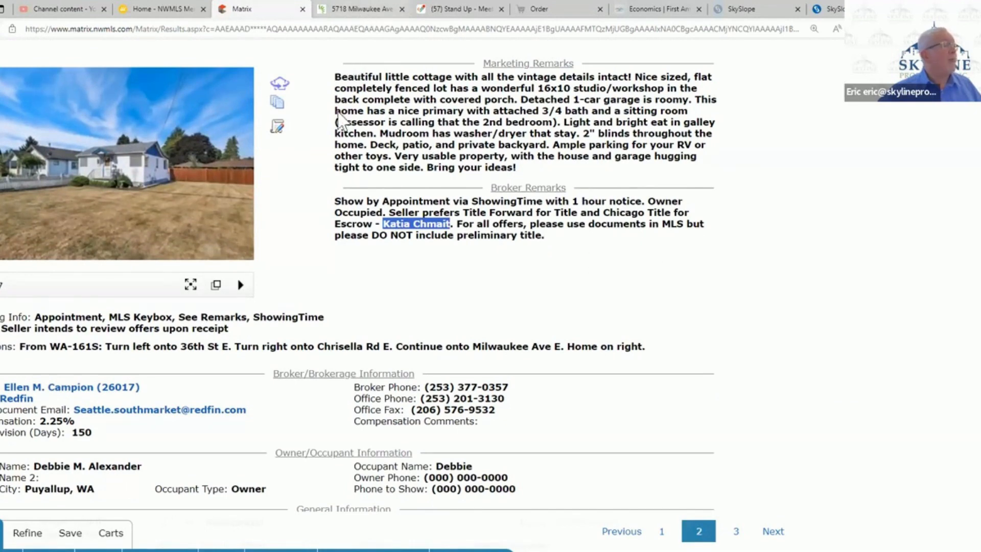
pyautogui.click(359, 10)
pyautogui.write('Titl')
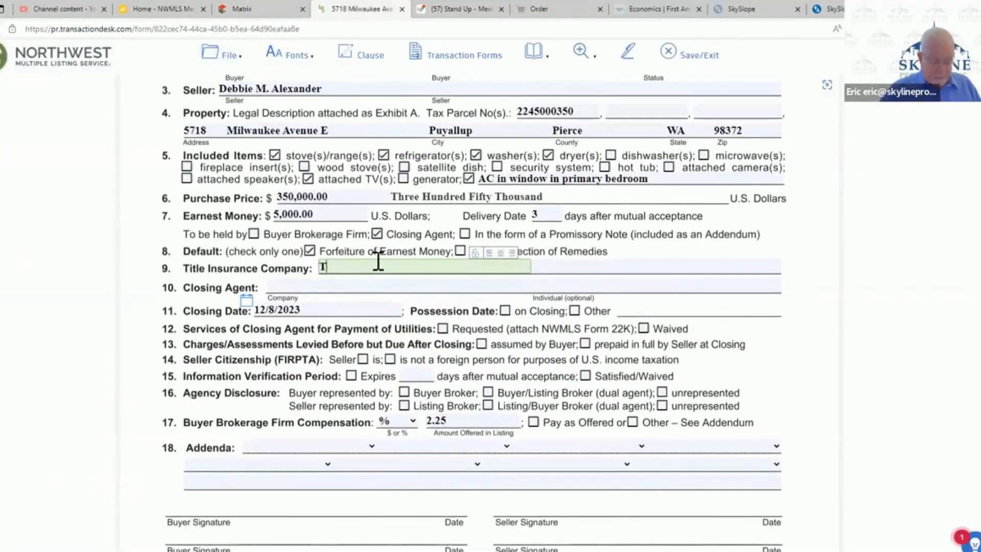
pyautogui.press('BackSpace')
pyautogui.press('BackSpace')
pyautogui.press('BackSpace')
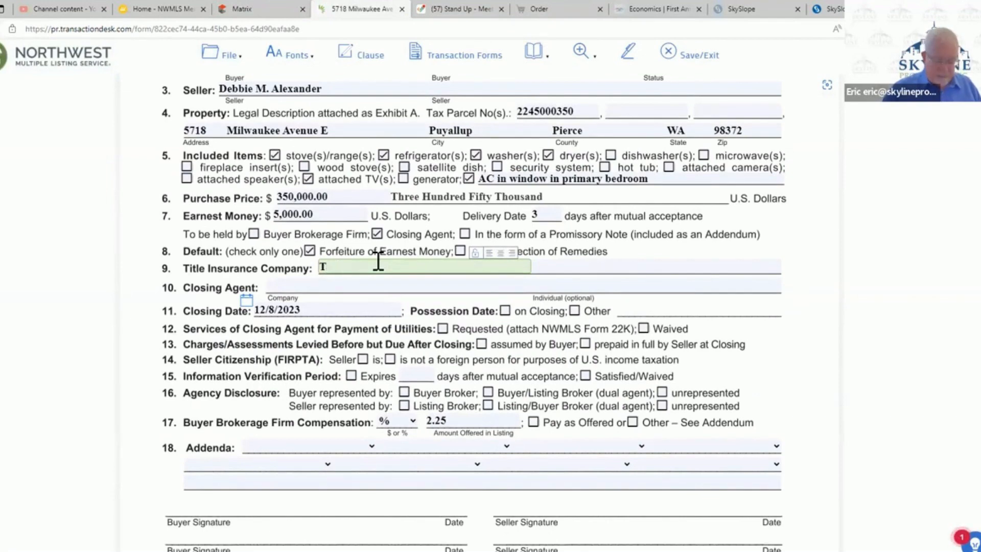
pyautogui.write('itle Fo')
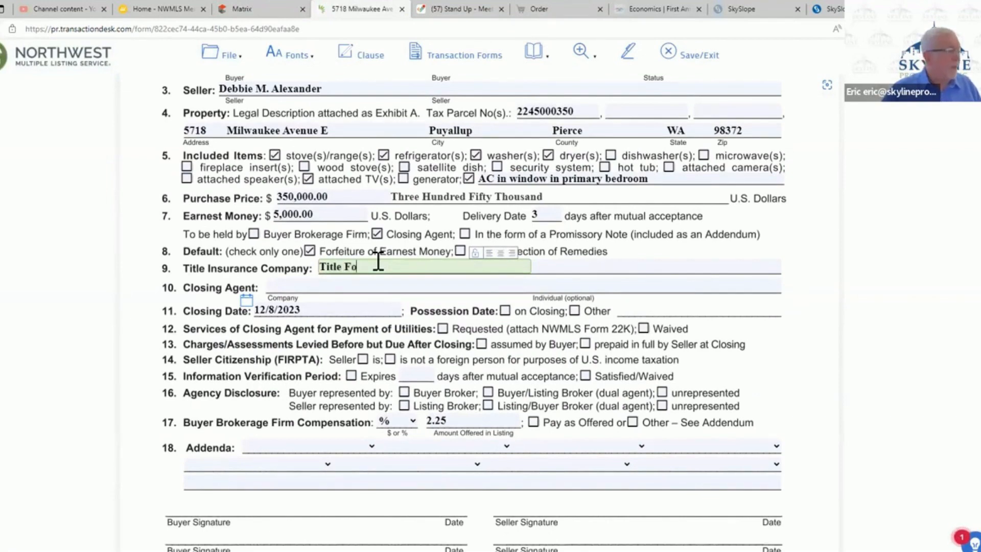
pyautogui.write('rward')
pyautogui.press('Tab')
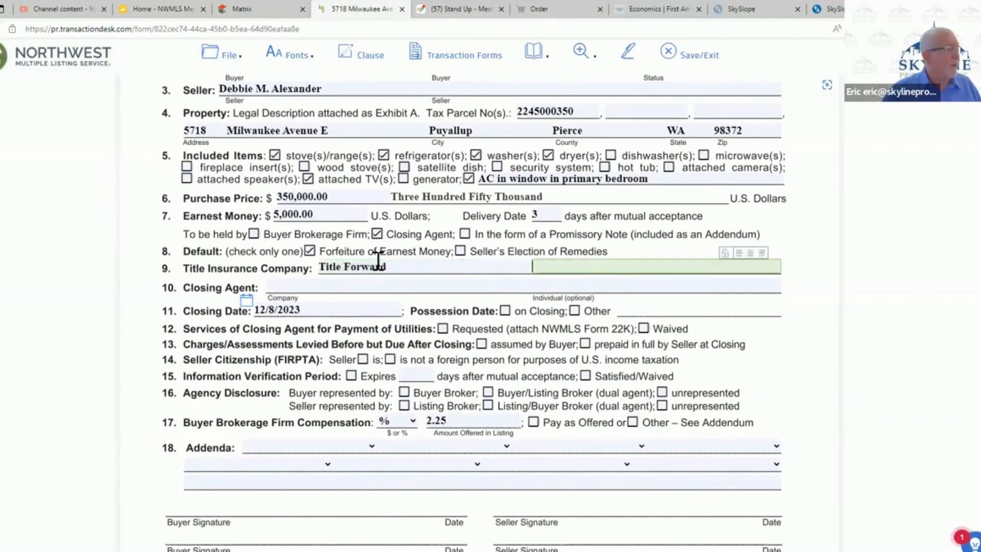
# - Enter Chicago Escrow as the closing agent company
pyautogui.press('Tab')
pyautogui.write('Ch')
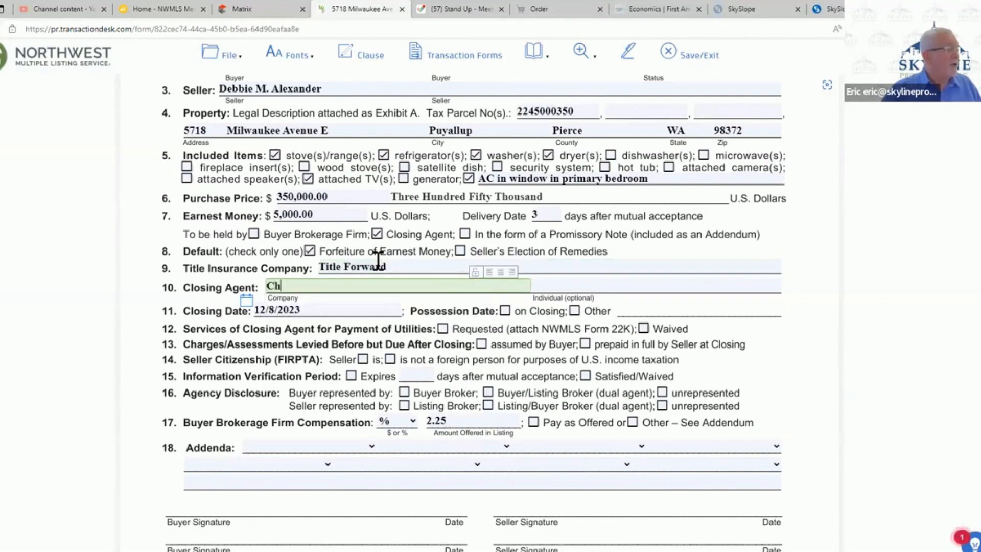
pyautogui.write('icago ')
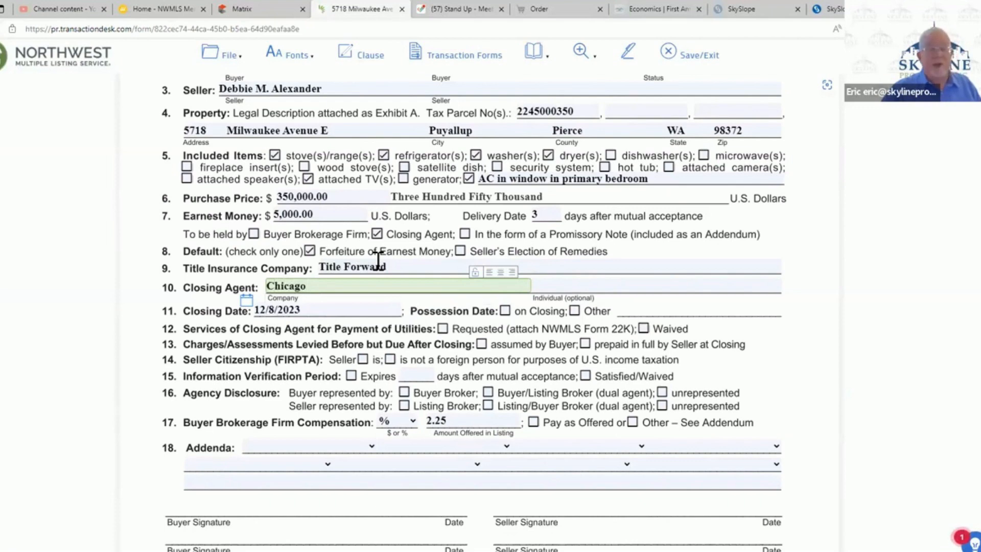
pyautogui.write('Esc')
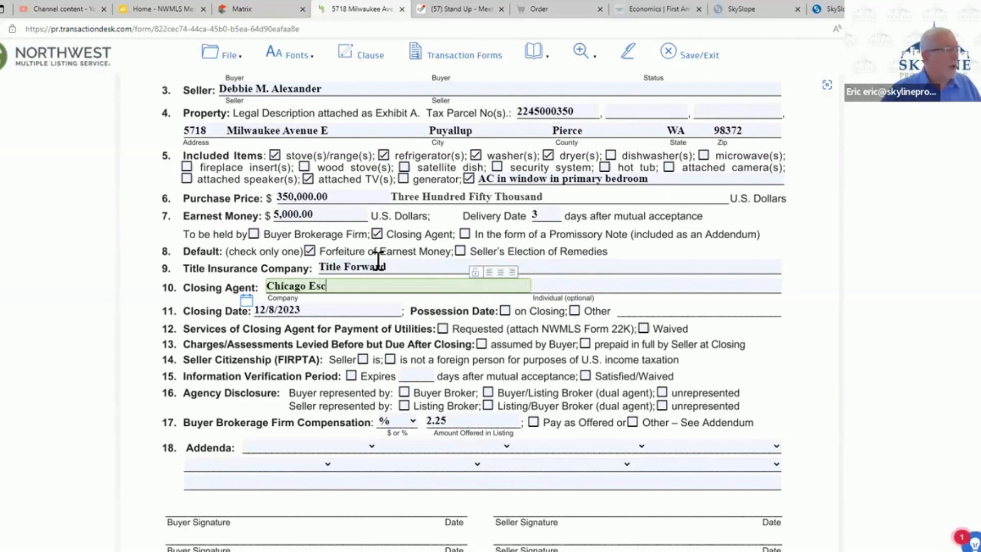
pyautogui.write('row')
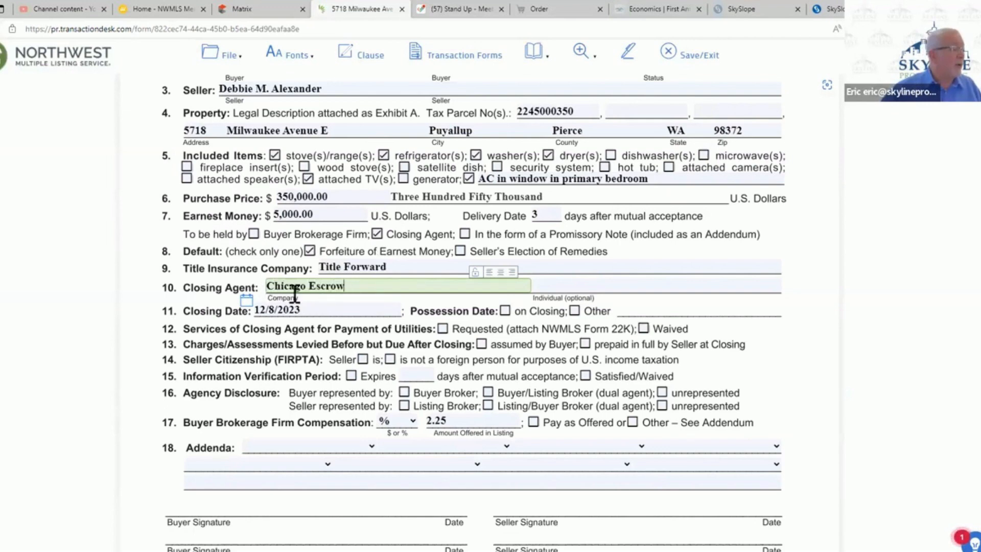
# - Enter the individual closing agent's full name in the optional individual field for the closing agent
pyautogui.click(570, 286)
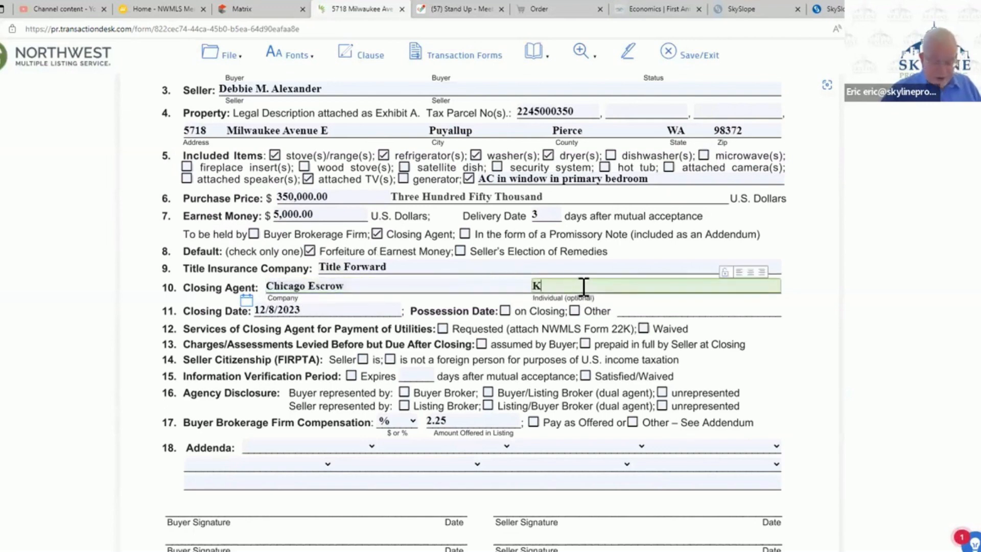
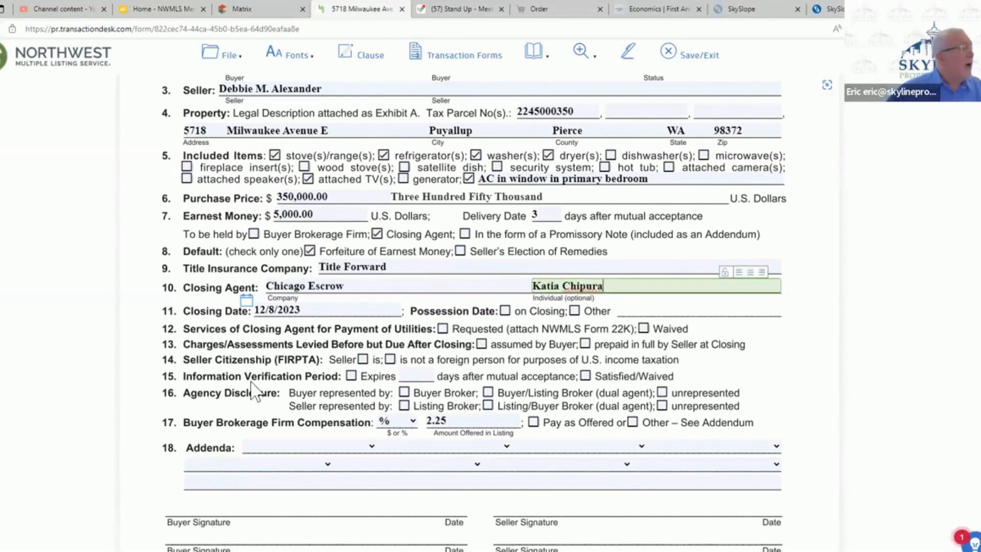
# - Set the possession date to on closing and mark the closing agent's utility payment services as Requested (attach NWMLS Form 22K)
pyautogui.click(329, 312)
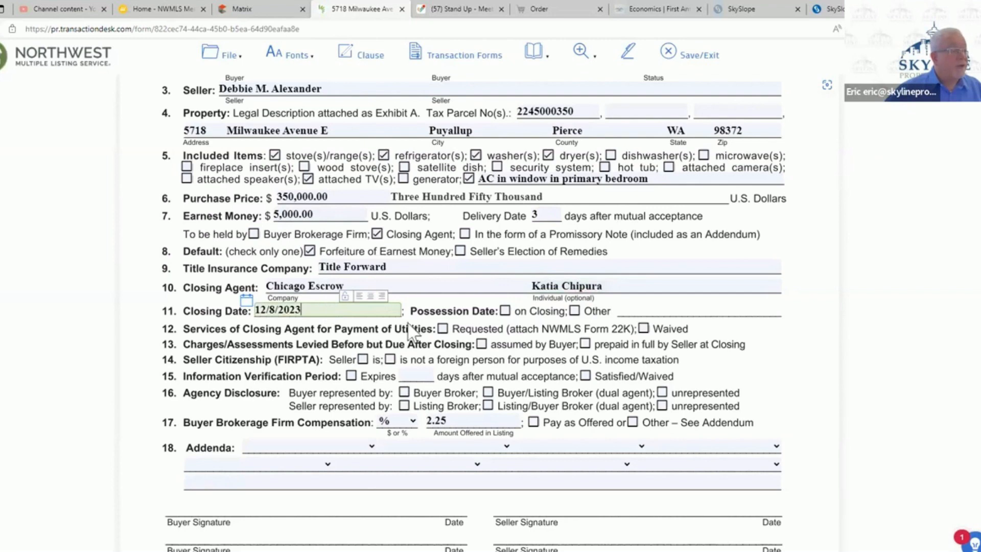
pyautogui.click(505, 310)
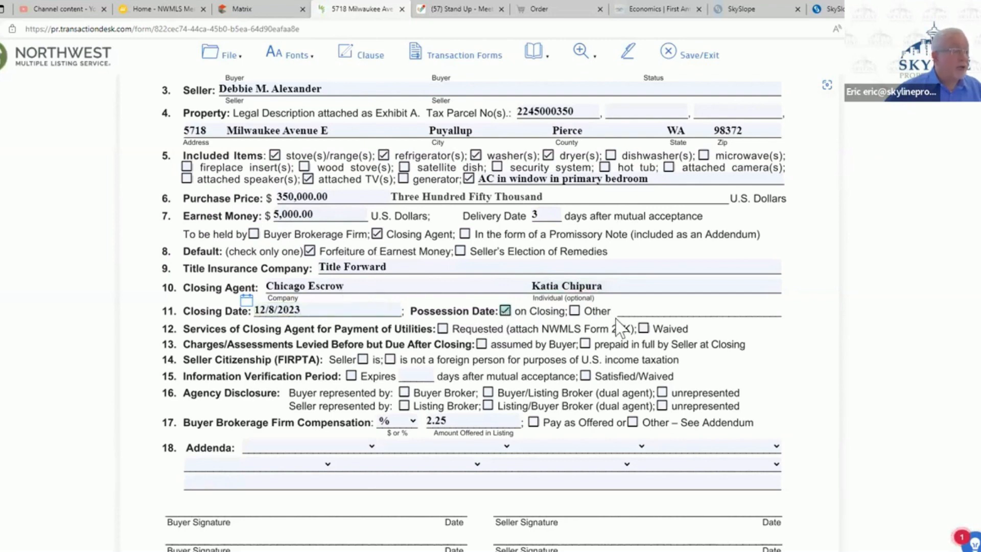
pyautogui.click(443, 330)
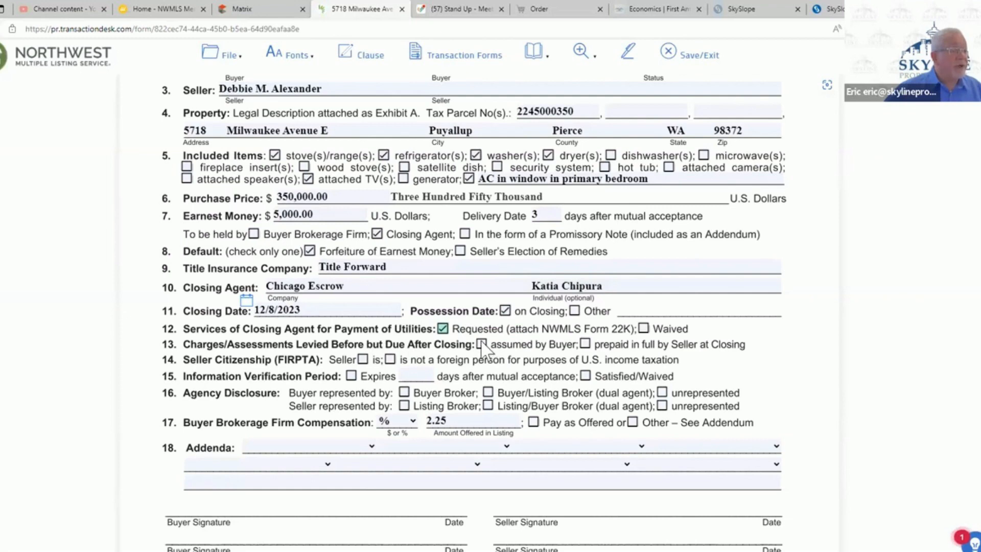
# - Mark charges and assessments as prepaid in full by Seller, and the seller as not a foreign person for FIRPTA
pyautogui.click(585, 344)
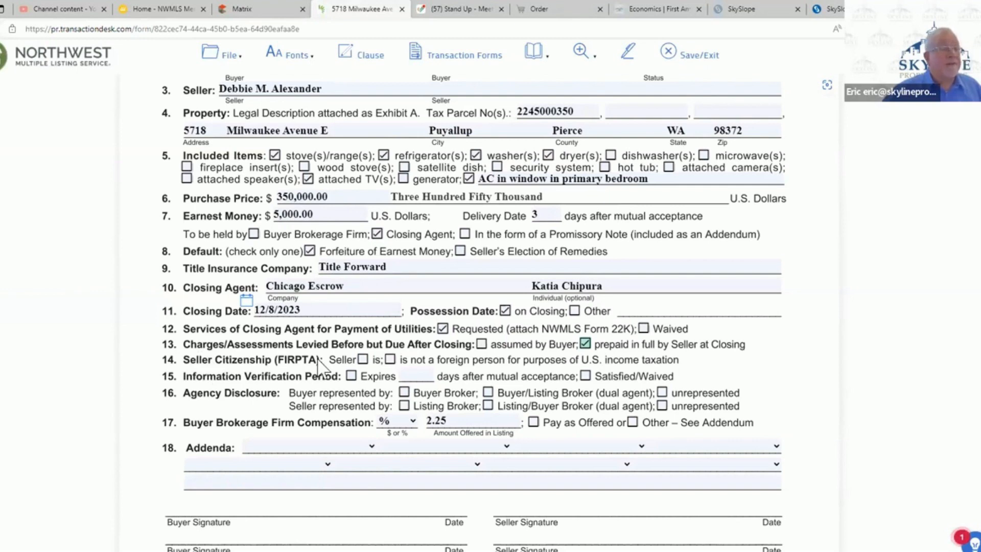
pyautogui.click(389, 359)
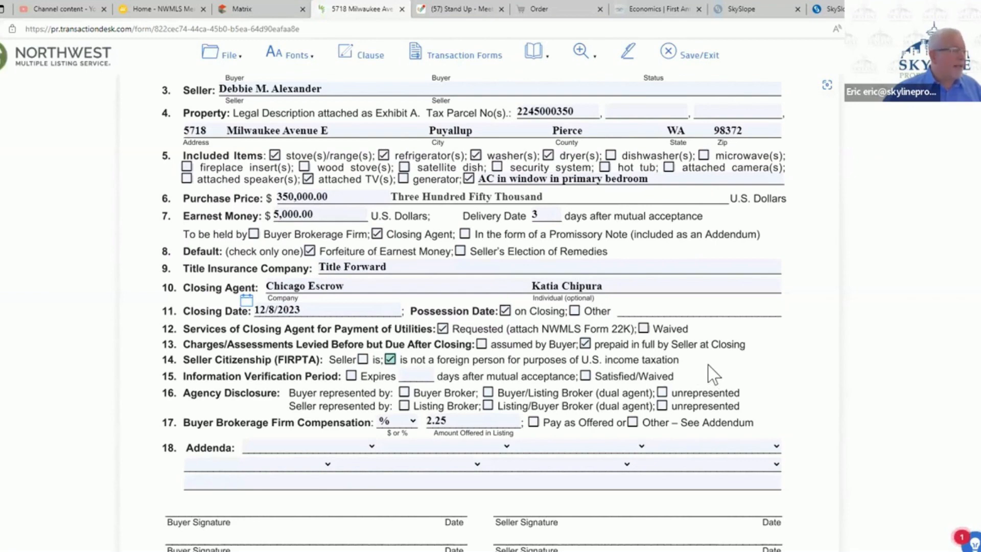
# - Set the Information Verification Period to expire 5 days after mutual acceptance
pyautogui.click(351, 376)
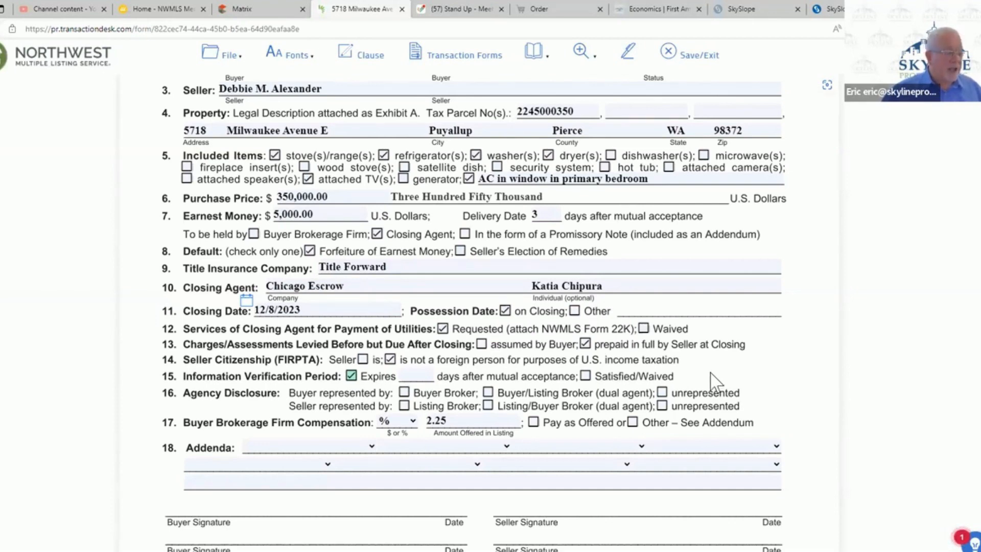
pyautogui.click(411, 375)
pyautogui.write('5')
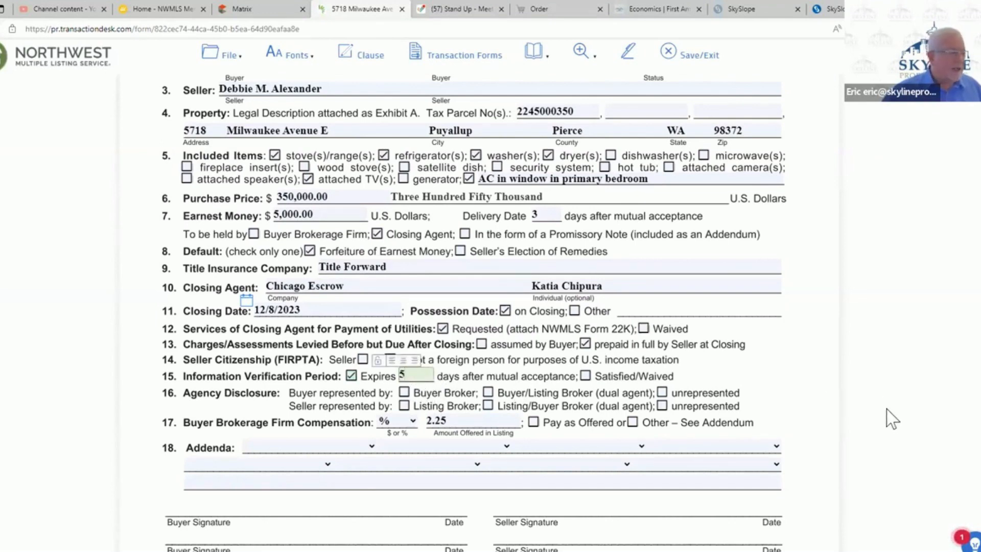
# - Disclose Buyer Broker representing the buyer and Listing Broker representing the seller, and set the buyer brokerage firm compensation to Pay as Offered
pyautogui.click(805, 378)
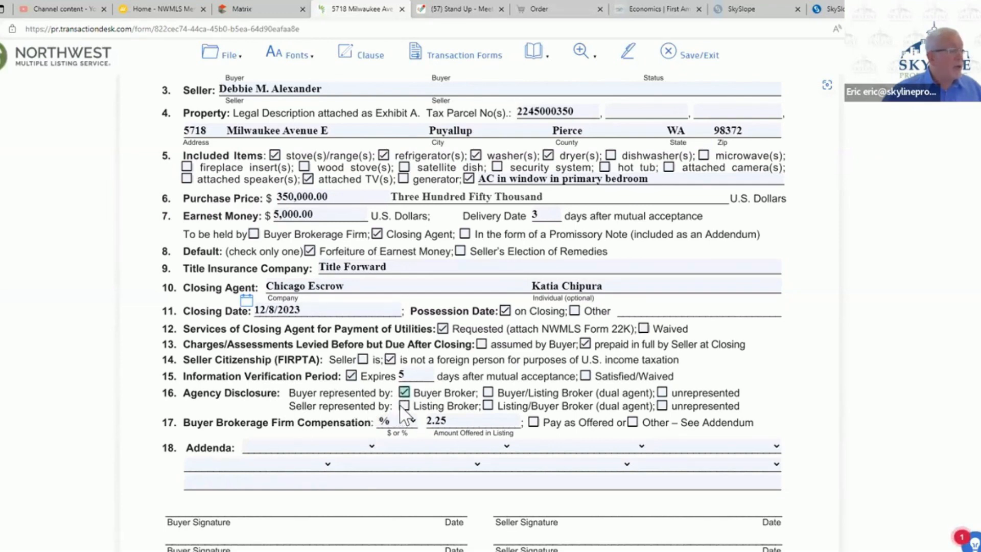
pyautogui.click(403, 405)
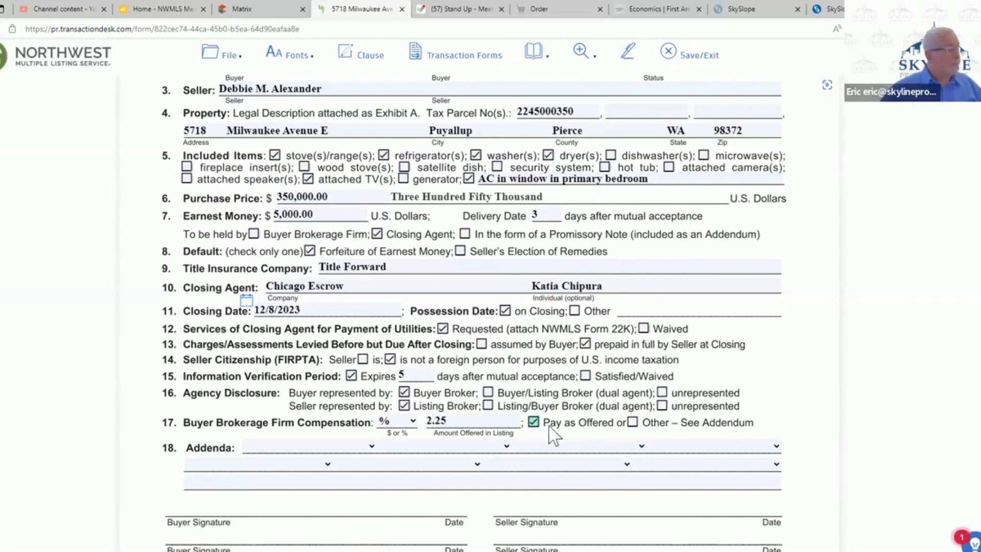
# - List 22C(Seller Financing), 22D(Optional Clauses), 22J(Lead Disclosure) and 22K(Utilities) as the first four addenda
pyautogui.click(371, 446)
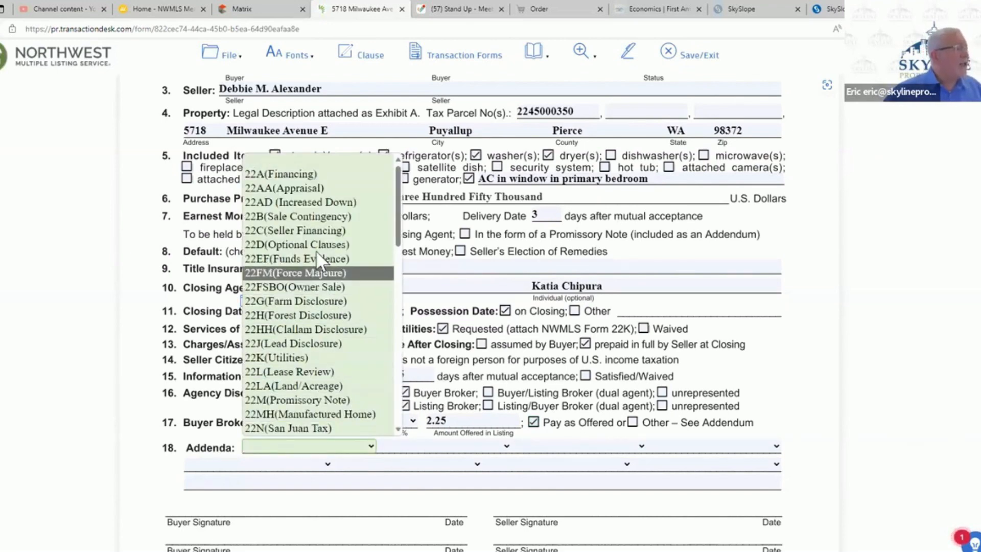
pyautogui.click(320, 236)
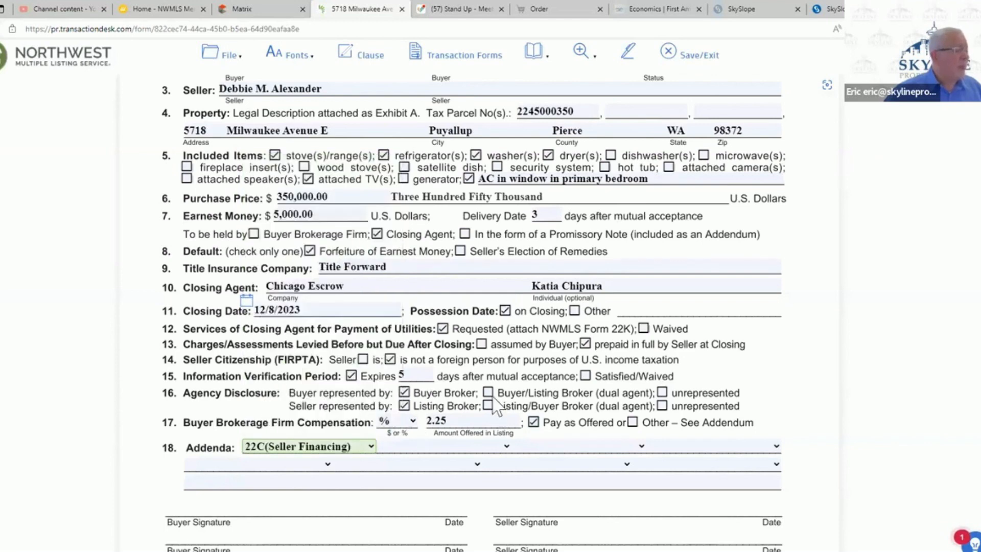
pyautogui.click(506, 447)
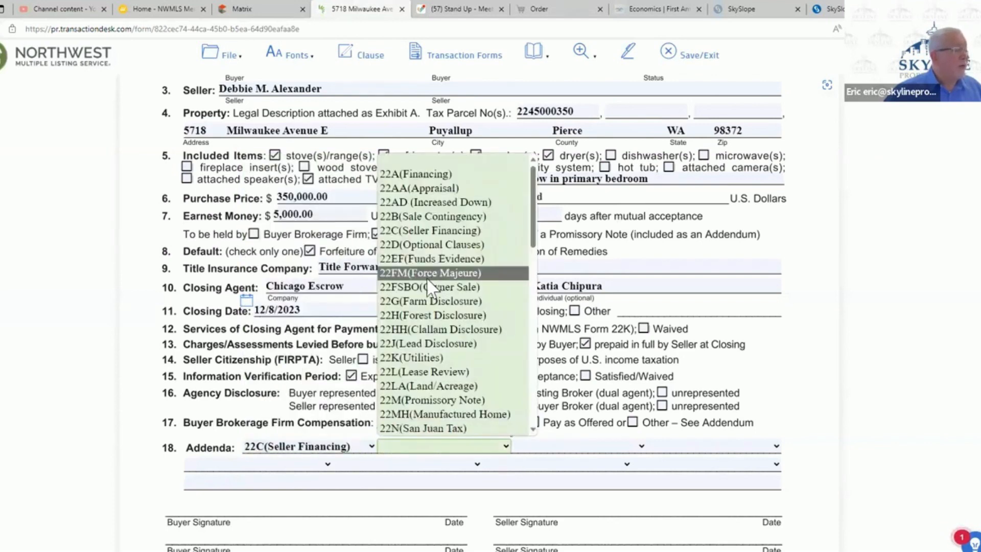
pyautogui.click(426, 241)
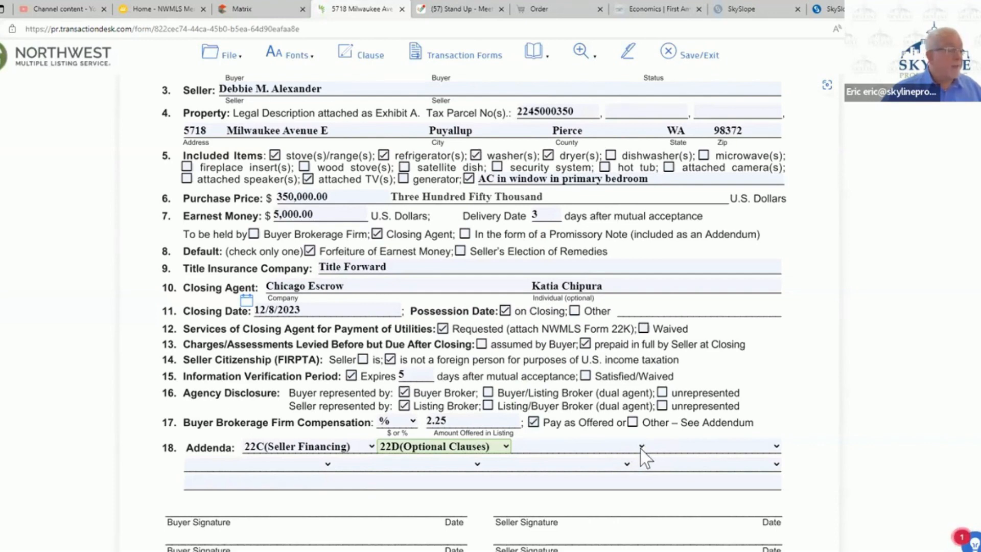
pyautogui.click(641, 447)
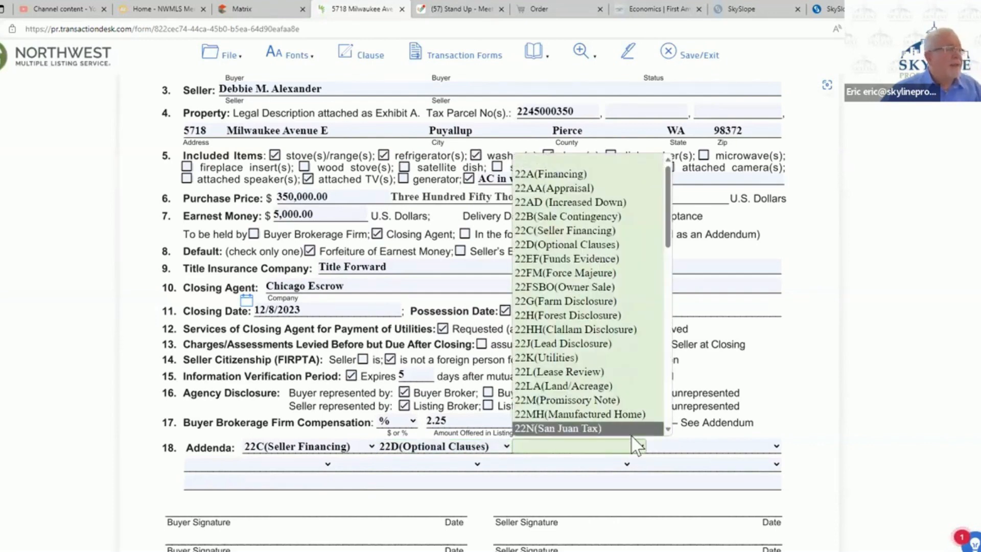
pyautogui.click(561, 343)
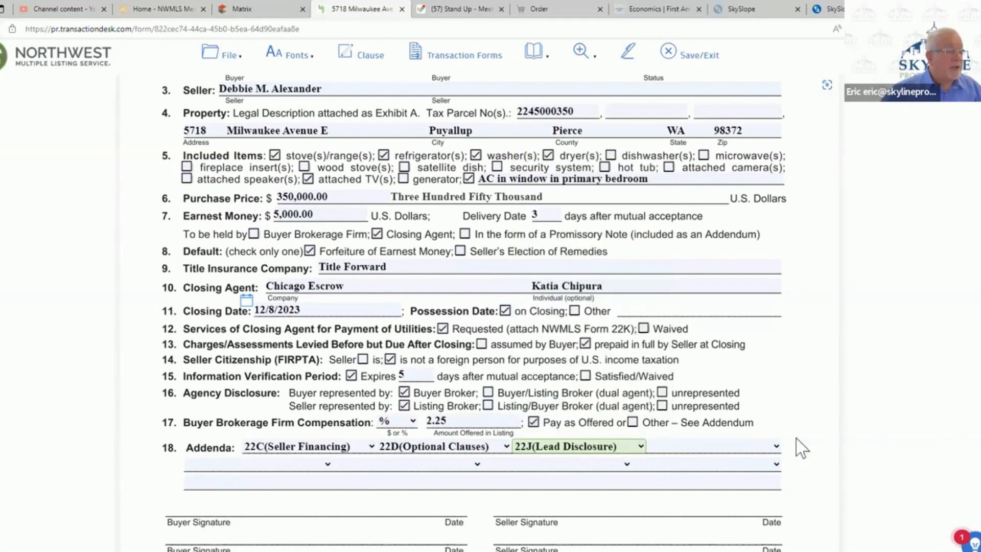
pyautogui.click(777, 448)
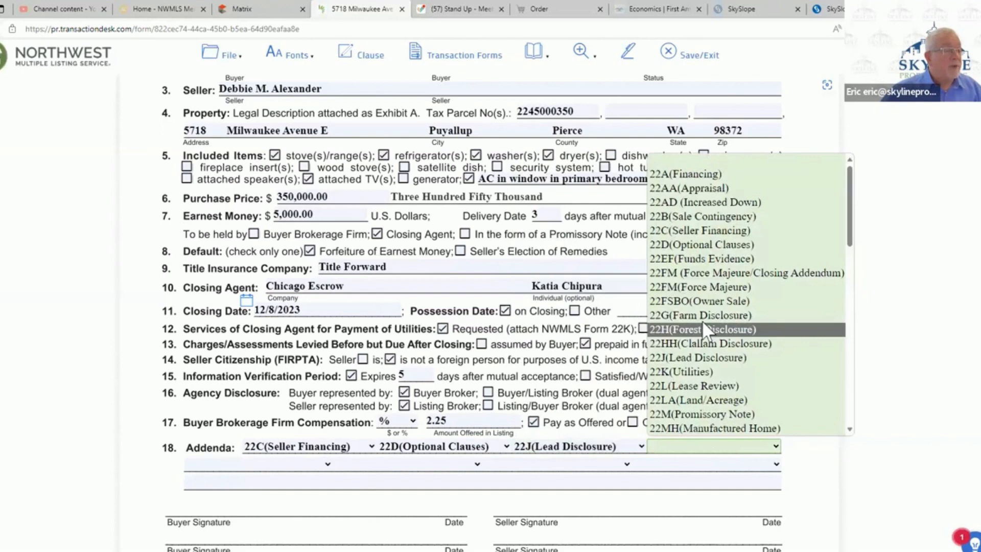
pyautogui.click(707, 371)
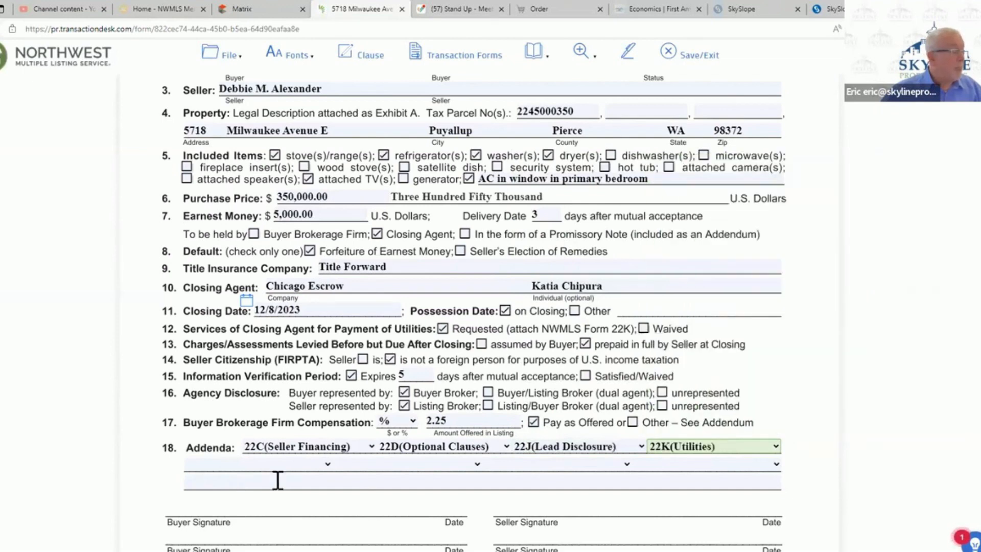
# - Add 22WW(Pierce Septic) as the fifth addendum
pyautogui.click(312, 463)
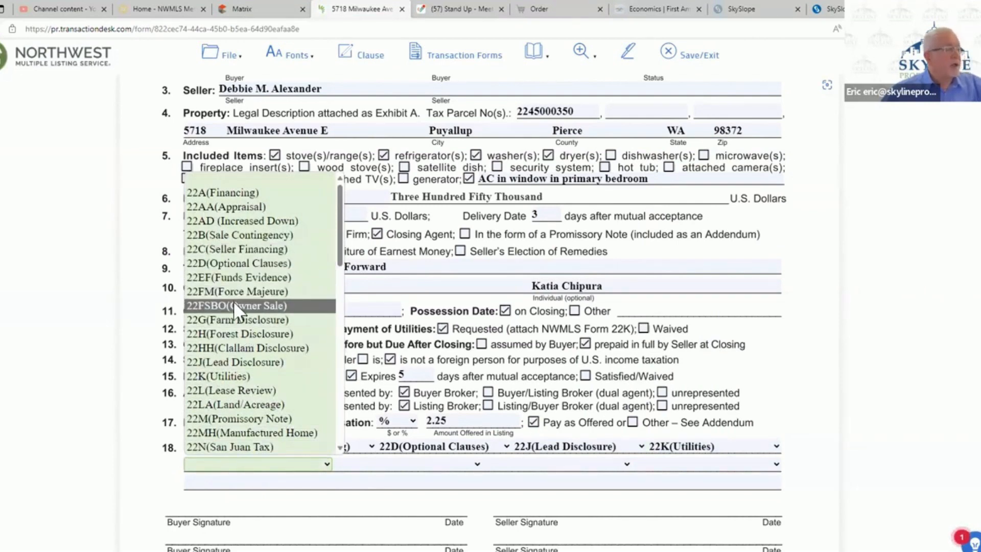
pyautogui.press('Up')
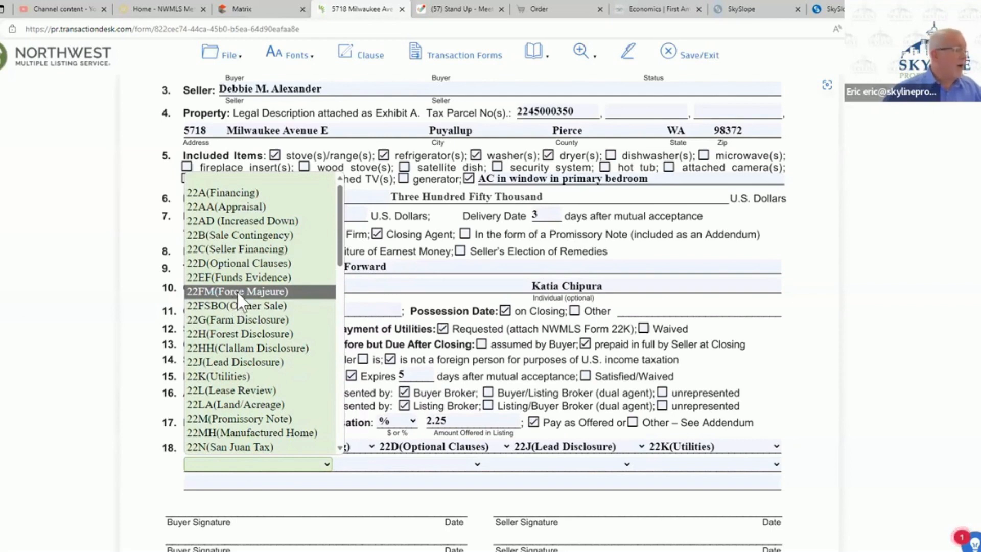
pyautogui.scroll(-3, 237, 290)
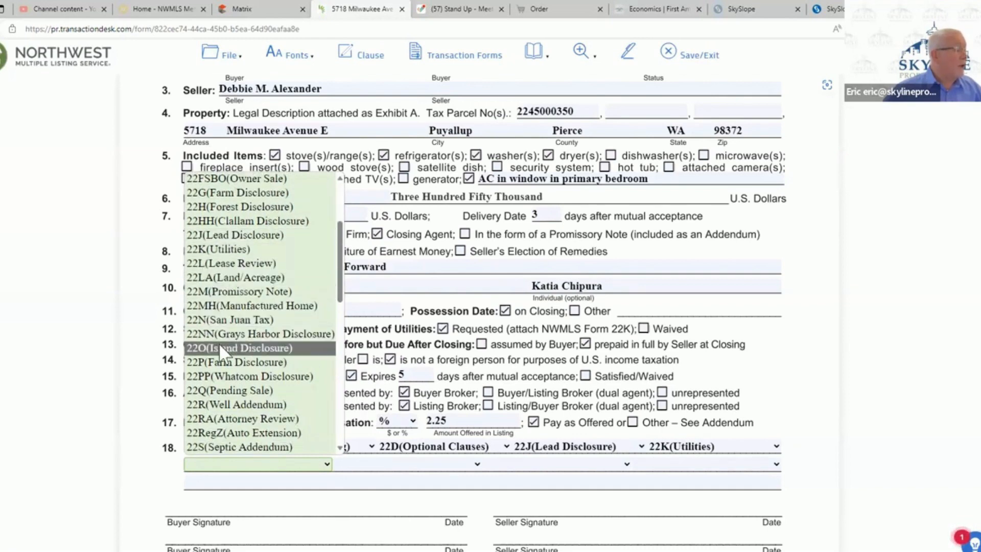
pyautogui.scroll(-2, 220, 350)
pyautogui.scroll(1, 220, 350)
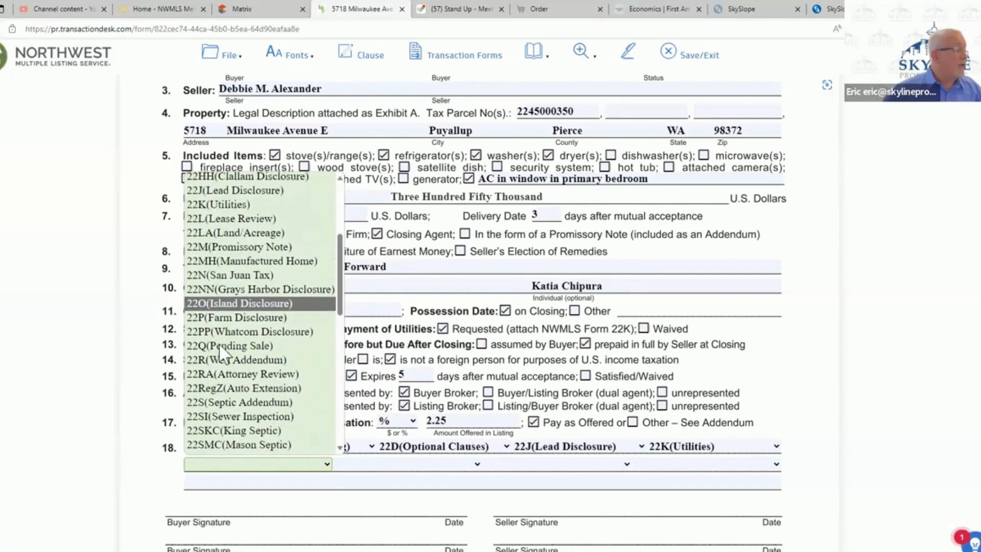
pyautogui.scroll(-2, 219, 353)
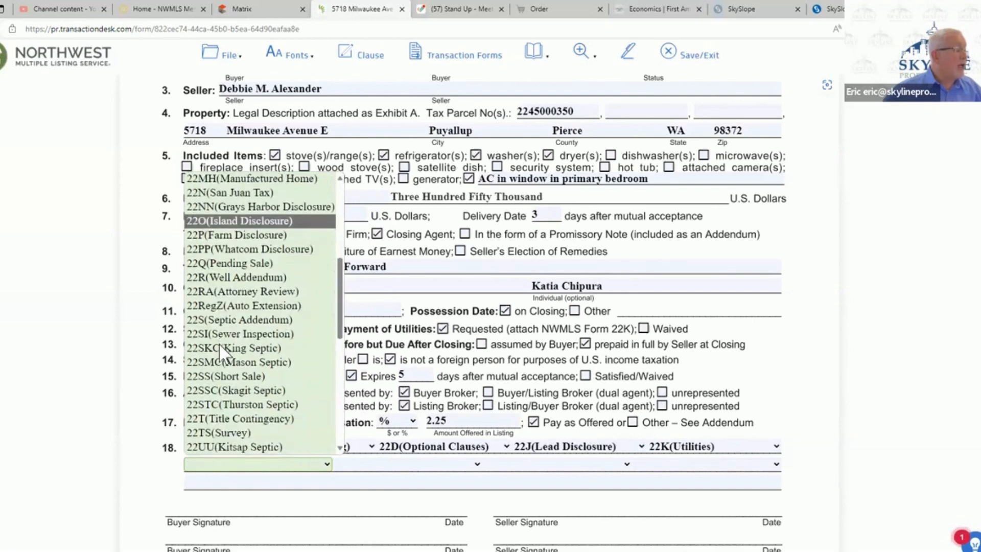
pyautogui.scroll(-1, 220, 351)
pyautogui.scroll(-2, 221, 352)
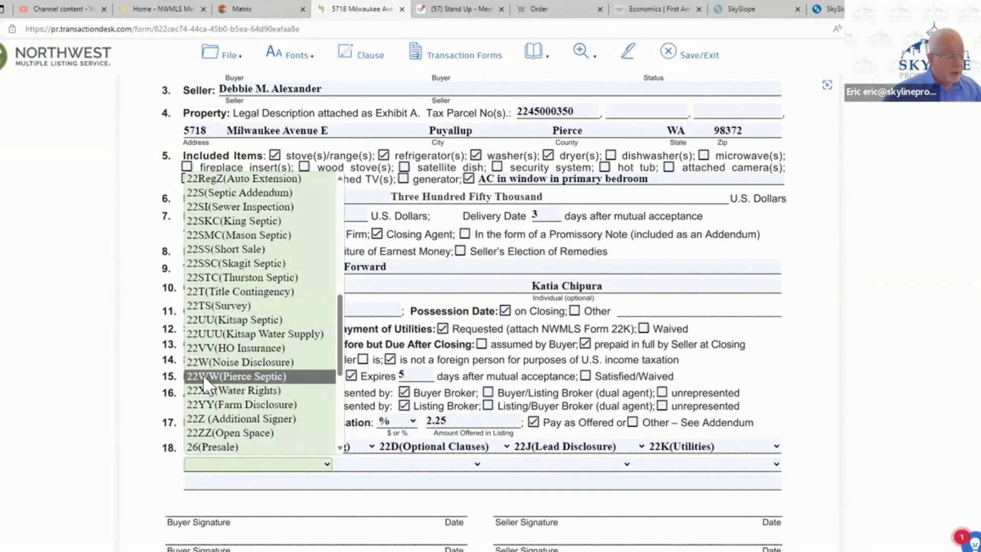
pyautogui.click(201, 377)
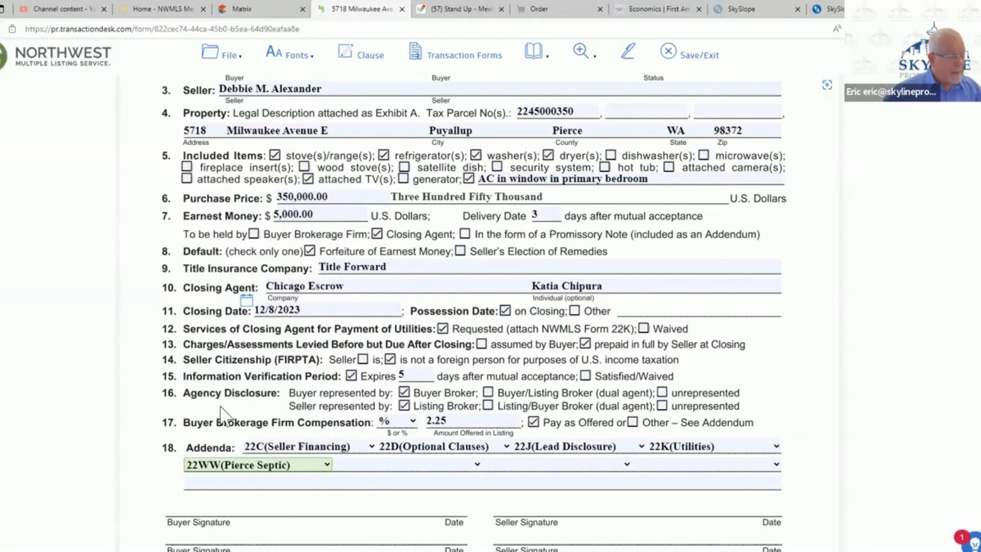
# - Add 35(Inspection) as the sixth addendum
pyautogui.click(477, 463)
pyautogui.scroll(-5, 439, 333)
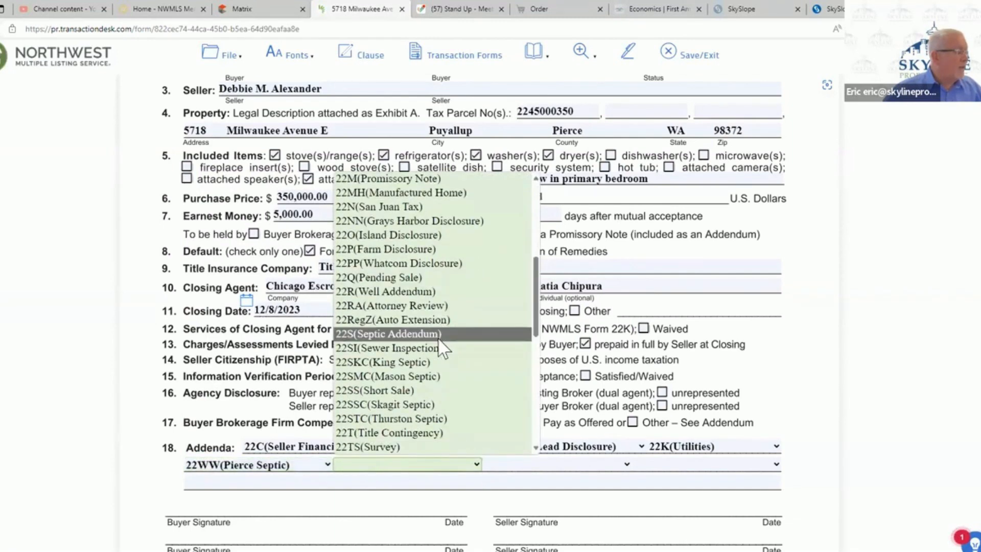
pyautogui.scroll(-4, 432, 347)
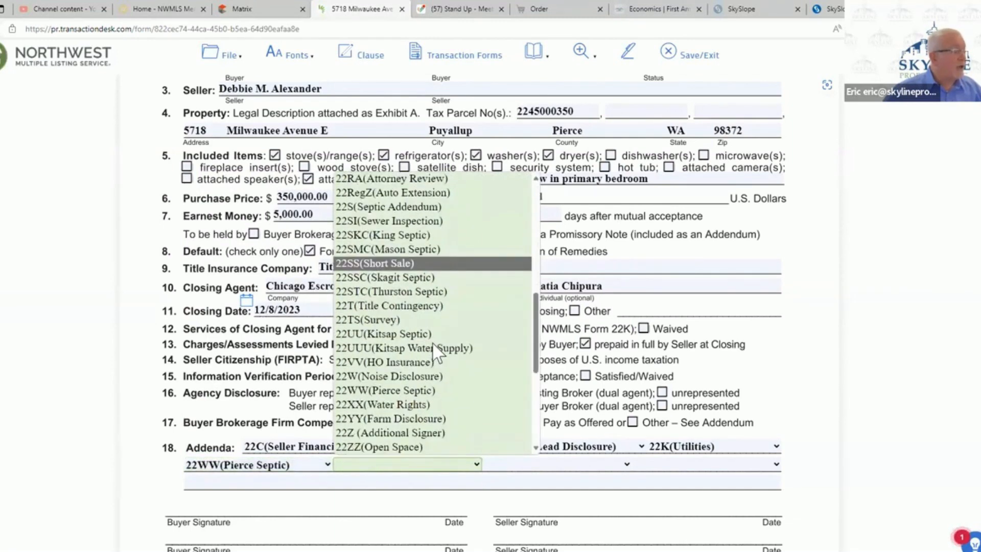
pyautogui.scroll(-4, 431, 344)
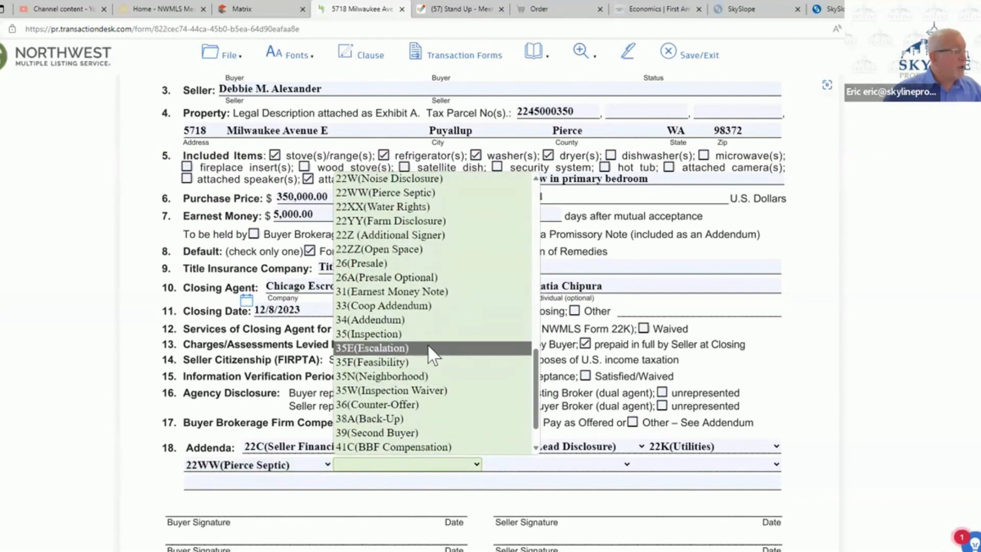
pyautogui.click(368, 332)
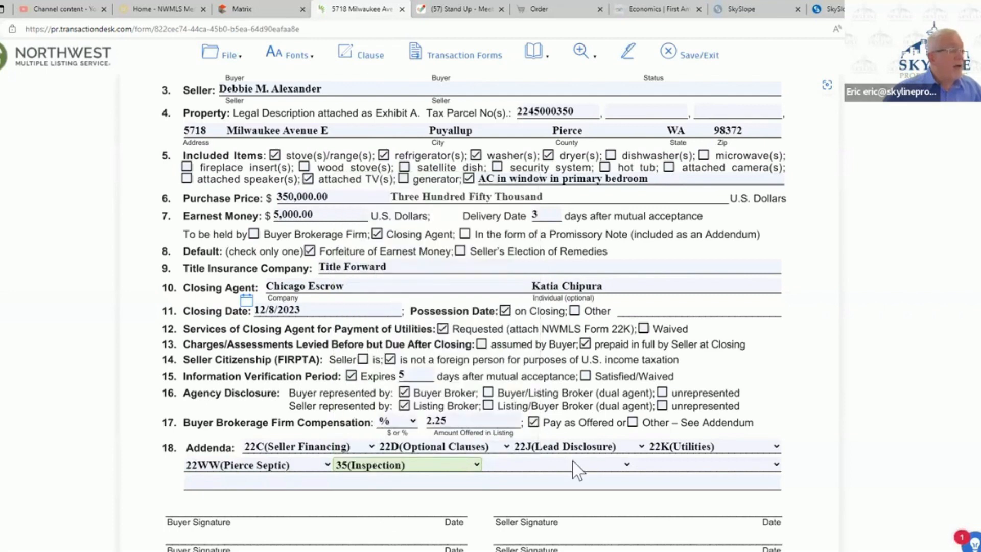
# - Write in 22Y-Recording on the blank line below the addenda selections of paragraph 18
pyautogui.click(627, 463)
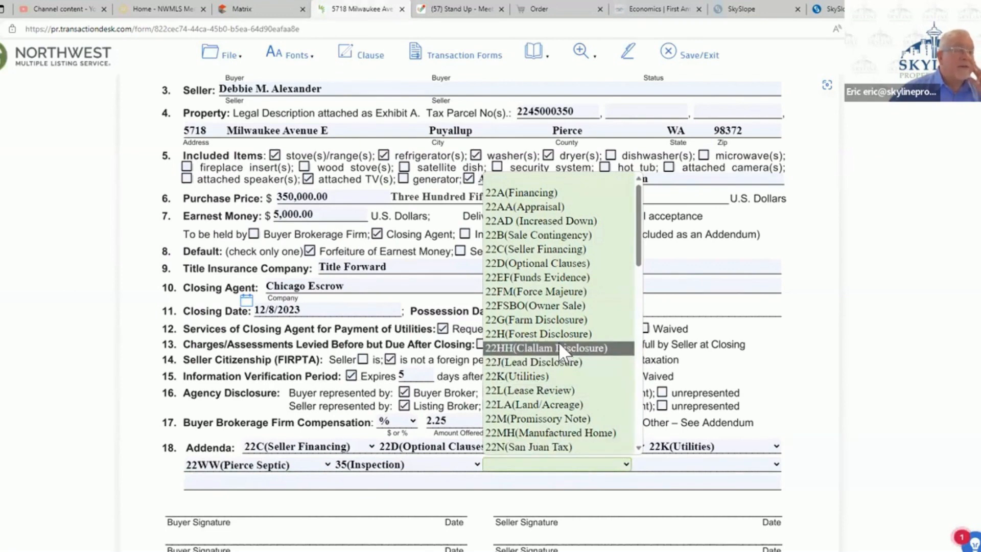
pyautogui.press('Up')
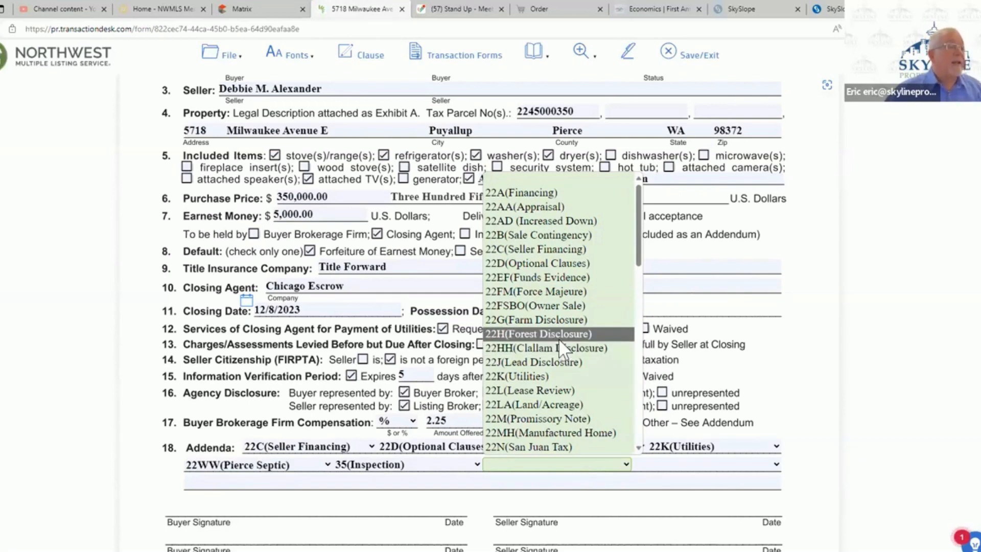
pyautogui.scroll(-5, 559, 338)
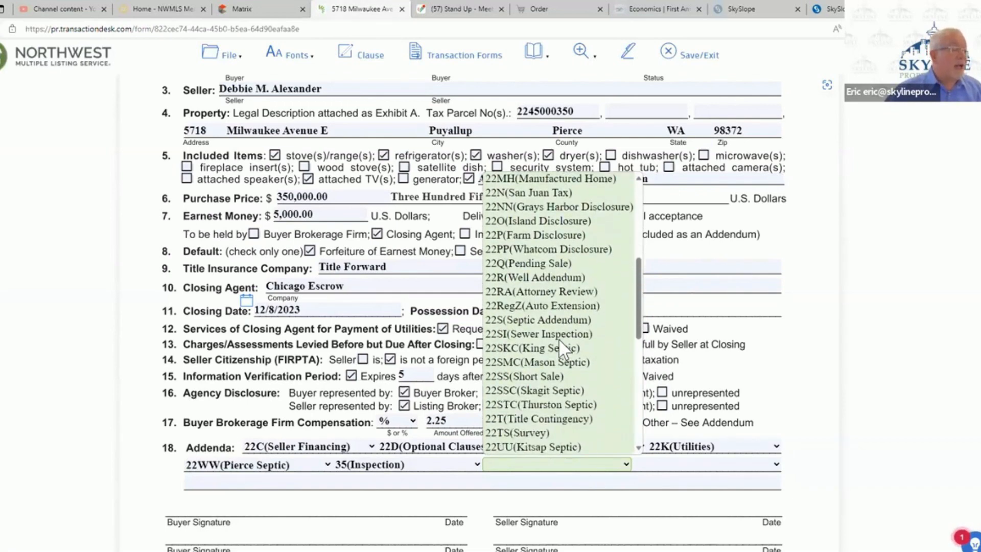
pyautogui.scroll(-2, 560, 347)
pyautogui.scroll(1, 560, 343)
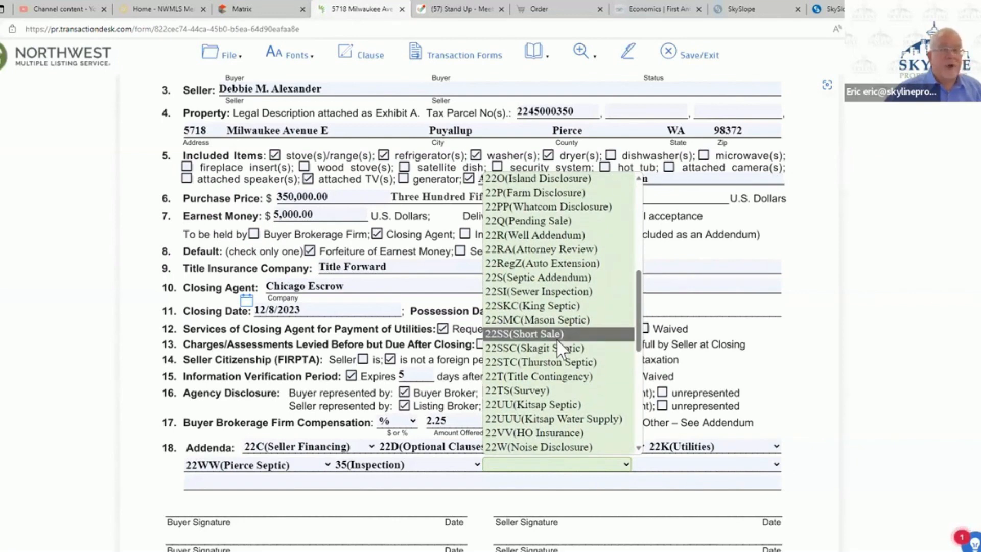
pyautogui.scroll(-4, 555, 339)
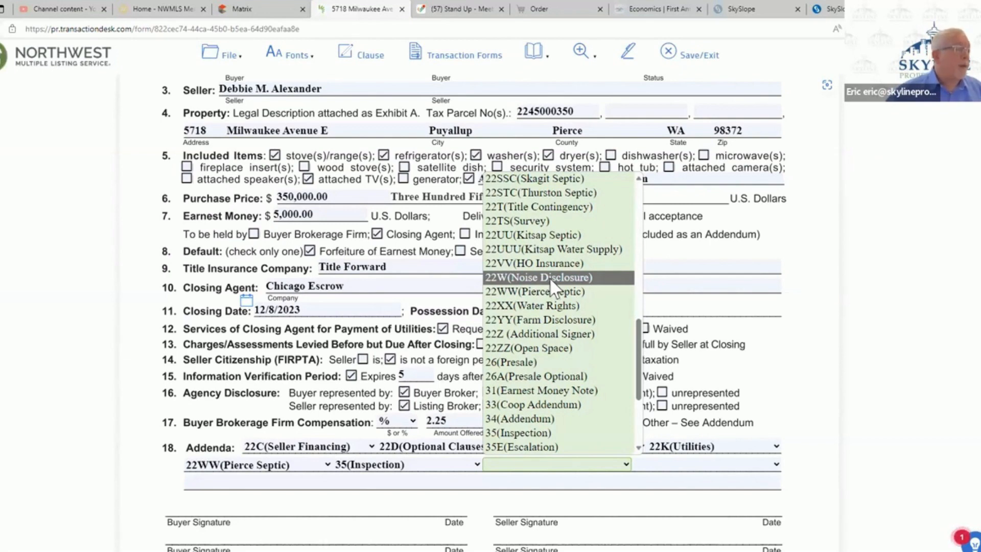
pyautogui.click(249, 485)
pyautogui.write('22Y')
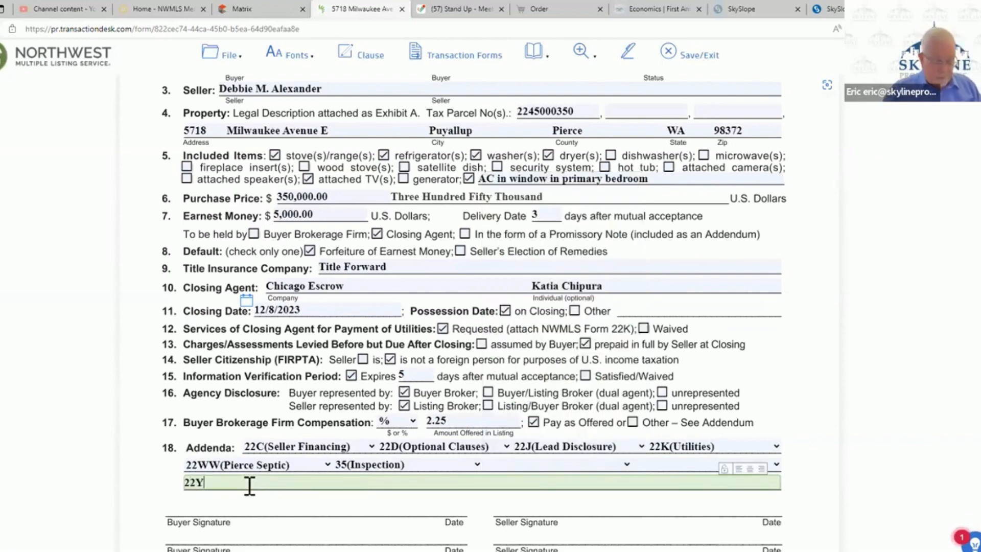
pyautogui.write('-Recor')
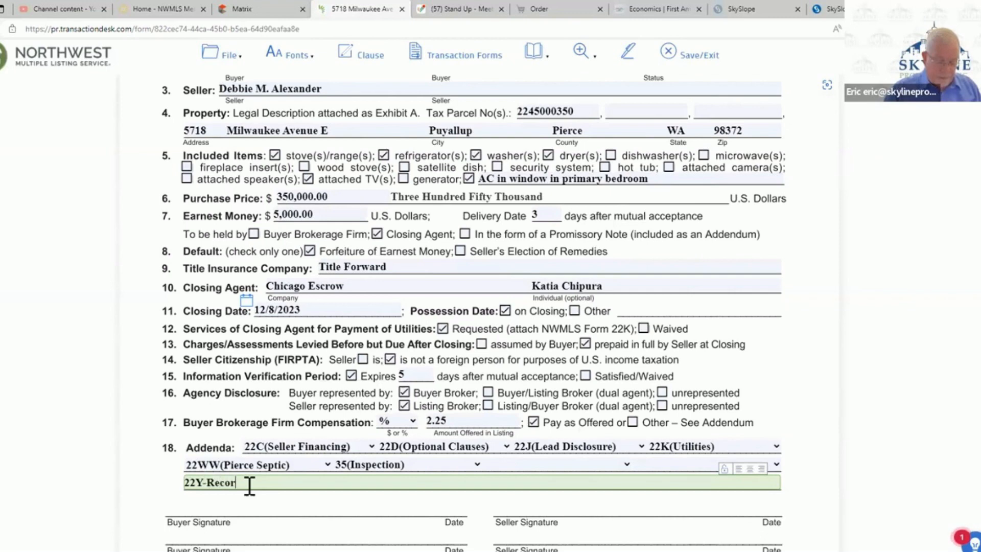
pyautogui.write('ding')
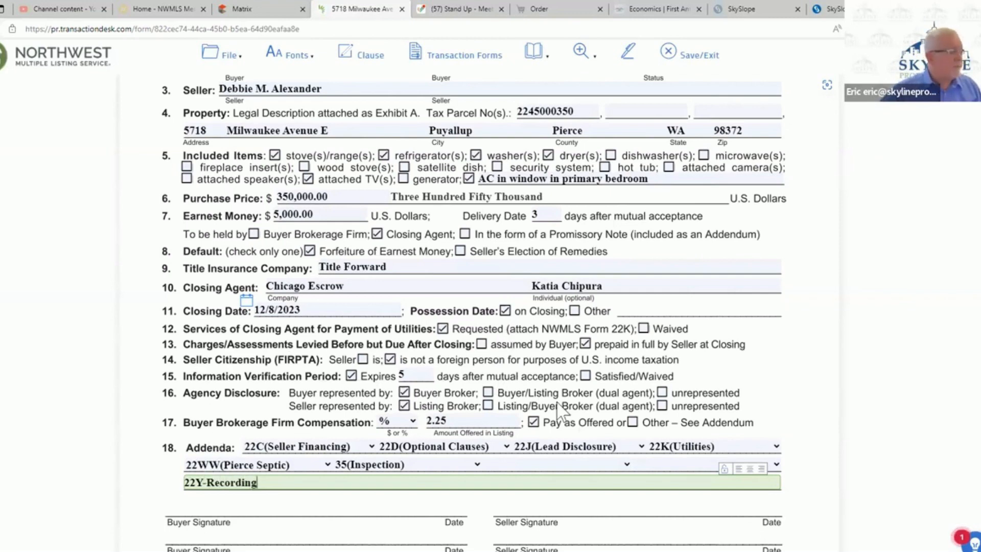
# - Look through the available forms for the empty seventh addendum slot and leave it blank
pyautogui.click(626, 464)
pyautogui.scroll(-5, 600, 341)
pyautogui.scroll(5, 599, 342)
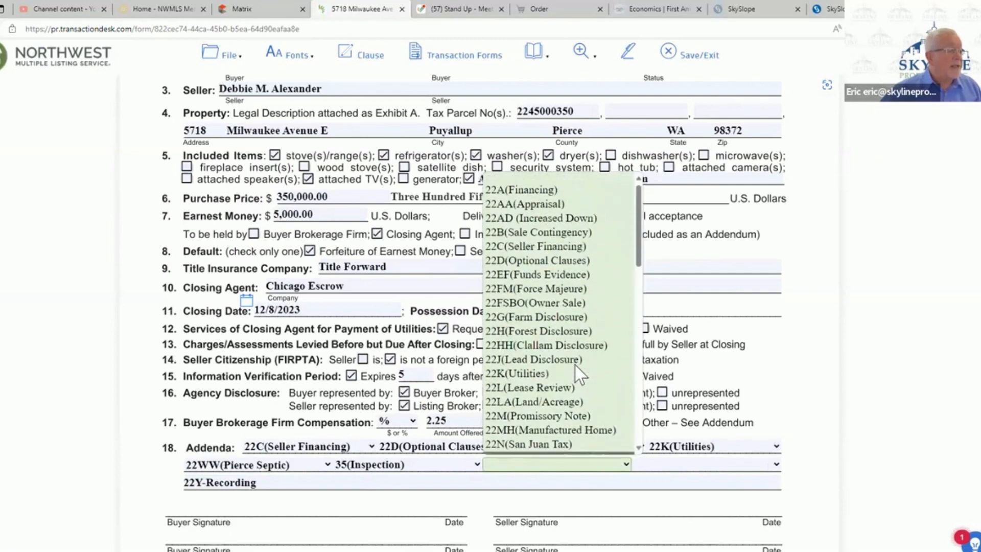
pyautogui.scroll(-1, 576, 365)
pyautogui.scroll(-4, 574, 363)
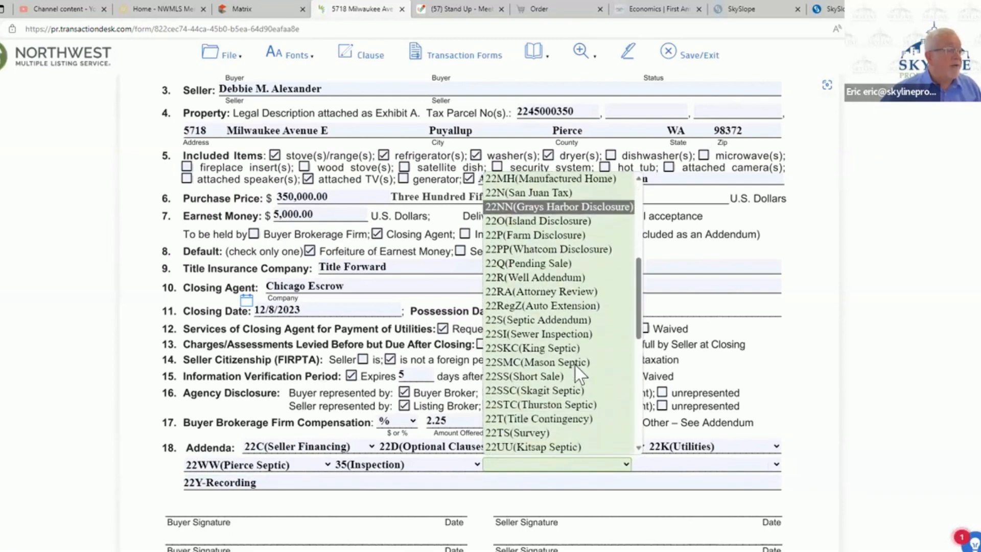
pyautogui.scroll(-2, 577, 367)
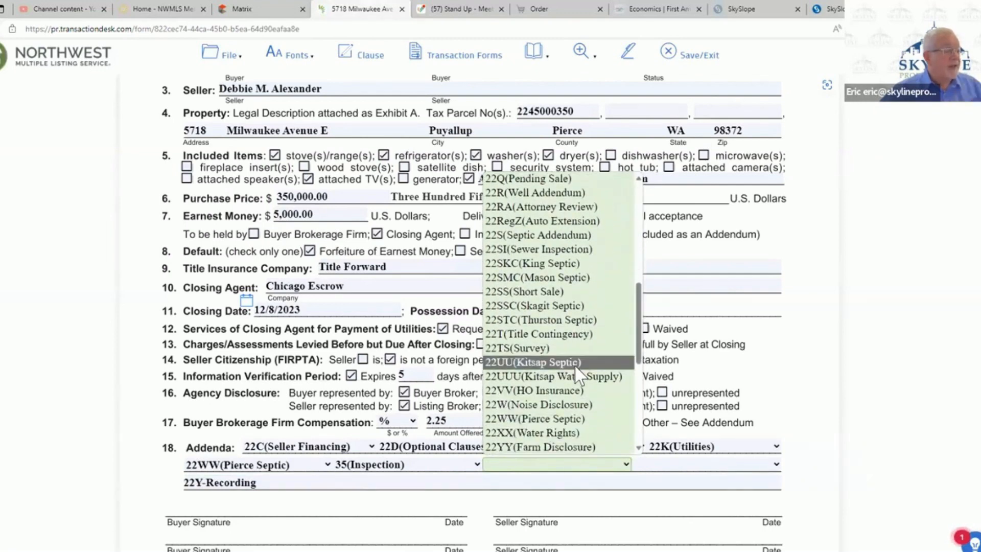
pyautogui.scroll(-1, 575, 373)
pyautogui.scroll(-1, 569, 367)
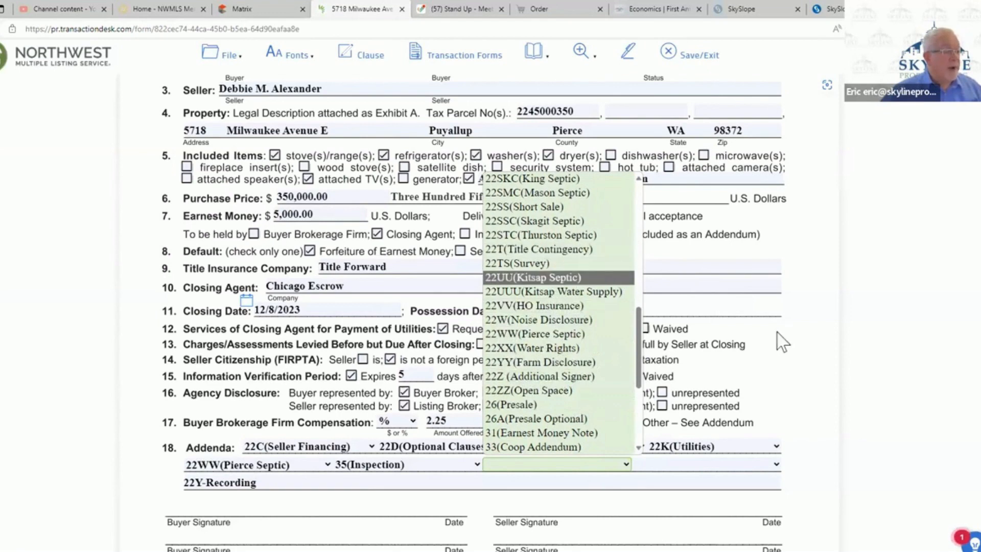
pyautogui.click(813, 376)
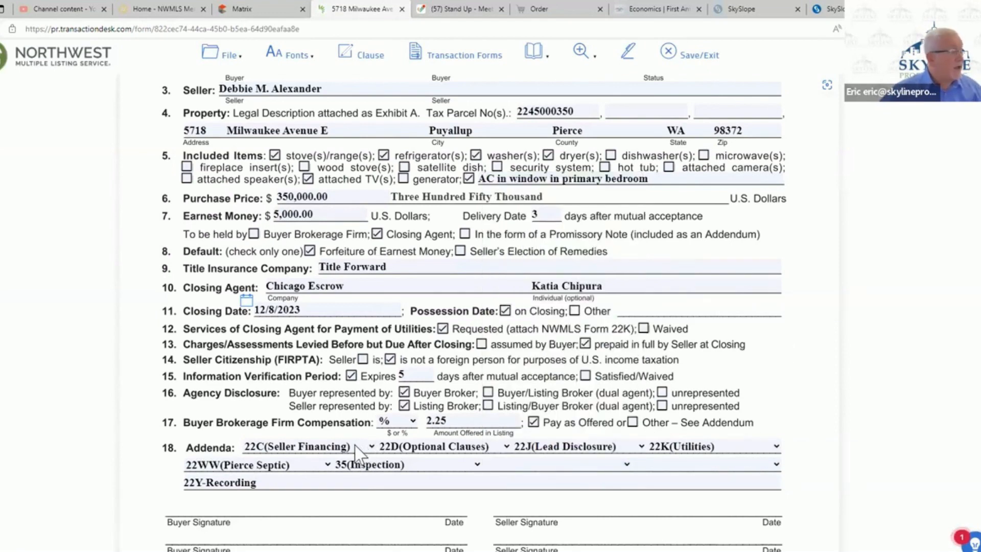
# - Change the first addendum to 22A(Financing), then save and exit the Form 21 agreement
pyautogui.click(371, 446)
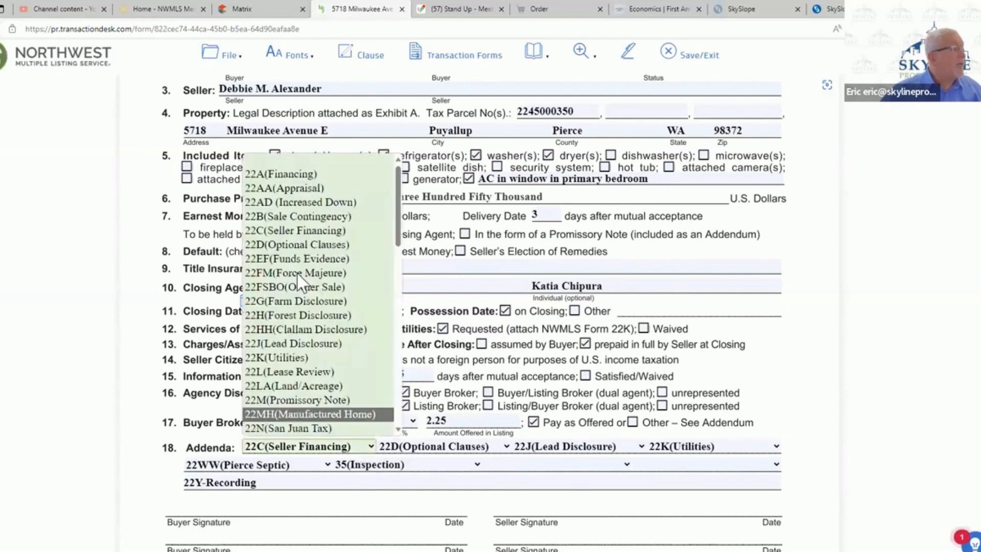
pyautogui.click(285, 174)
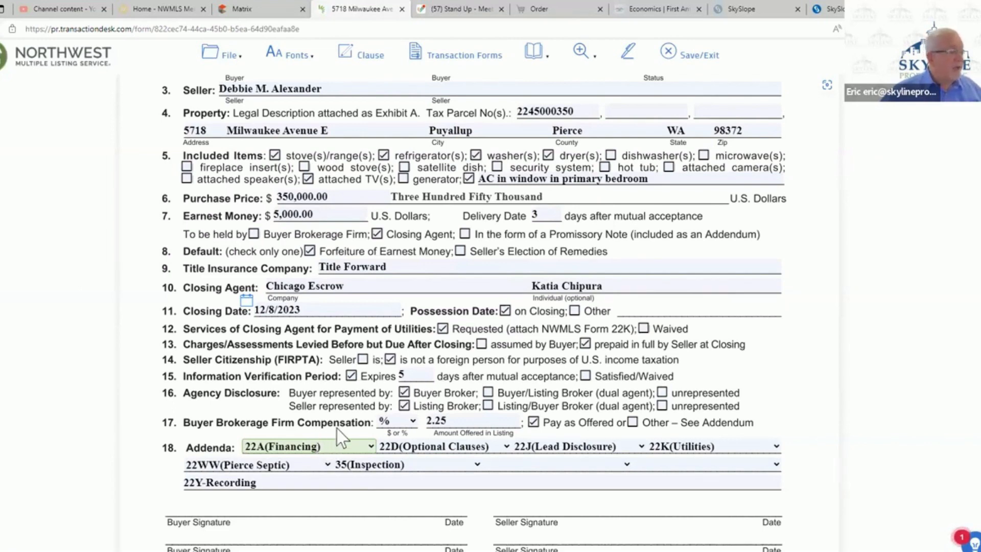
pyautogui.scroll(-7, 336, 428)
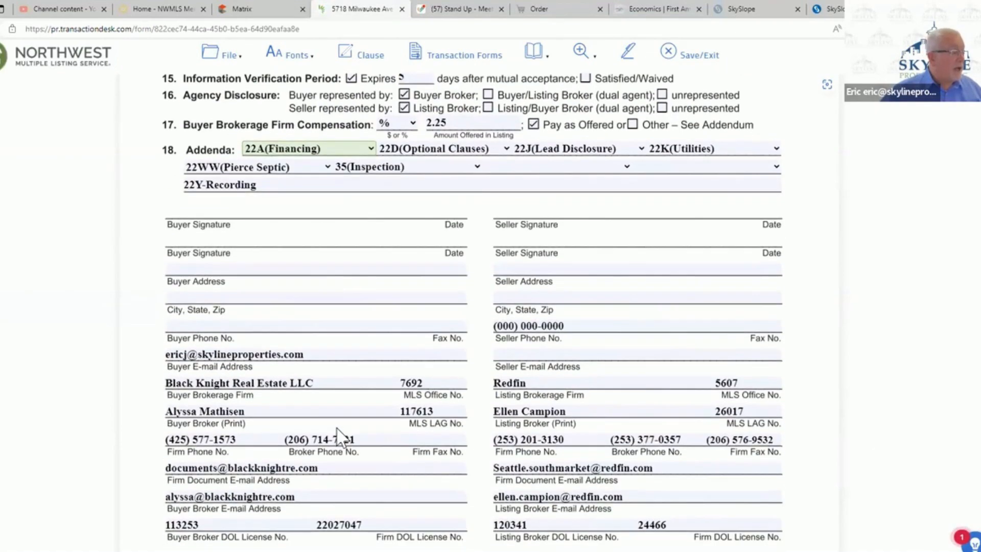
pyautogui.scroll(1, 339, 437)
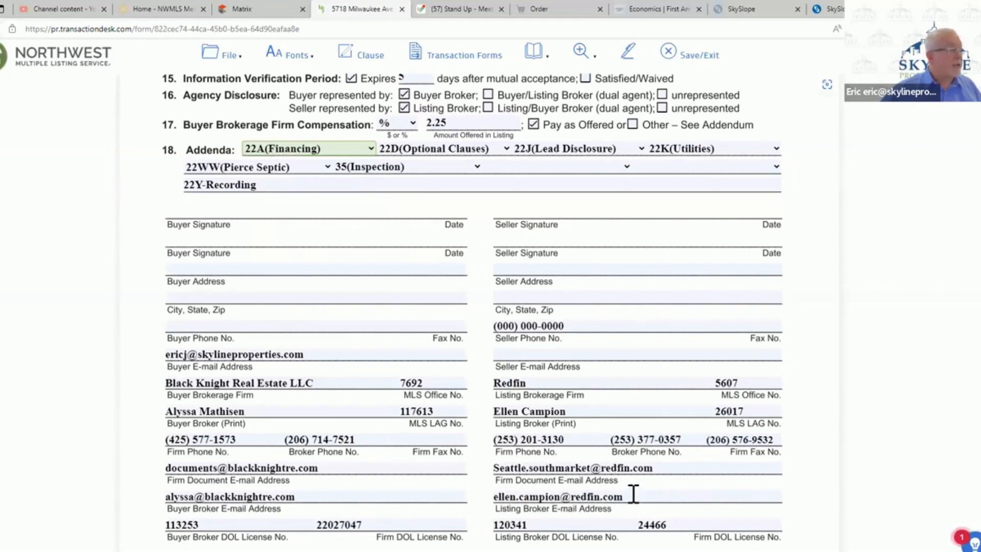
pyautogui.click(696, 59)
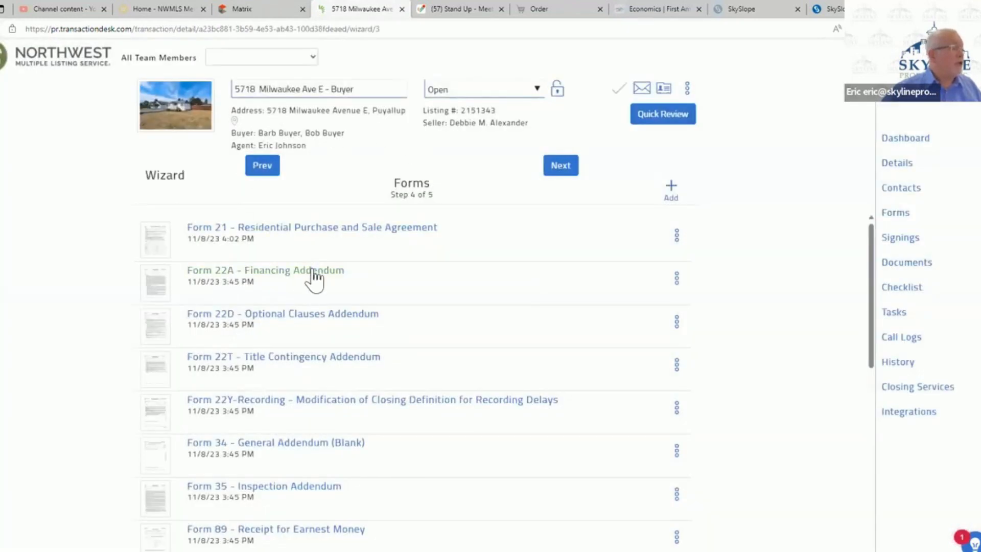
# - In the Form 22A Financing Addendum, select a Conventional First loan, a 20% down payment and a 5-day loan application period
pyautogui.click(313, 275)
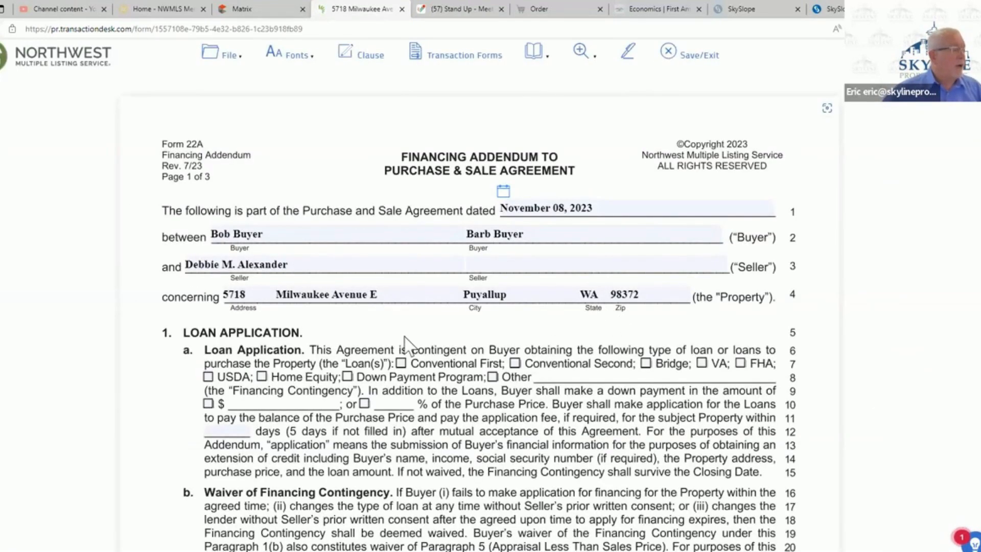
pyautogui.click(400, 363)
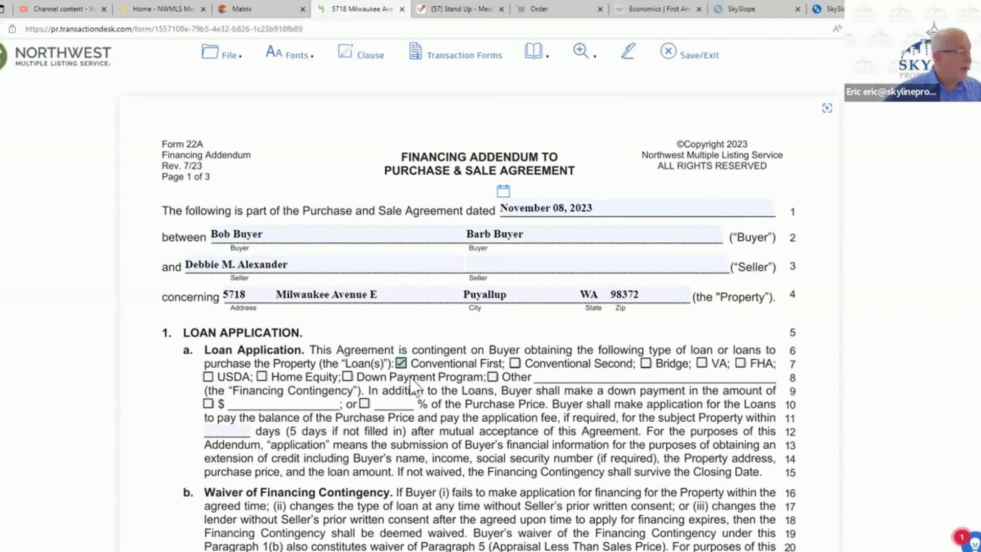
pyautogui.click(364, 403)
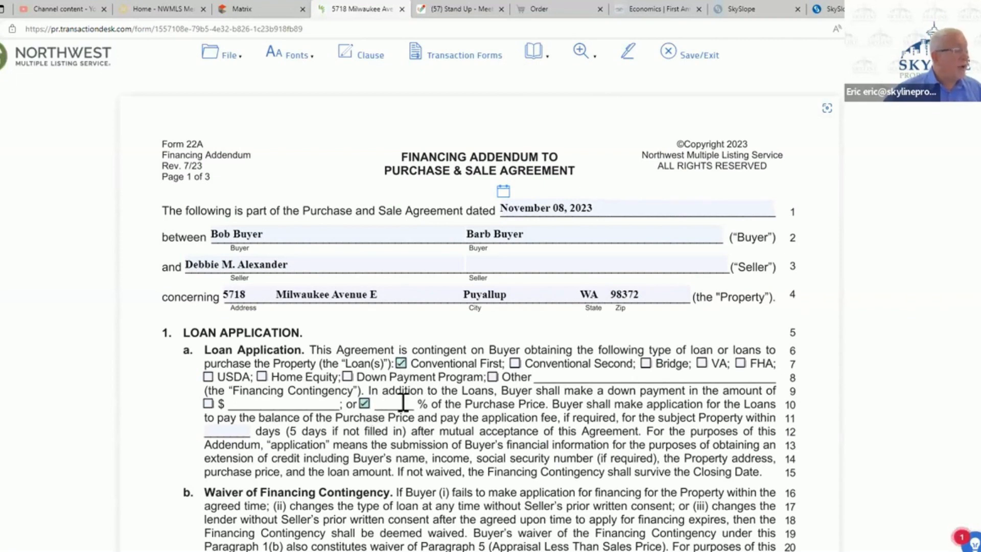
pyautogui.click(394, 404)
pyautogui.write('20')
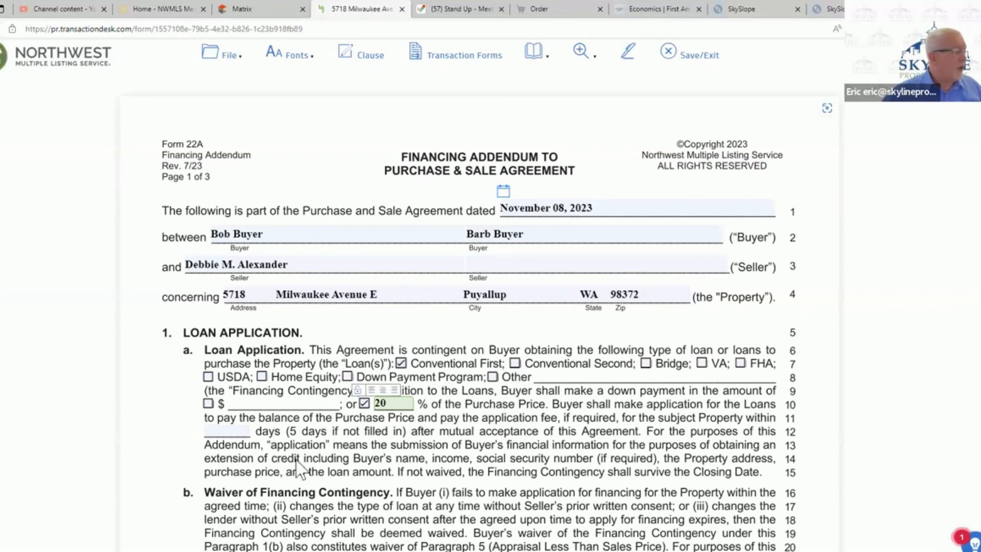
pyautogui.click(228, 431)
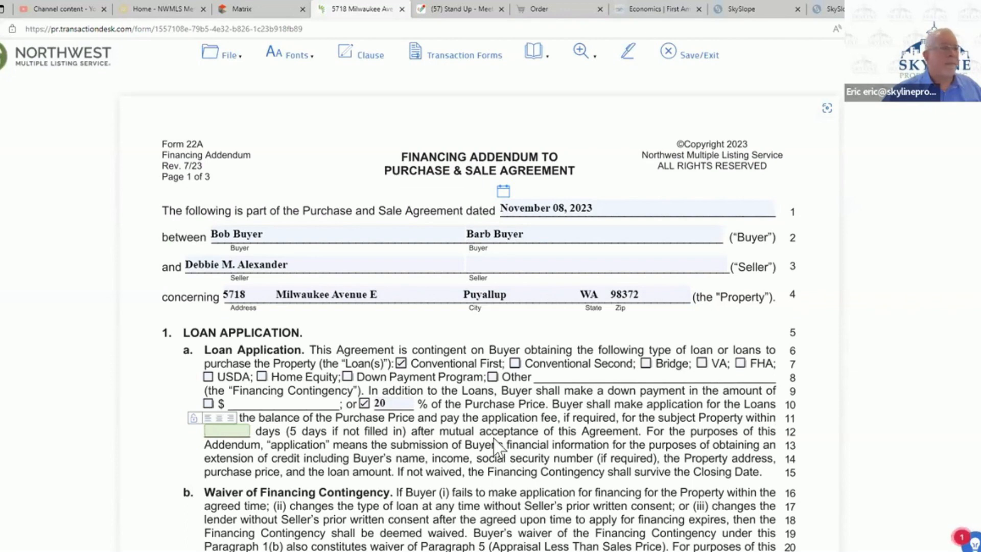
pyautogui.write('5')
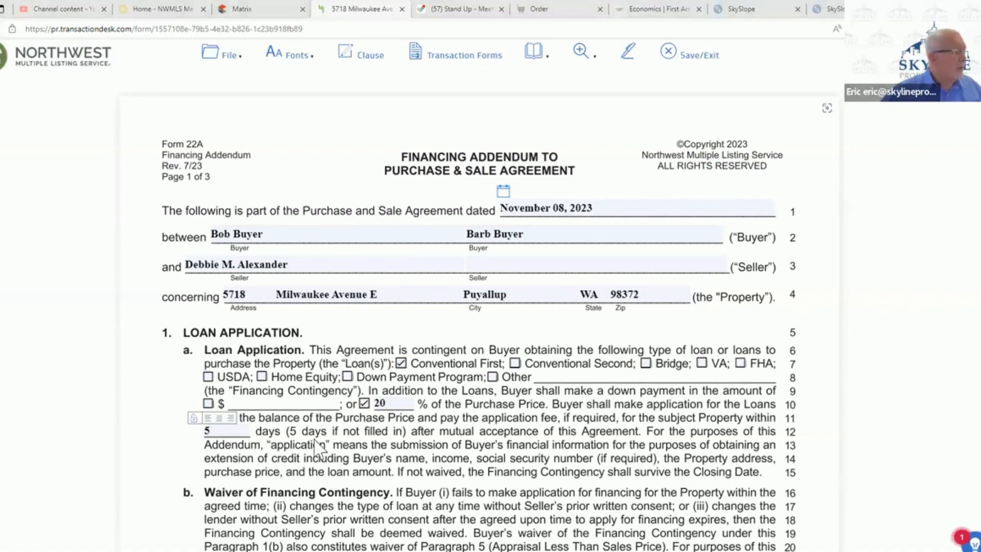
# - Choose Seller's Notice to Perform at 24 days, and specify that waiving financing will not waive Paragraph 5 on low appraisal
pyautogui.scroll(-1, 482, 448)
pyautogui.scroll(-5, 482, 448)
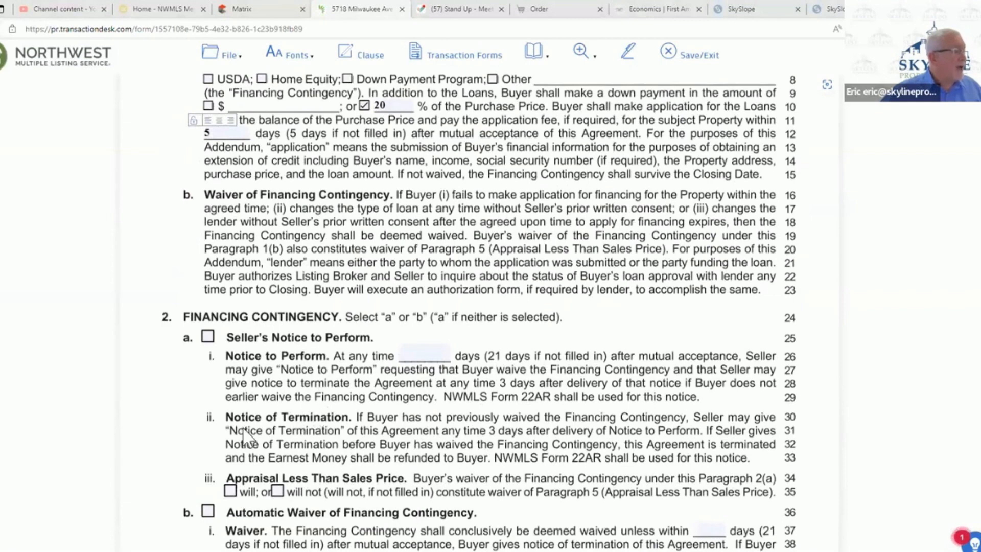
pyautogui.scroll(-3, 170, 403)
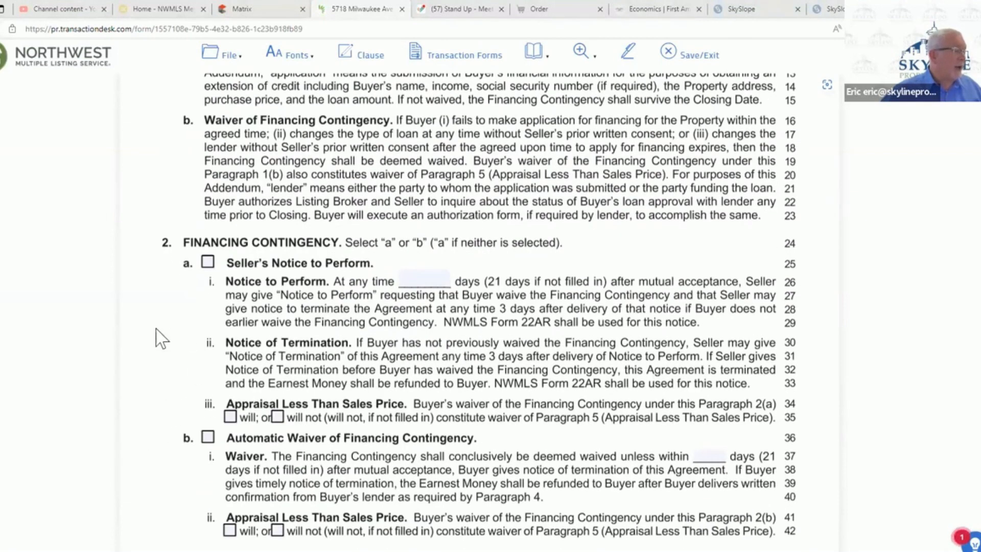
pyautogui.scroll(-3, 192, 252)
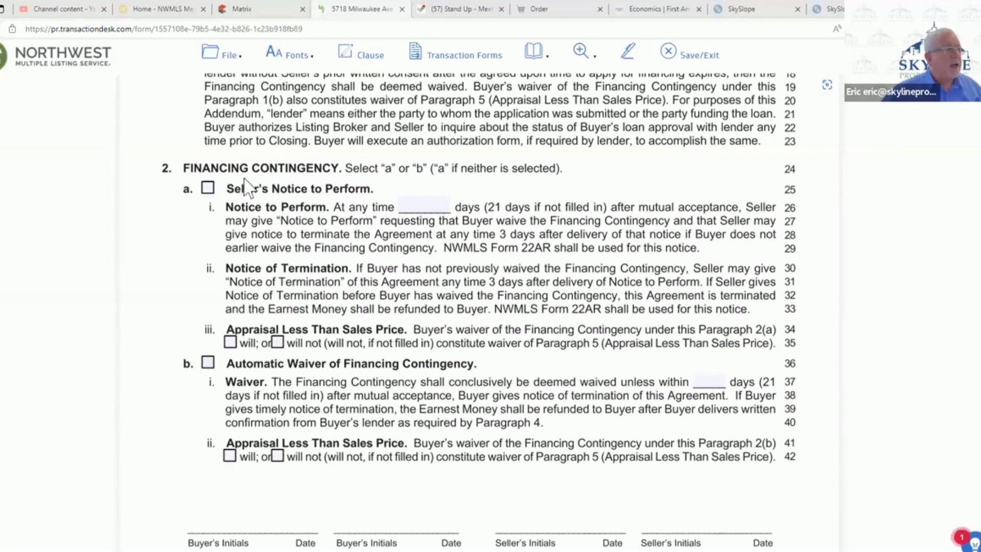
pyautogui.click(427, 203)
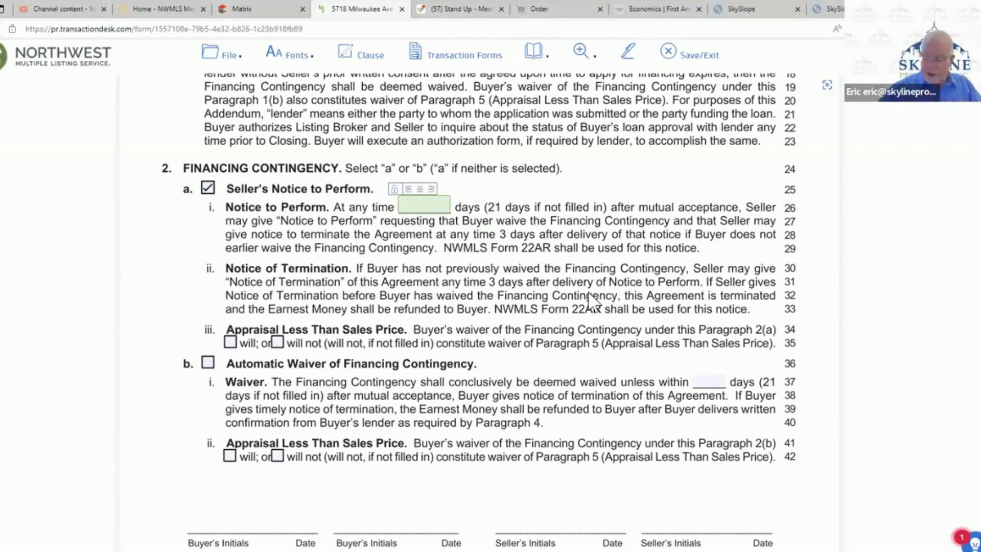
pyautogui.write('24')
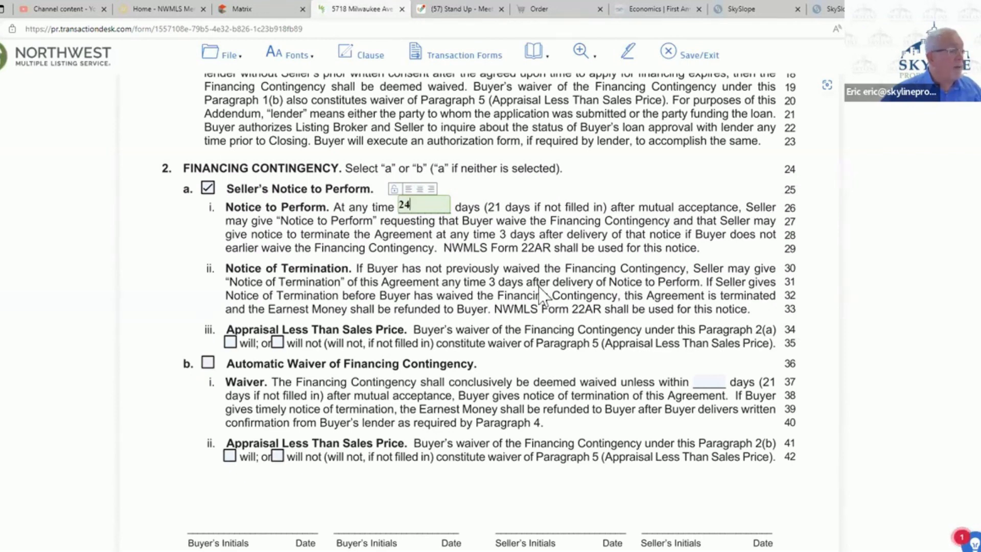
pyautogui.click(277, 342)
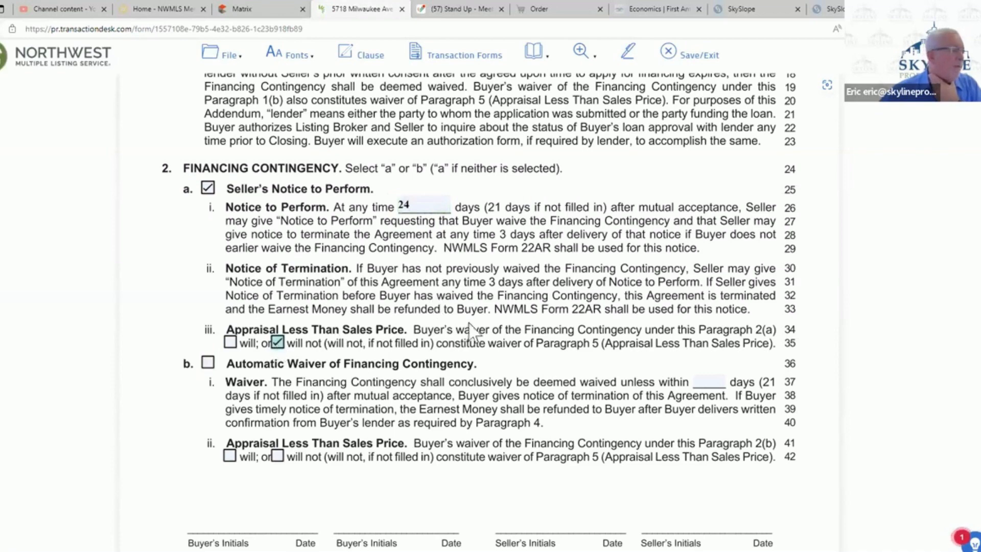
# - Review the remaining paragraphs of the Financing Addendum, leaving loan cost provisions blank, and save and exit the form
pyautogui.scroll(-3, 502, 305)
pyautogui.scroll(-3, 502, 306)
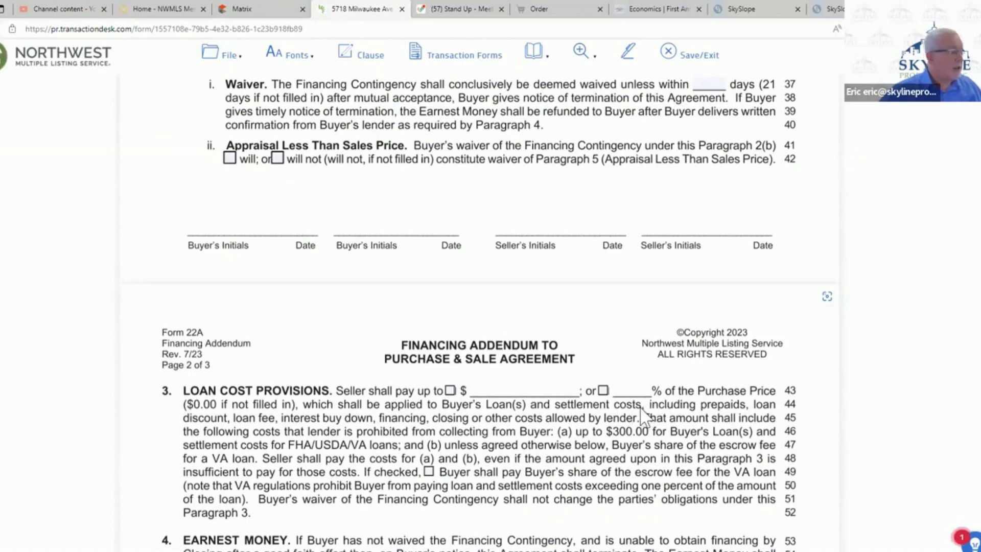
pyautogui.scroll(-9, 640, 407)
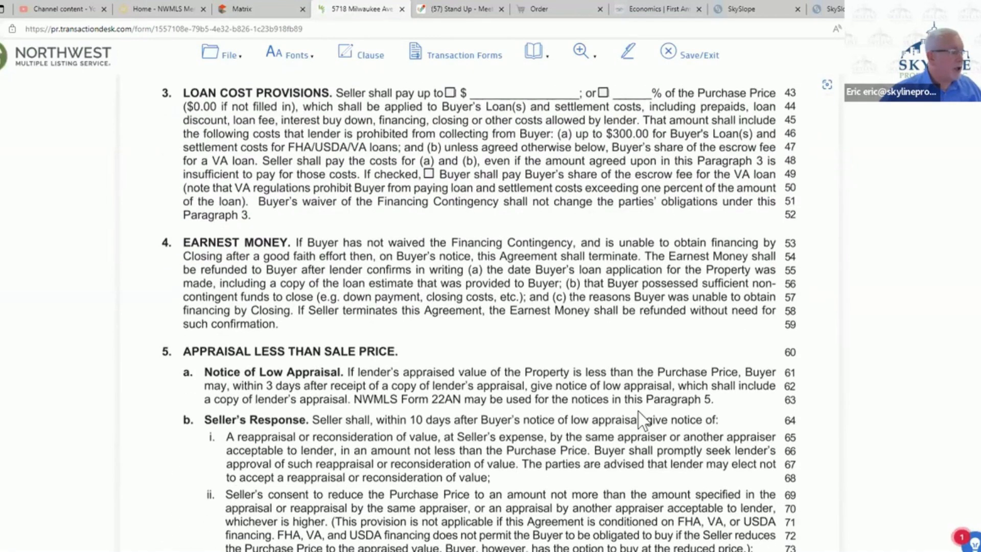
pyautogui.scroll(-18, 639, 412)
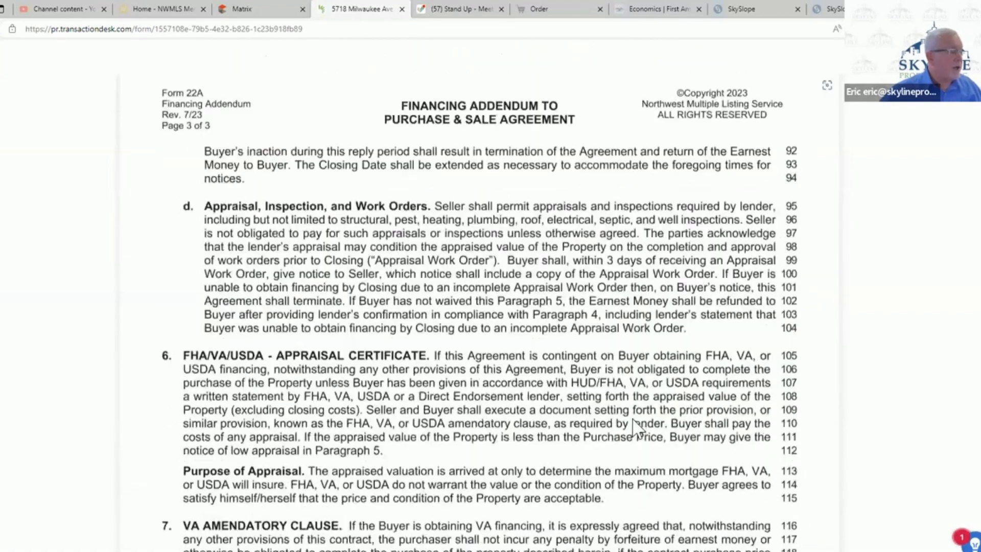
pyautogui.scroll(-4, 635, 423)
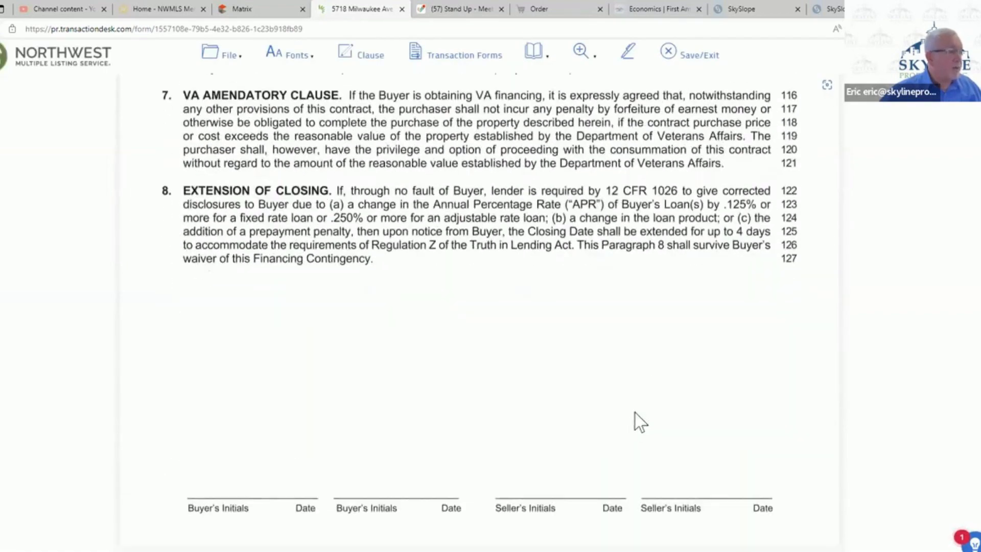
pyautogui.click(696, 54)
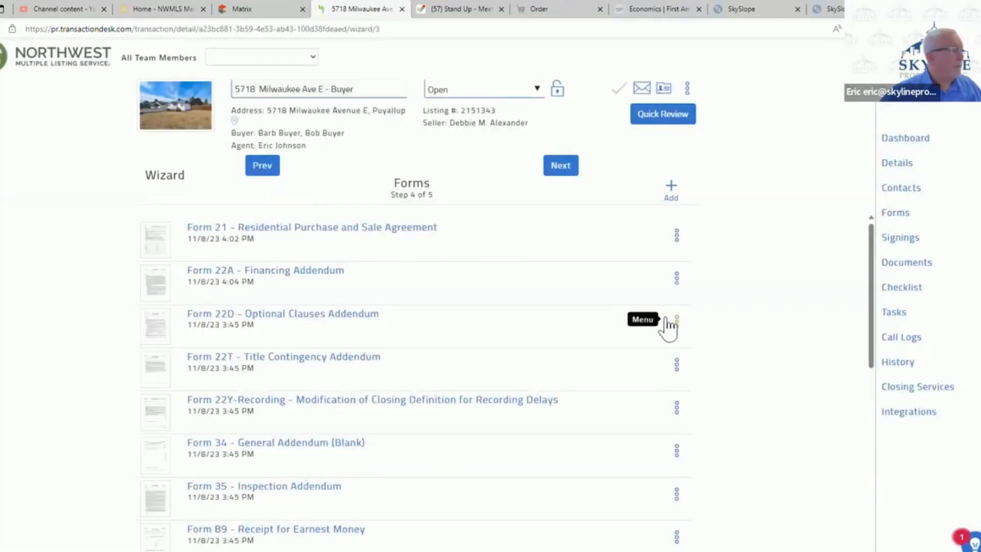
# - Open the Form 22D Optional Clauses Addendum and include the Square Footage/Lot Size/Encroachments, Seller Cleaning and Personal Property clauses
pyautogui.click(365, 316)
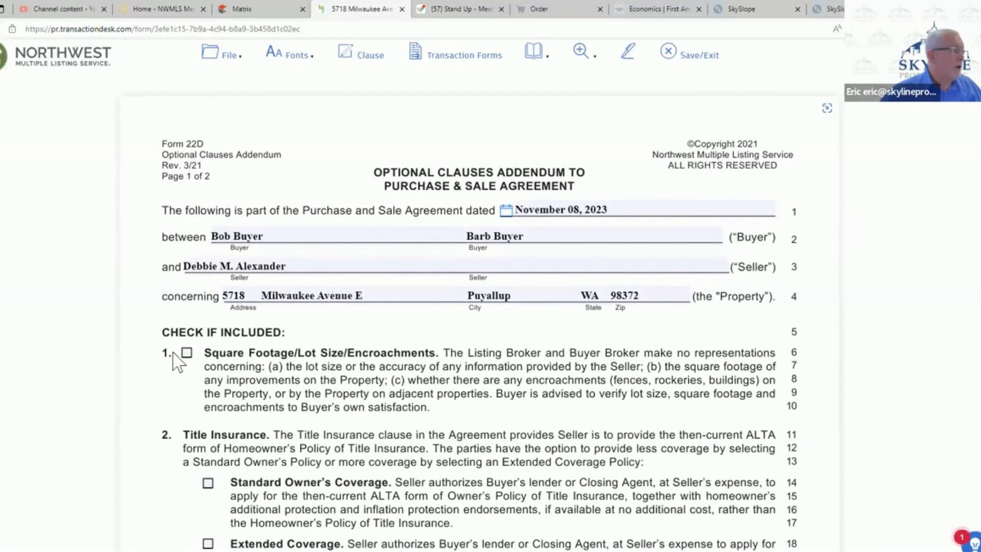
pyautogui.click(187, 351)
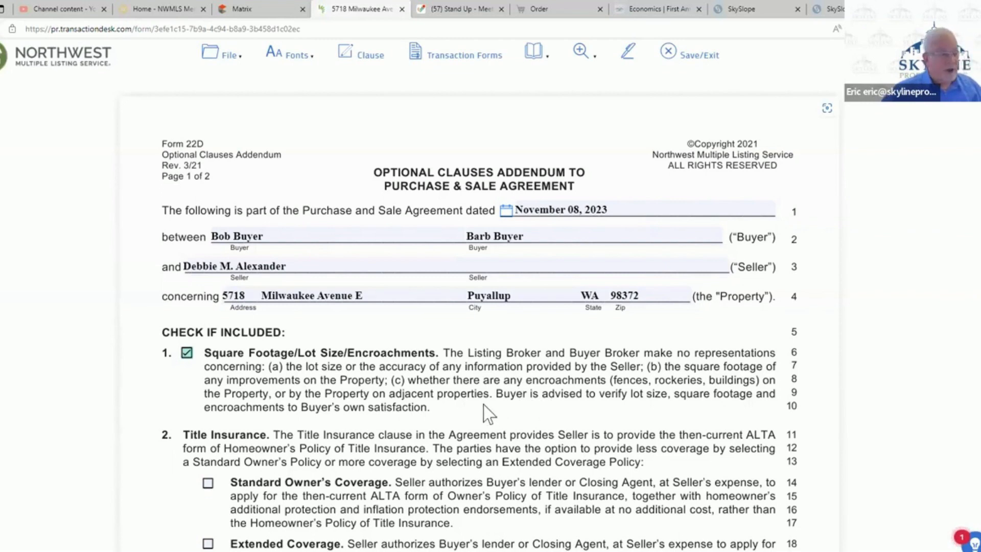
pyautogui.scroll(-4, 483, 404)
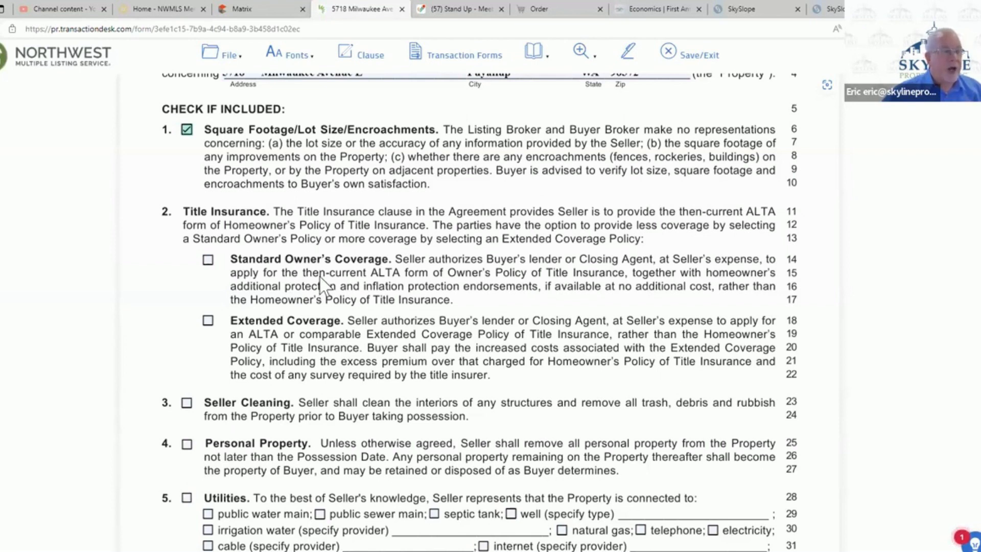
pyautogui.click(187, 403)
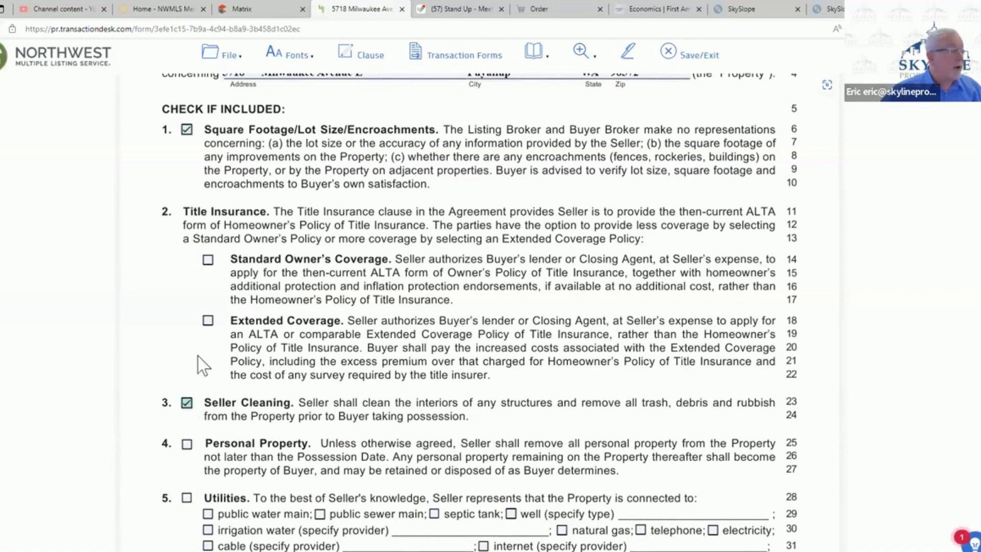
pyautogui.scroll(-4, 357, 327)
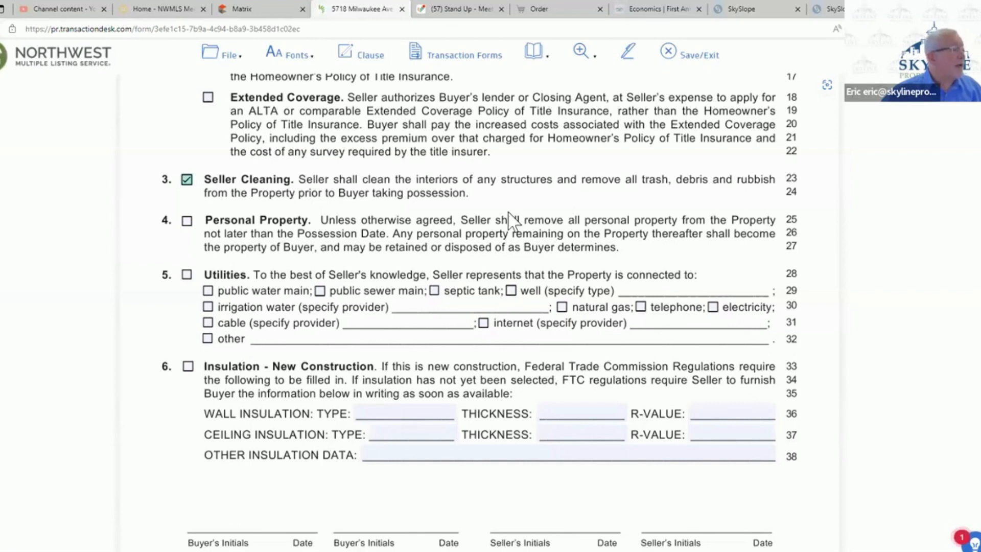
pyautogui.click(187, 221)
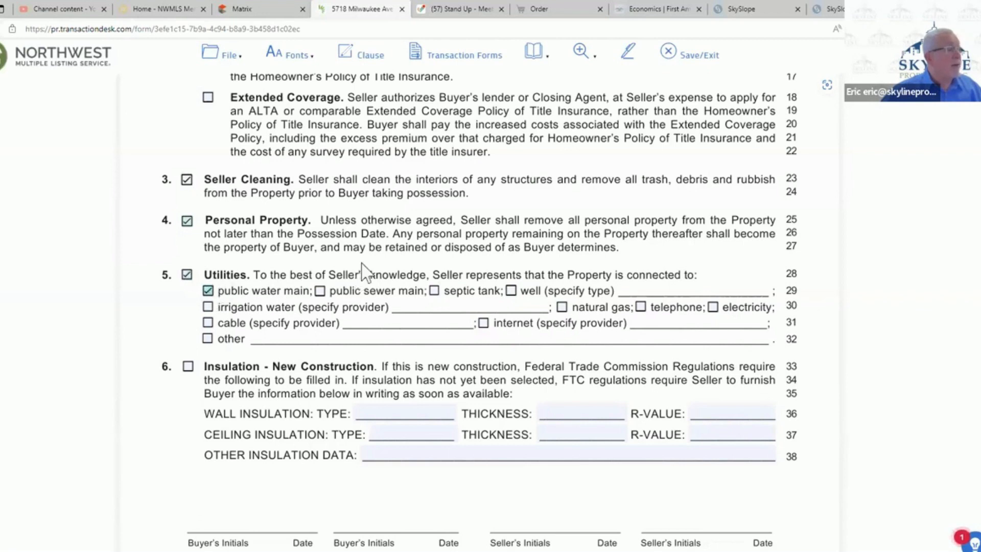
# - Using the Matrix listing's utility information, include the Utilities clause with public water main, septic tank, natural gas, electricity, cable and internet selected
pyautogui.click(434, 291)
pyautogui.click(253, 9)
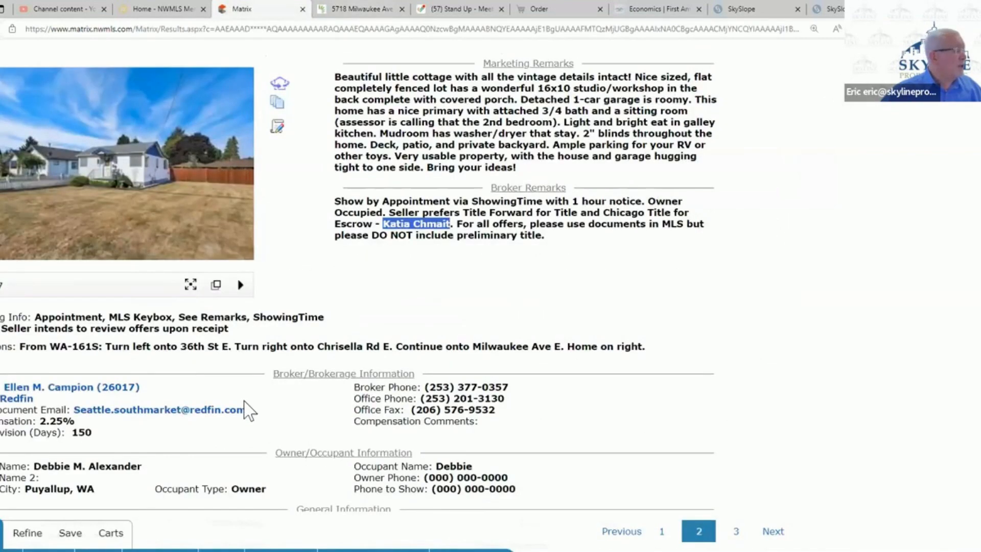
pyautogui.scroll(-10, 245, 408)
pyautogui.scroll(-5, 248, 410)
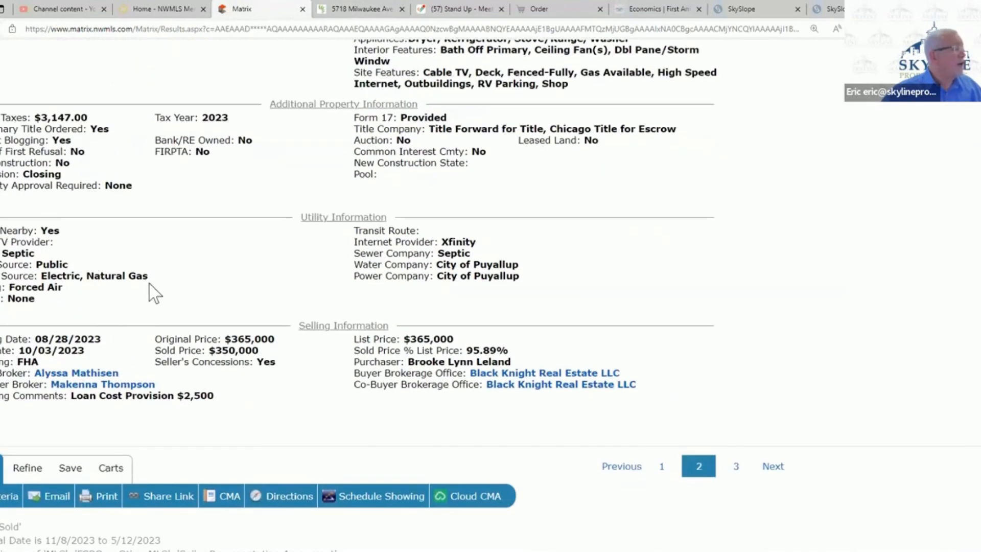
pyautogui.click(352, 9)
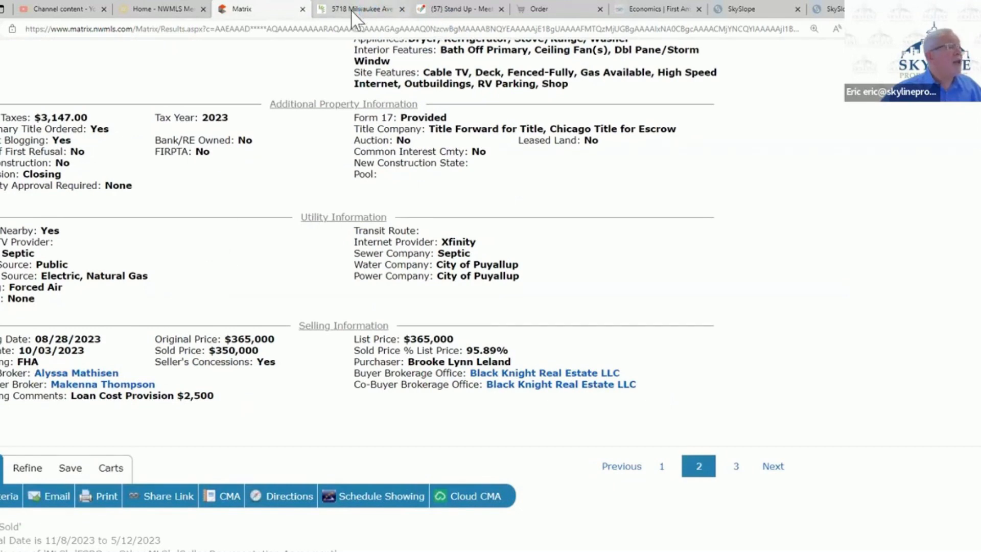
pyautogui.click(562, 307)
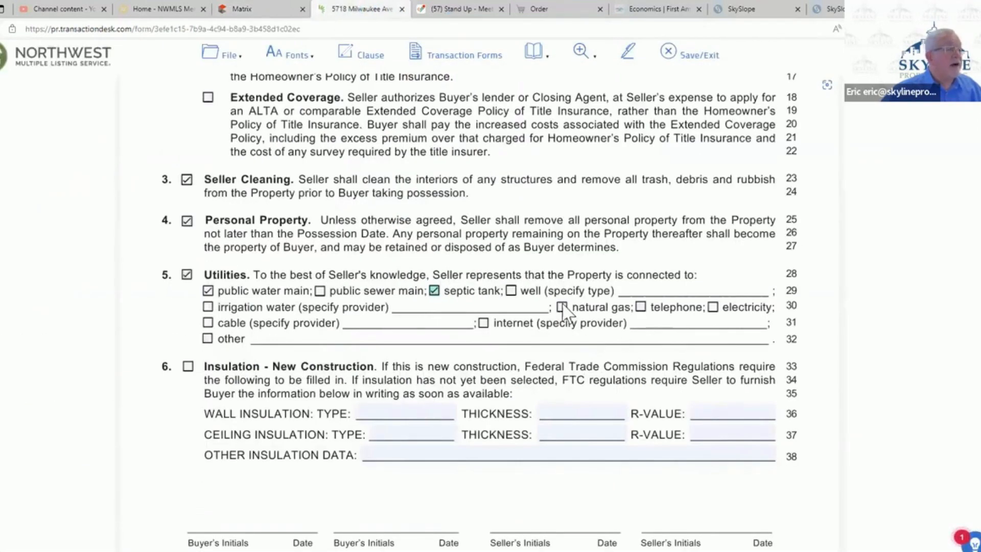
pyautogui.click(713, 306)
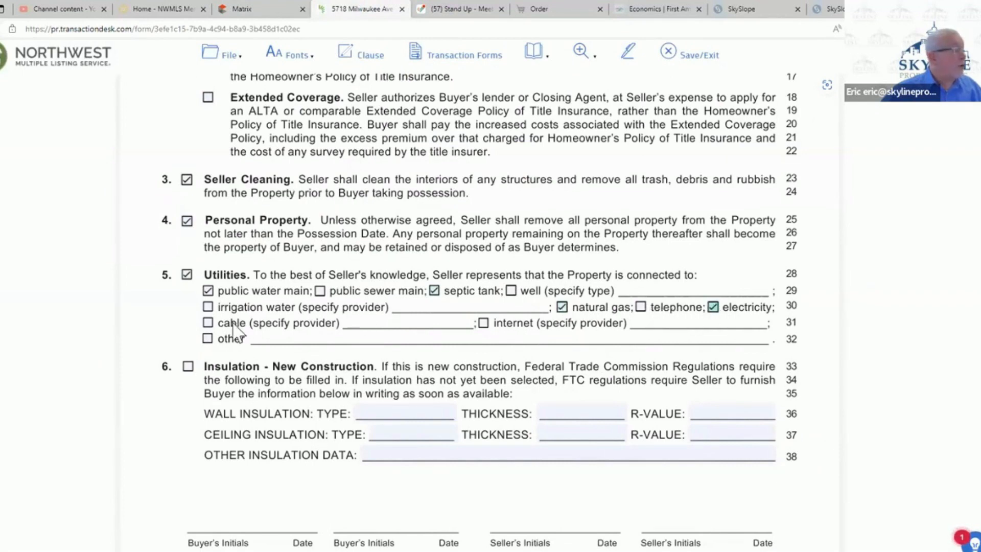
pyautogui.click(207, 323)
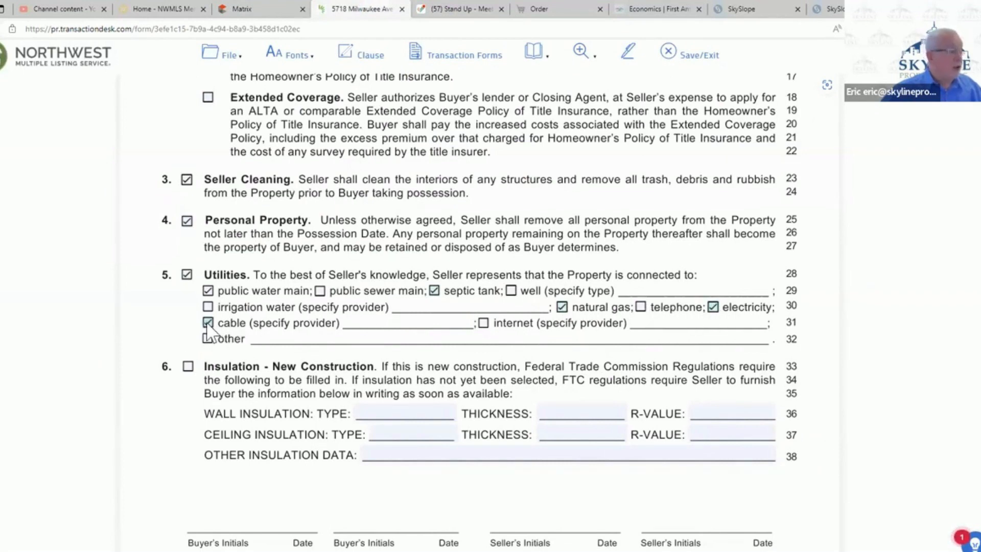
pyautogui.click(484, 324)
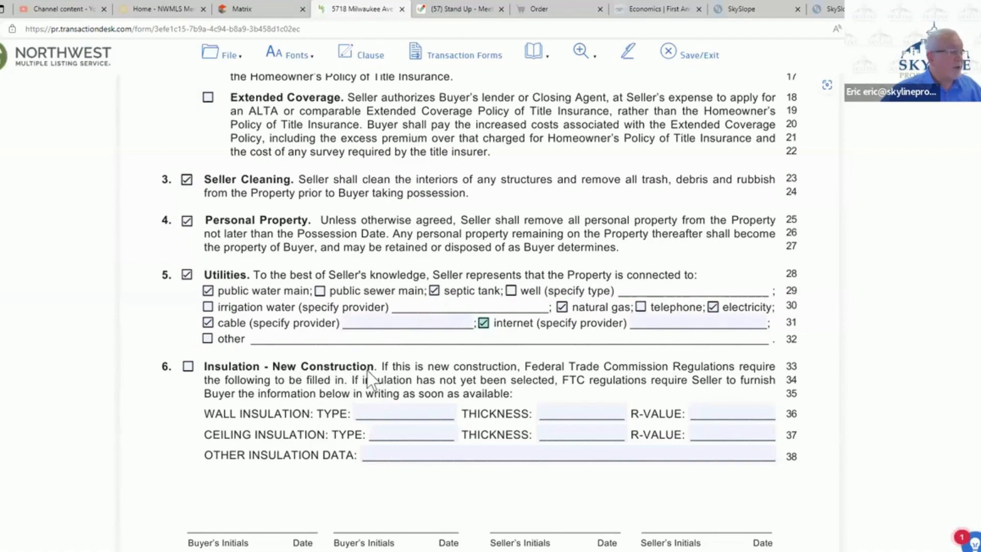
# - Review the optional clauses on the addendum's second page, from Leased Property through the homeowners' association provisions
pyautogui.scroll(-1, 368, 379)
pyautogui.scroll(-10, 367, 379)
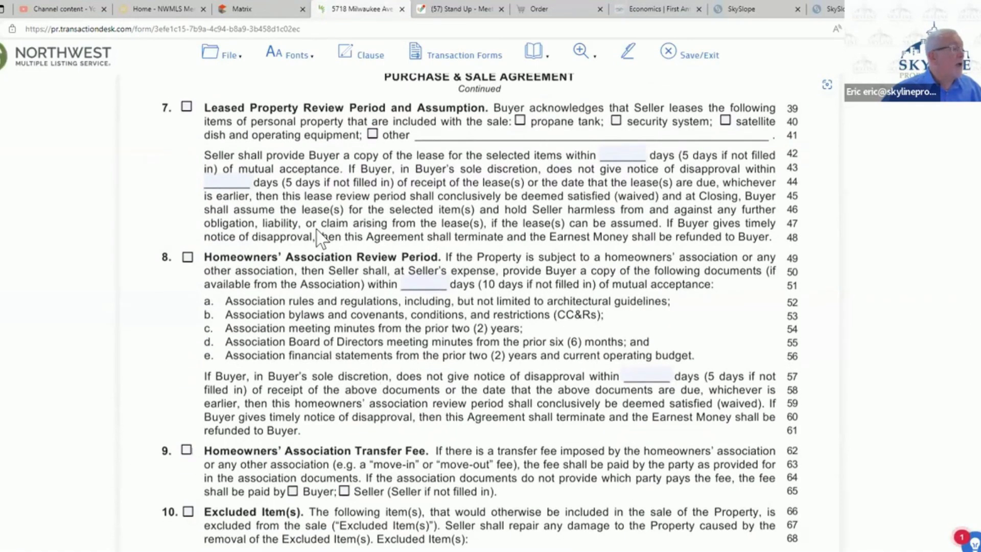
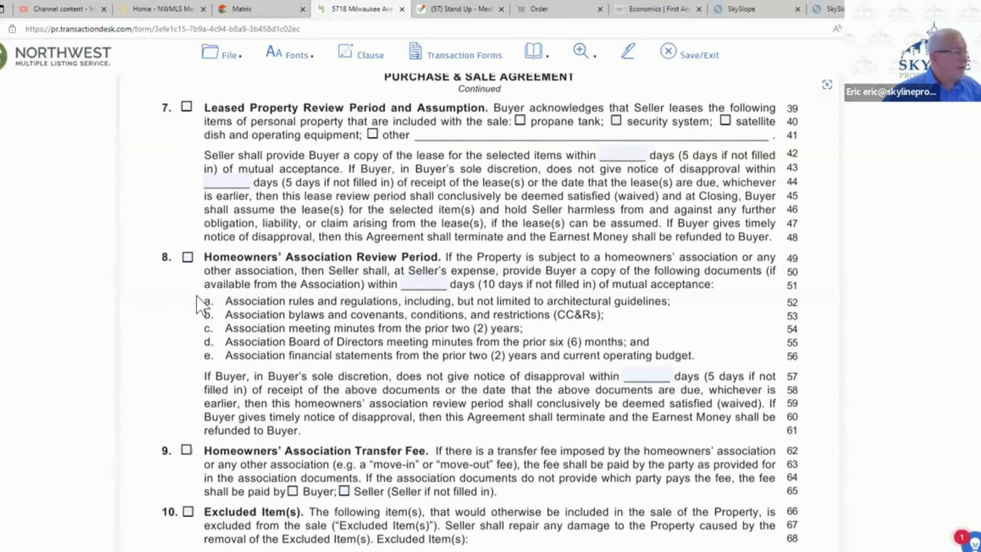
# - Include the Home Warranty clause in the Optional Clauses Addendum with Fidelity National Home Warranty as the provider
pyautogui.scroll(-2, 208, 281)
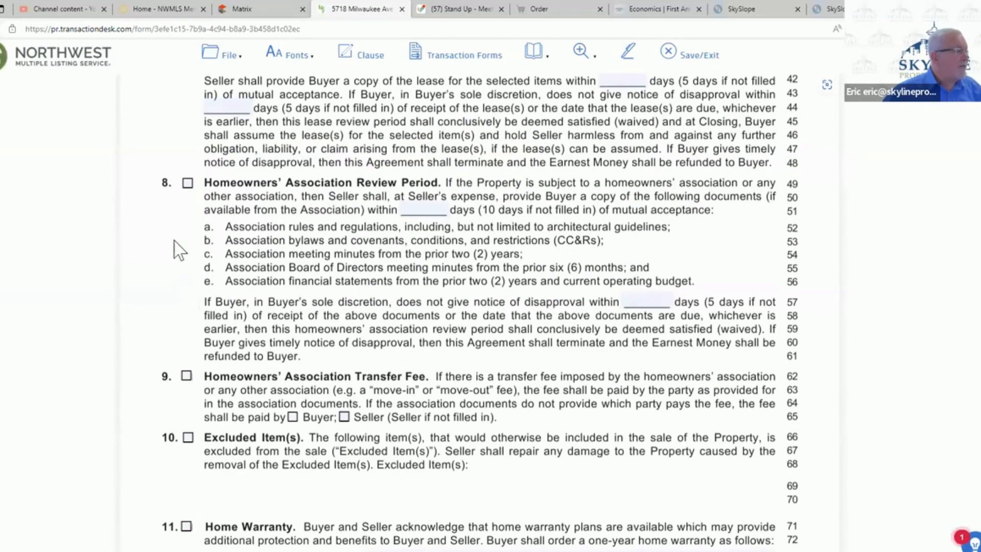
pyautogui.click(188, 184)
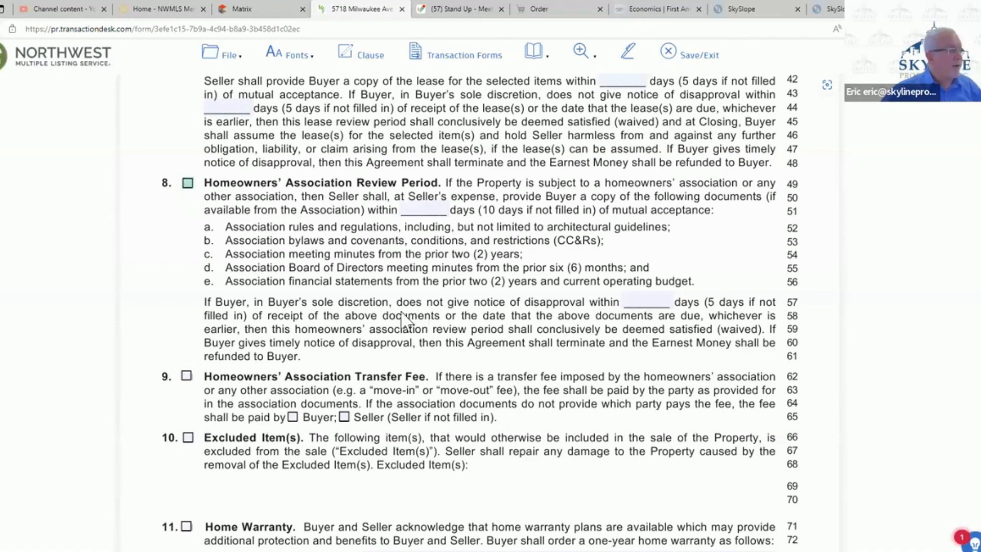
pyautogui.scroll(-3, 250, 337)
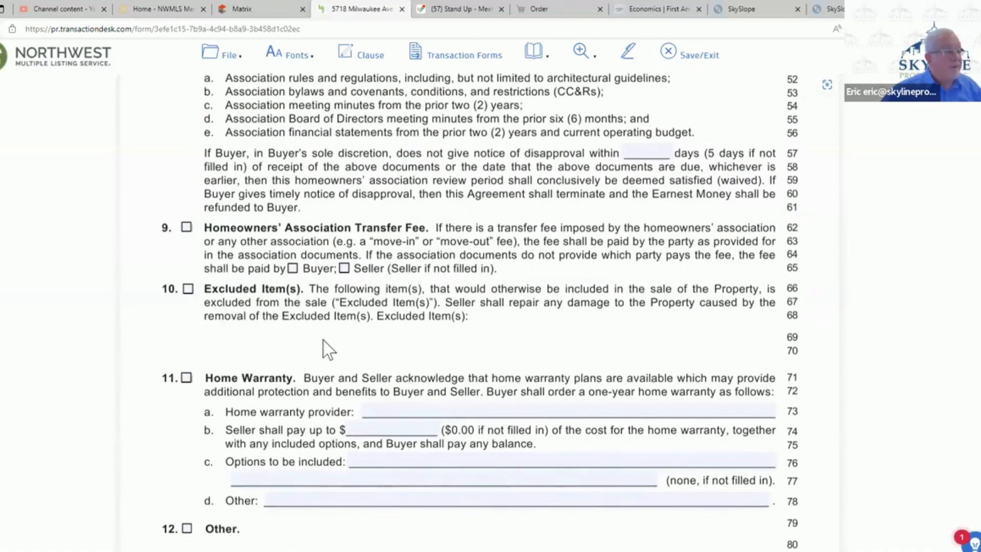
pyautogui.click(186, 380)
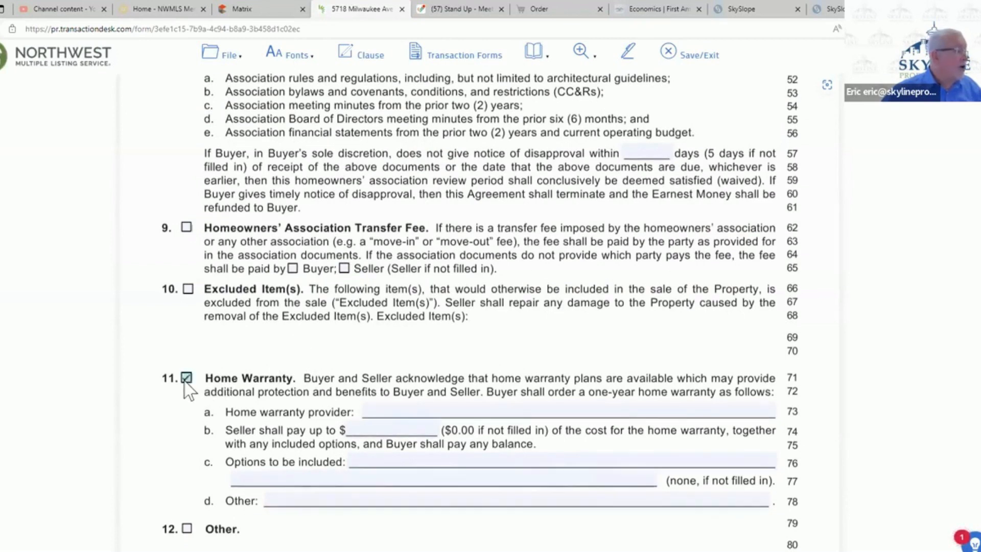
pyautogui.click(395, 410)
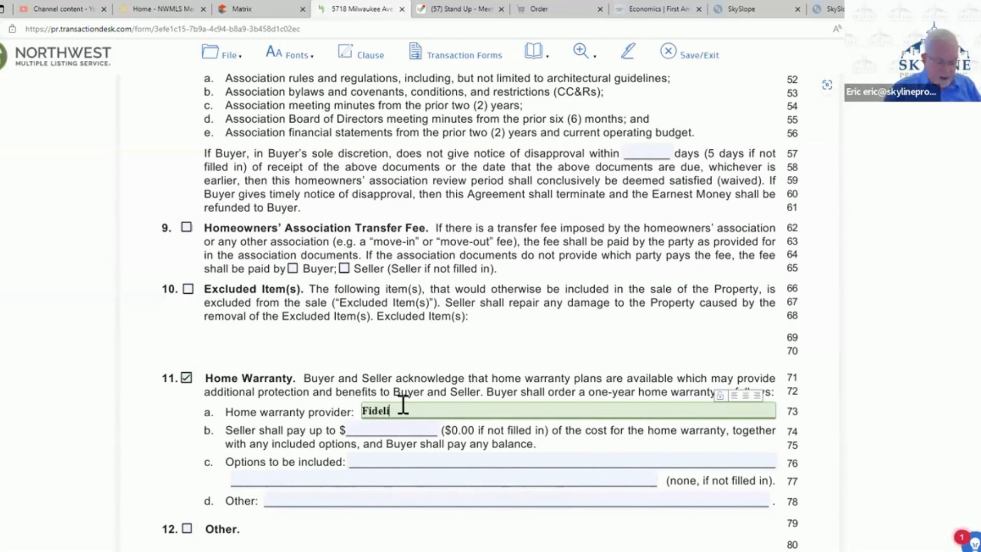
pyautogui.write('ty')
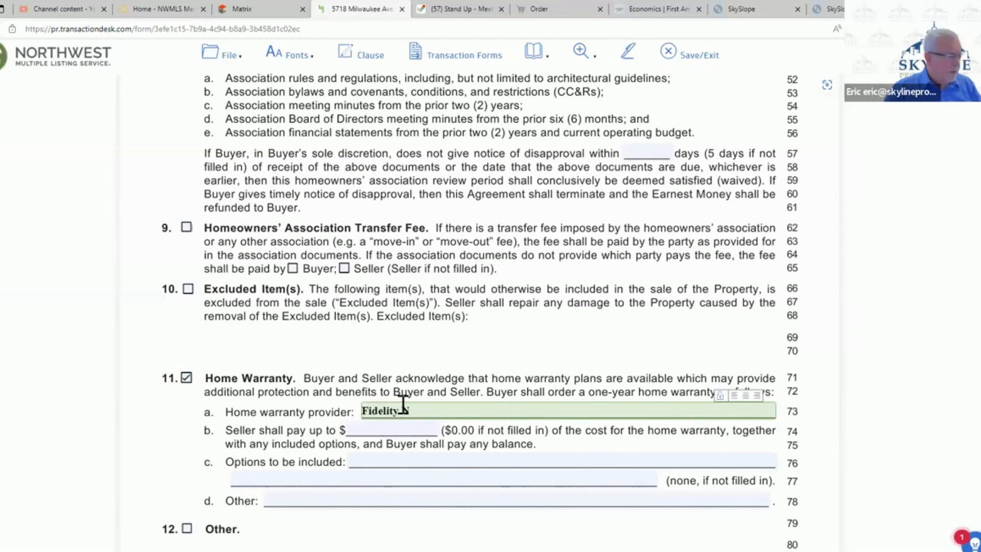
pyautogui.write(' National')
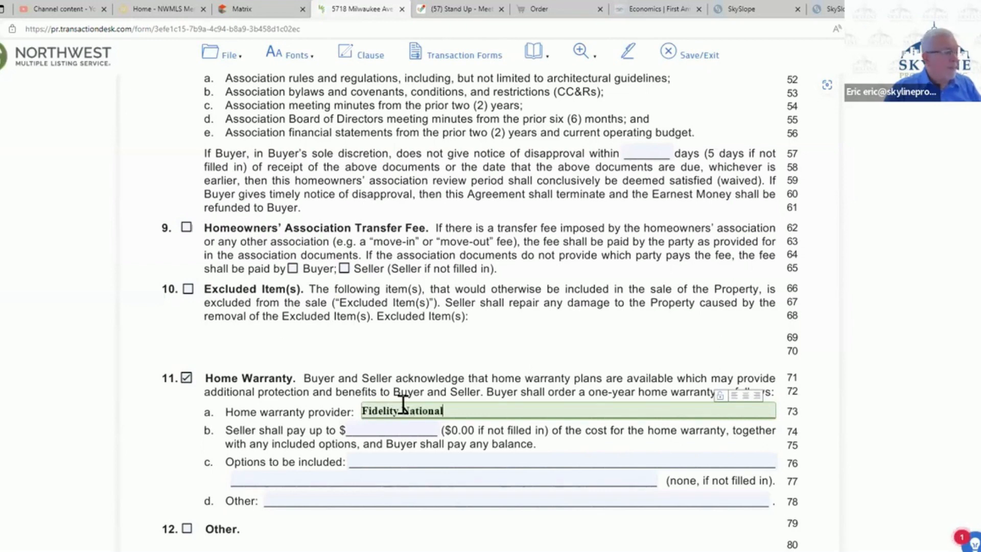
pyautogui.write(' Home Warranty')
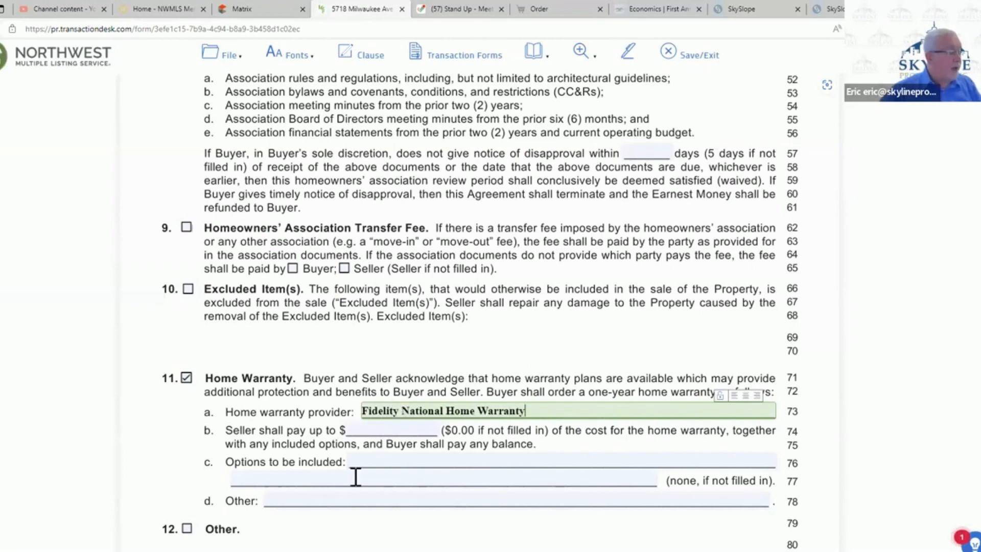
# - Enter the warranty's Other term 'To be paid for by buyer's broker at no cost to buyer, seller or other brokers', then save and exit
pyautogui.click(322, 500)
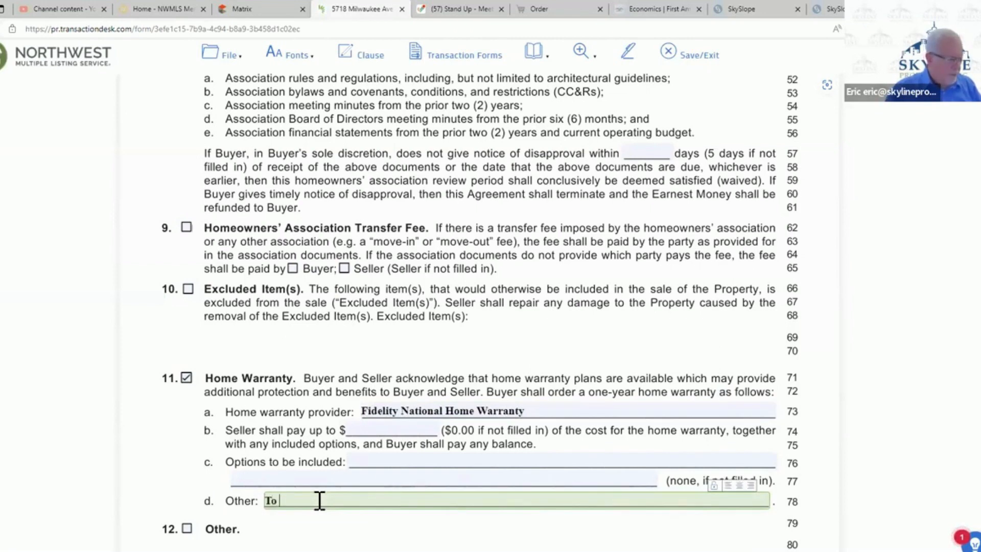
pyautogui.write('To be ')
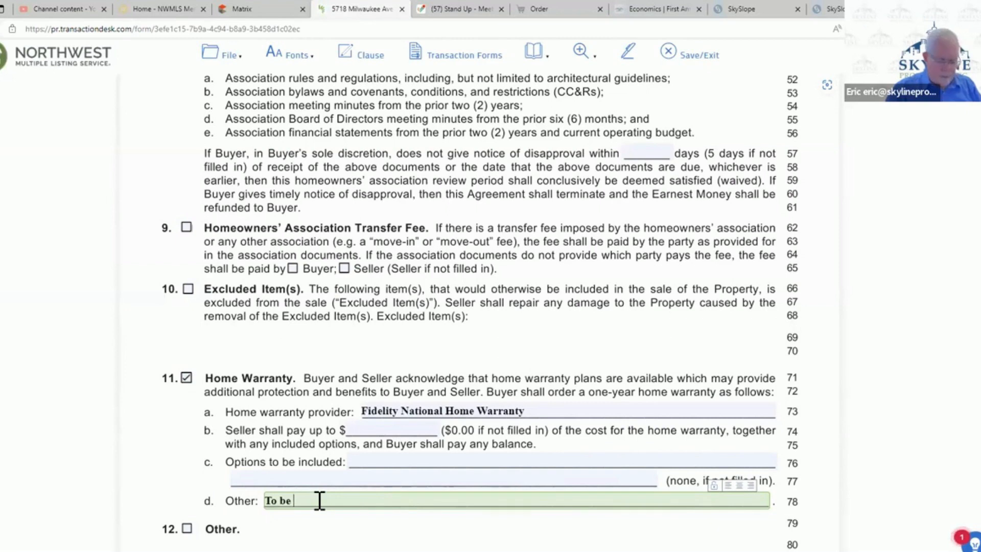
pyautogui.write('paid for by')
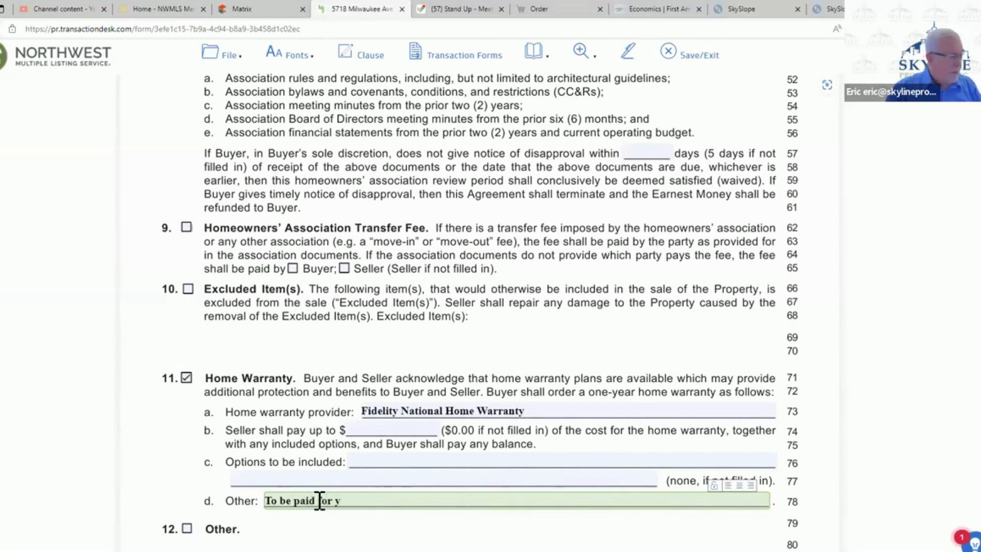
pyautogui.write(' bu')
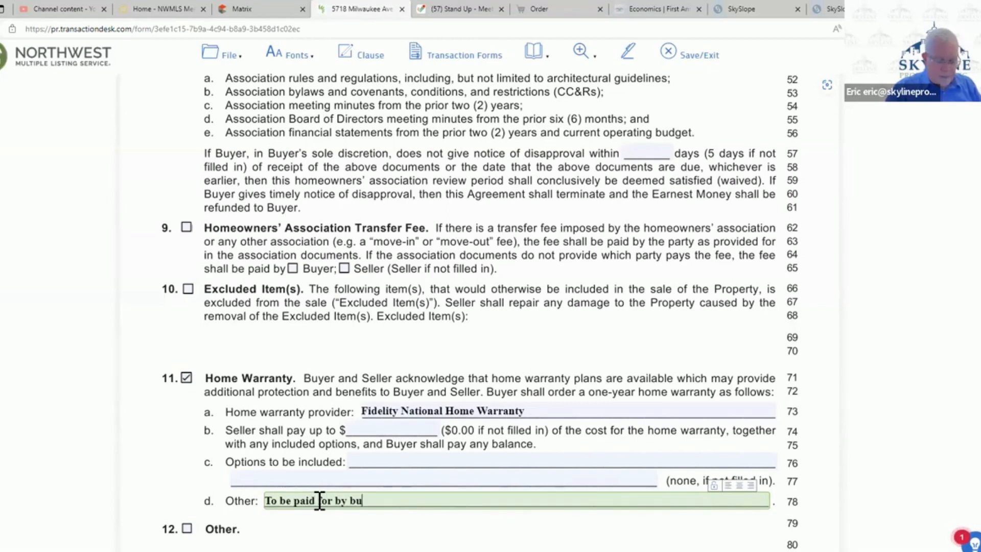
pyautogui.write("yer's broker at no cost to")
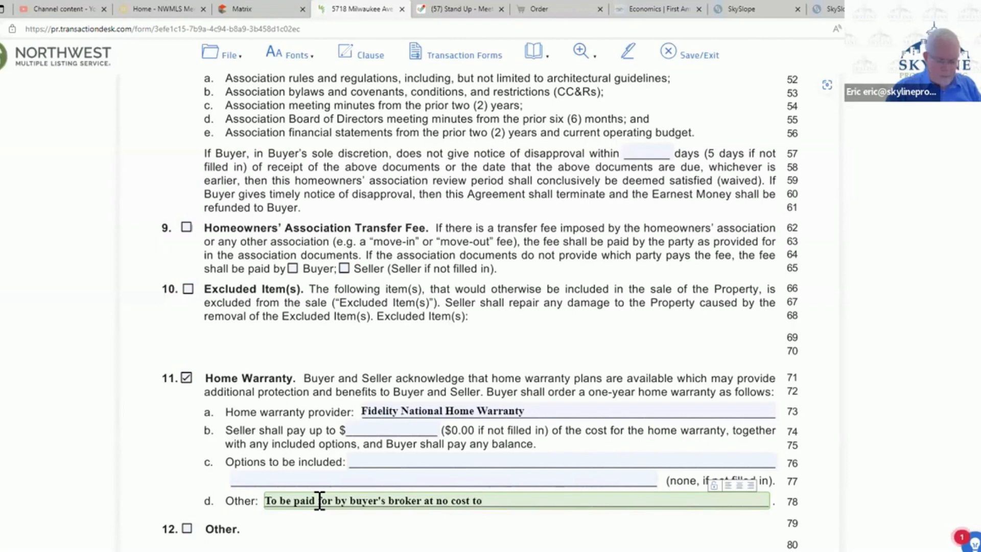
pyautogui.write('buyer,')
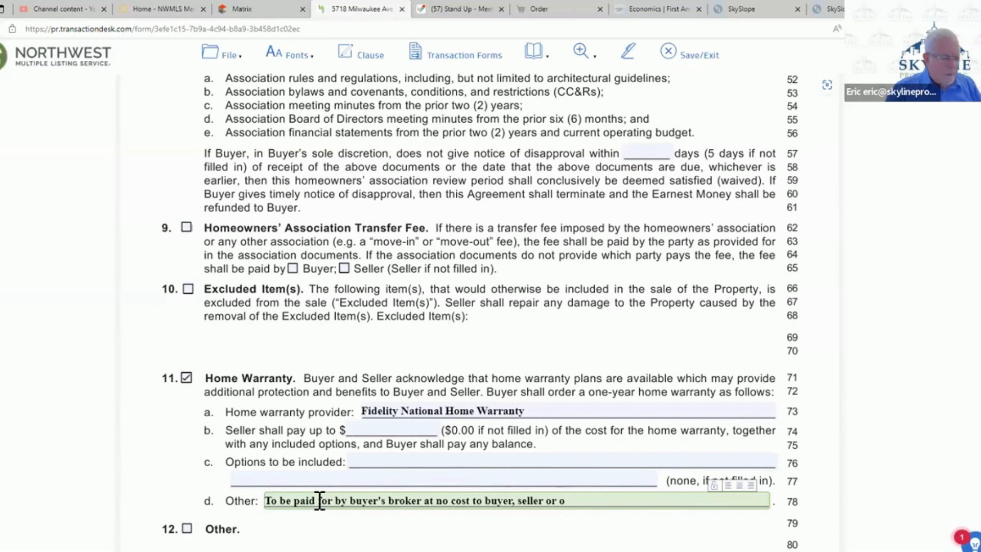
pyautogui.write('seller or other')
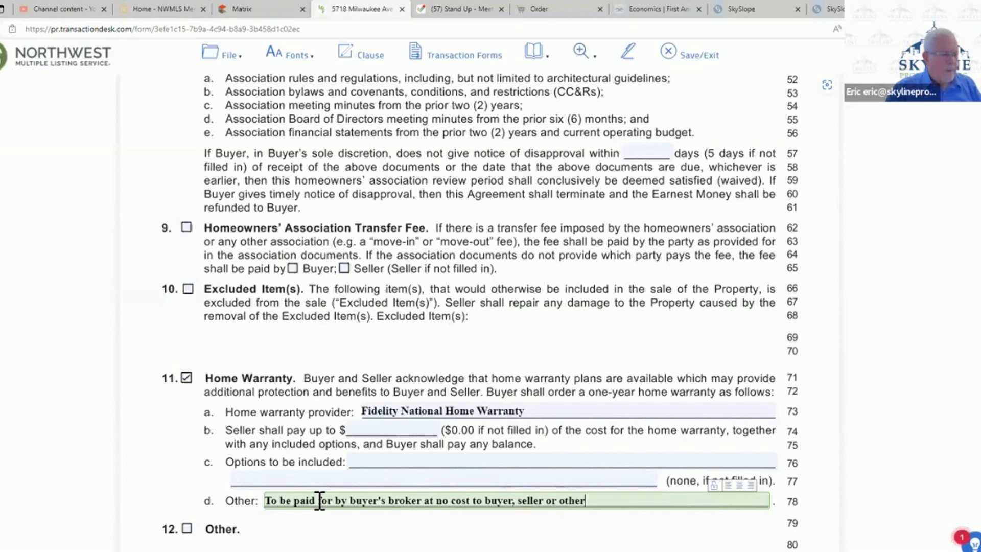
pyautogui.write(' brokers')
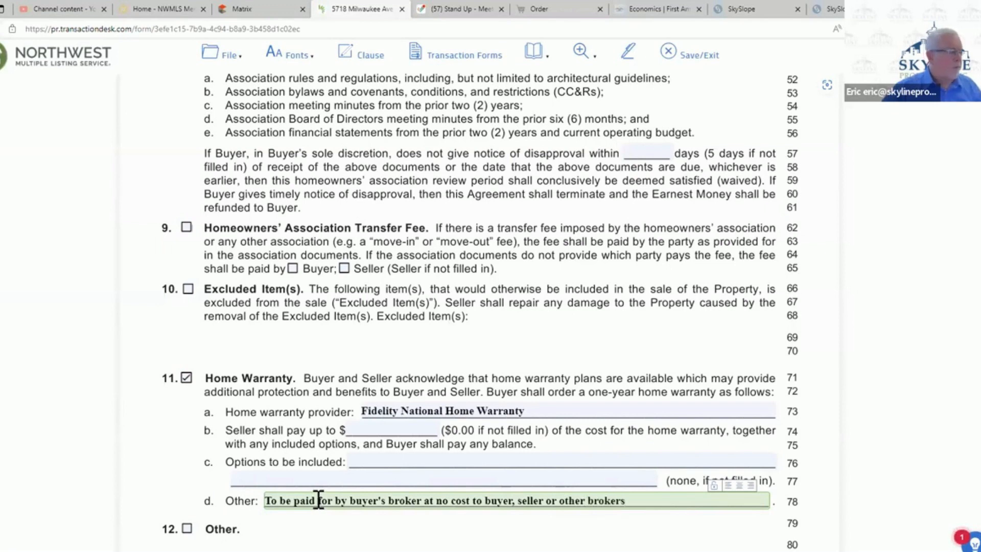
pyautogui.scroll(-3, 374, 449)
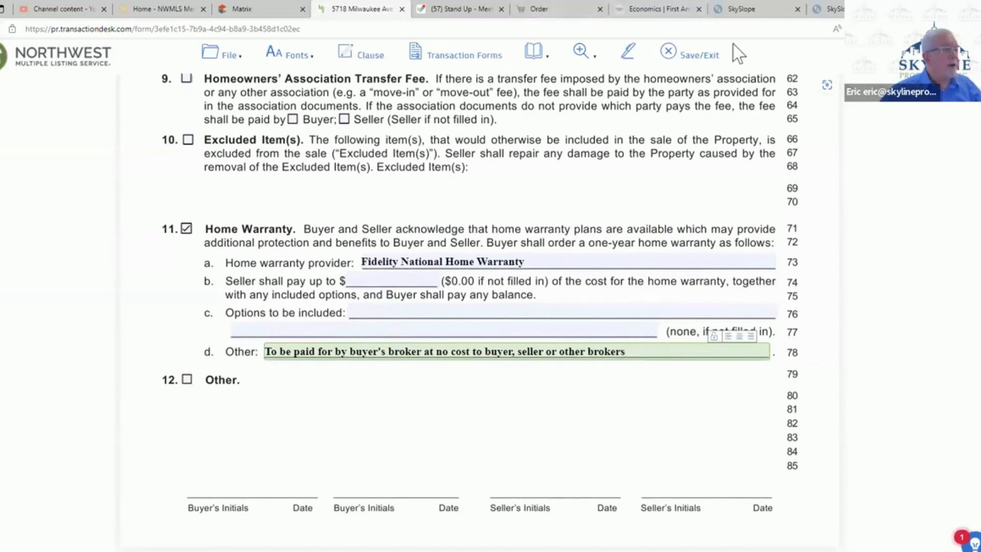
pyautogui.click(684, 57)
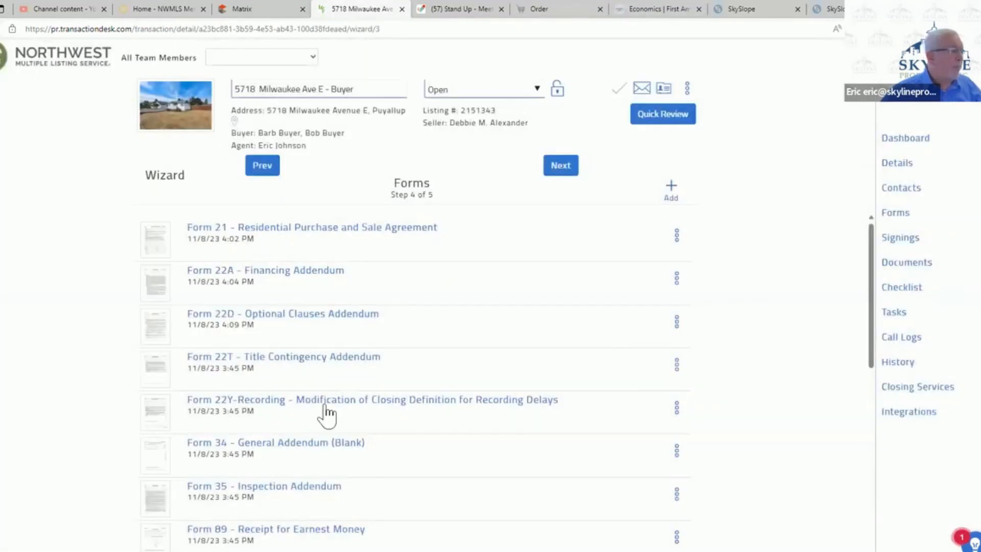
# - In the Form 22T Title Contingency Addendum, give Buyer 5 days from receipt of the preliminary commitment and Seller 5 days, and save and exit
pyautogui.click(349, 362)
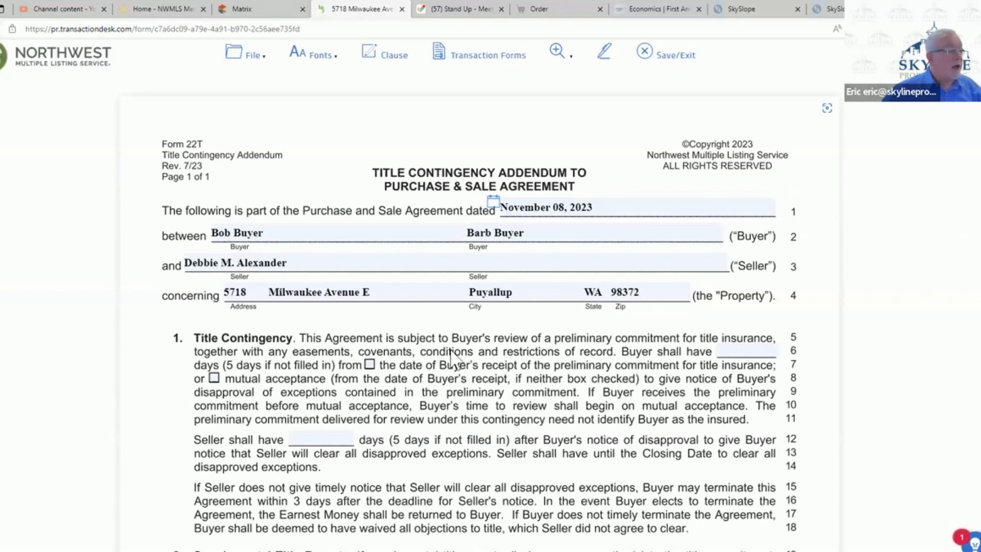
pyautogui.click(369, 364)
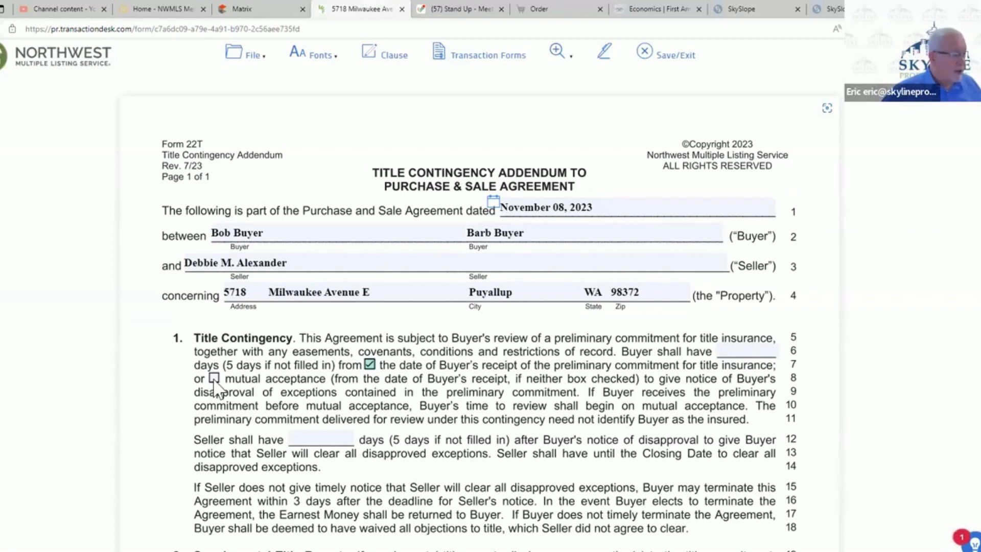
pyautogui.click(325, 438)
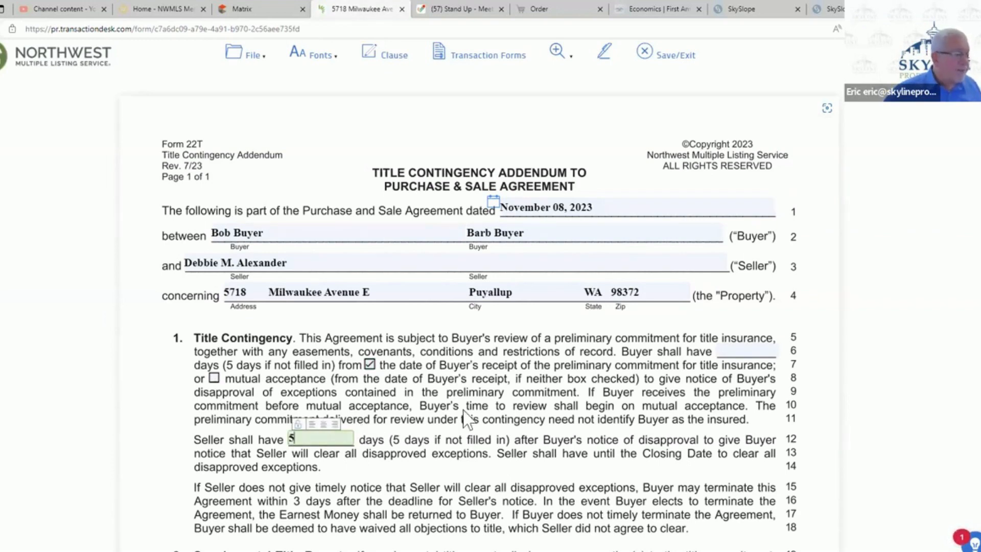
pyautogui.click(750, 350)
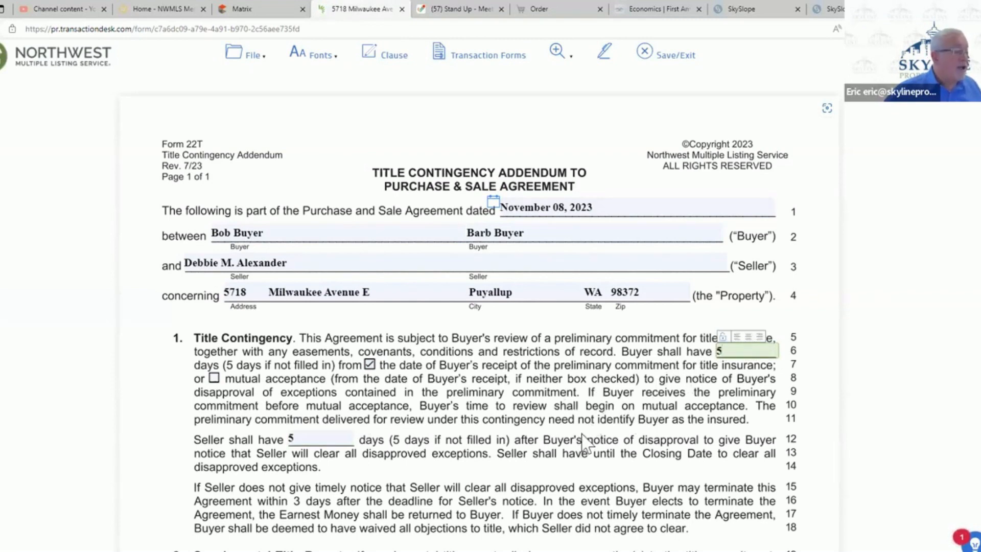
pyautogui.scroll(-6, 582, 443)
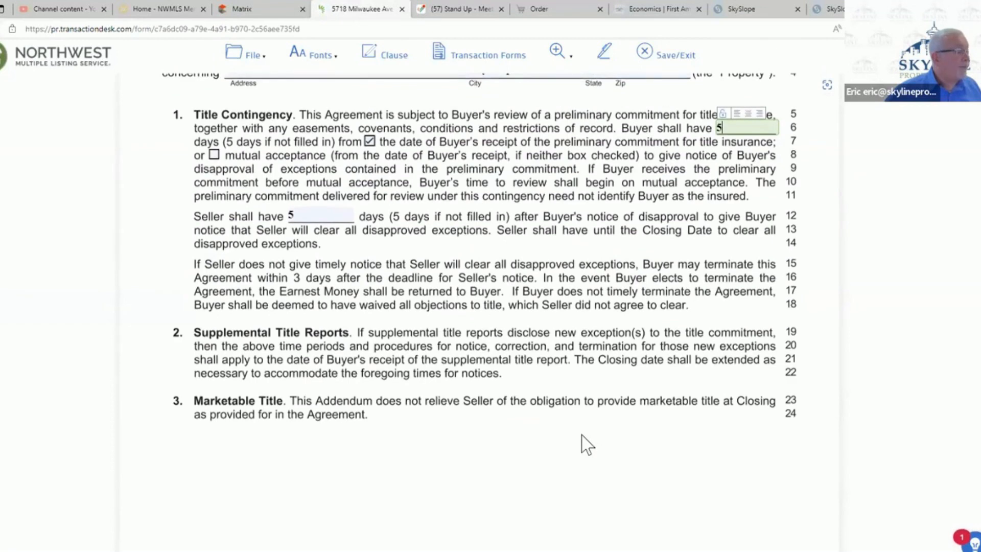
pyautogui.click(668, 56)
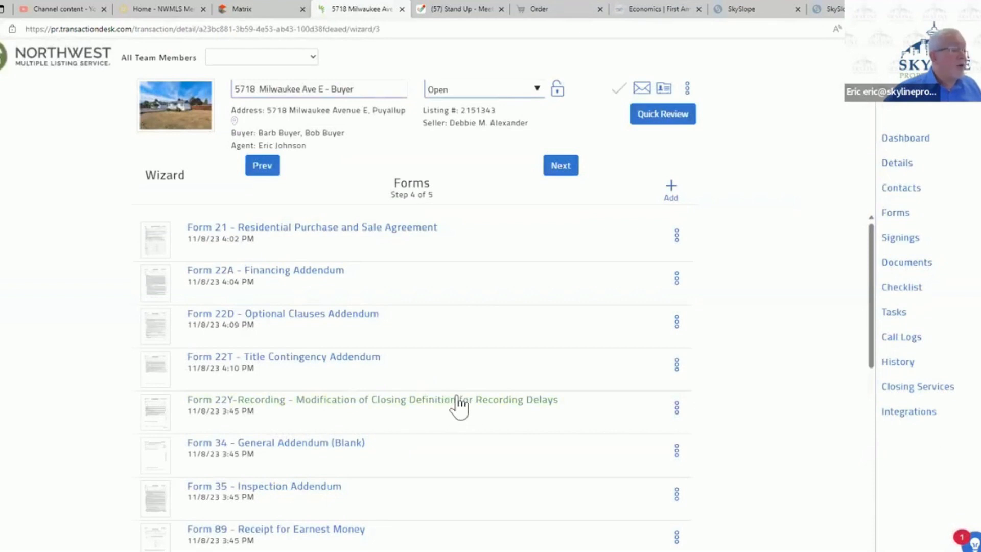
# - Open Form 22Y-Recording, review its prefilled details and modified closing definition, and save and exit the form
pyautogui.click(483, 412)
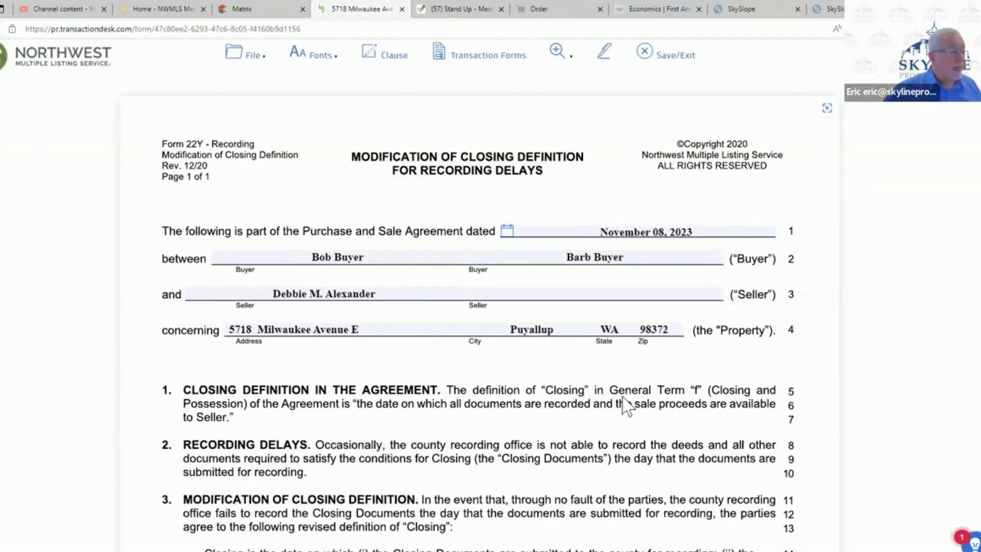
pyautogui.scroll(-7, 562, 397)
pyautogui.scroll(6, 563, 396)
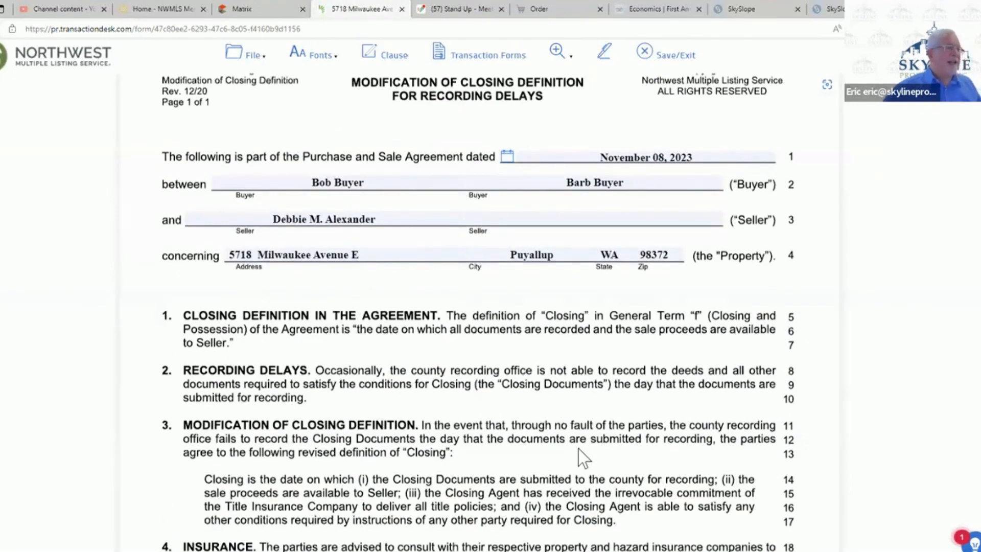
pyautogui.click(679, 54)
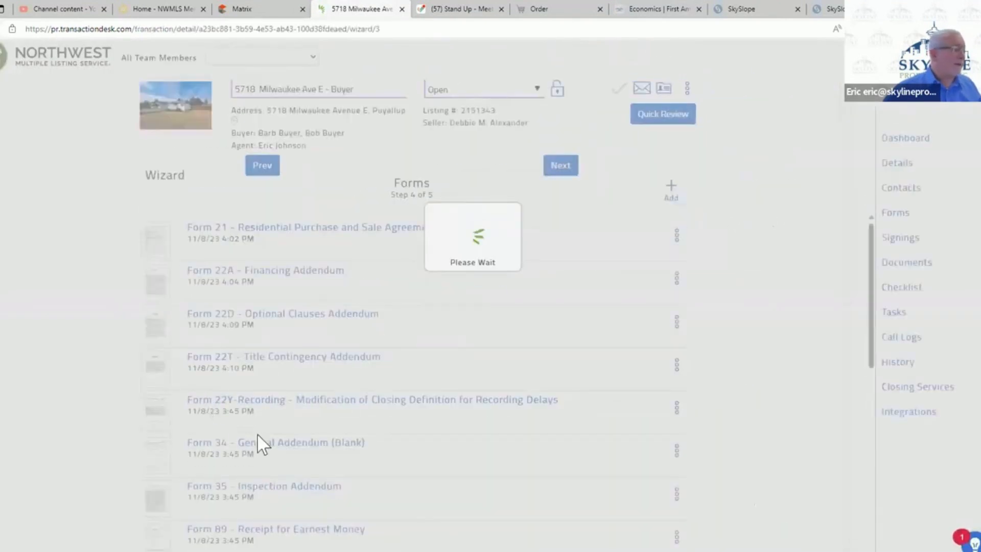
# - Open the Form 35 Inspection Addendum, specify that the buyer may inspect the sewer, and set the initial inspection period to 5 days
pyautogui.scroll(-1, 458, 469)
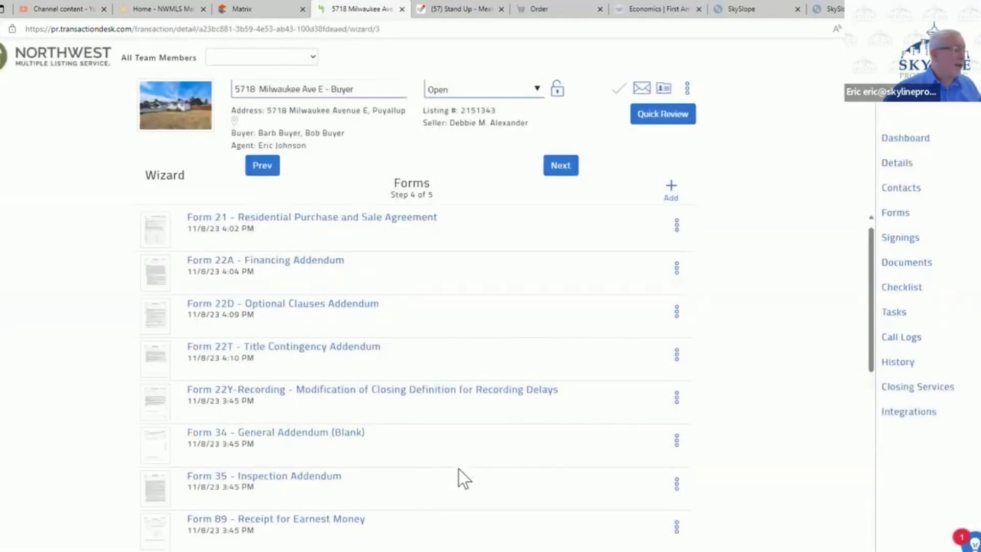
pyautogui.click(313, 434)
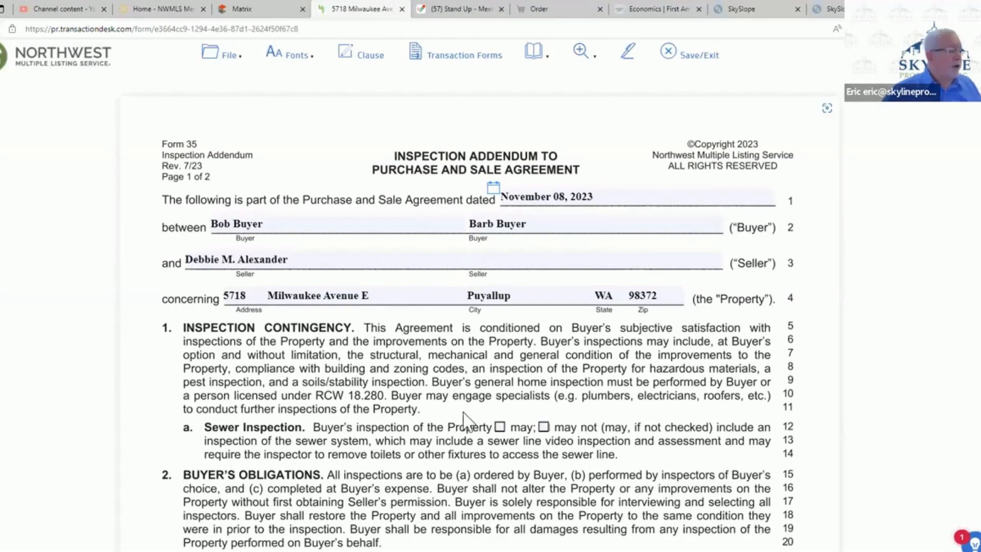
pyautogui.click(500, 427)
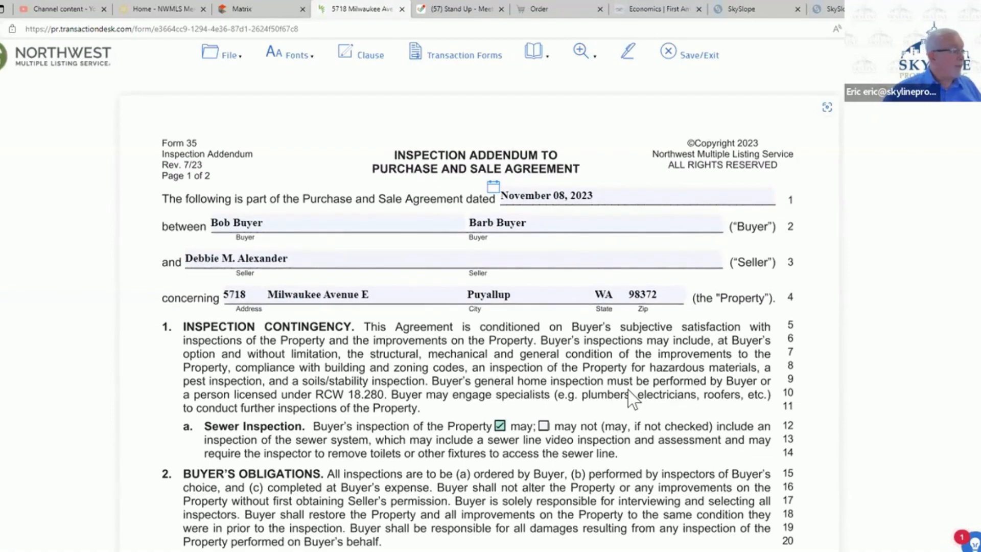
pyautogui.scroll(-3, 627, 390)
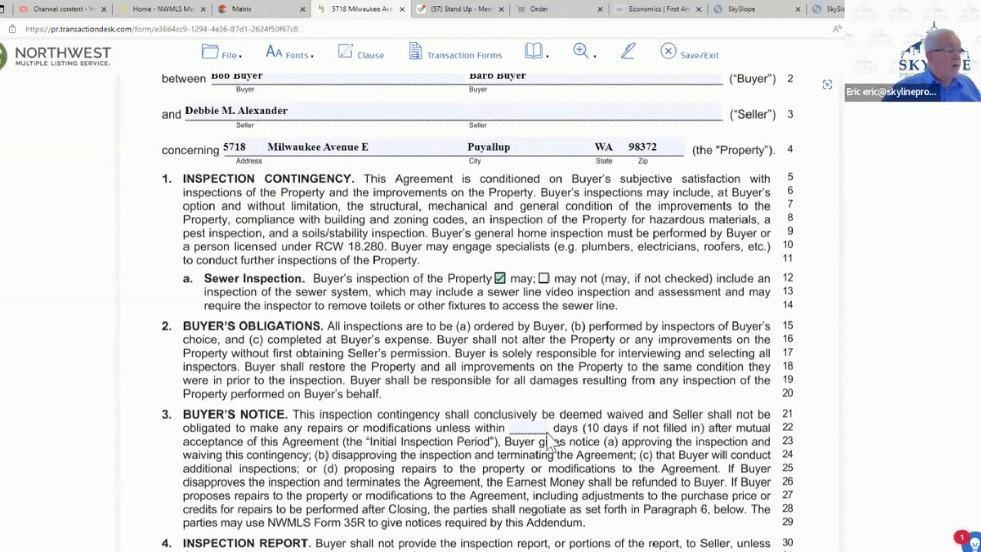
pyautogui.click(531, 432)
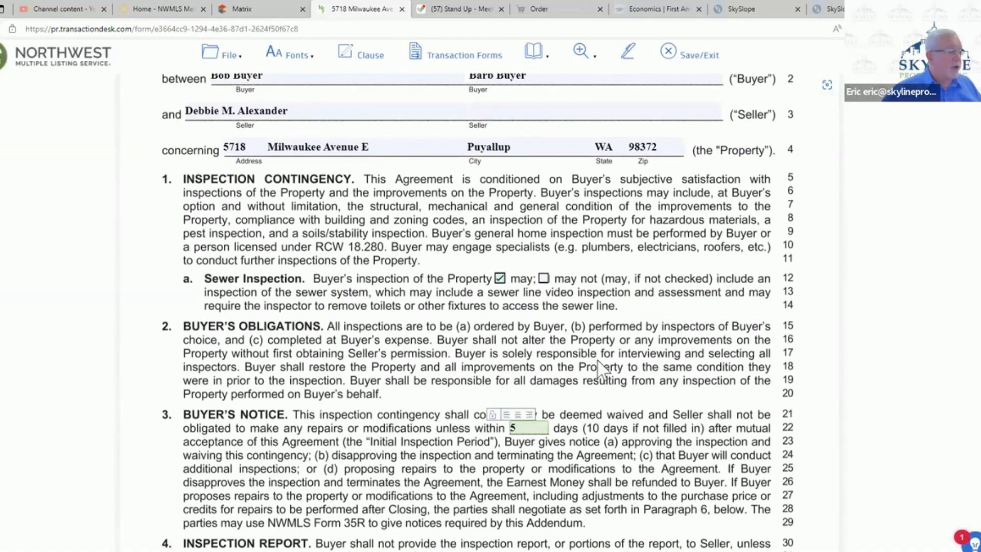
pyautogui.write('5')
# - Under Seller Request, select the option requiring a copy of the inspector's recommendation when Buyer gives notice of additional inspections
pyautogui.scroll(-4, 628, 372)
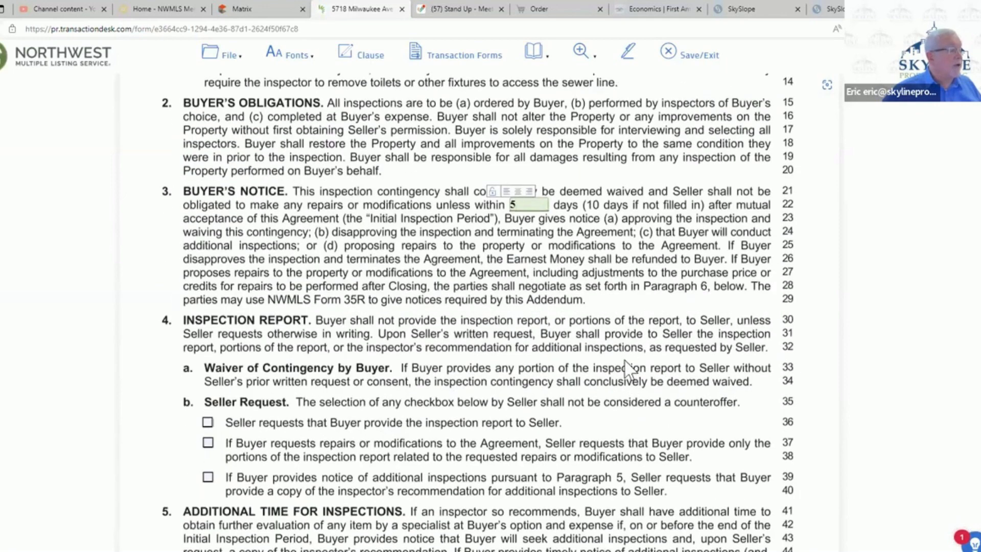
pyautogui.scroll(-2, 633, 367)
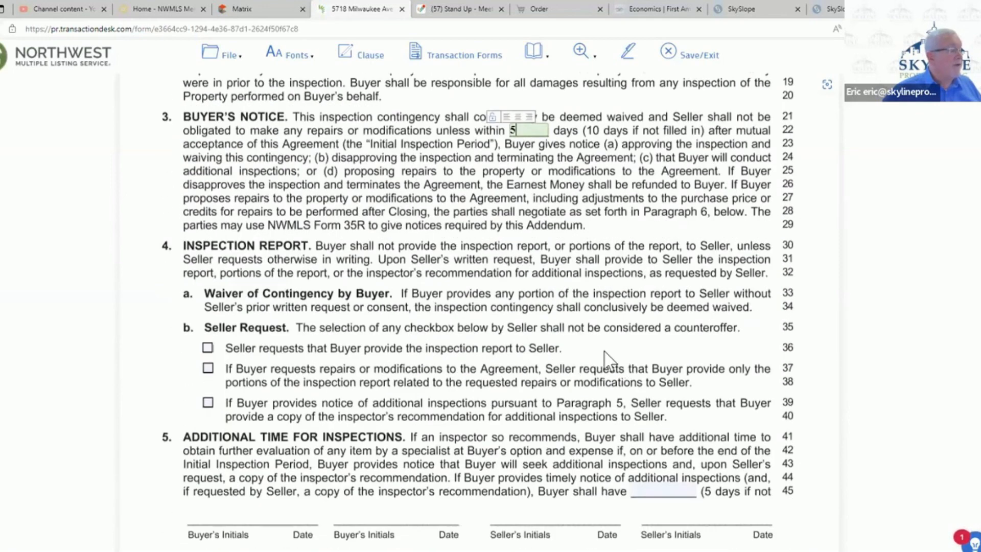
pyautogui.click(207, 403)
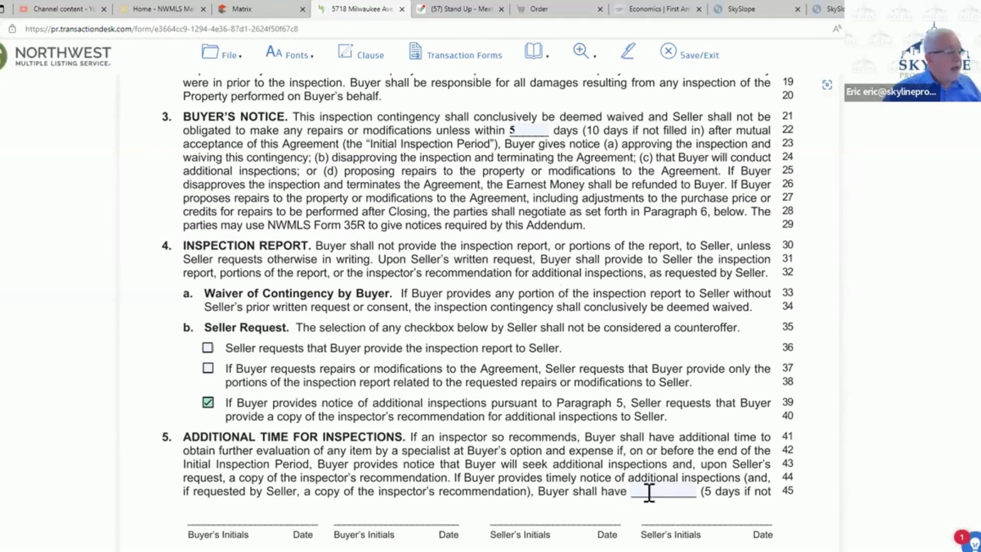
# - In Form 35, give Buyer 5 days for additional inspections and Seller 3 days to respond to repair or modification requests
pyautogui.click(684, 491)
pyautogui.write('5')
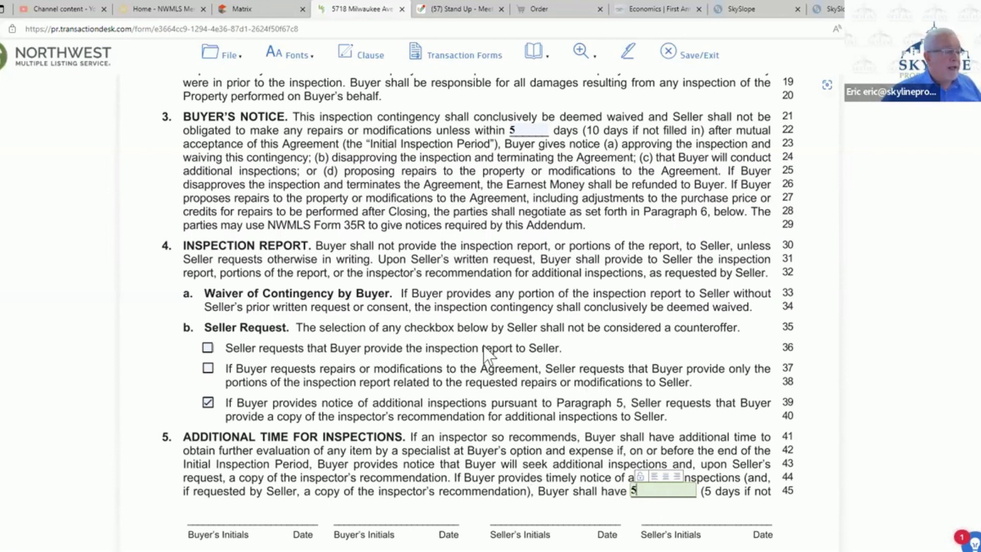
pyautogui.scroll(-1, 503, 358)
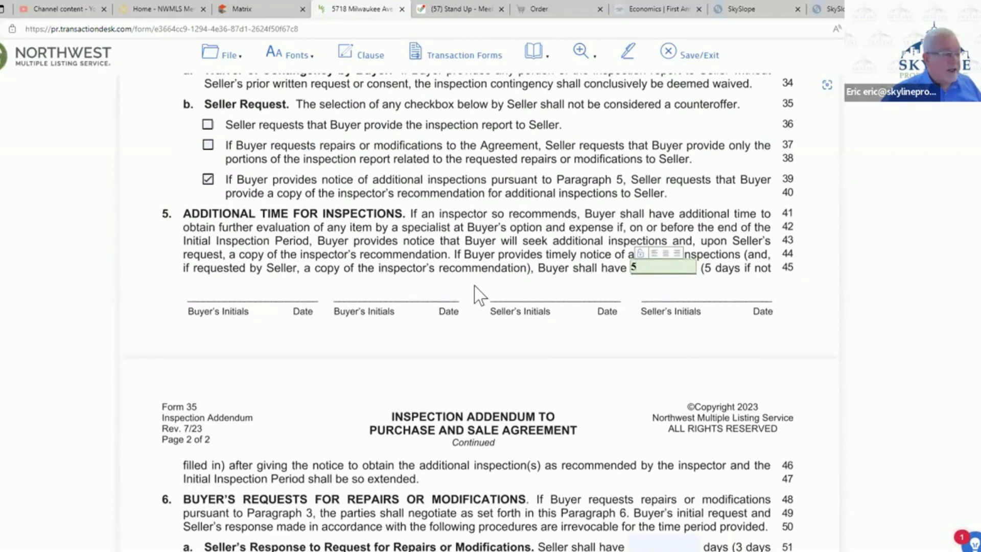
pyautogui.scroll(-3, 476, 286)
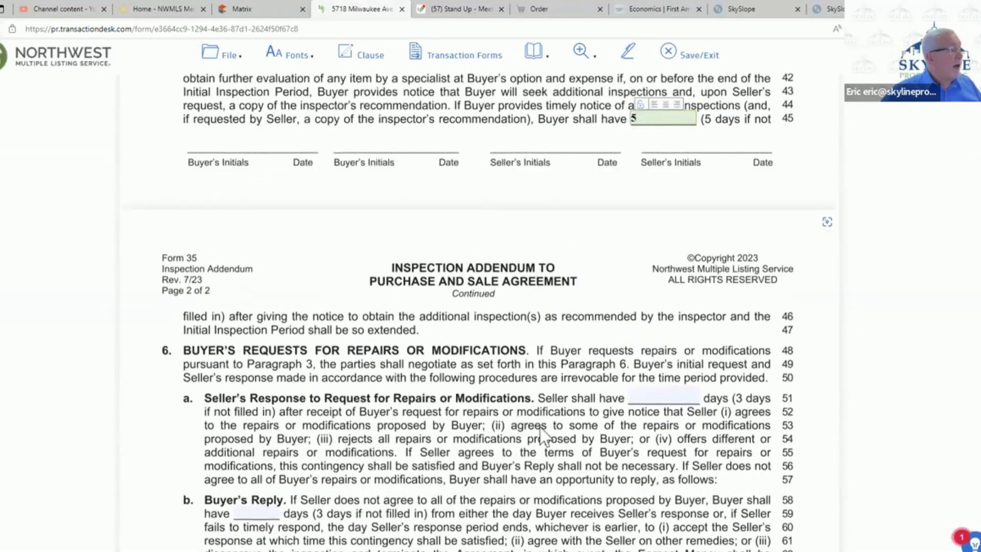
pyautogui.click(663, 397)
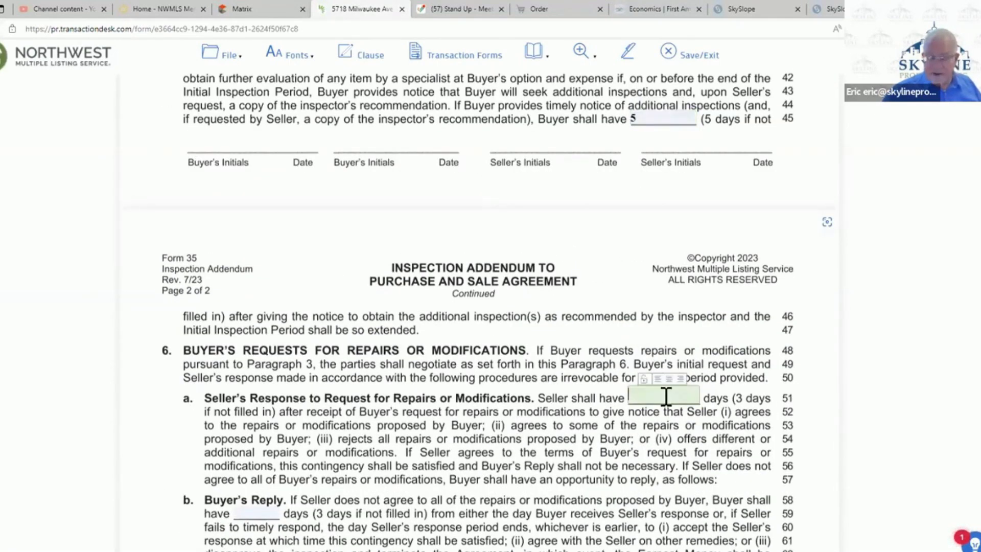
pyautogui.write('3')
pyautogui.scroll(3, 544, 381)
pyautogui.scroll(-3, 545, 382)
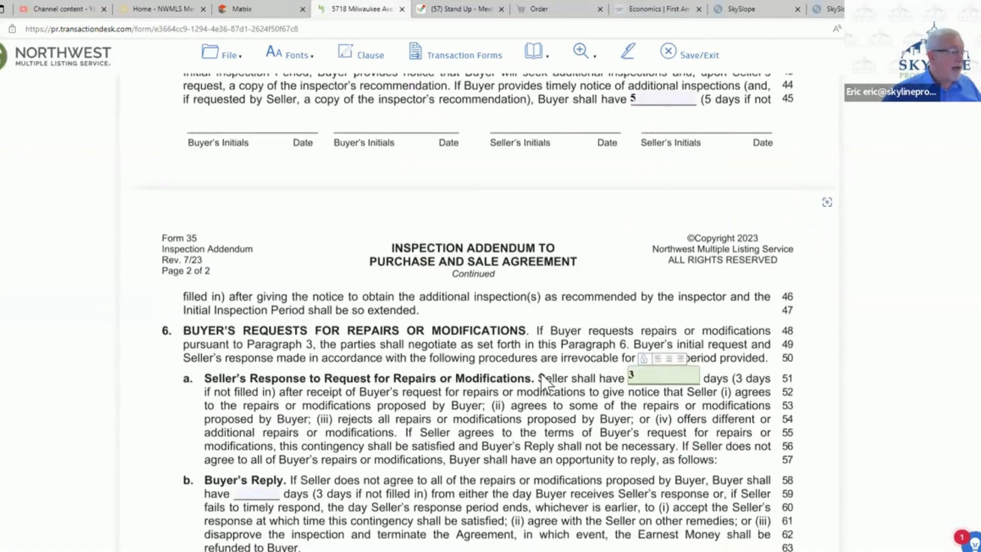
# - Set the Buyer's Reply period in paragraph 6(b) of the Inspection Addendum to 3 days
pyautogui.scroll(-5, 544, 381)
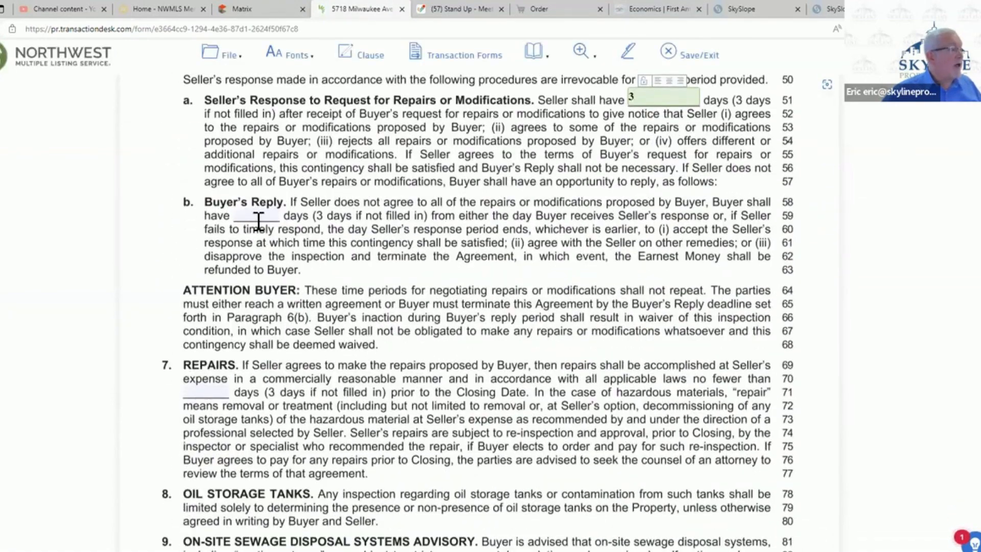
pyautogui.click(257, 218)
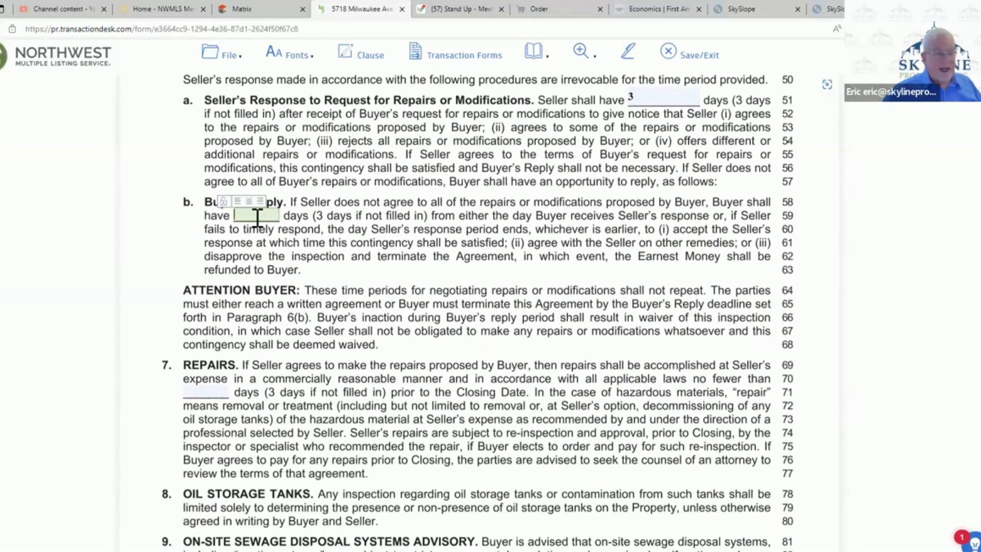
pyautogui.write('3')
pyautogui.scroll(1, 483, 278)
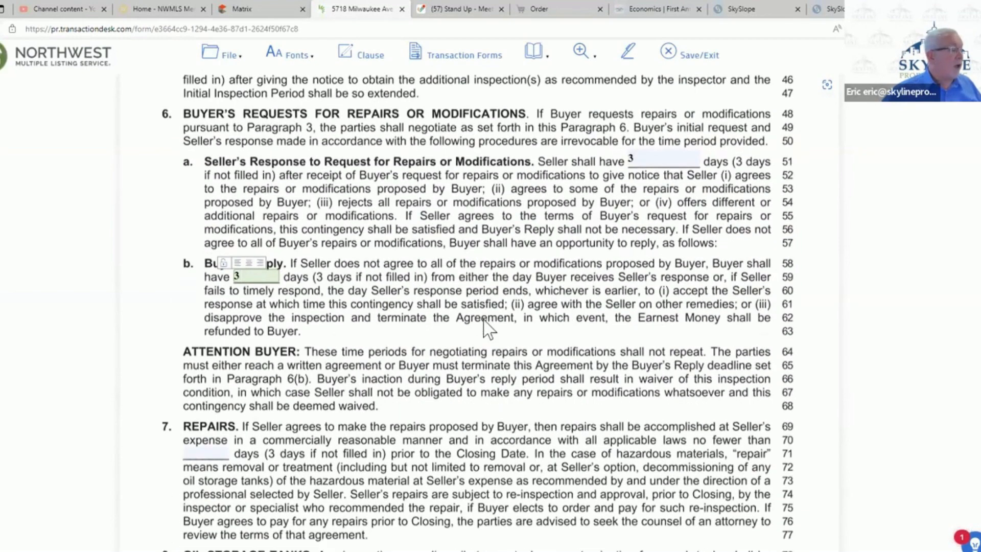
# - Require Seller's repairs to be completed no fewer than 6 days before the Closing Date, and save and exit Form 35
pyautogui.scroll(-4, 488, 330)
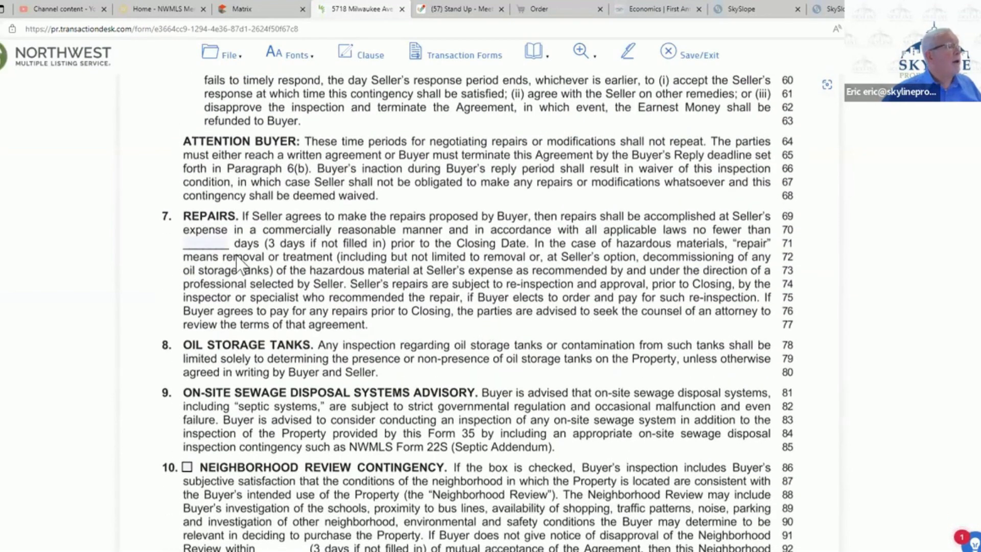
pyautogui.click(207, 243)
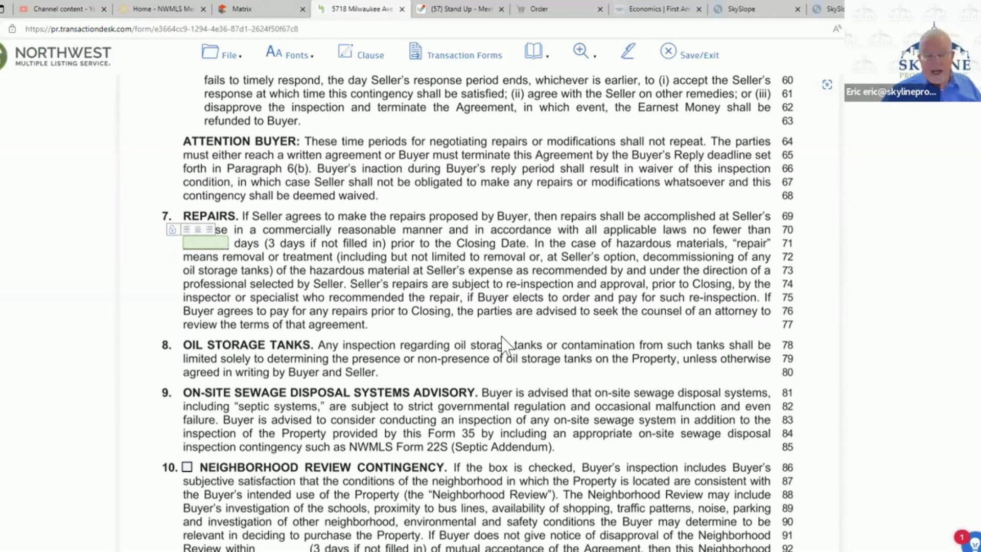
pyautogui.write('6')
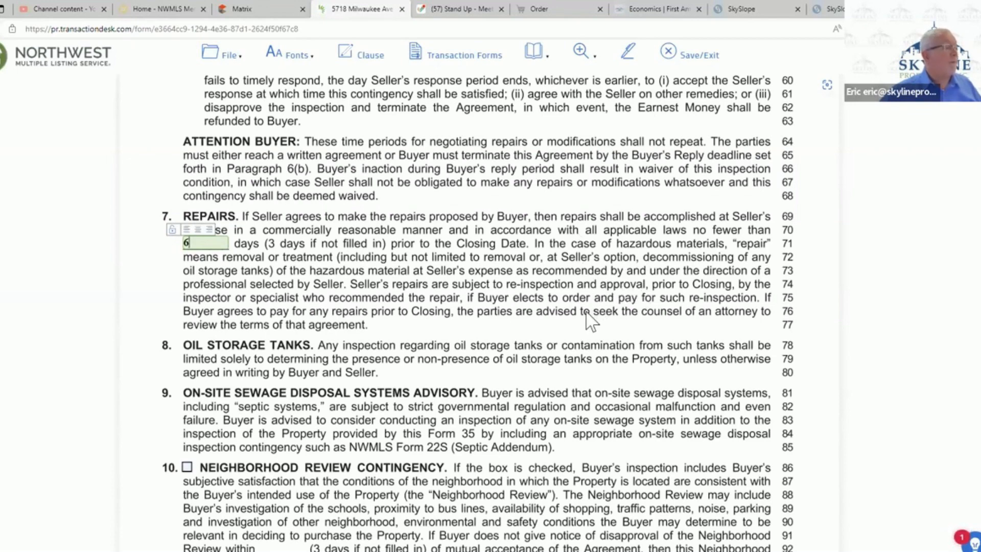
pyautogui.scroll(-3, 587, 320)
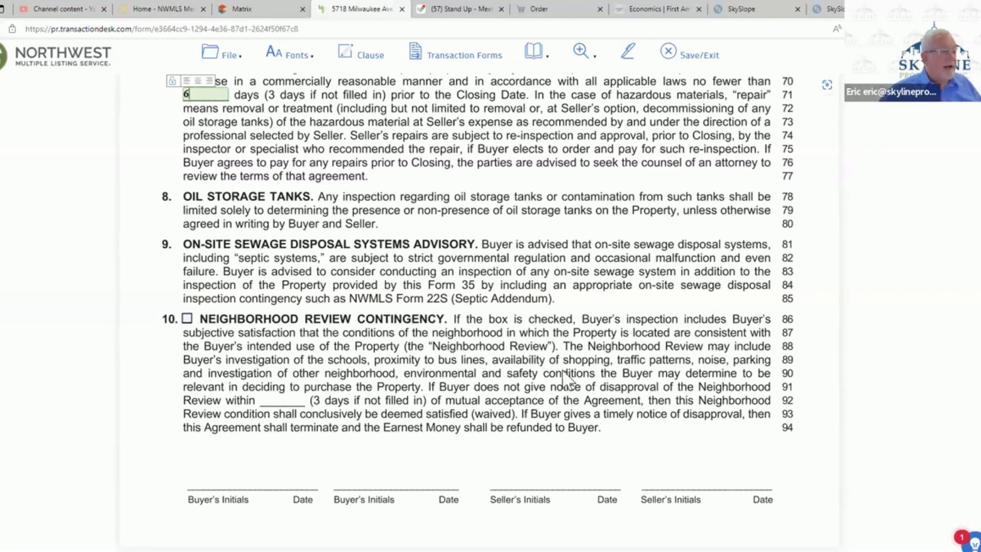
pyautogui.click(685, 55)
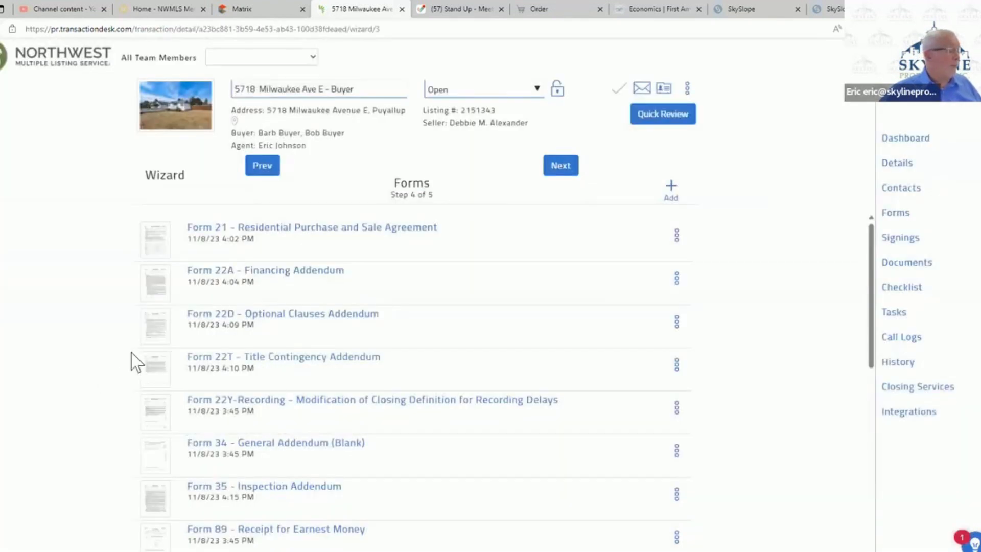
# - Open the Skyline Legal Notice to Buyer form and enter both buyers' names in the Buyer field
pyautogui.scroll(-4, 137, 363)
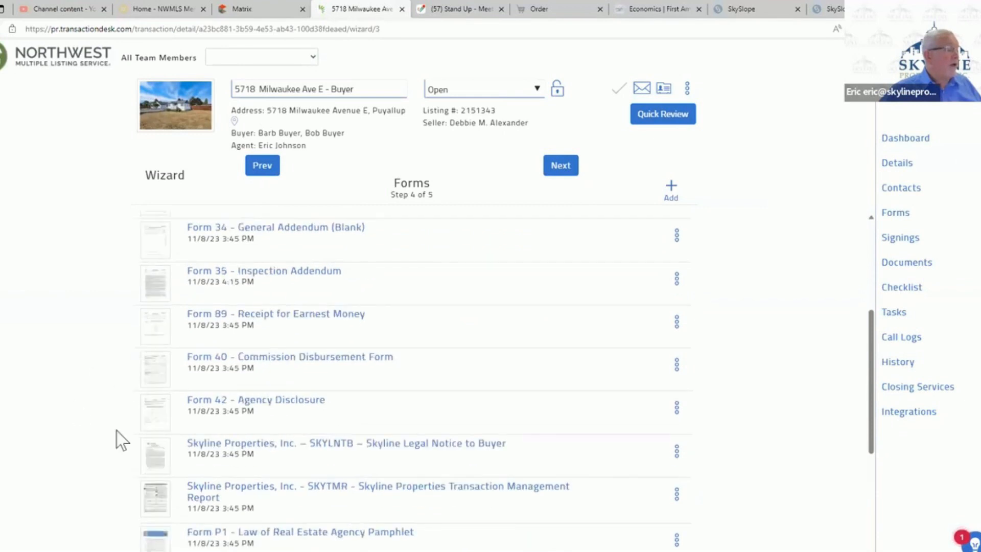
pyautogui.click(443, 445)
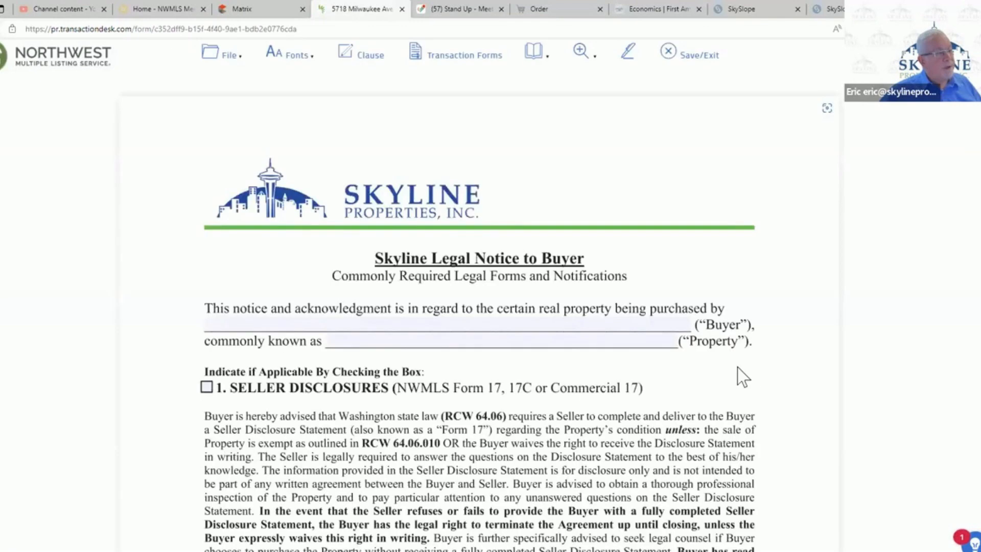
pyautogui.click(323, 324)
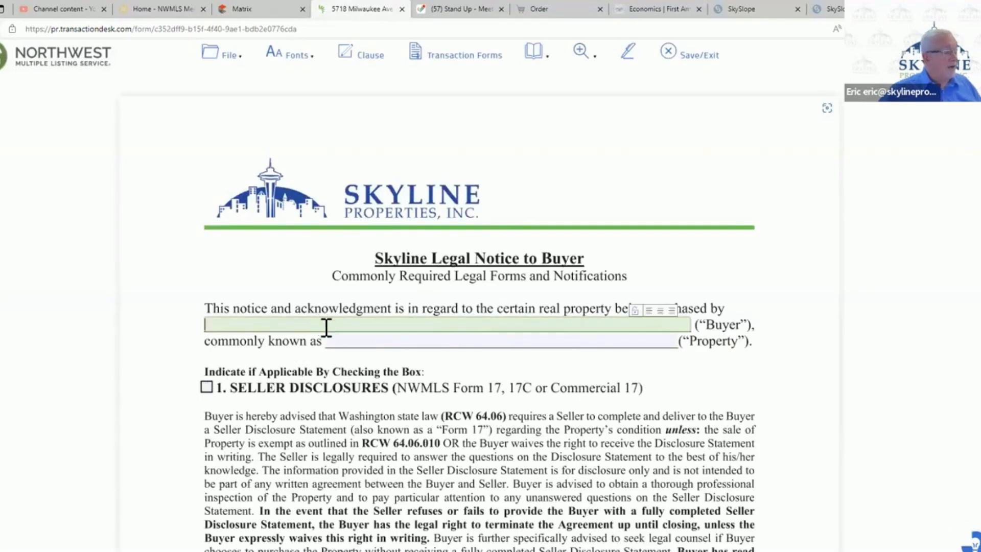
pyautogui.write('Bob and Ba')
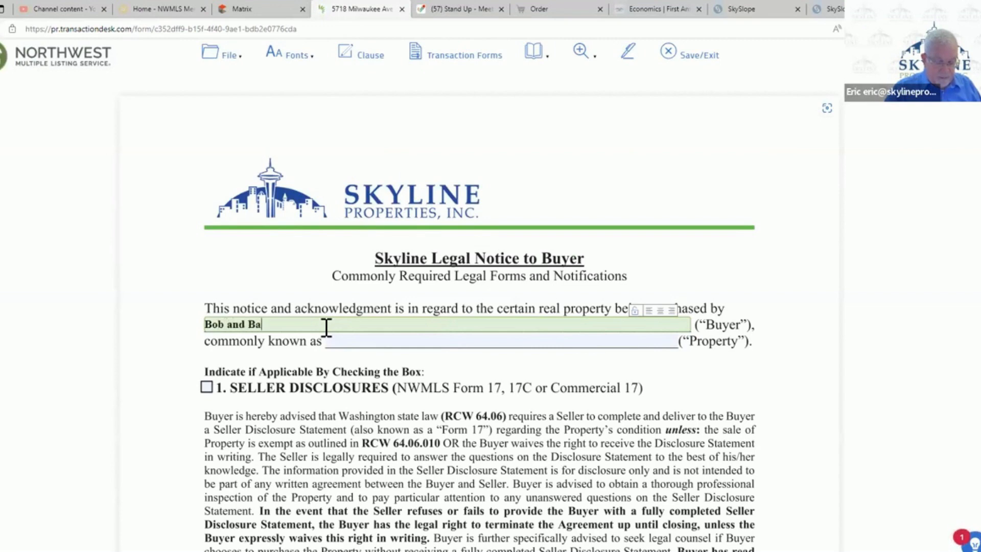
pyautogui.write('rb Buyer')
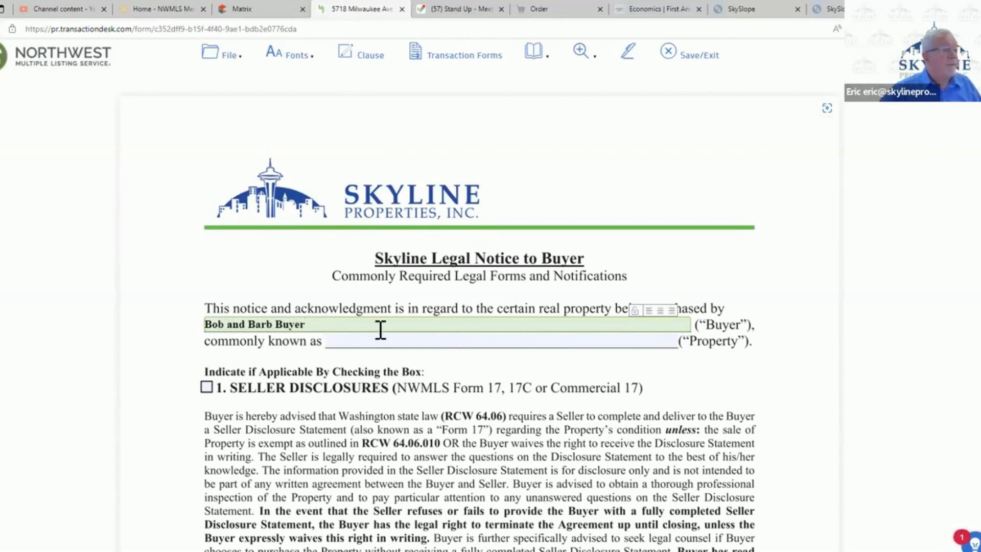
# - Copy the street address from the Matrix listing into the notice's Property field and add the city, state and ZIP code
pyautogui.click(400, 342)
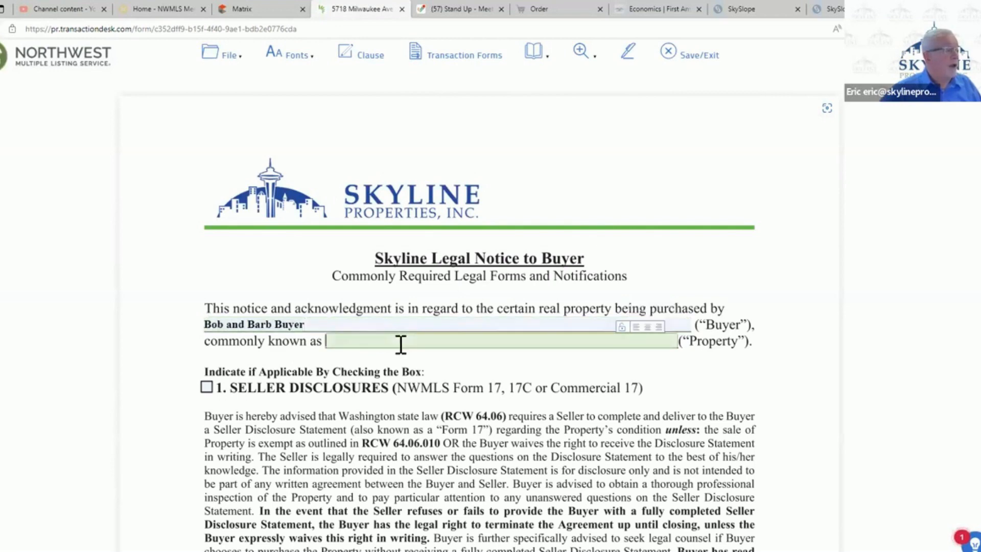
pyautogui.click(265, 11)
pyautogui.scroll(10, 192, 214)
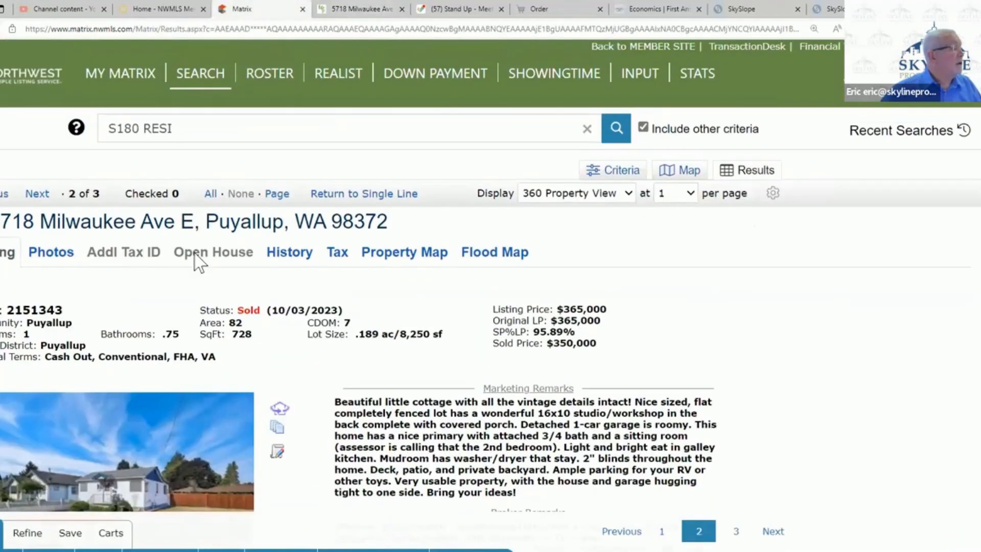
pyautogui.moveTo(193, 224); pyautogui.dragTo(1, 248)
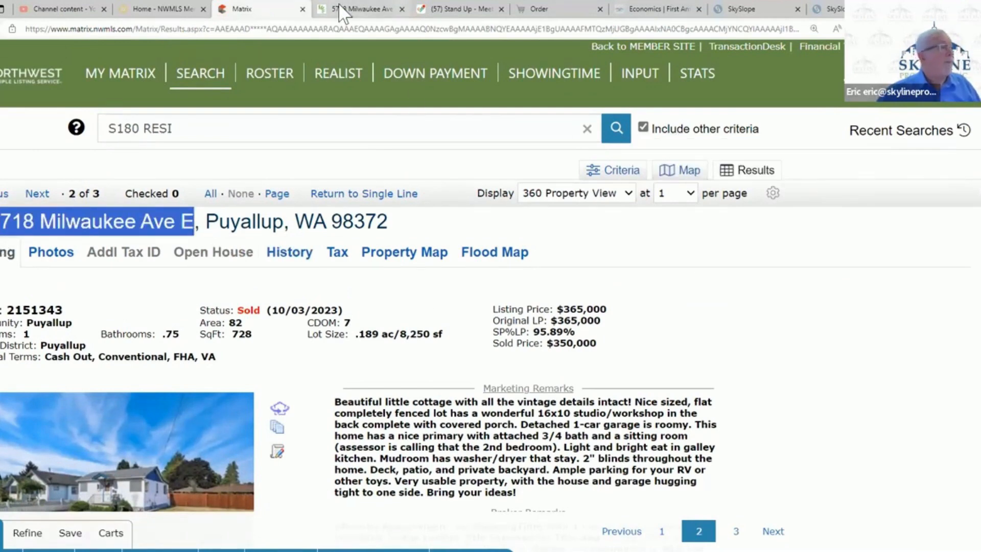
pyautogui.click(350, 9)
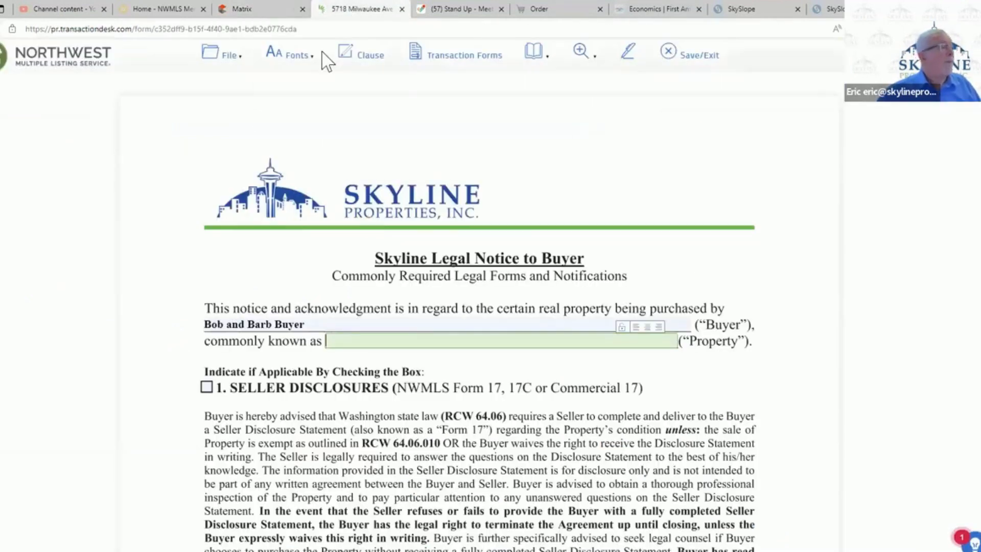
pyautogui.click(410, 339)
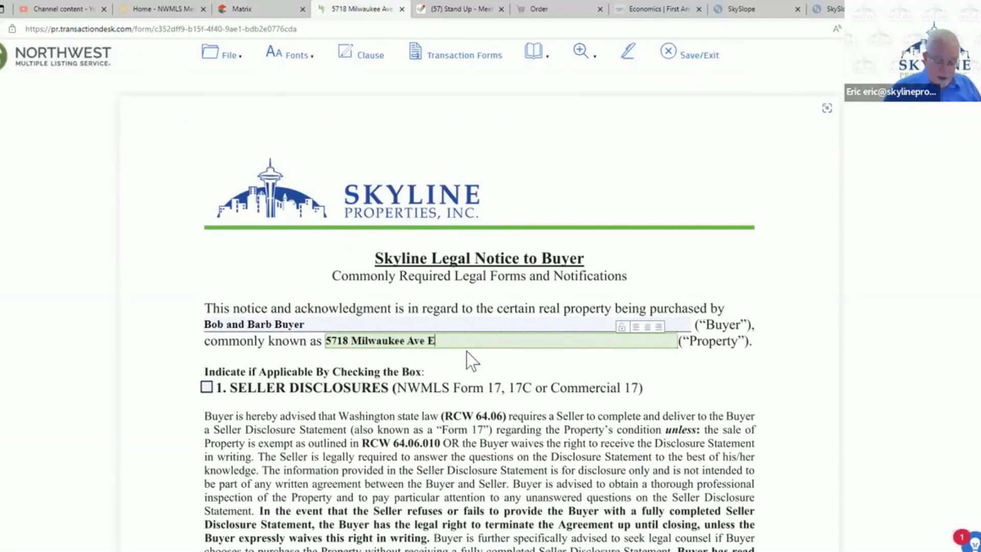
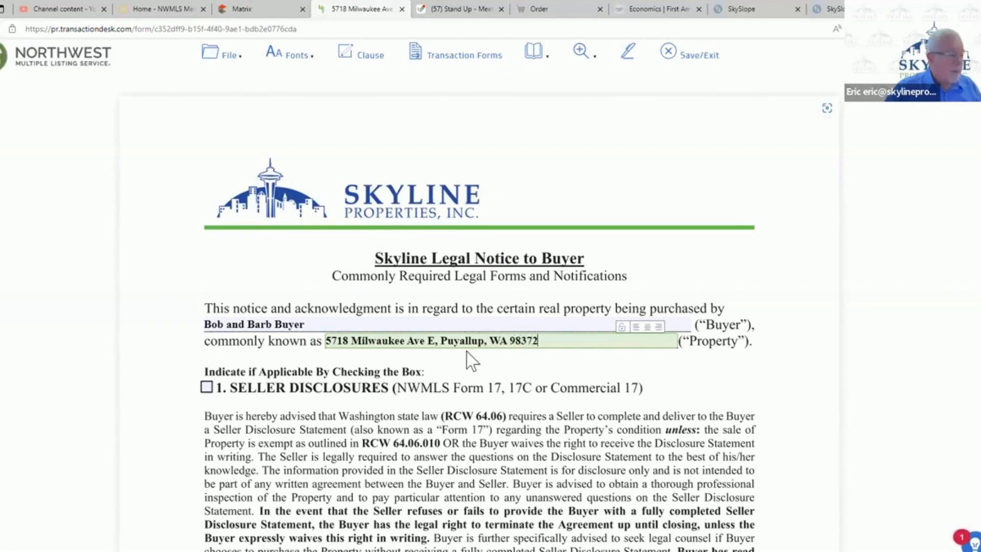
# - Mark section 1, Seller Disclosures, and section 2, Septic System, as applicable in the legal notice
pyautogui.click(207, 388)
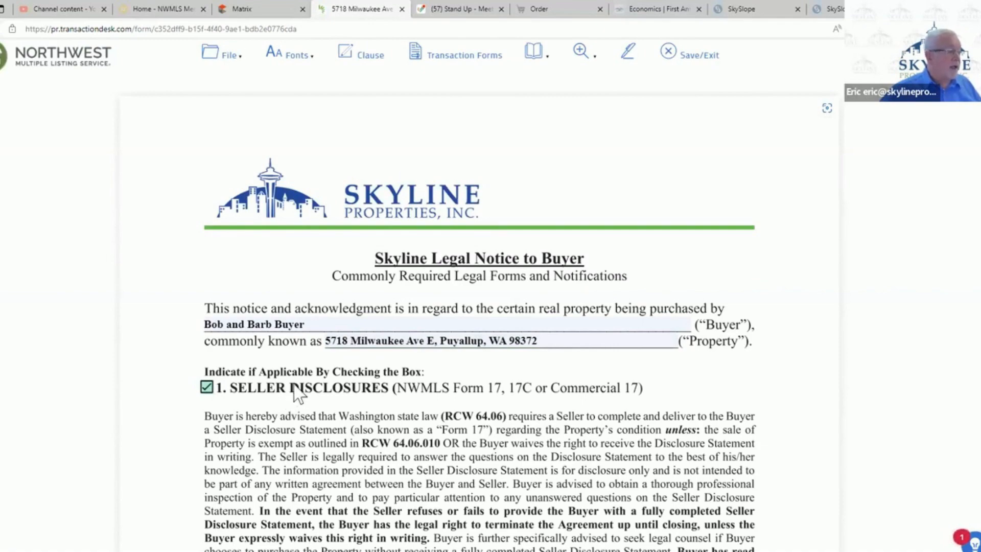
pyautogui.scroll(-6, 306, 401)
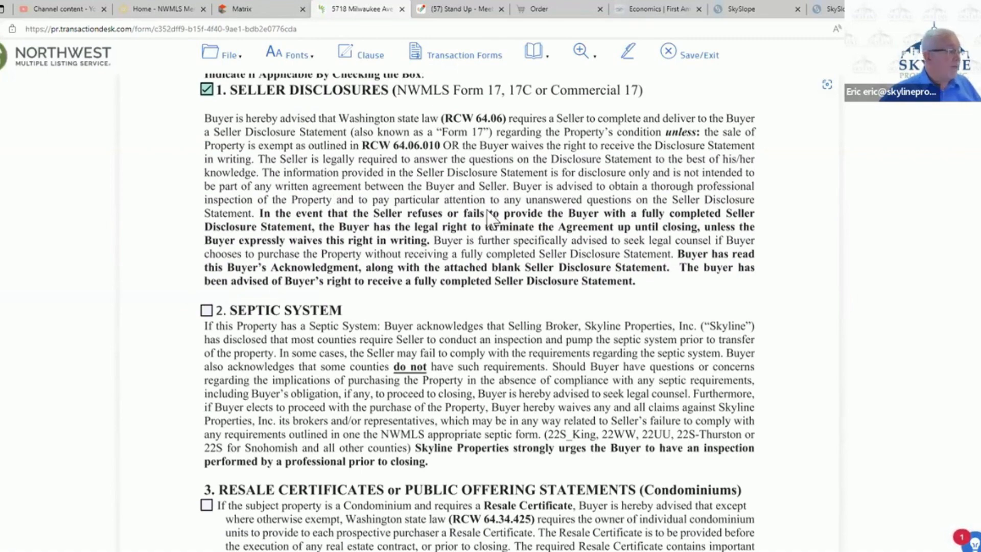
pyautogui.scroll(-5, 487, 220)
pyautogui.scroll(4, 331, 230)
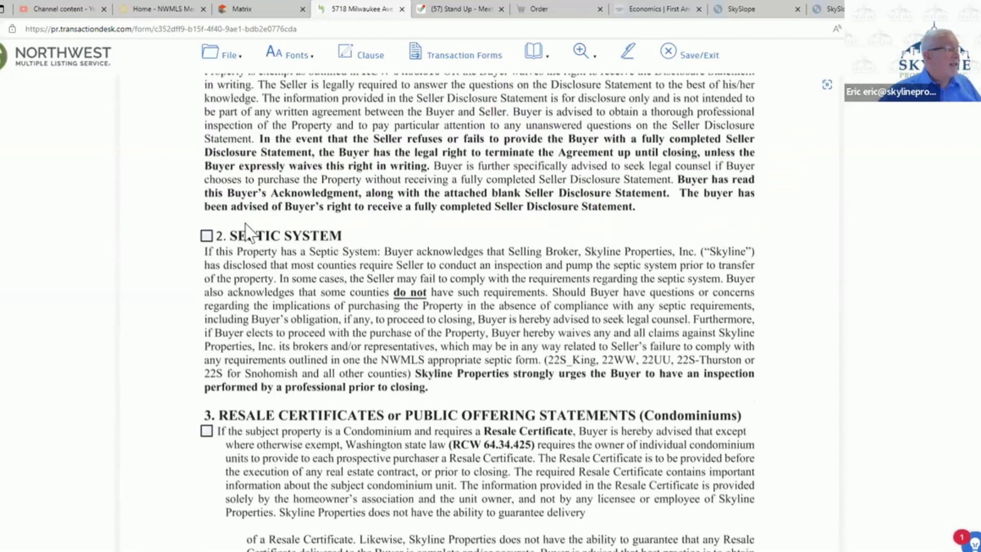
pyautogui.click(206, 236)
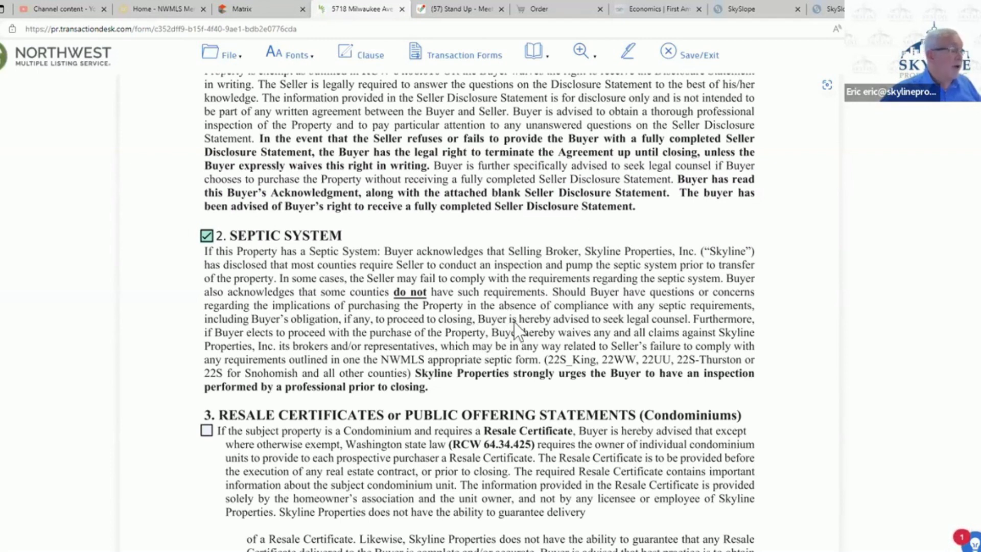
# - Replace the Skyline Broker Printed Name at the end of the legal notice with the transaction agent's full name, and save and exit the notice
pyautogui.scroll(-7, 517, 329)
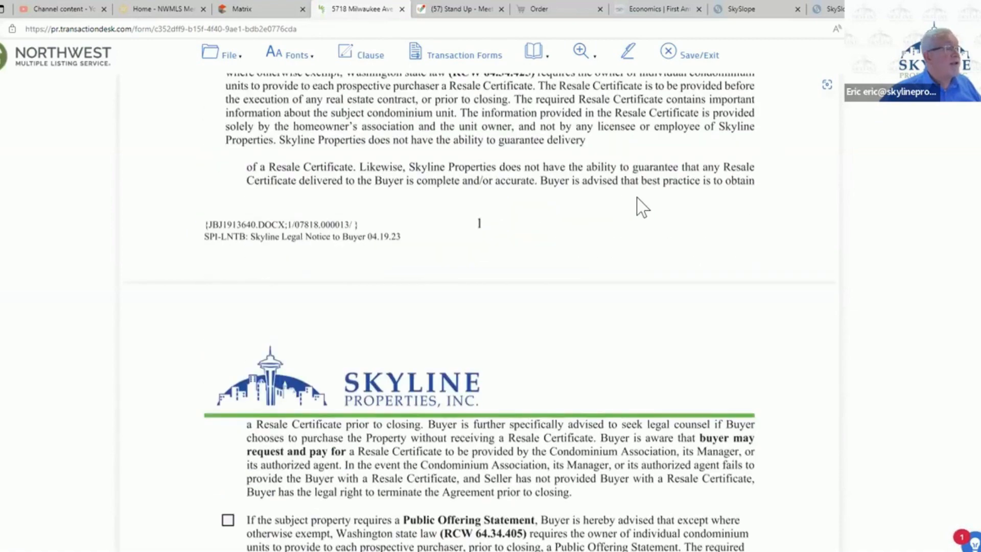
pyautogui.scroll(-11, 648, 279)
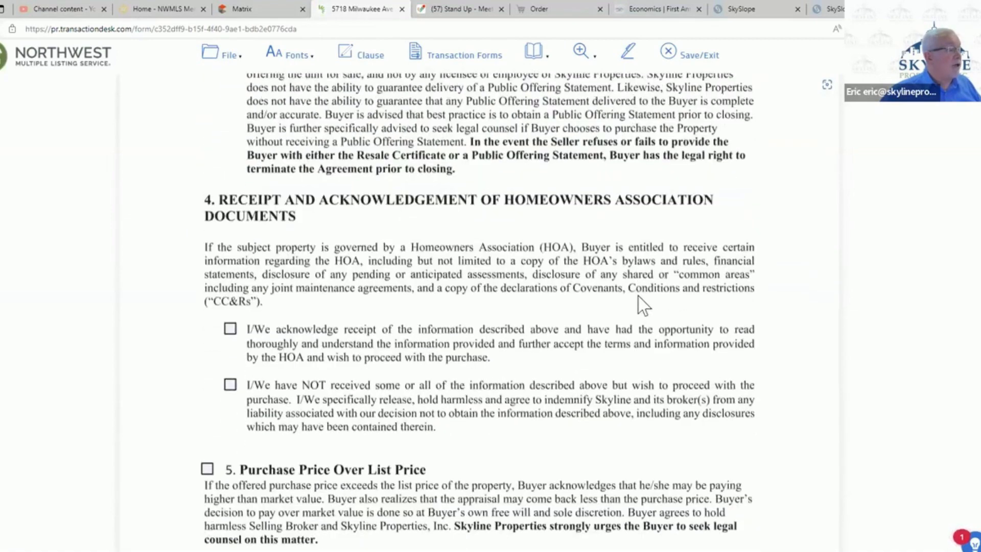
pyautogui.scroll(-6, 638, 306)
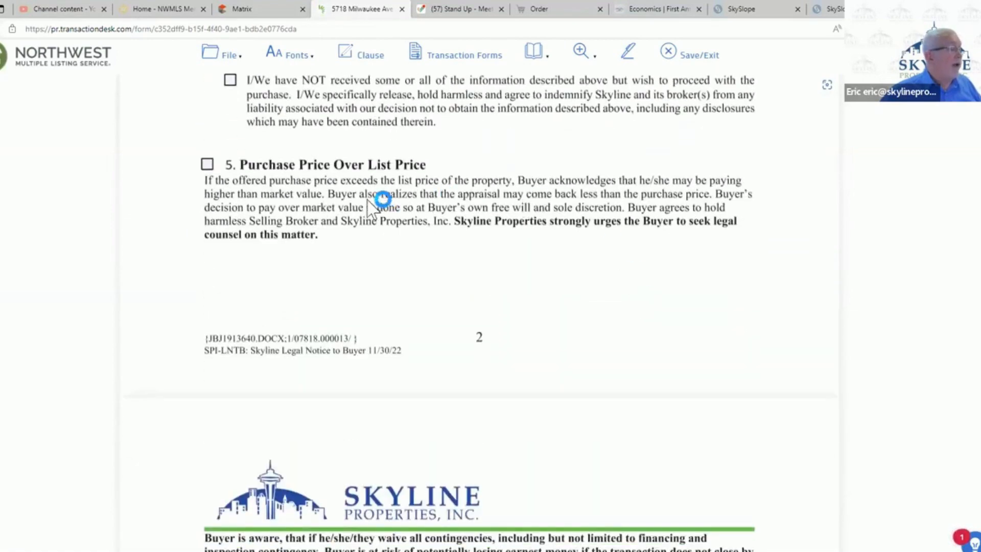
pyautogui.scroll(-7, 548, 259)
pyautogui.scroll(3, 460, 332)
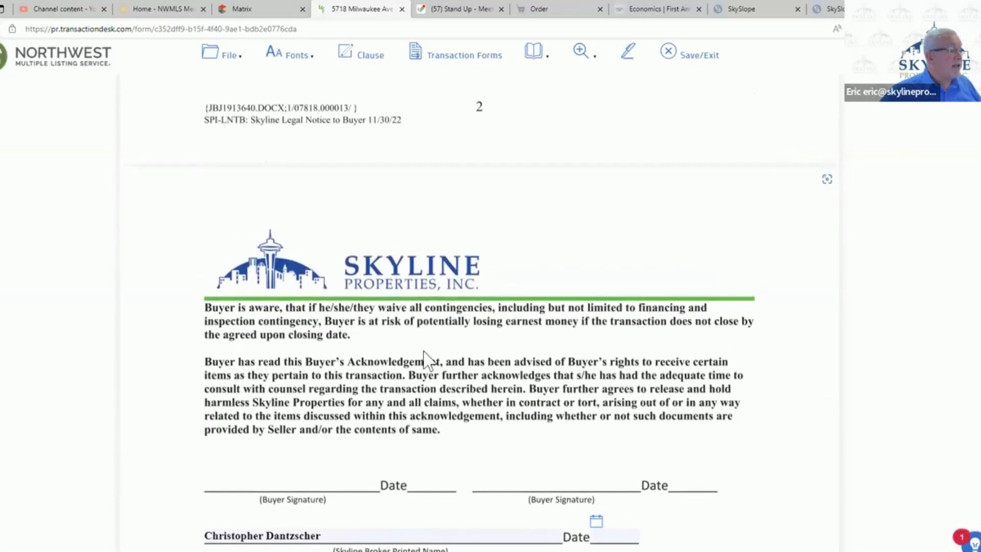
pyautogui.scroll(-3, 403, 446)
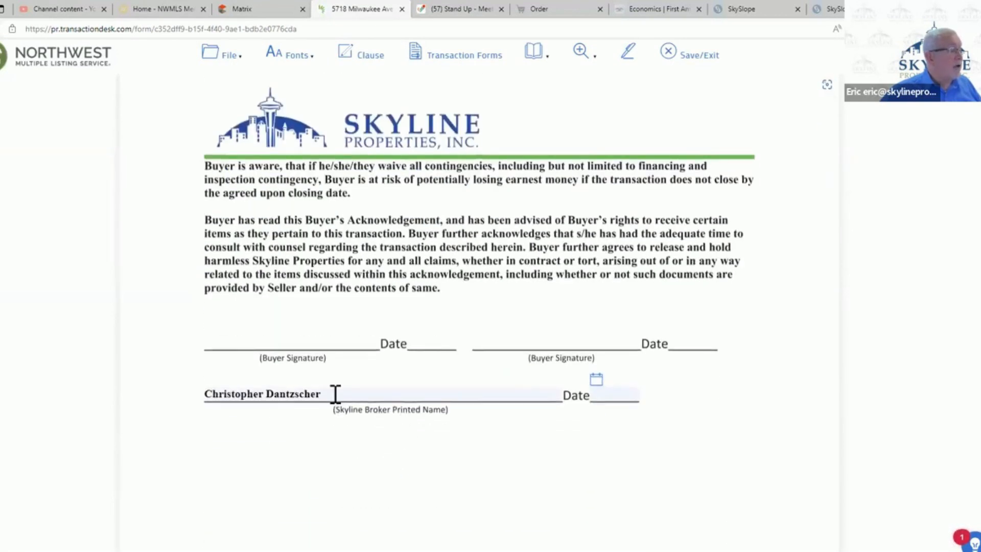
pyautogui.moveTo(335, 394); pyautogui.dragTo(180, 402)
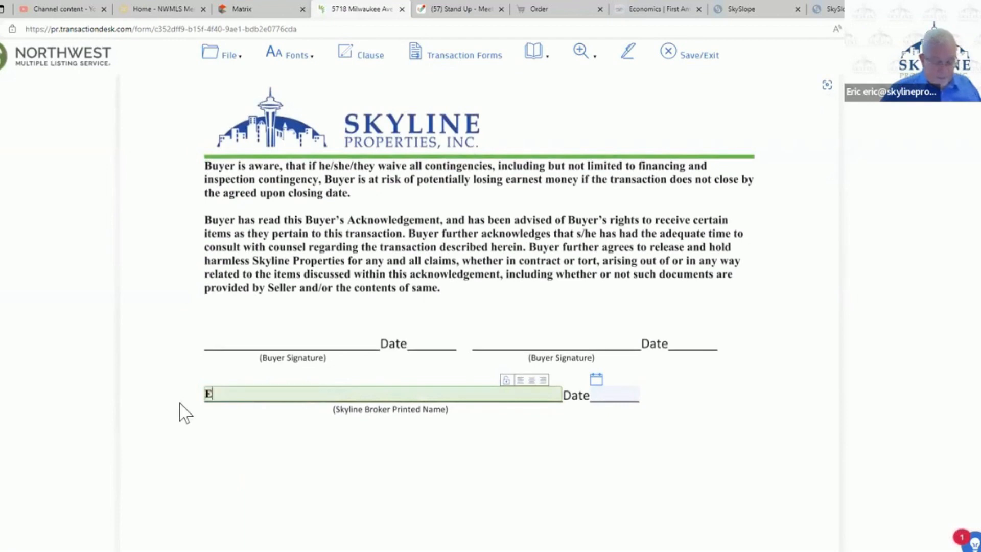
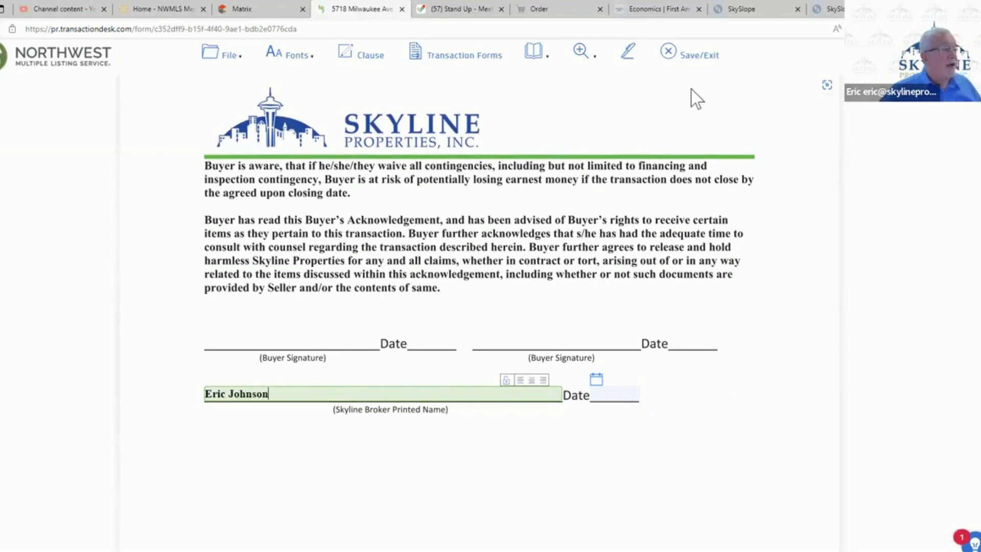
pyautogui.click(695, 64)
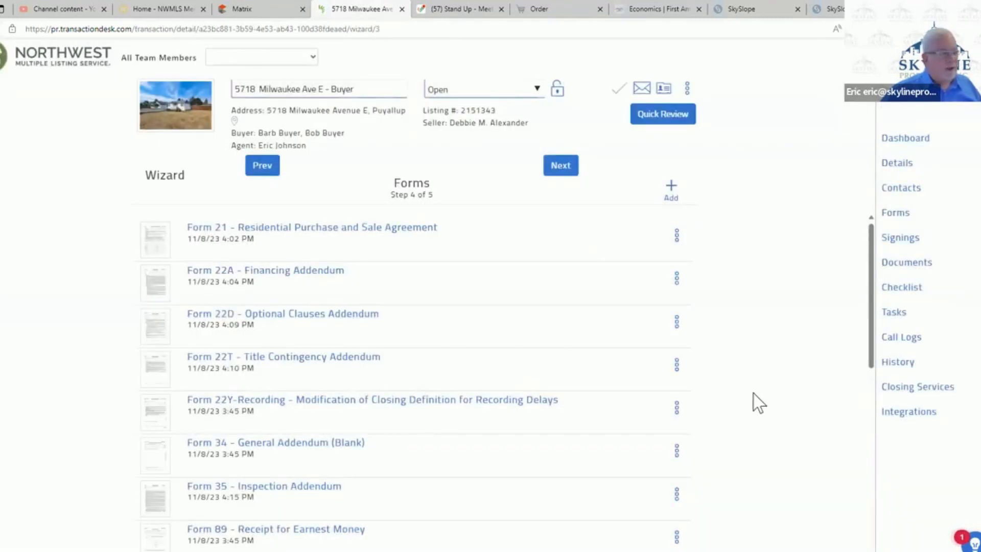
# - Find Form 22WW - Pierce County Septic Addendum in the forms library and add it to the transaction
pyautogui.click(671, 187)
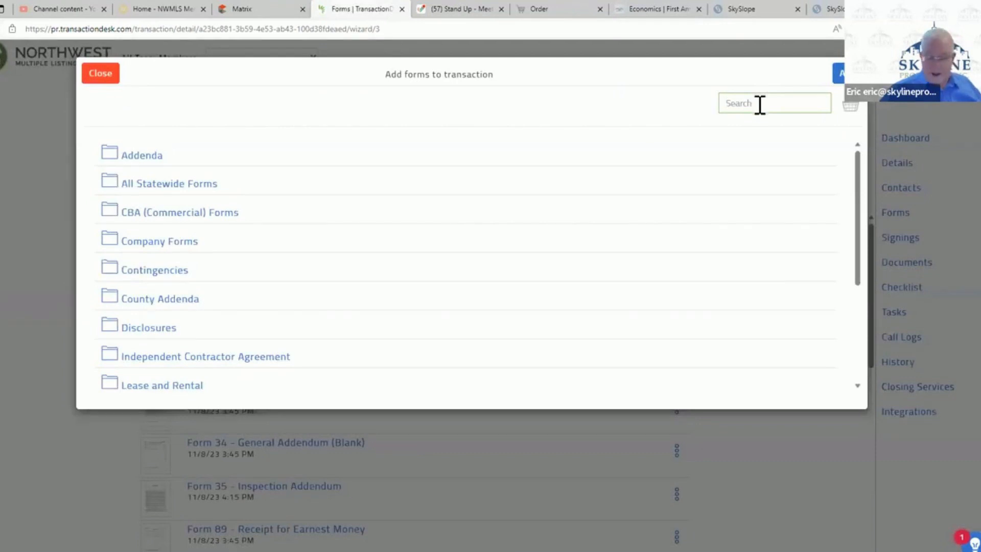
pyautogui.write('25')
pyautogui.write('2')
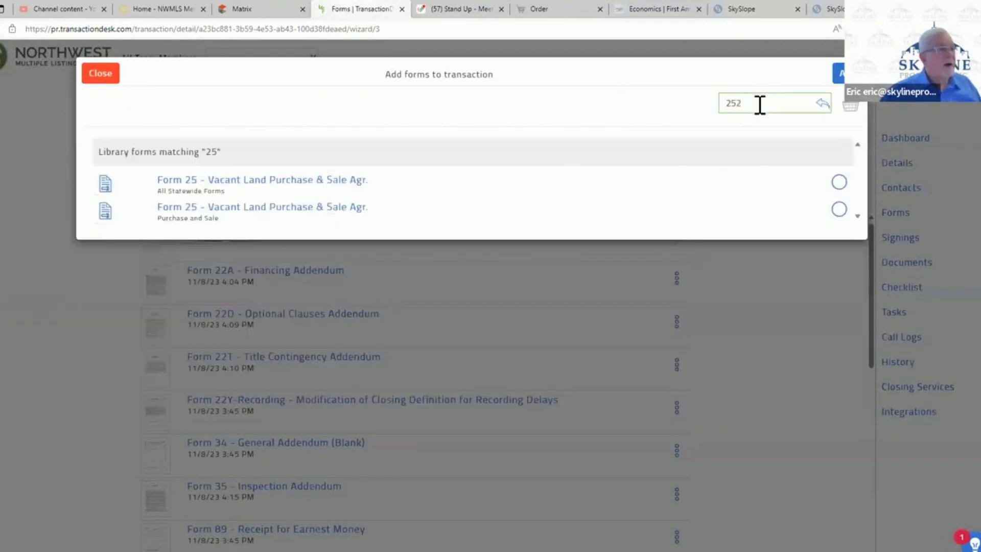
pyautogui.write('2')
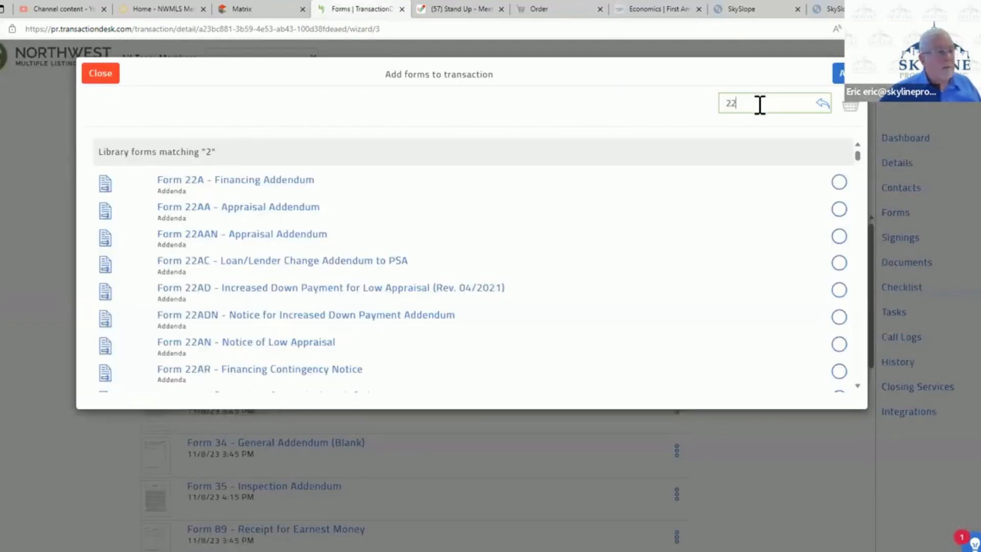
pyautogui.write(' w')
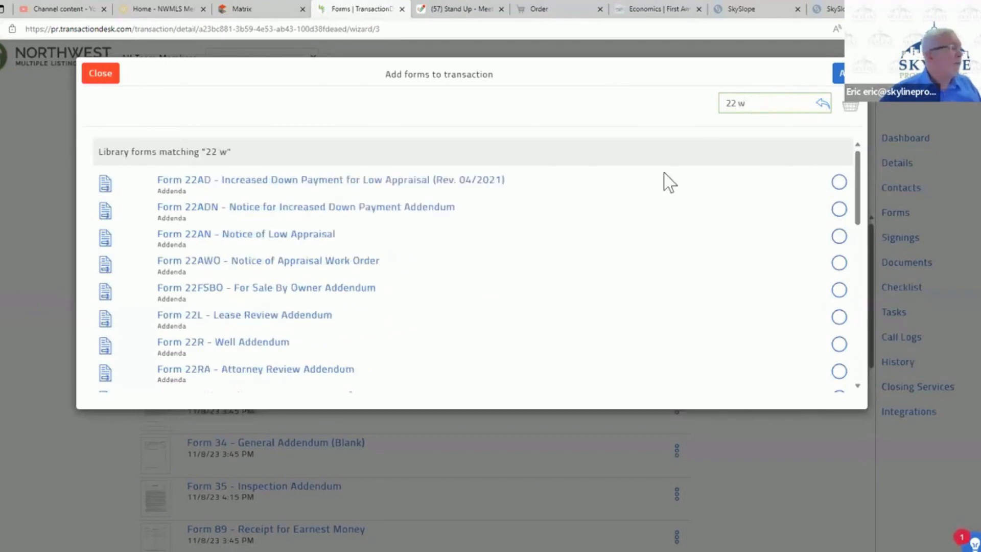
pyautogui.scroll(-3, 628, 188)
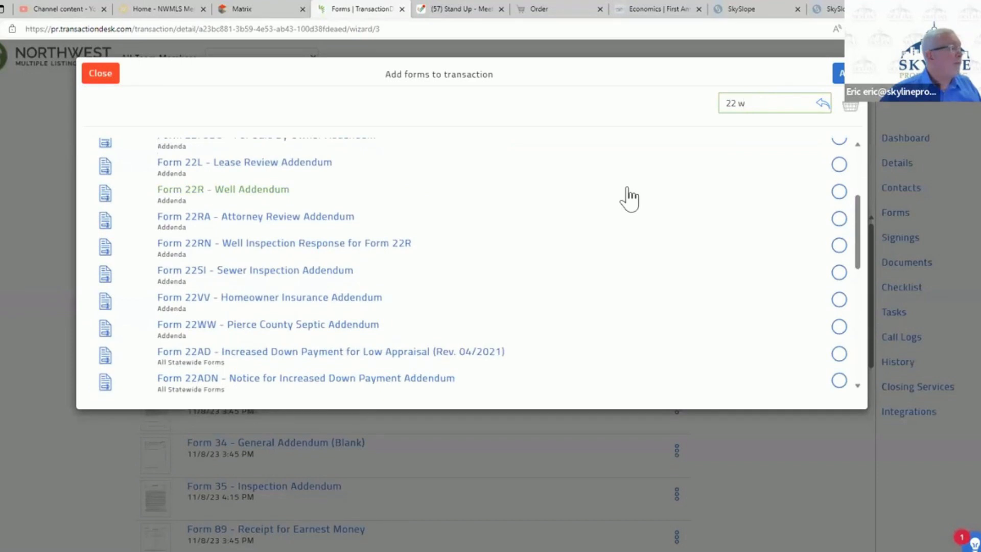
pyautogui.click(317, 334)
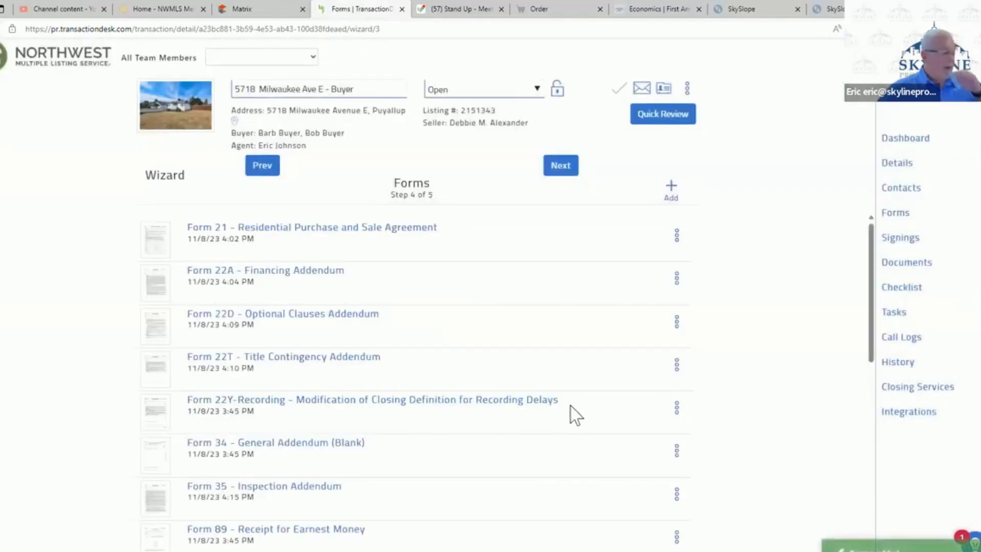
# - Open Form 22WW from the transaction's forms and set the deadline for submitting the O&M Evaluation to TPCHD to 10 days
pyautogui.scroll(-8, 576, 415)
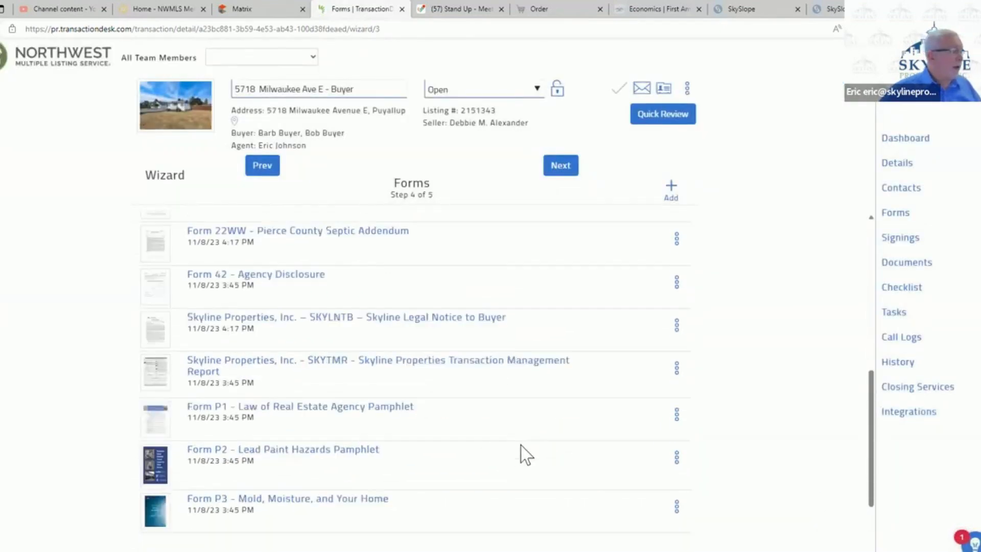
pyautogui.scroll(-3, 520, 447)
pyautogui.scroll(2, 519, 448)
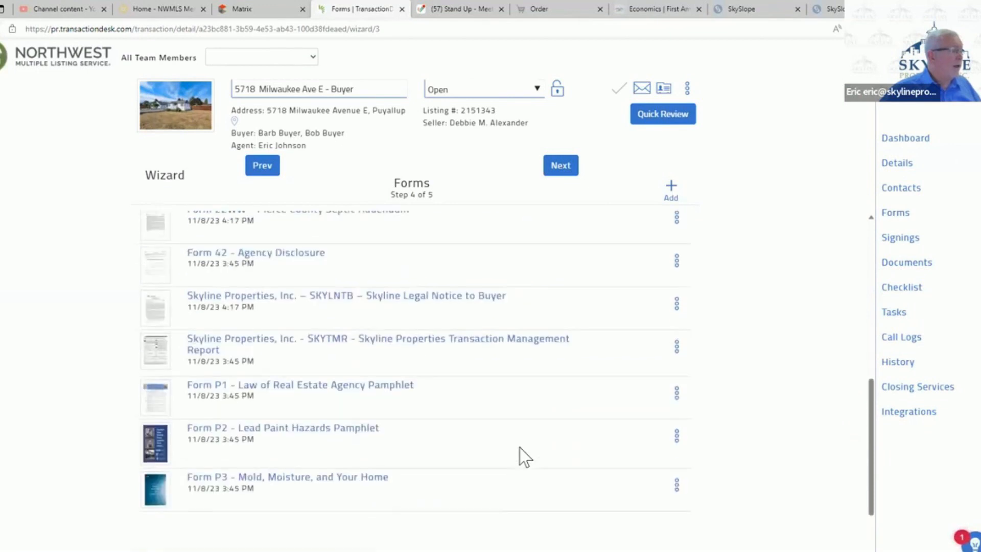
pyautogui.scroll(3, 519, 448)
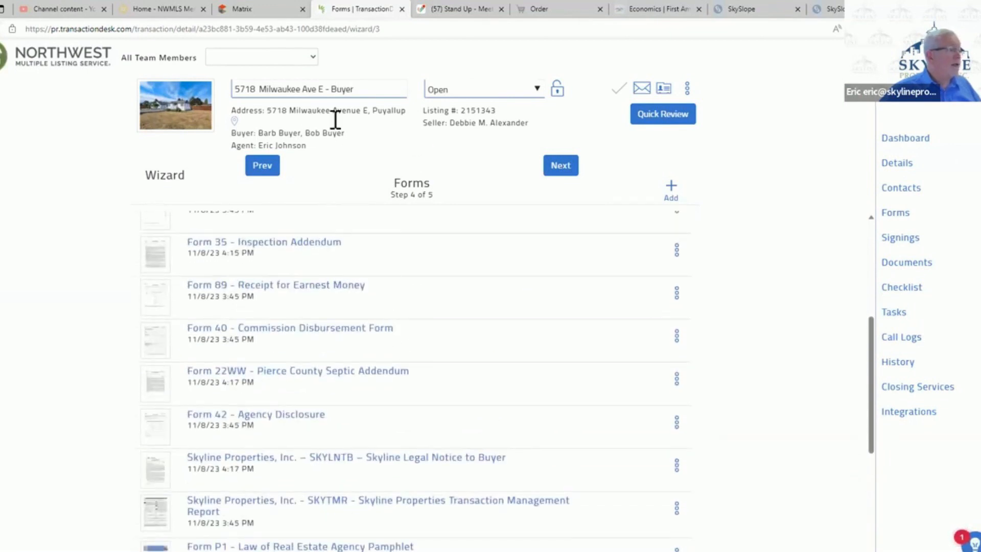
pyautogui.click(384, 376)
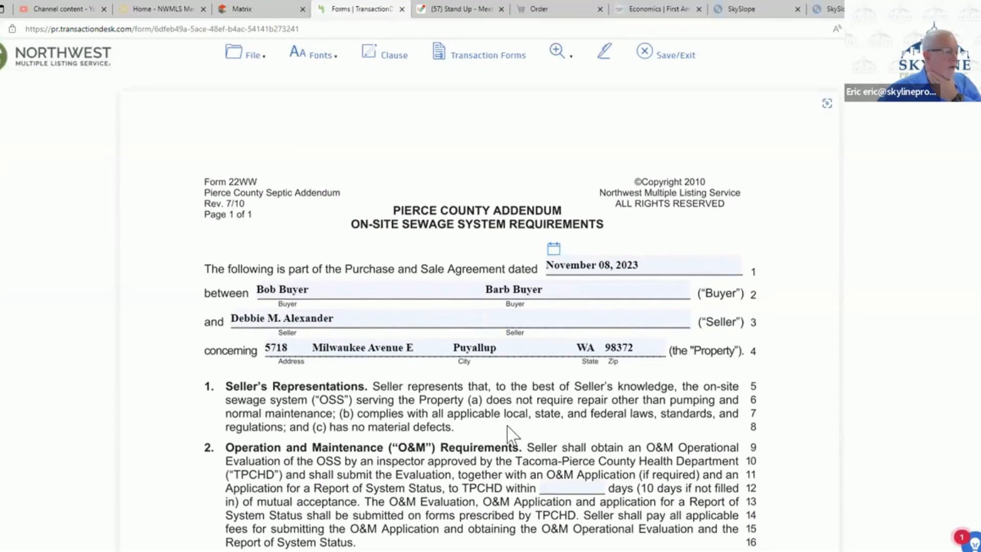
pyautogui.scroll(-3, 508, 427)
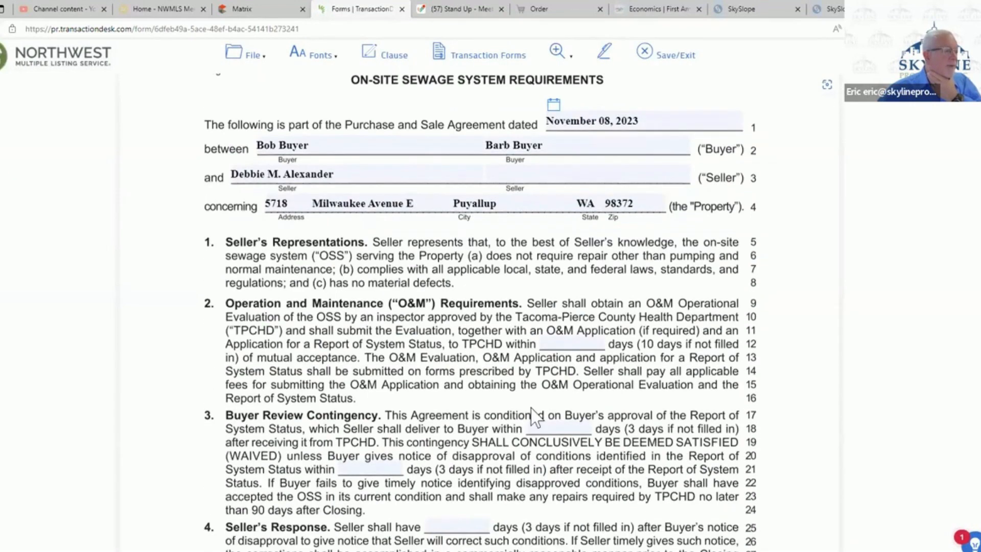
pyautogui.click(565, 344)
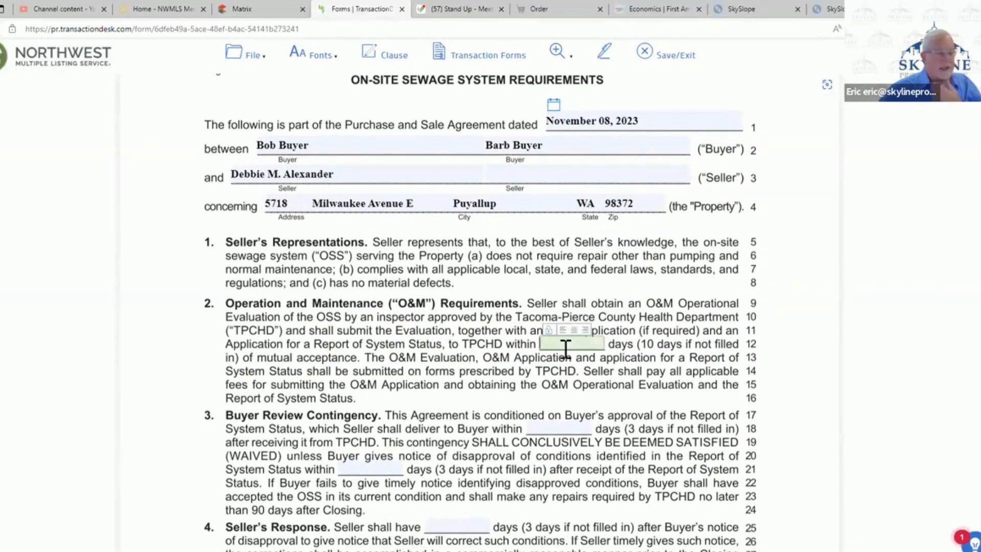
pyautogui.write('10')
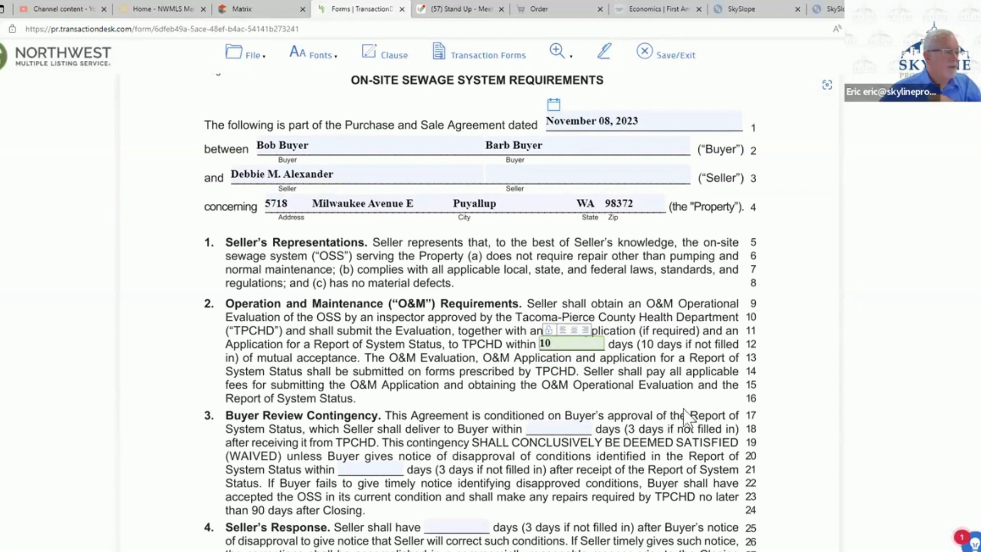
# - Enter 3 days for both Buyer Review Contingency periods and 3 days for Seller's Response in Form 22WW
pyautogui.click(551, 429)
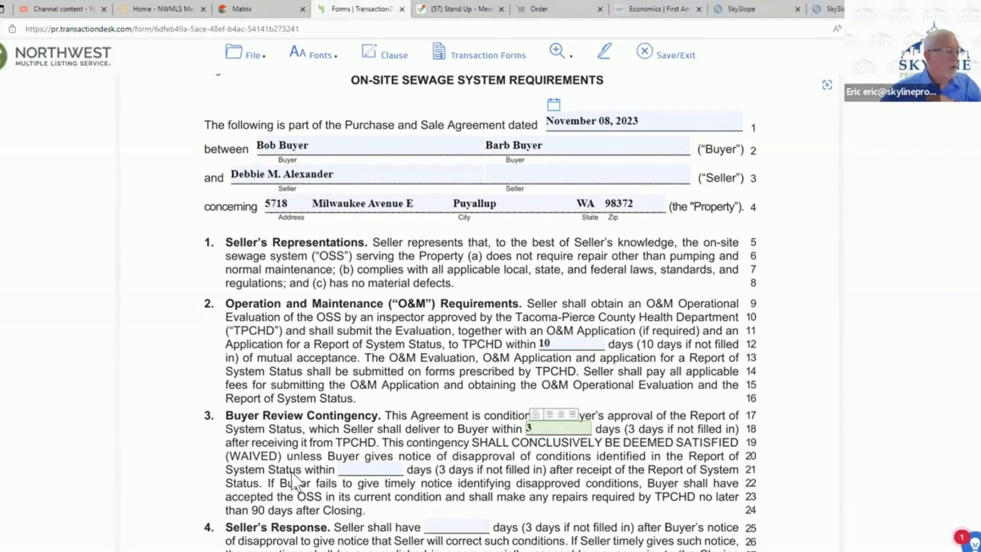
pyautogui.click(370, 470)
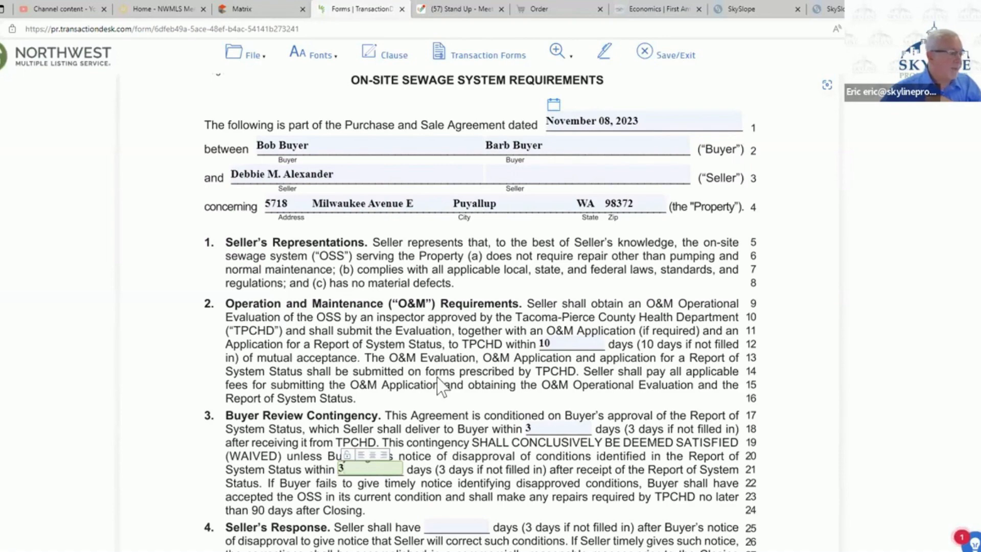
pyautogui.scroll(-3, 439, 380)
pyautogui.scroll(-2, 439, 378)
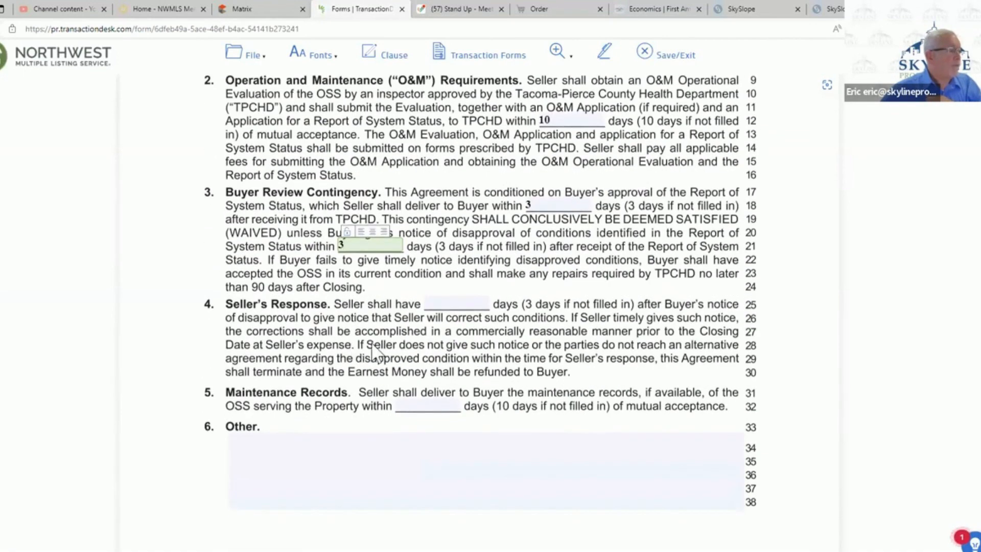
pyautogui.click(454, 304)
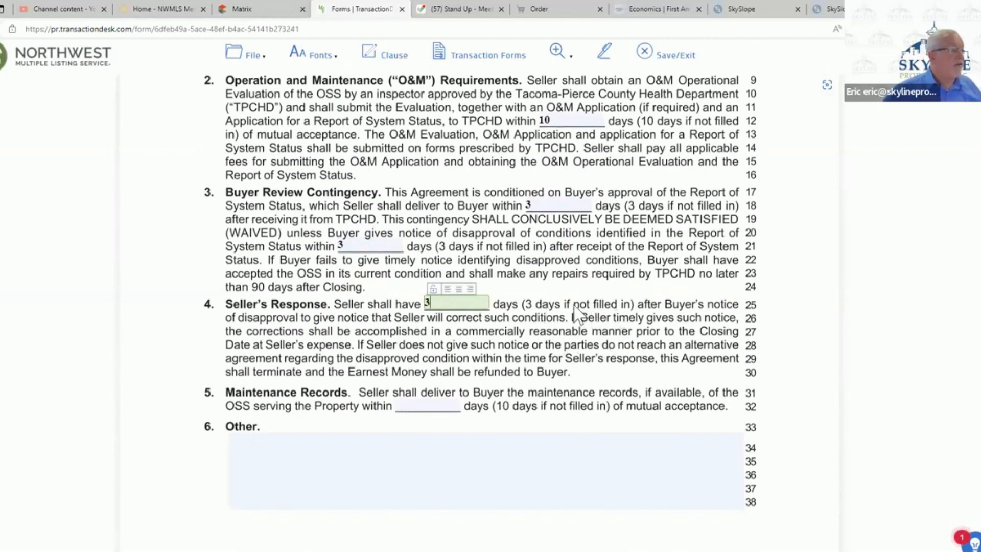
# - Set the Maintenance Records delivery period to 10 days of mutual acceptance, and save and exit Form 22WW
pyautogui.click(425, 406)
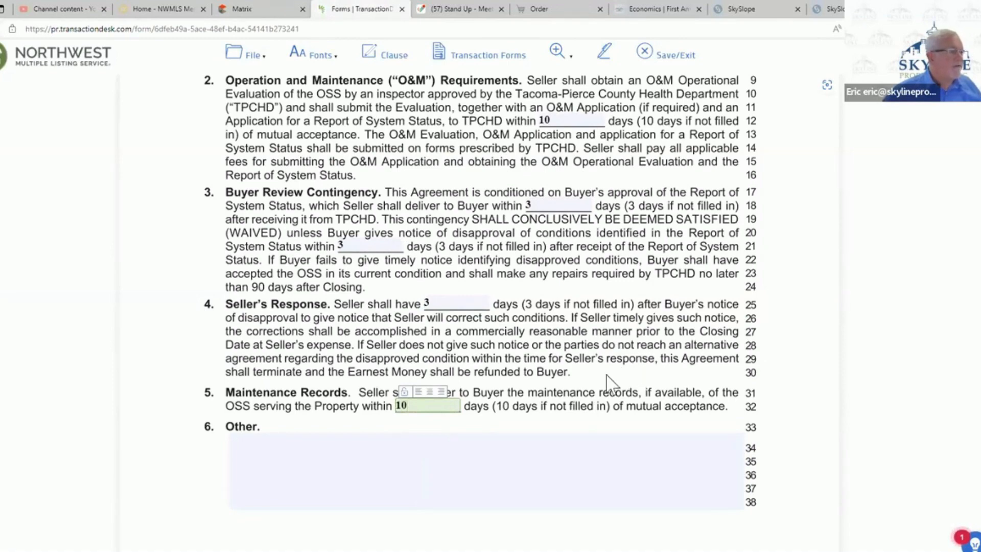
pyautogui.scroll(-2, 632, 372)
pyautogui.scroll(3, 638, 378)
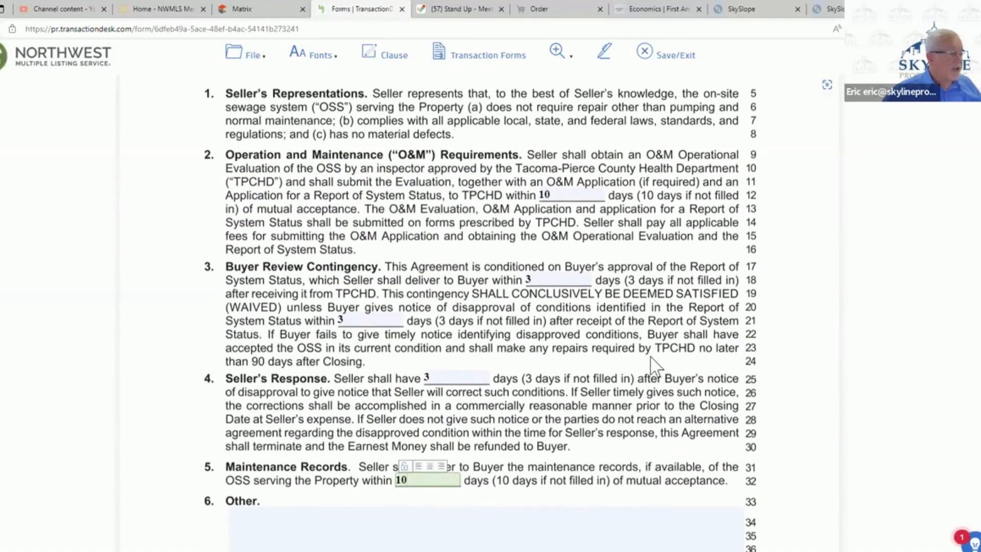
pyautogui.click(678, 56)
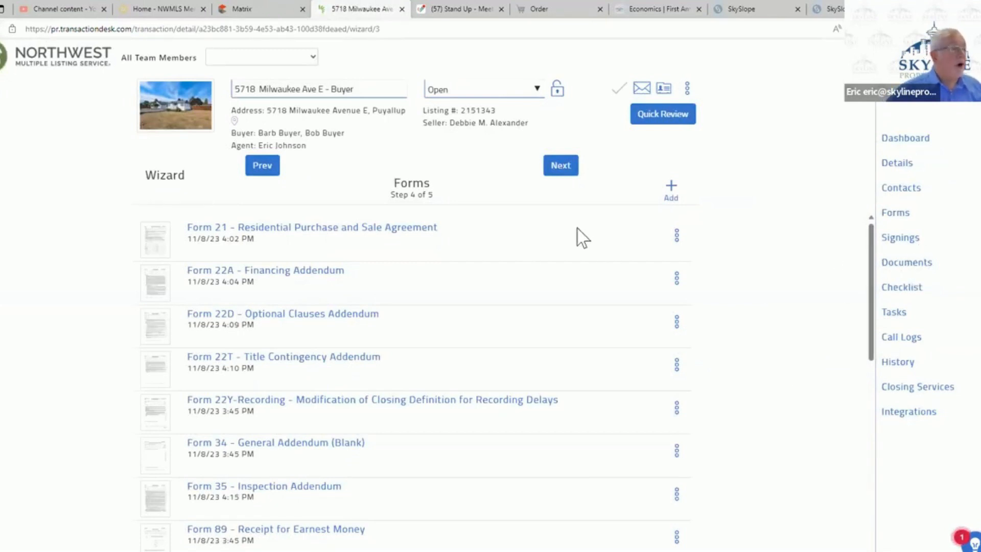
# - Delete 35P.pdf and Listing Flyer.pdf in the wizard's Documents step, and finish the wizard
pyautogui.click(560, 168)
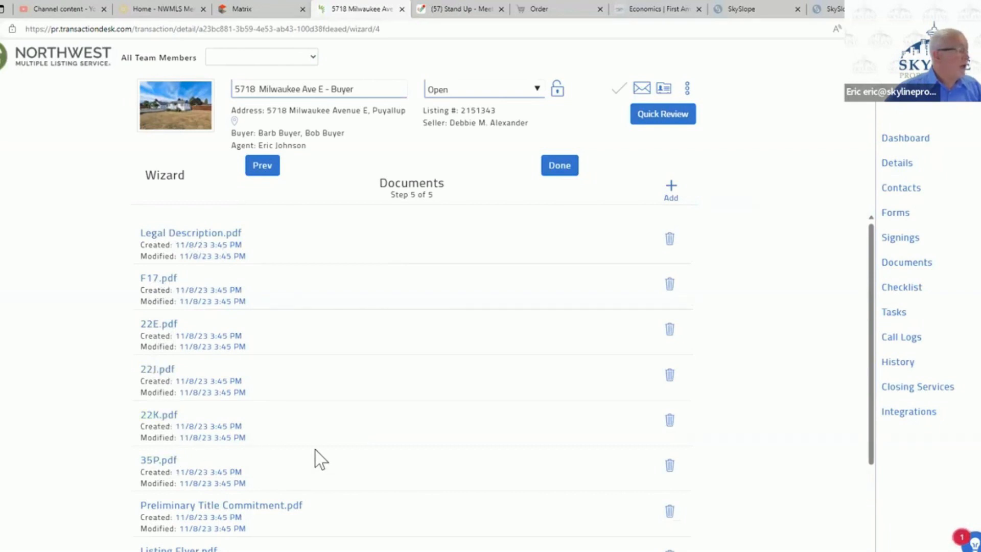
pyautogui.click(669, 464)
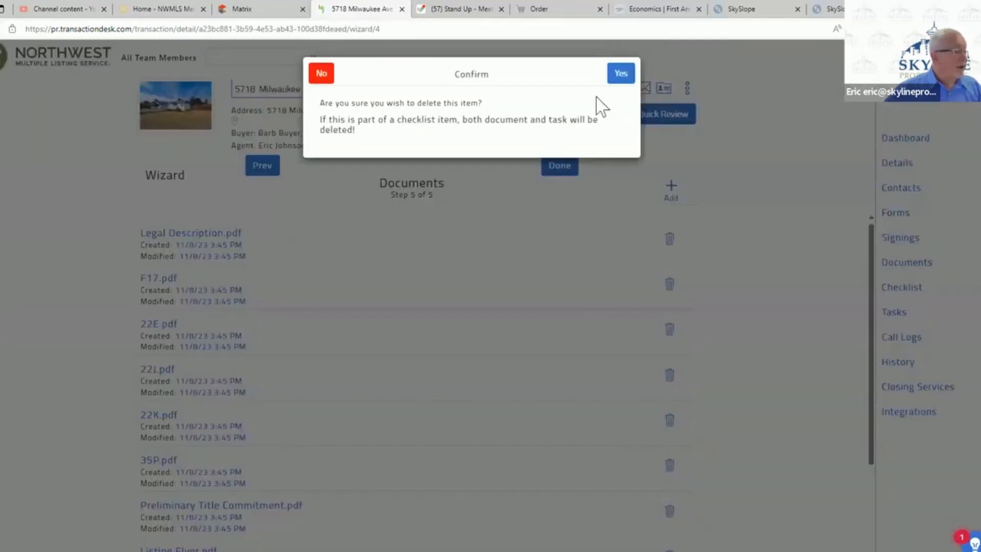
pyautogui.click(621, 74)
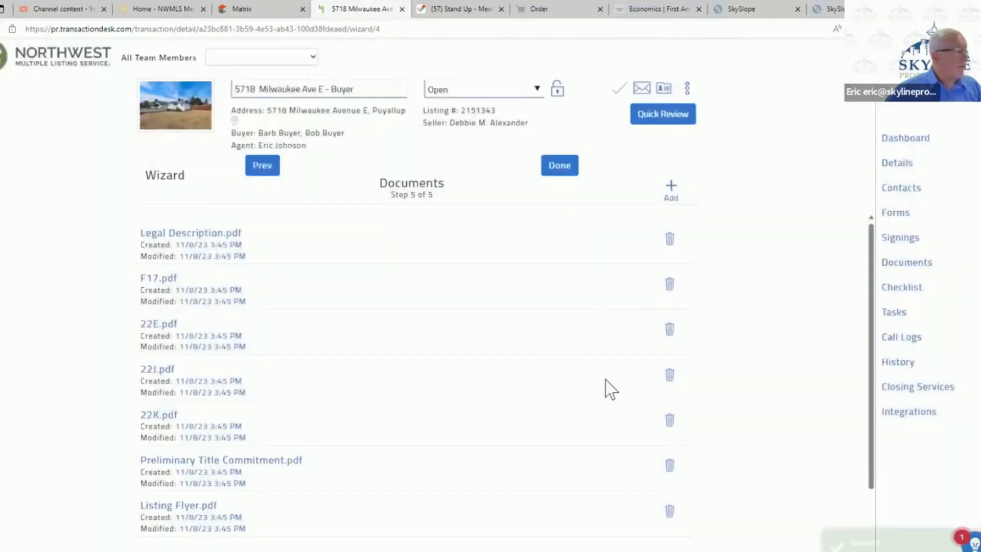
pyautogui.click(669, 510)
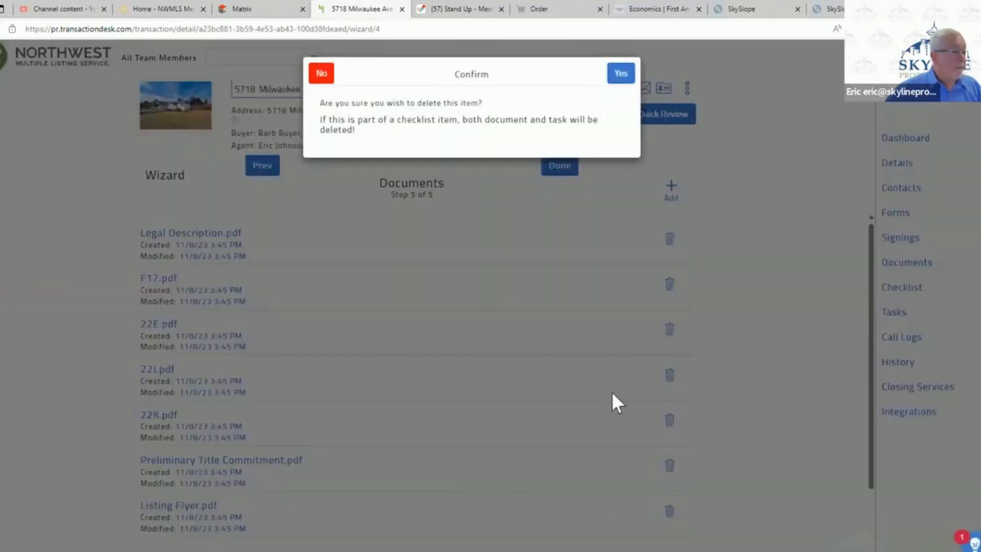
pyautogui.click(619, 75)
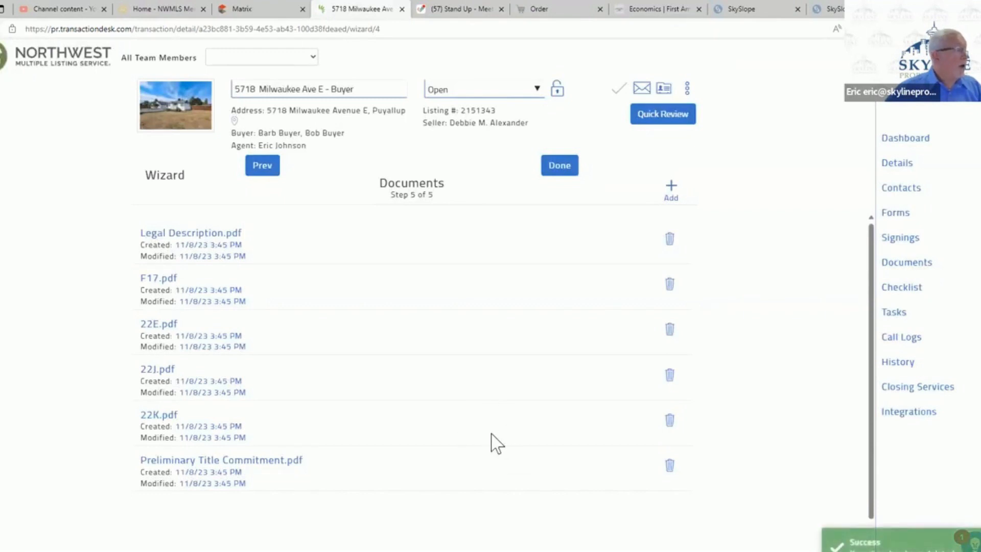
pyautogui.click(561, 166)
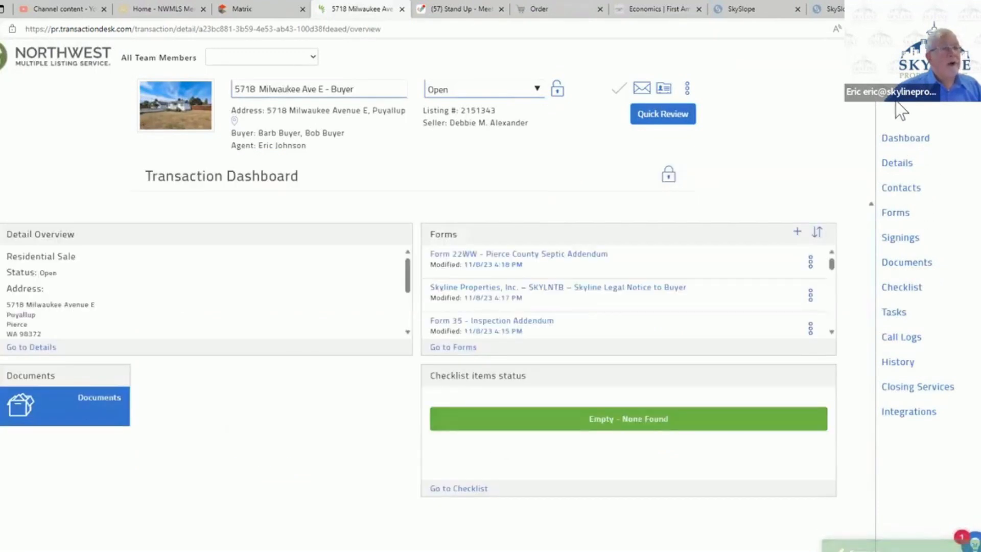
# - Select Forms 21, 22A, 22D, 22T, 22Y-Recording, 35 and 22WW from the transaction's forms and start an Authentisign signing with them
pyautogui.click(903, 220)
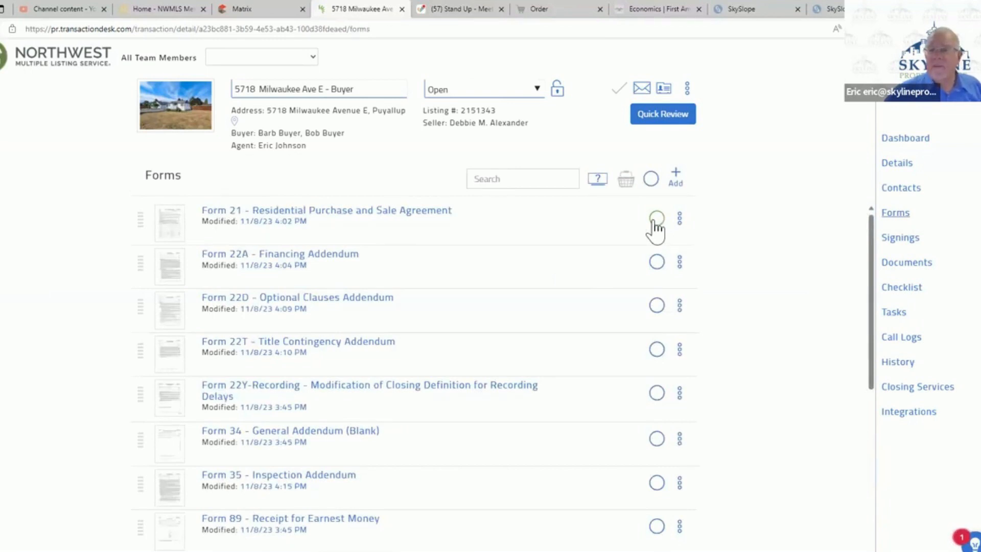
pyautogui.click(653, 221)
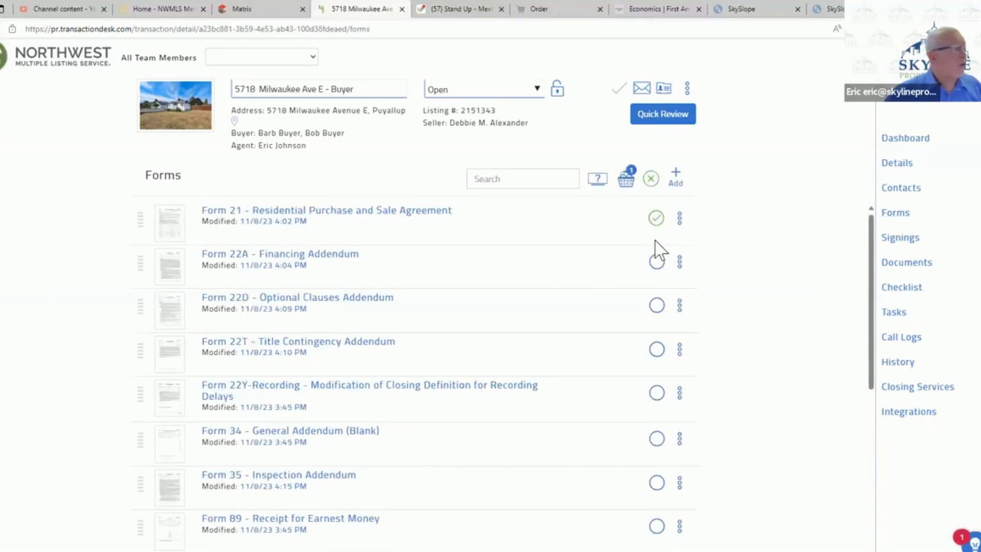
pyautogui.click(656, 261)
pyautogui.click(656, 351)
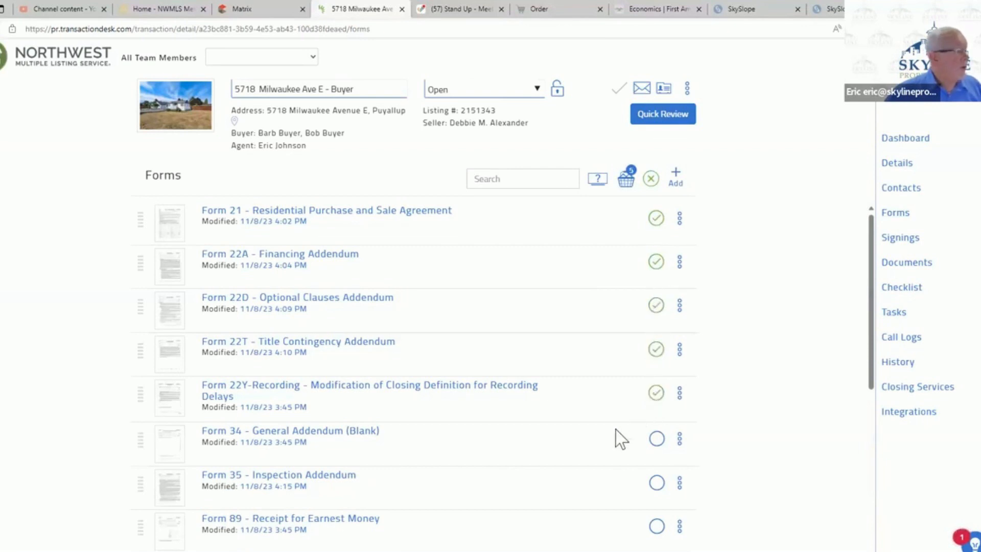
pyautogui.click(656, 485)
pyautogui.scroll(-2, 611, 423)
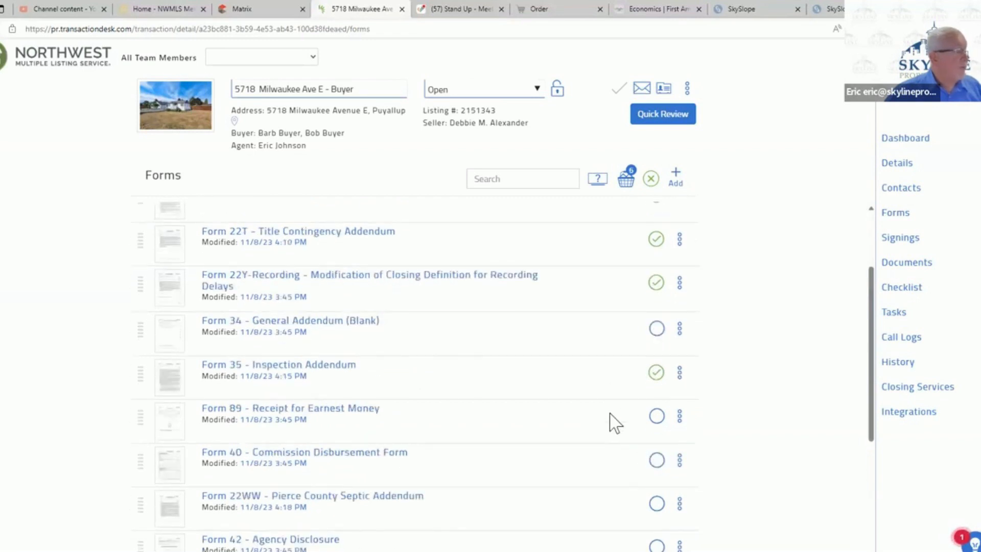
pyautogui.click(656, 503)
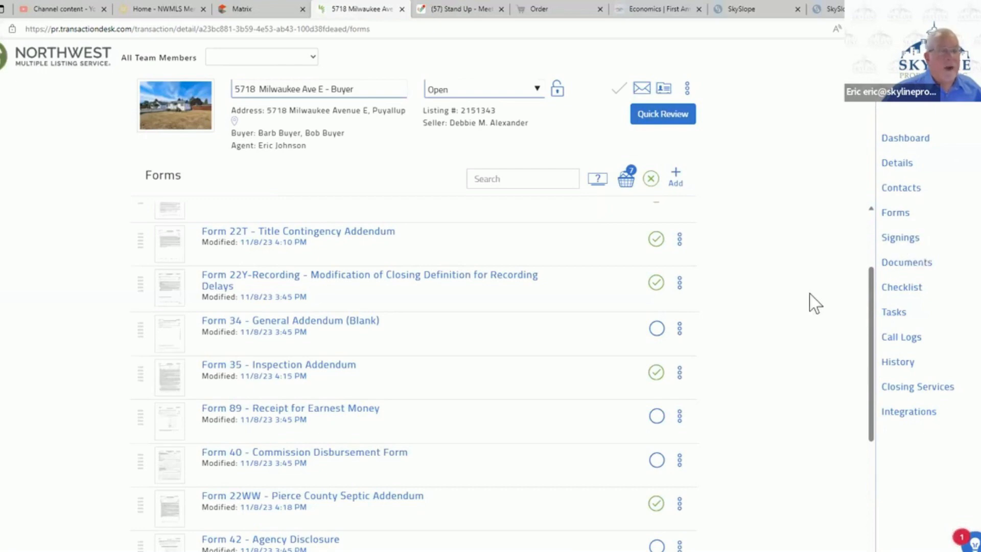
pyautogui.click(623, 186)
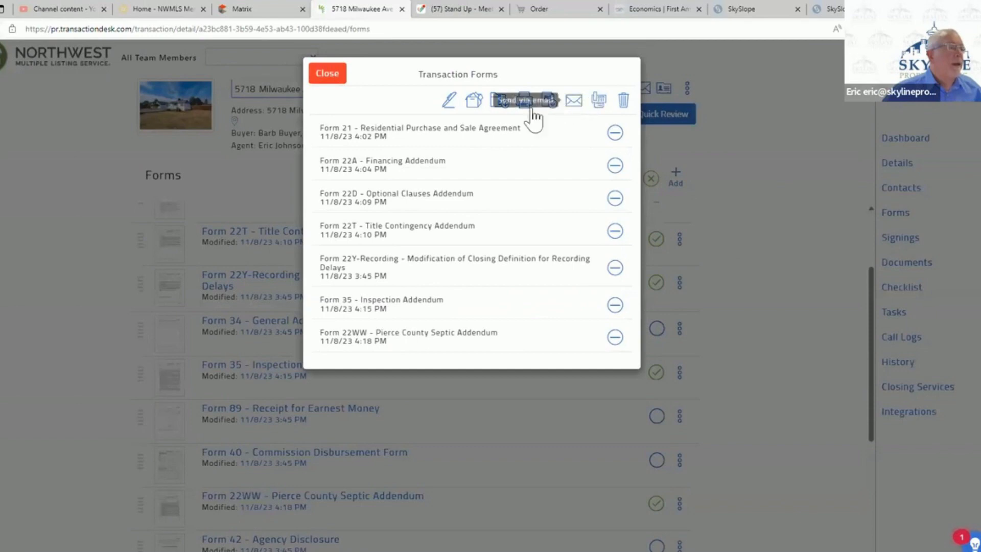
pyautogui.click(449, 102)
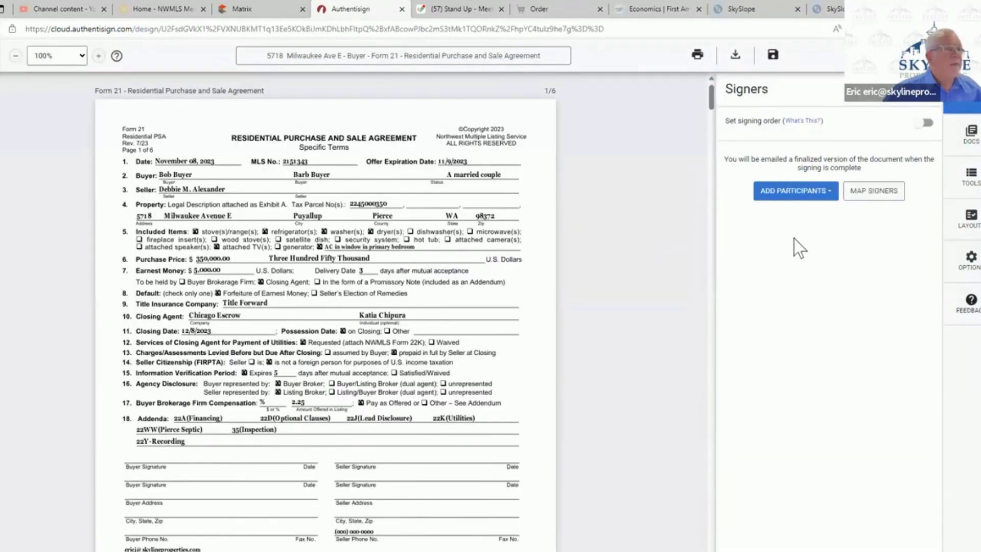
# - Add yourself as a remote signer and close the signing layout mappings without assigning a role
pyautogui.click(798, 196)
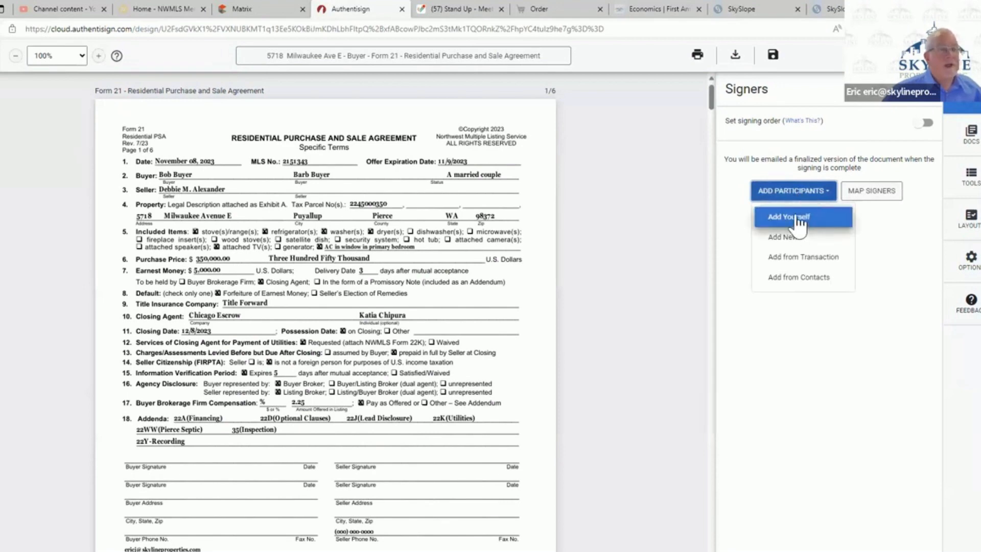
pyautogui.click(795, 219)
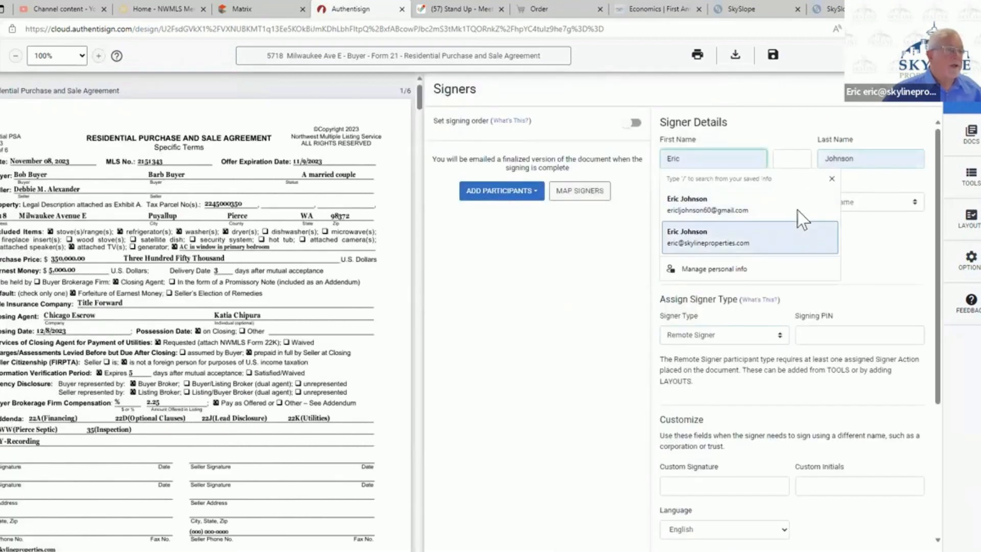
pyautogui.click(904, 367)
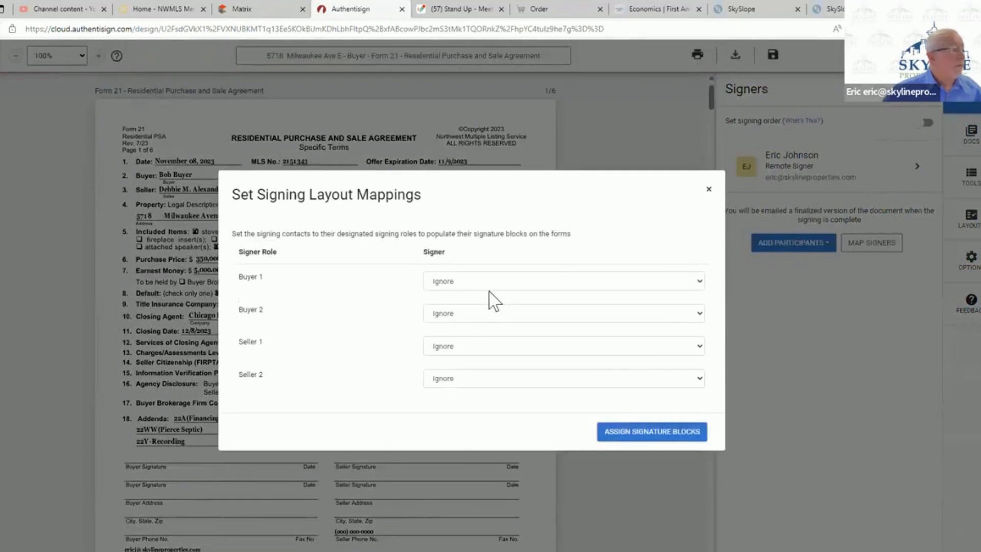
pyautogui.click(490, 289)
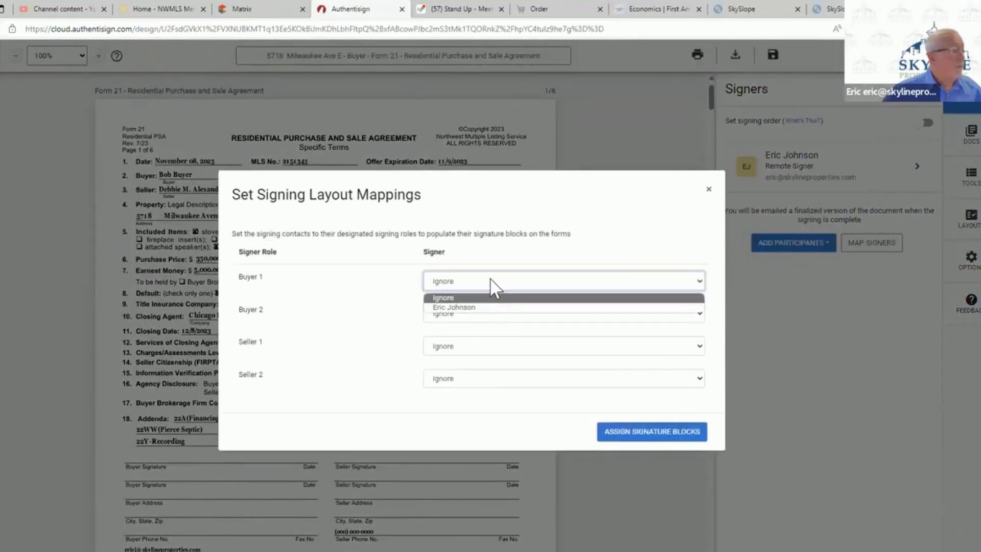
pyautogui.click(669, 348)
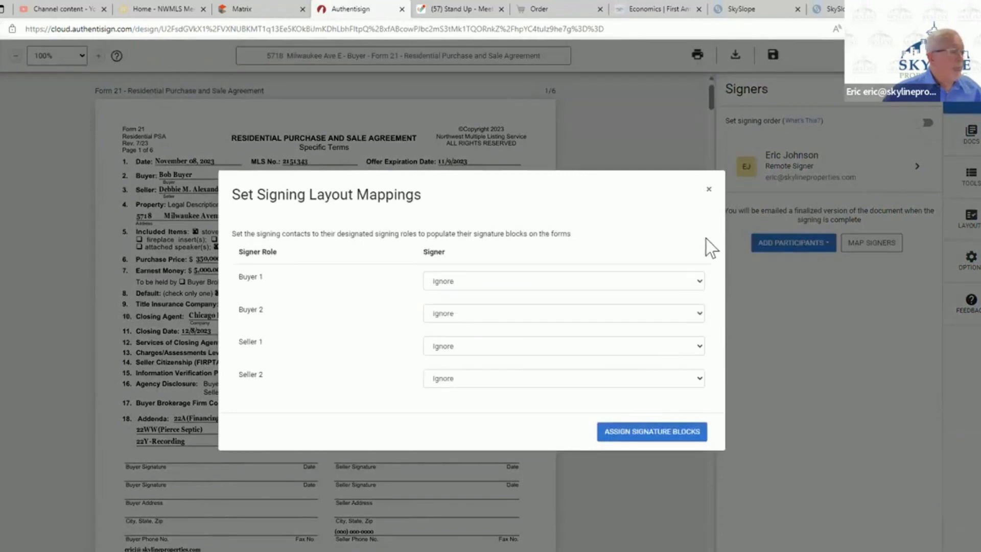
pyautogui.click(709, 190)
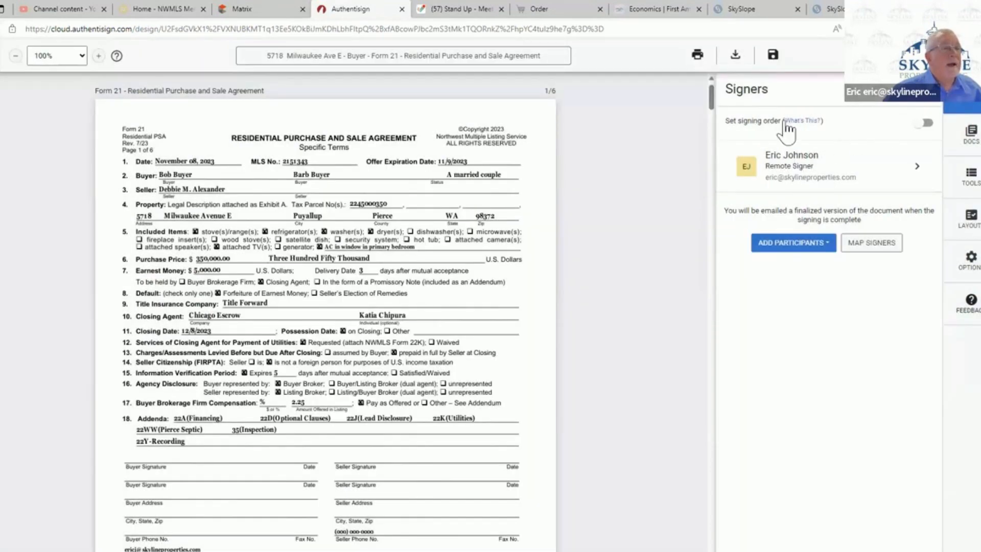
# - Add both buyers from the transaction as remote signers with signature blocks, and check their signer-role mappings
pyautogui.click(795, 249)
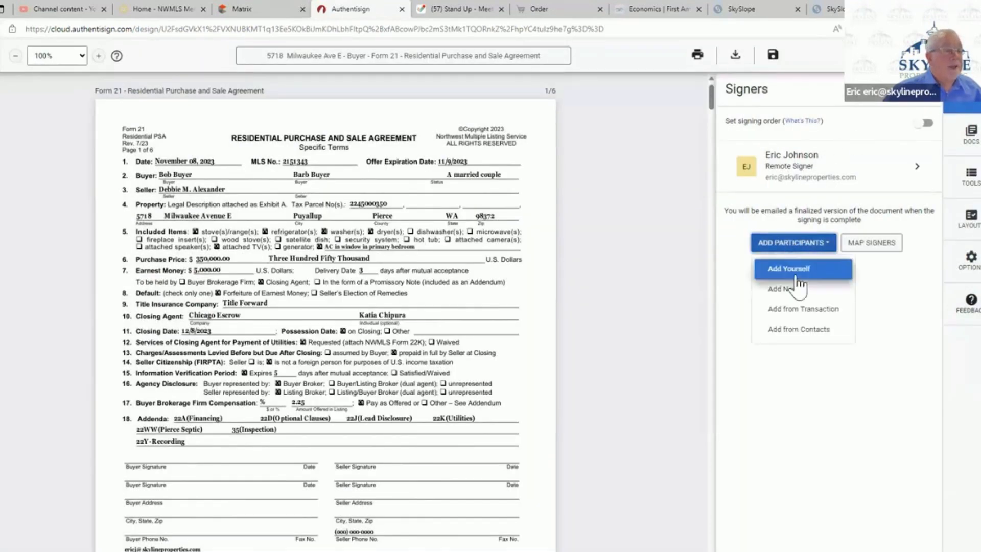
pyautogui.click(794, 312)
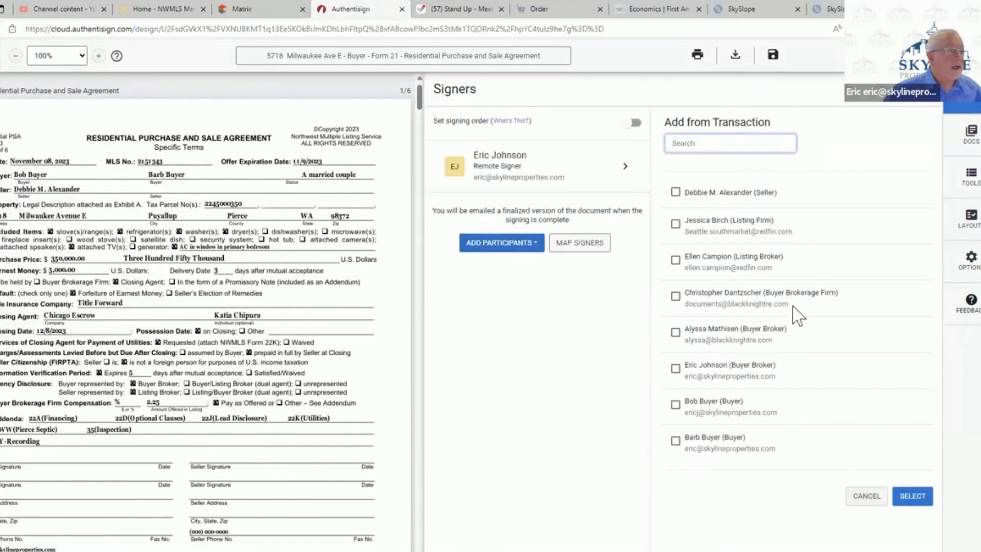
pyautogui.click(680, 407)
pyautogui.click(675, 405)
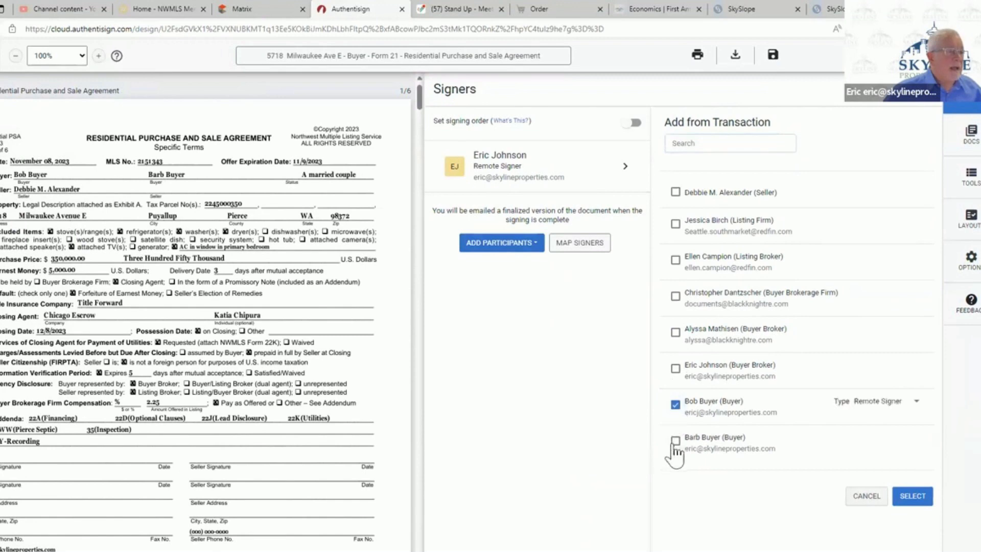
pyautogui.click(675, 441)
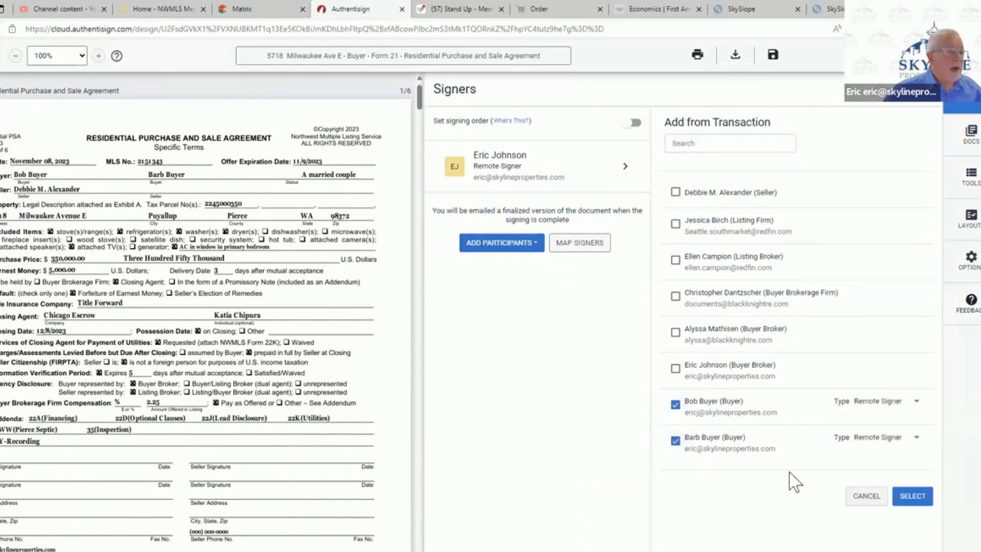
pyautogui.click(924, 499)
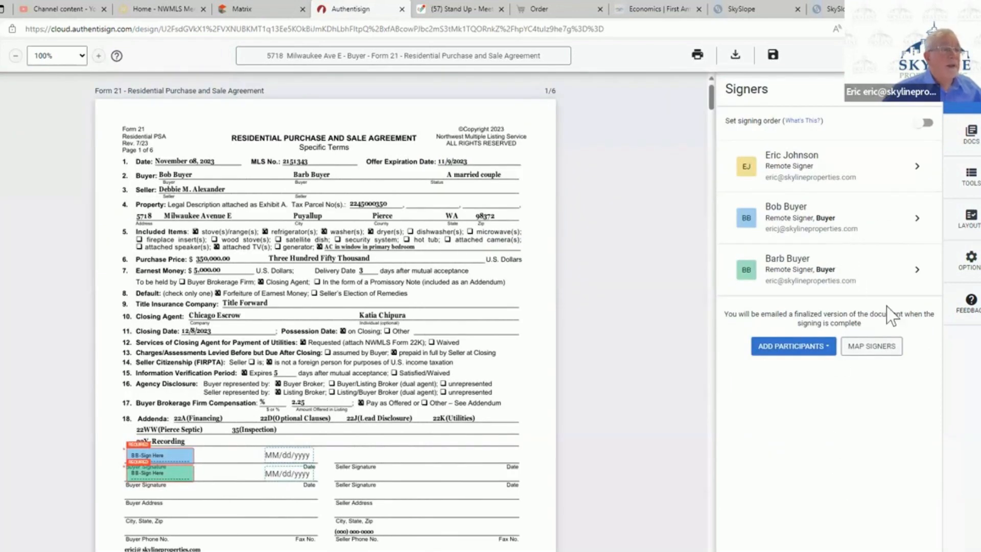
pyautogui.click(884, 347)
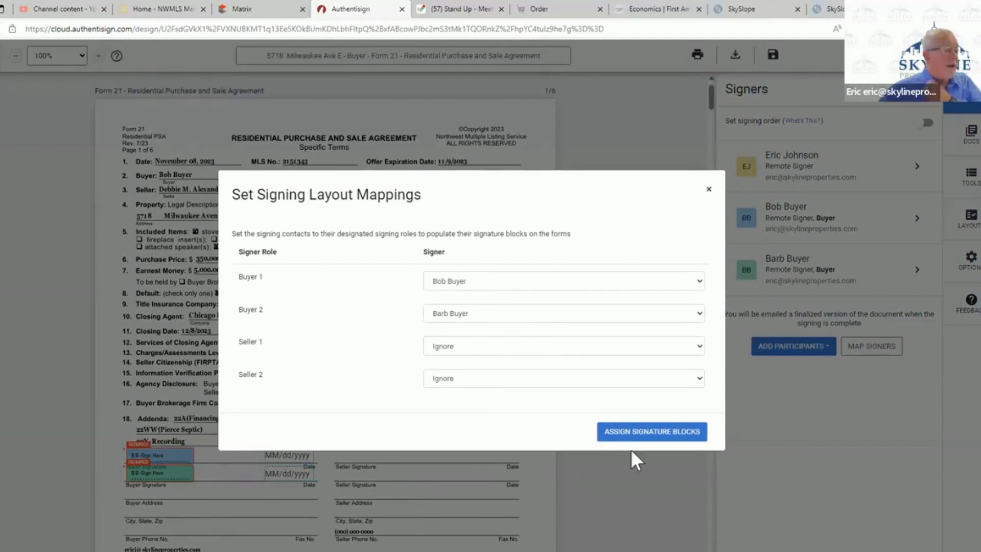
pyautogui.click(708, 195)
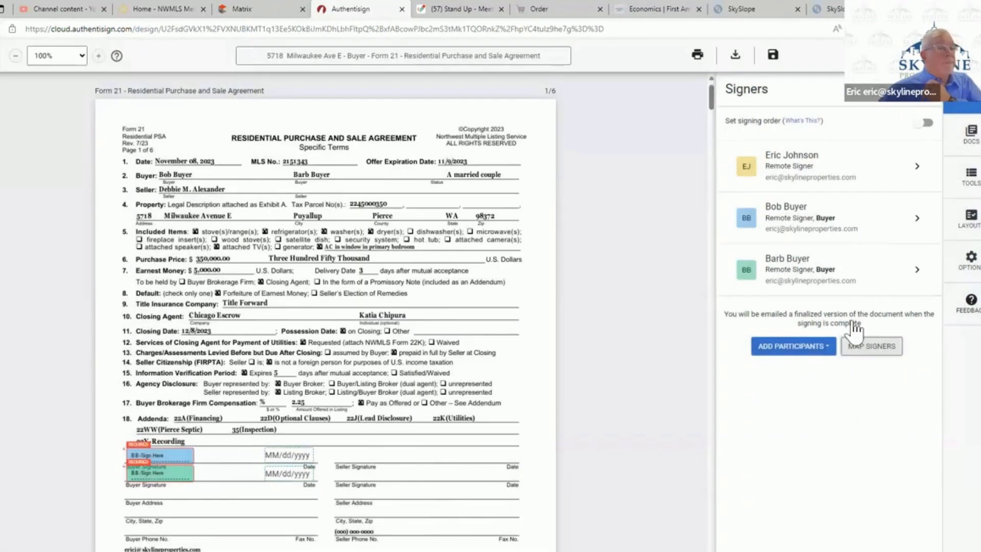
# - Add Legal Description, F17, 22E, 22J and 22K from the transaction to the signing, and assign the buyers' signature blocks
pyautogui.click(970, 135)
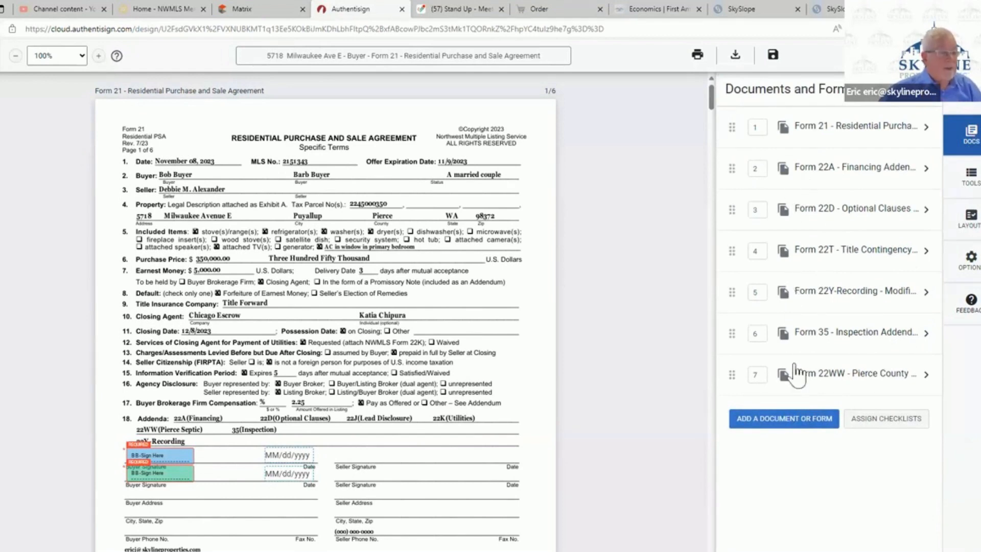
pyautogui.click(793, 420)
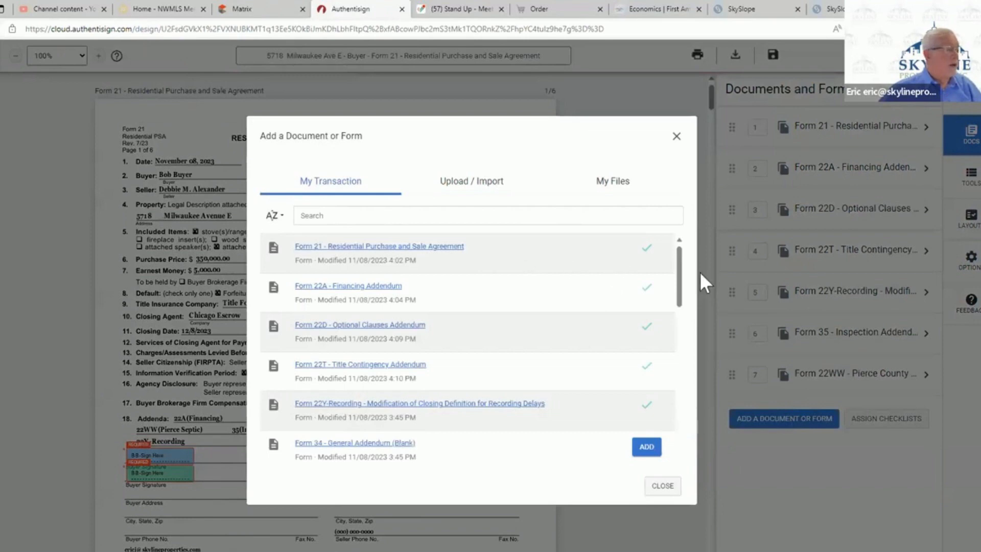
pyautogui.moveTo(679, 280); pyautogui.dragTo(668, 398)
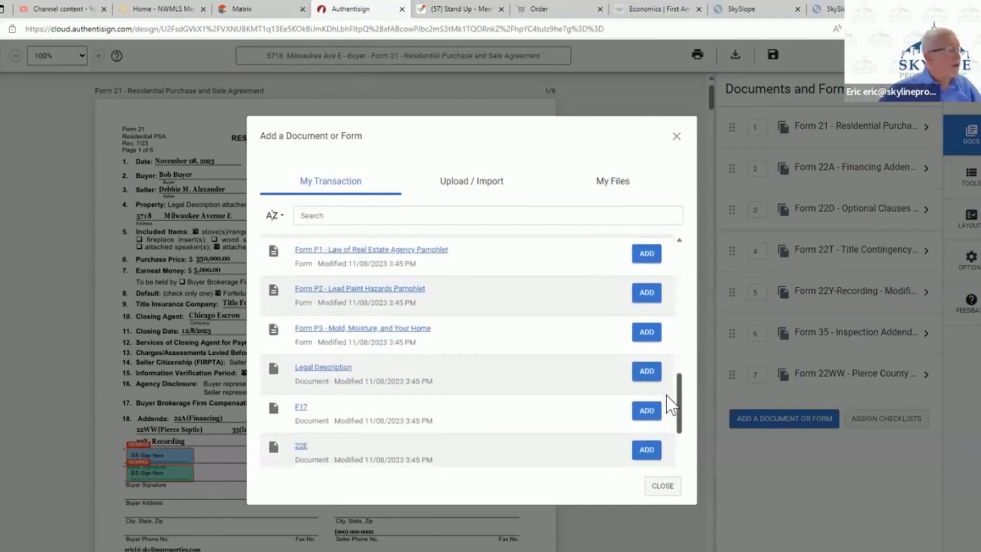
pyautogui.click(647, 377)
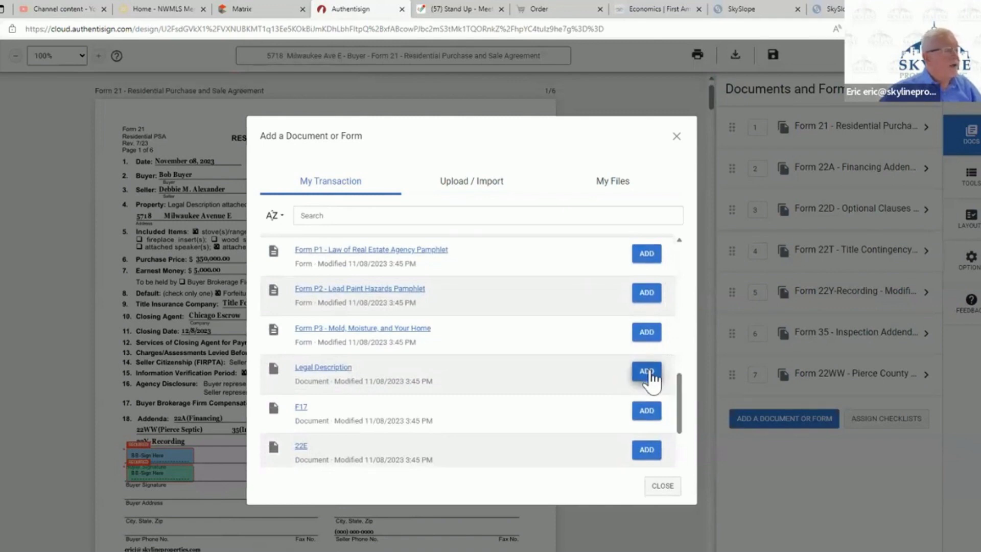
pyautogui.click(644, 410)
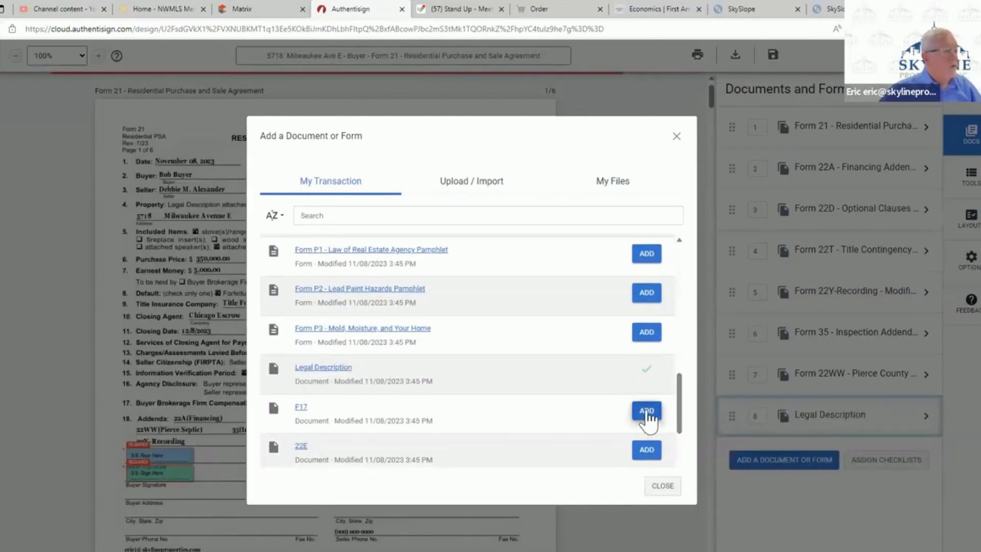
pyautogui.click(646, 449)
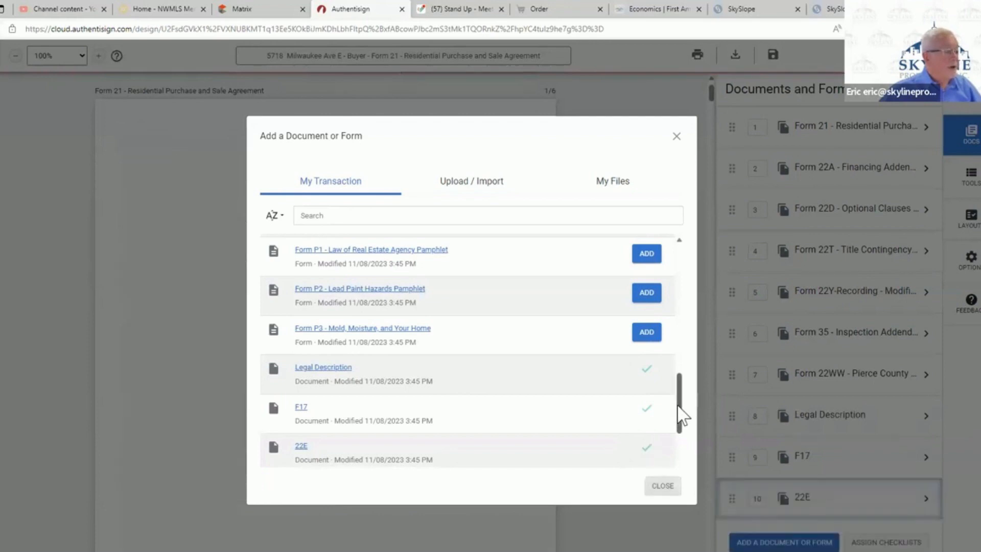
pyautogui.moveTo(681, 422); pyautogui.dragTo(682, 448)
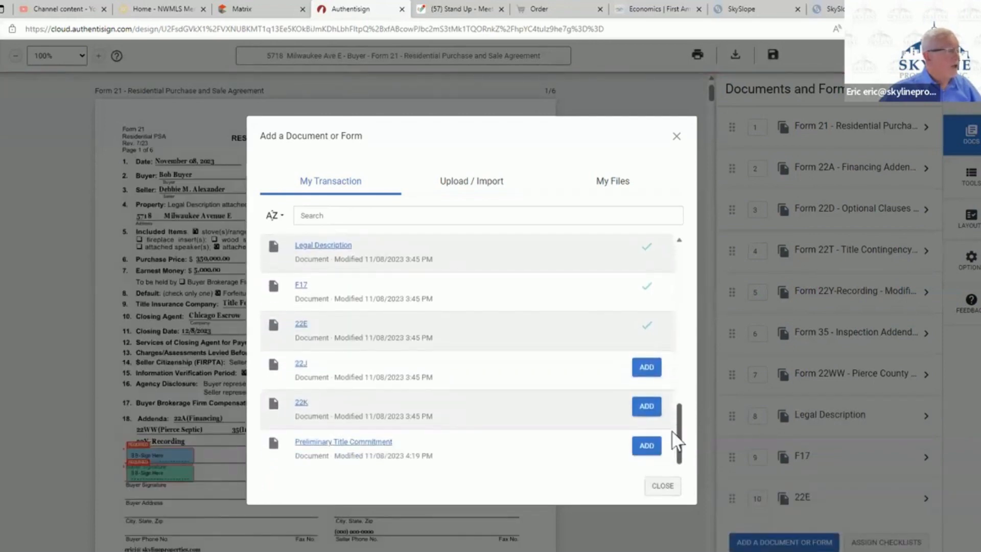
pyautogui.click(646, 367)
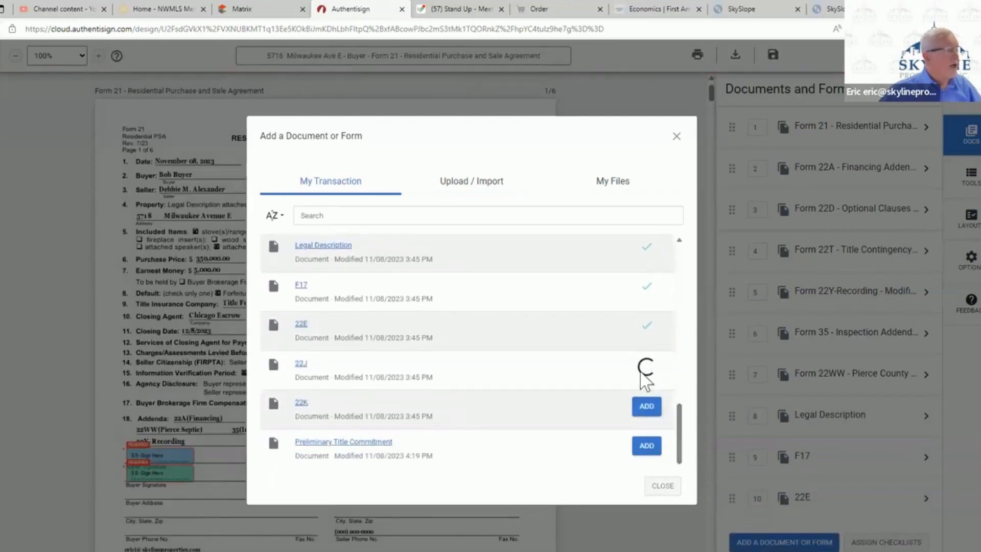
pyautogui.click(647, 407)
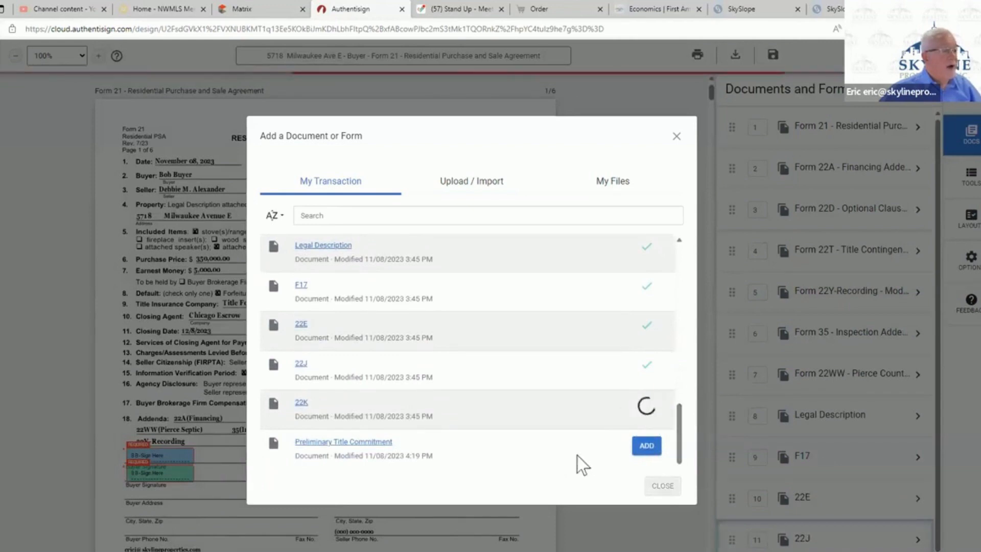
pyautogui.click(663, 134)
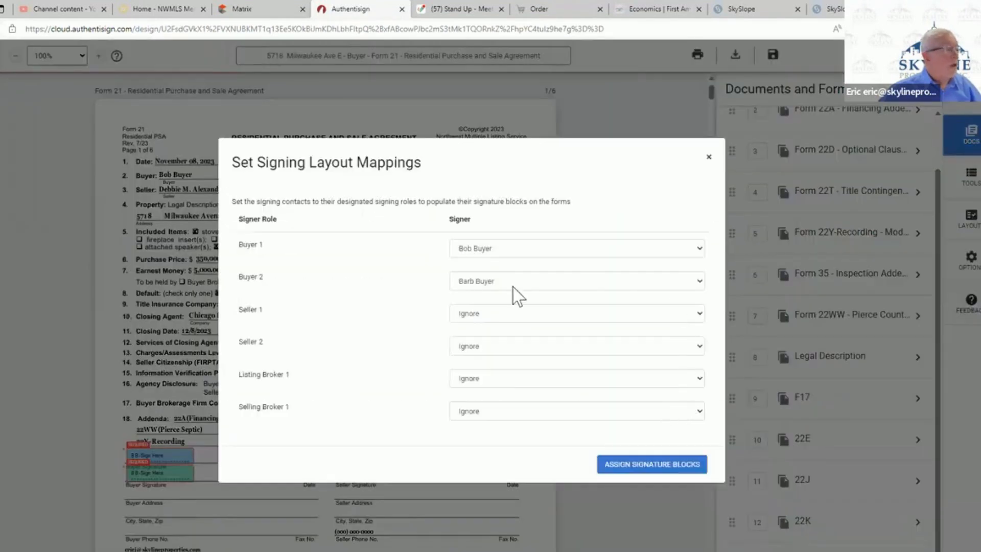
pyautogui.click(656, 465)
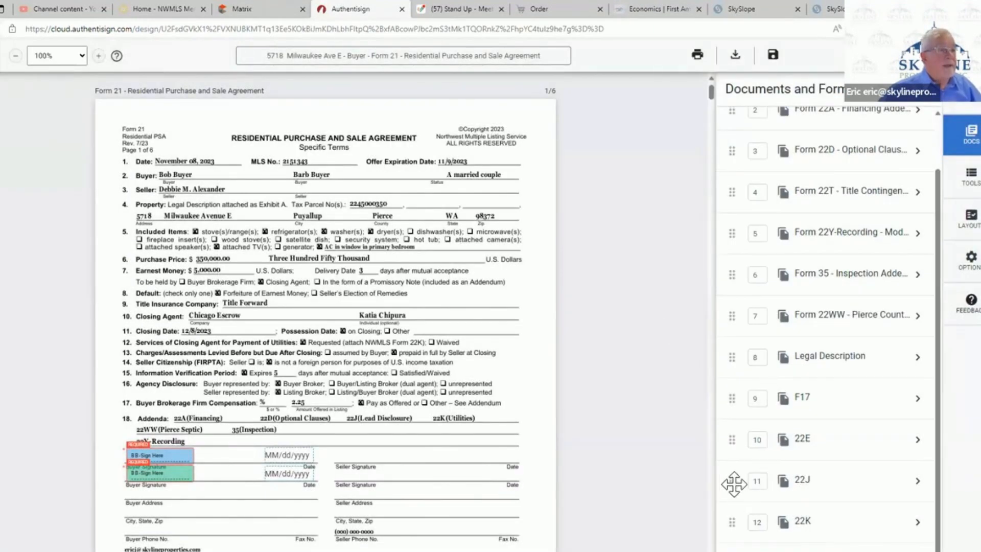
# - Reorder the signing documents so 22E, 22J and 22K follow Form 22D, and Form 22WW comes directly before Form 22Y-Recording
pyautogui.moveTo(733, 483); pyautogui.dragTo(738, 192)
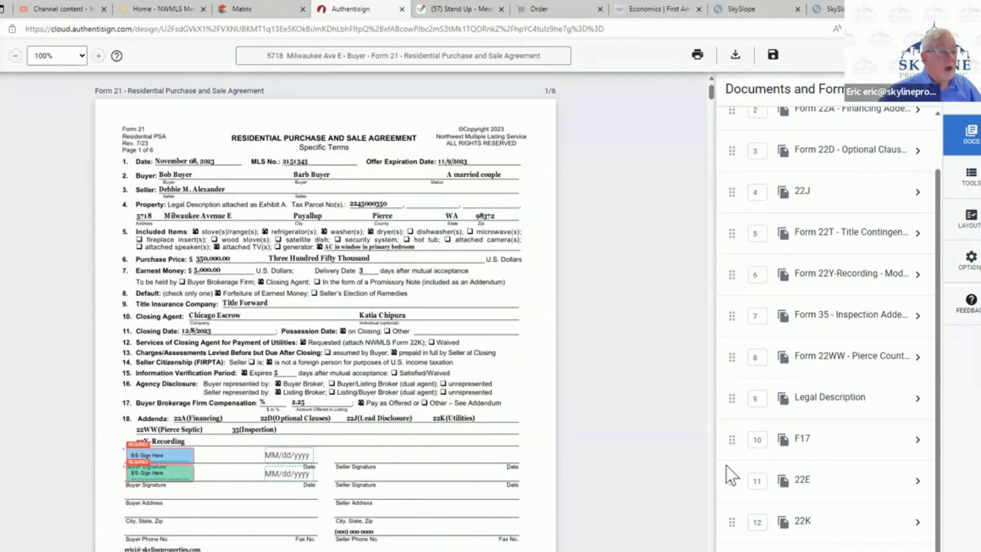
pyautogui.moveTo(734, 481); pyautogui.dragTo(744, 197)
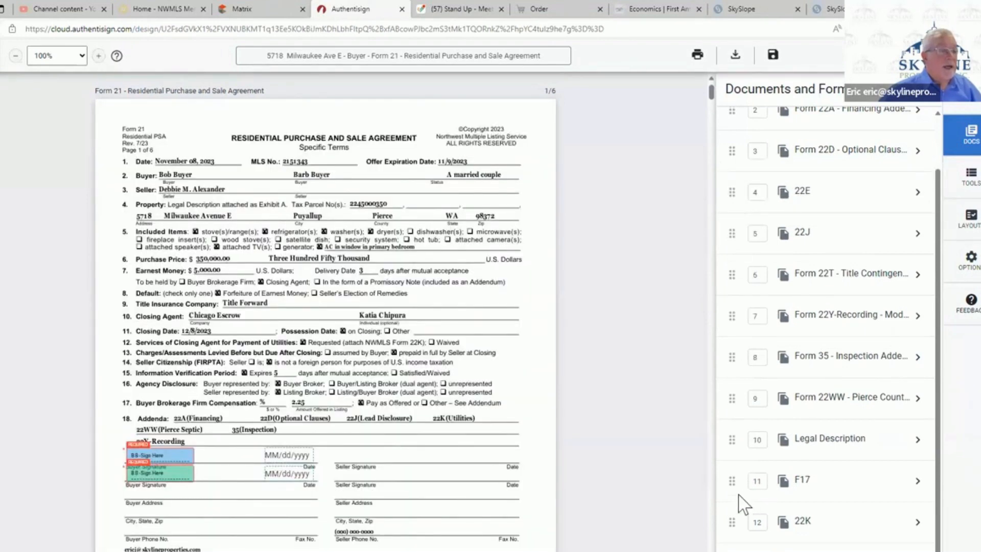
pyautogui.moveTo(732, 524); pyautogui.dragTo(739, 280)
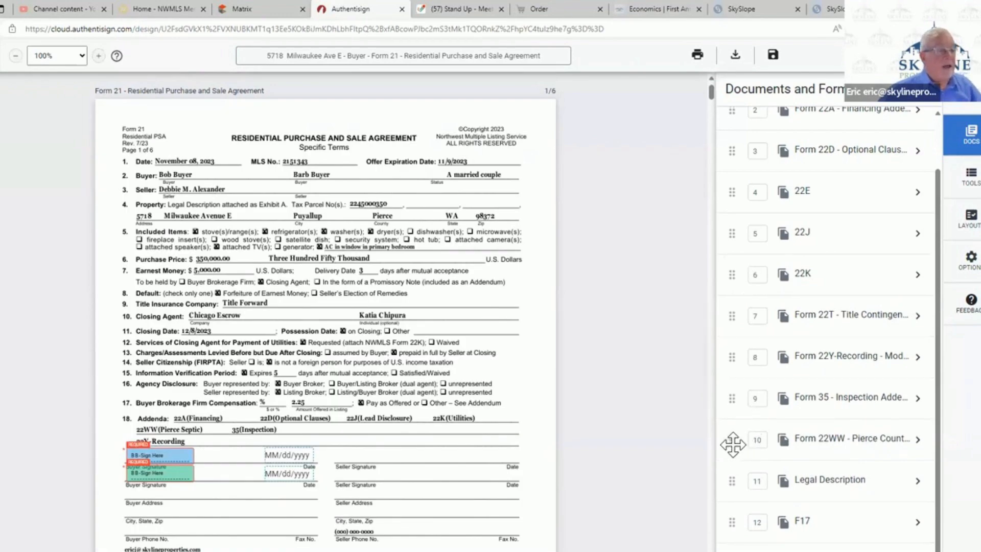
pyautogui.moveTo(733, 444); pyautogui.dragTo(732, 371)
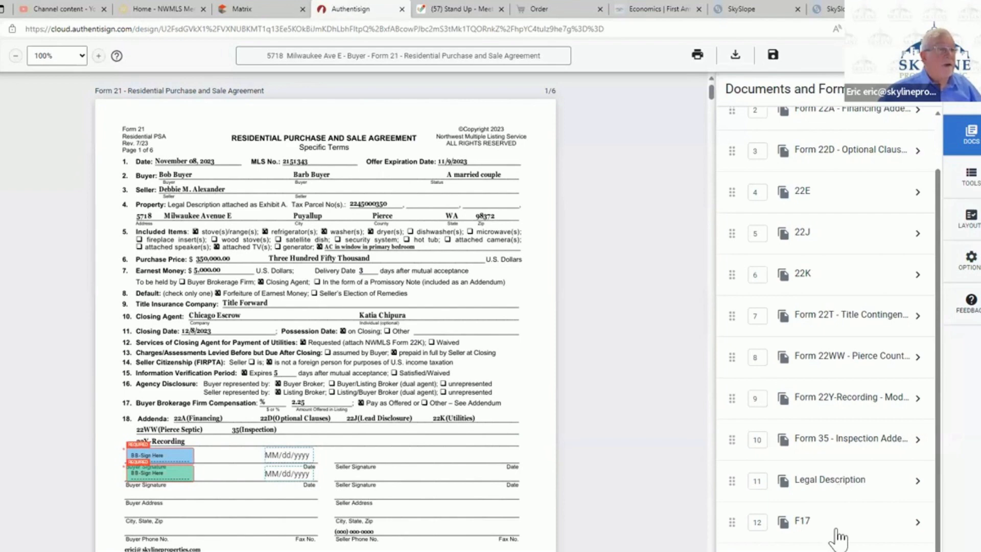
# - Review the signing document order, then check the buyers' signature, initials and date fields on every page of Form 21
pyautogui.scroll(2, 837, 533)
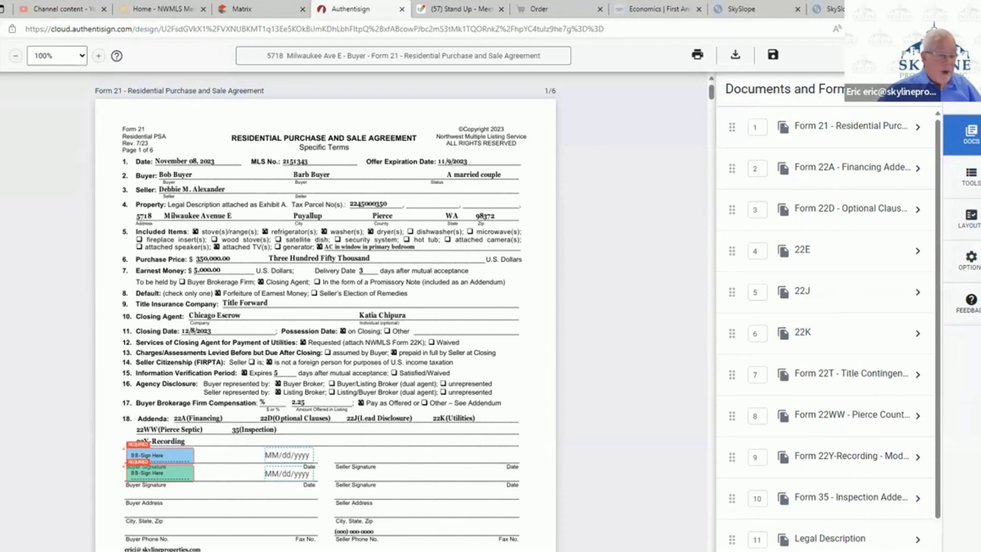
pyautogui.scroll(-1, 833, 508)
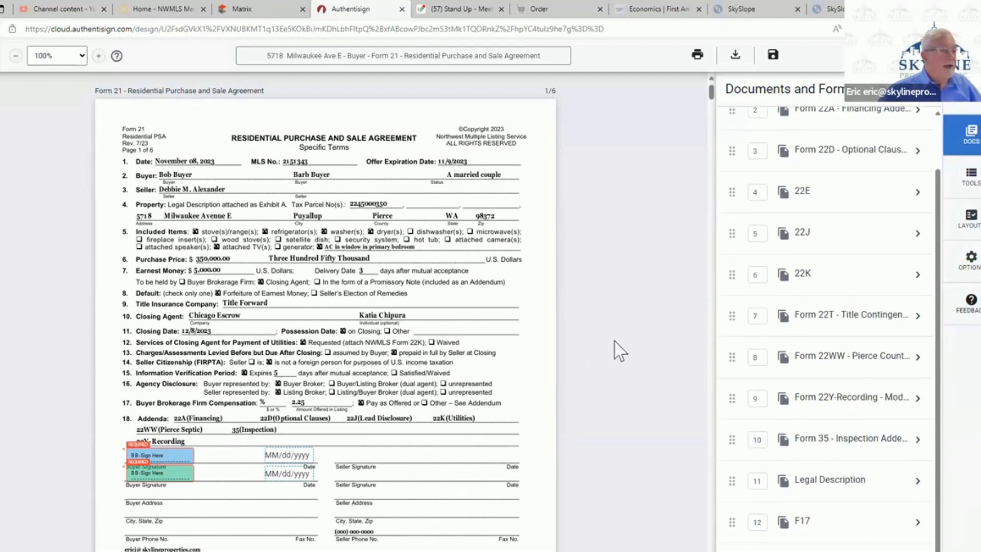
pyautogui.scroll(-3, 472, 275)
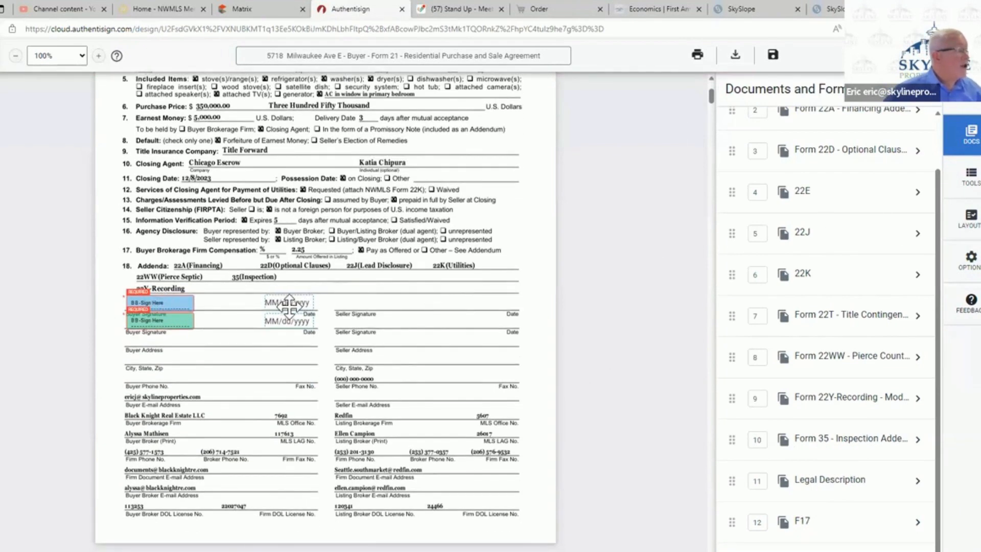
pyautogui.scroll(-15, 393, 312)
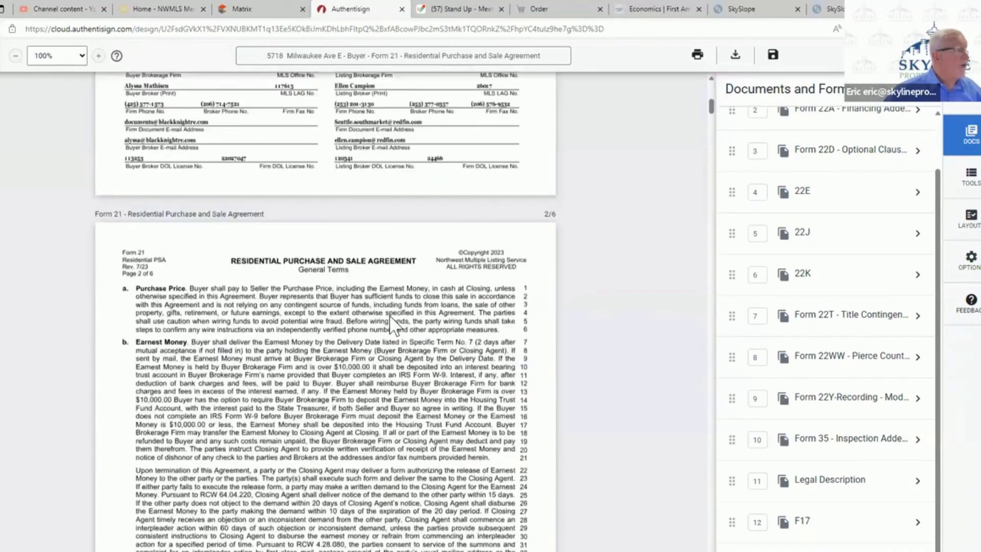
pyautogui.scroll(-12, 391, 327)
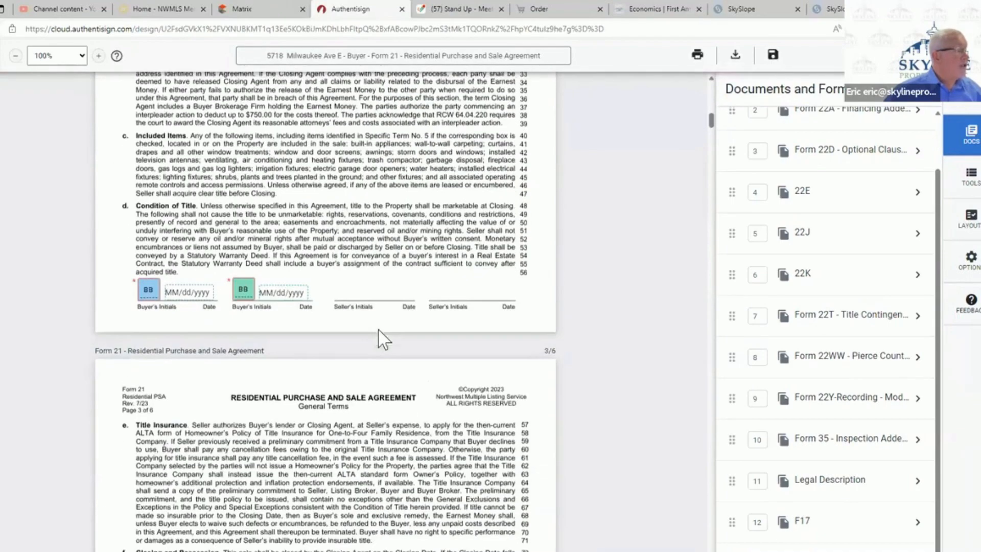
pyautogui.scroll(-12, 374, 353)
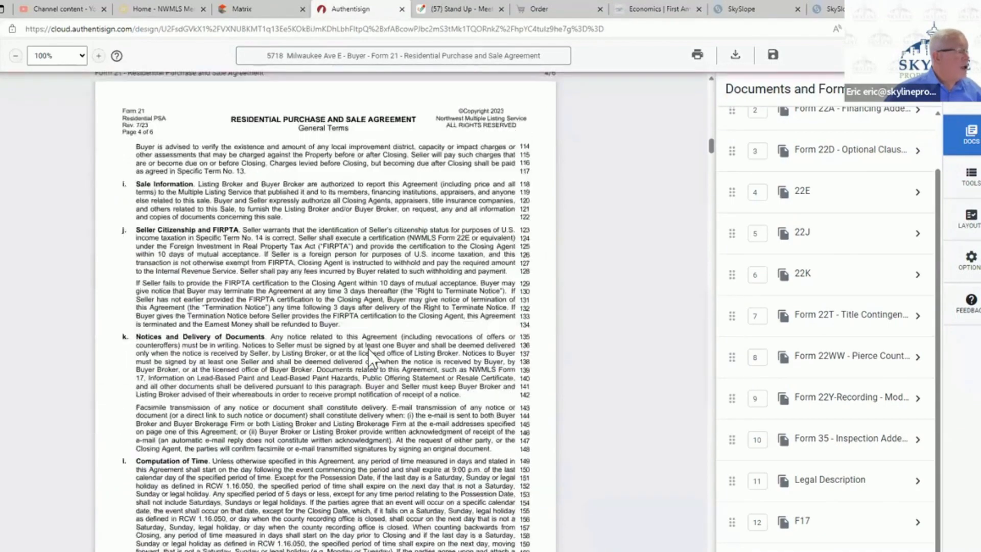
pyautogui.scroll(20, 372, 357)
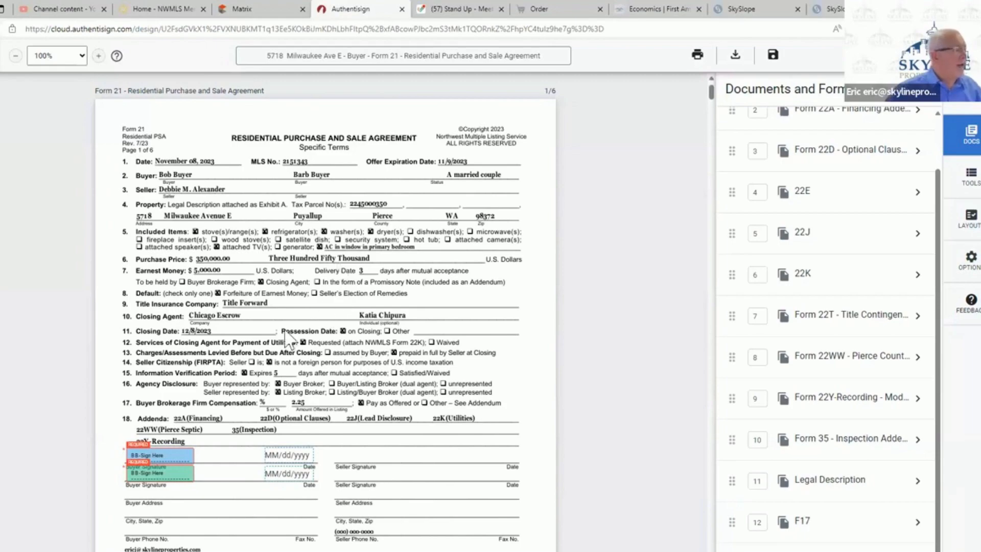
pyautogui.scroll(-20, 295, 344)
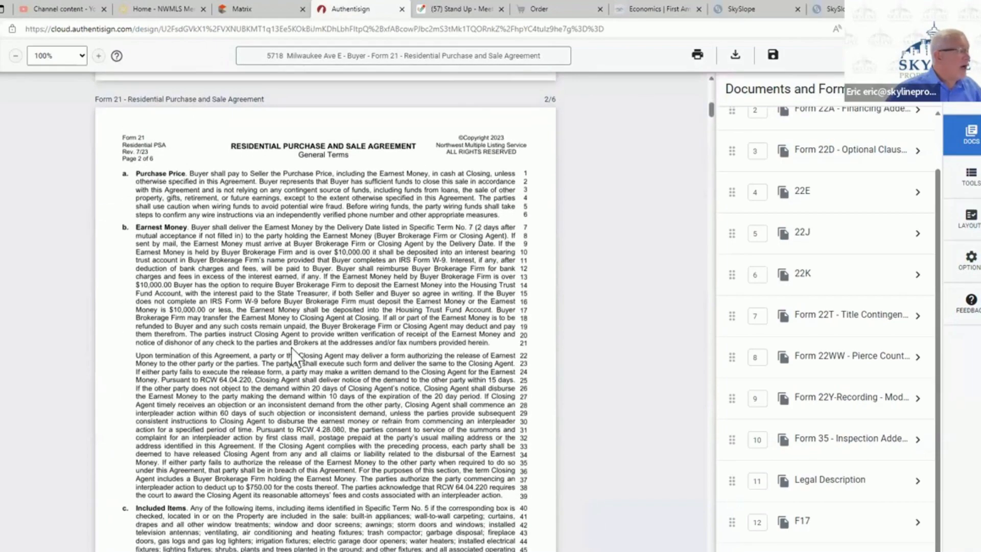
pyautogui.scroll(-15, 291, 353)
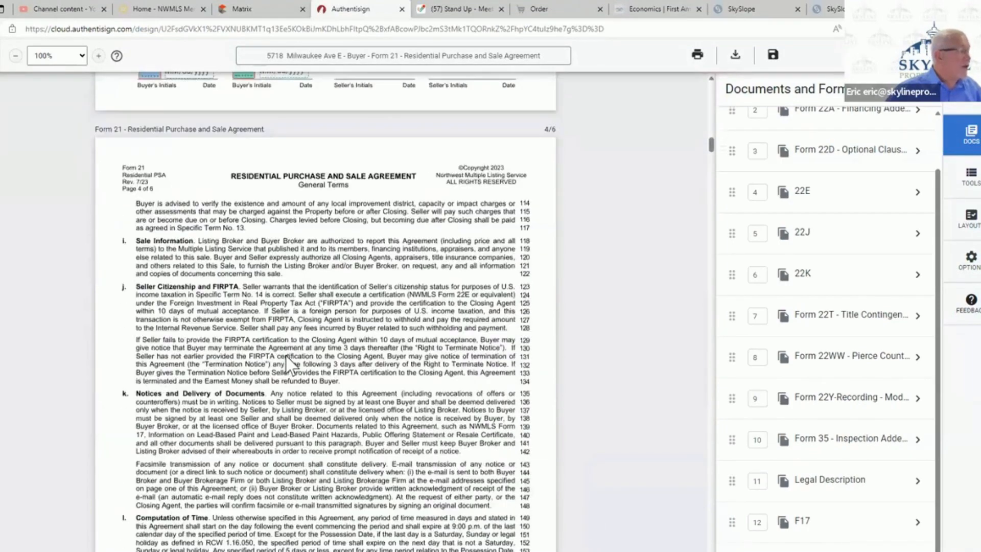
pyautogui.scroll(-10, 290, 365)
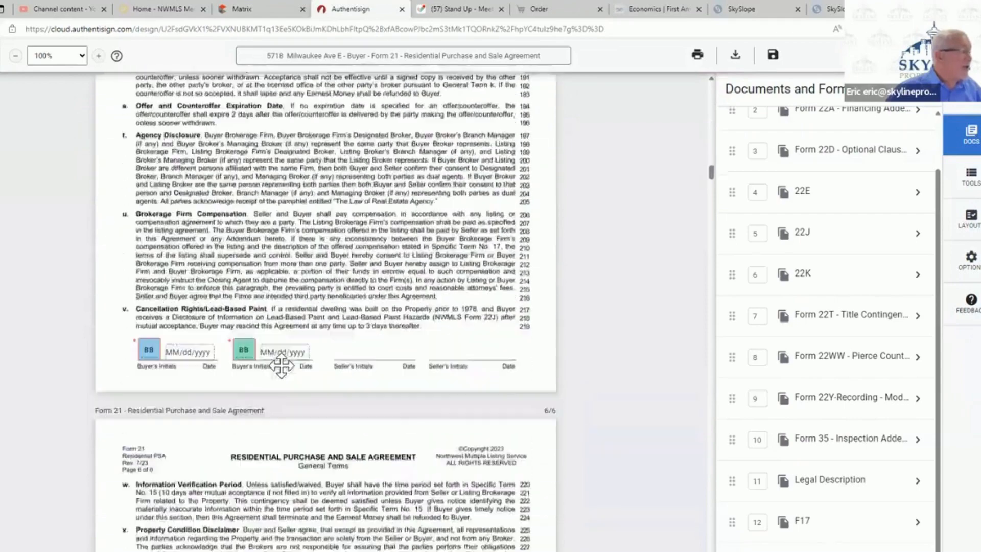
pyautogui.scroll(-8, 285, 382)
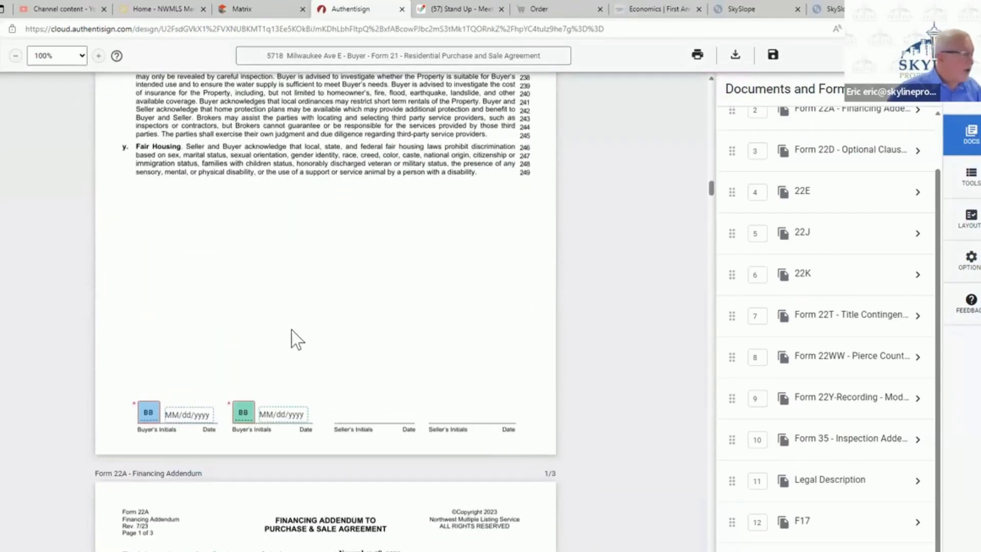
# - Check the filled-in terms and the buyers' initials fields on Form 22A and Form 22D, and look over the seller-signed 22E
pyautogui.scroll(-7, 296, 322)
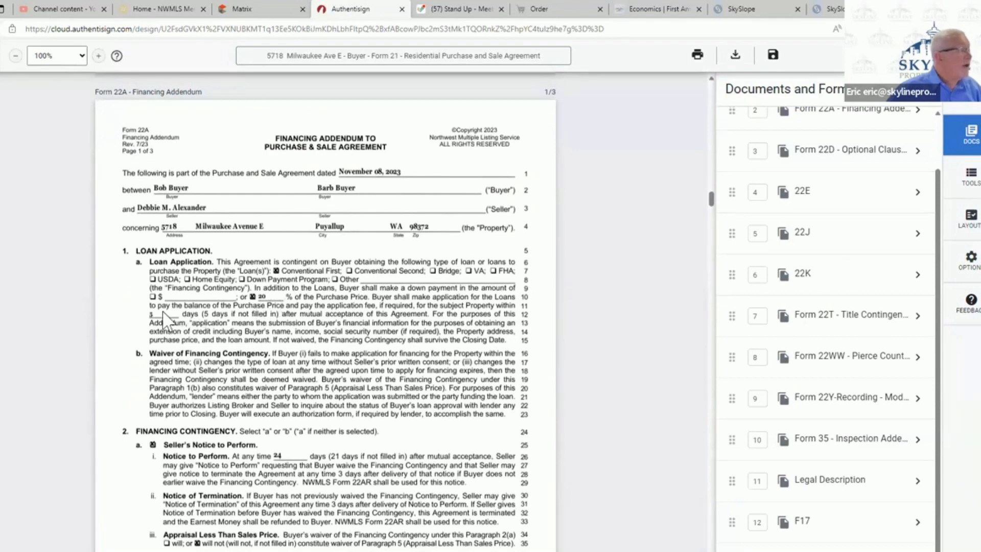
pyautogui.scroll(-3, 315, 357)
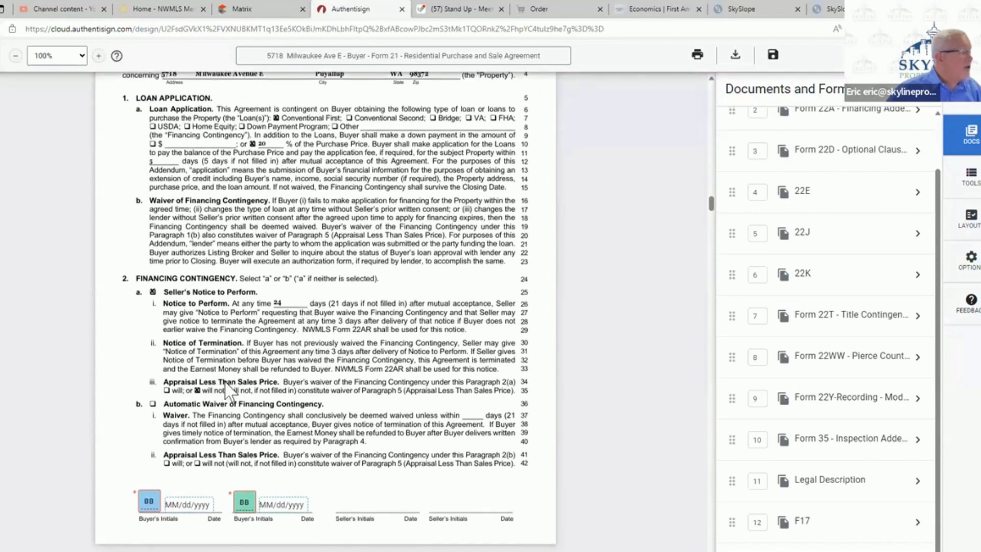
pyautogui.scroll(-9, 352, 360)
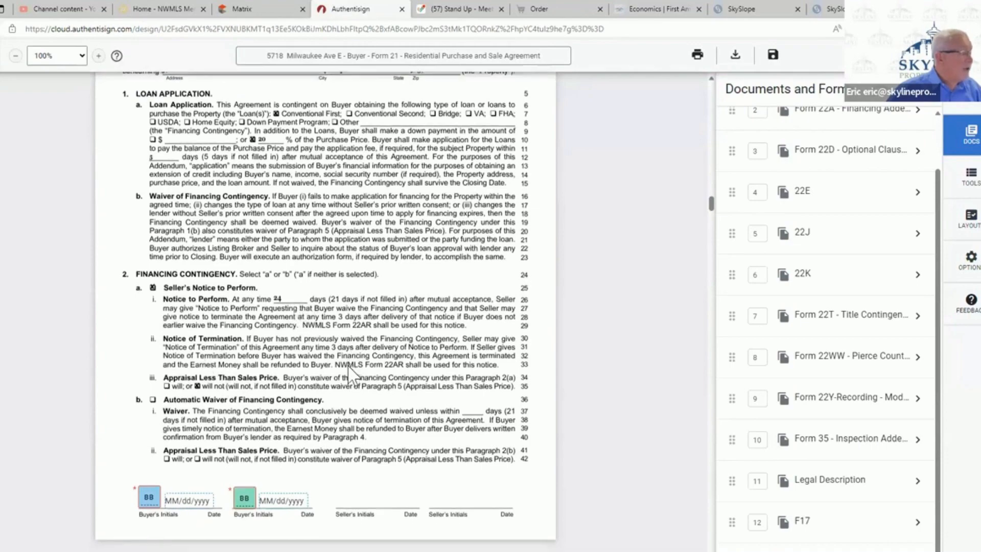
pyautogui.scroll(-12, 351, 377)
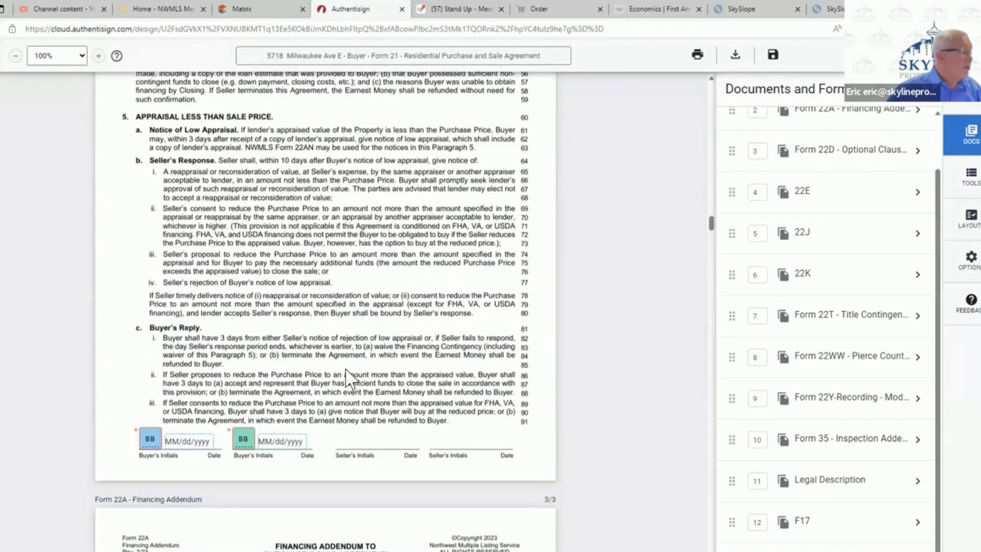
pyautogui.scroll(-6, 343, 383)
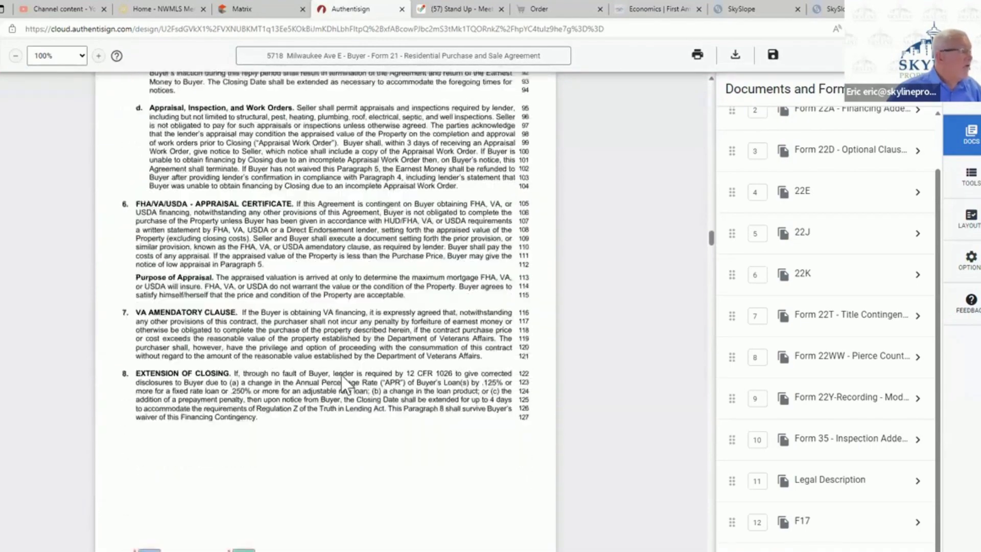
pyautogui.scroll(-4, 346, 383)
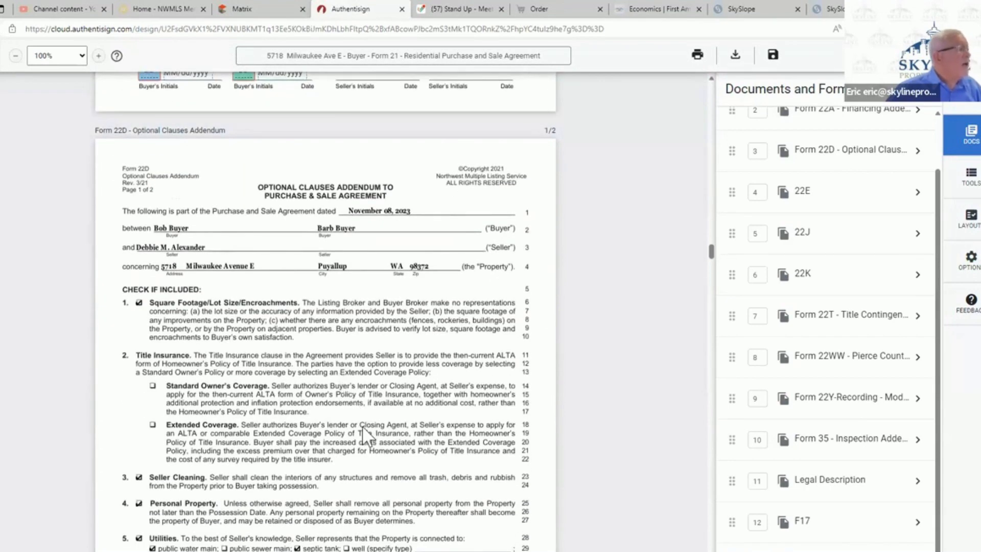
pyautogui.scroll(-3, 361, 419)
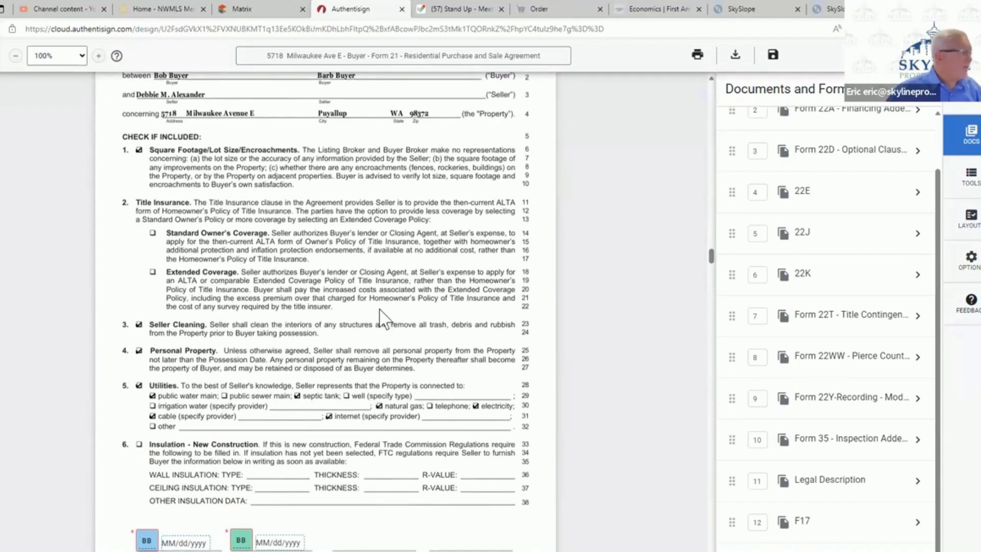
pyautogui.scroll(-9, 381, 317)
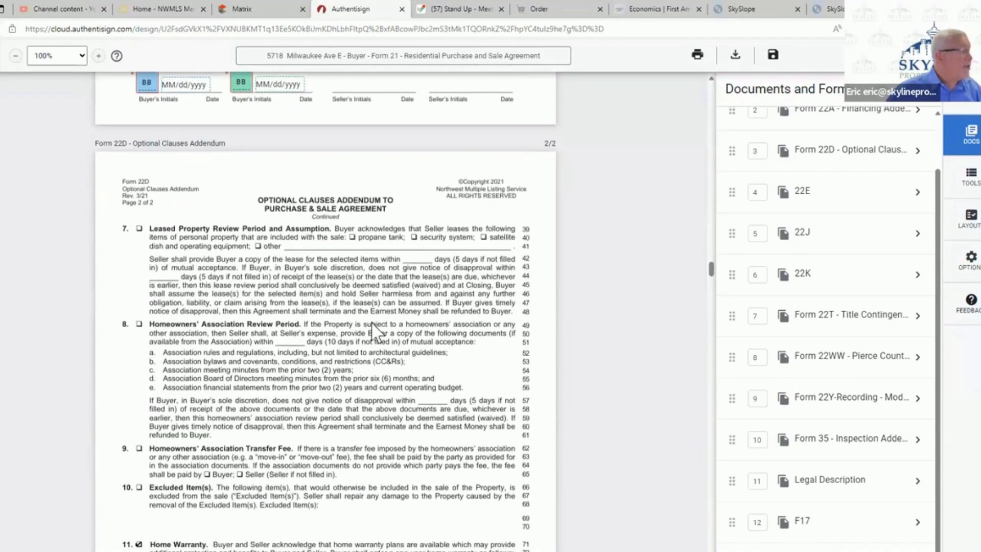
pyautogui.scroll(-3, 375, 330)
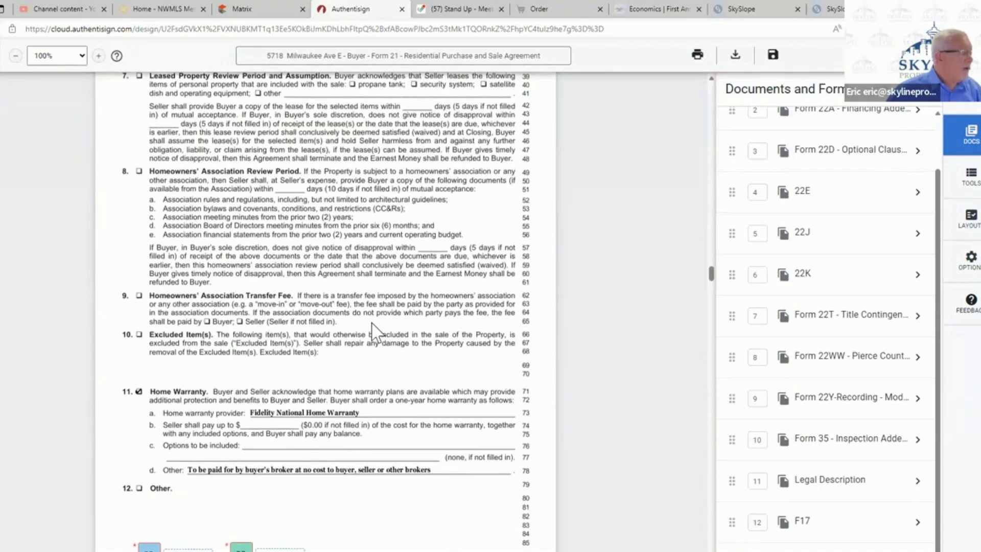
pyautogui.scroll(-12, 375, 332)
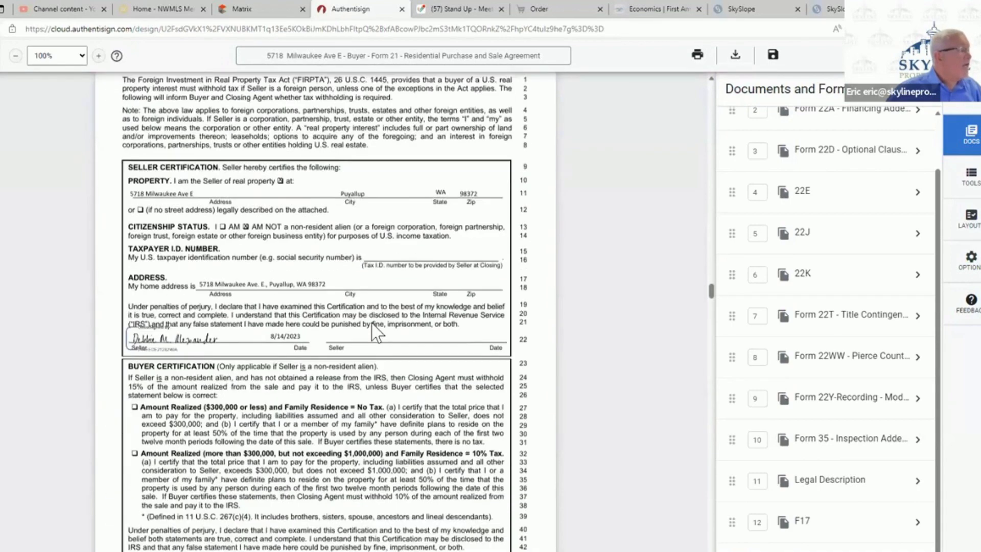
pyautogui.scroll(-3, 376, 332)
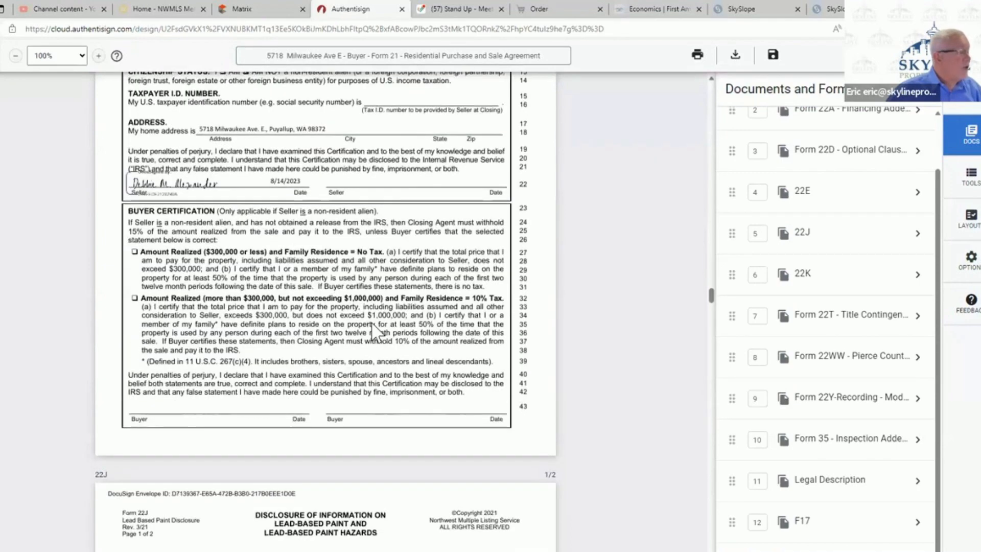
pyautogui.scroll(3, 376, 332)
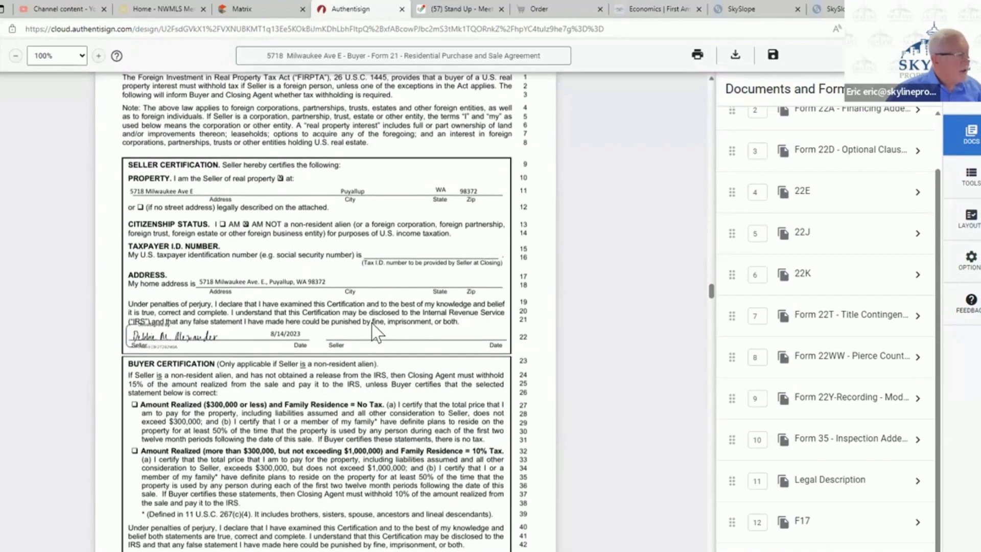
# - Move both buyers' initials blocks for item (c) on page 2 of 22J onto their Buyer Initials lines
pyautogui.scroll(-9, 375, 331)
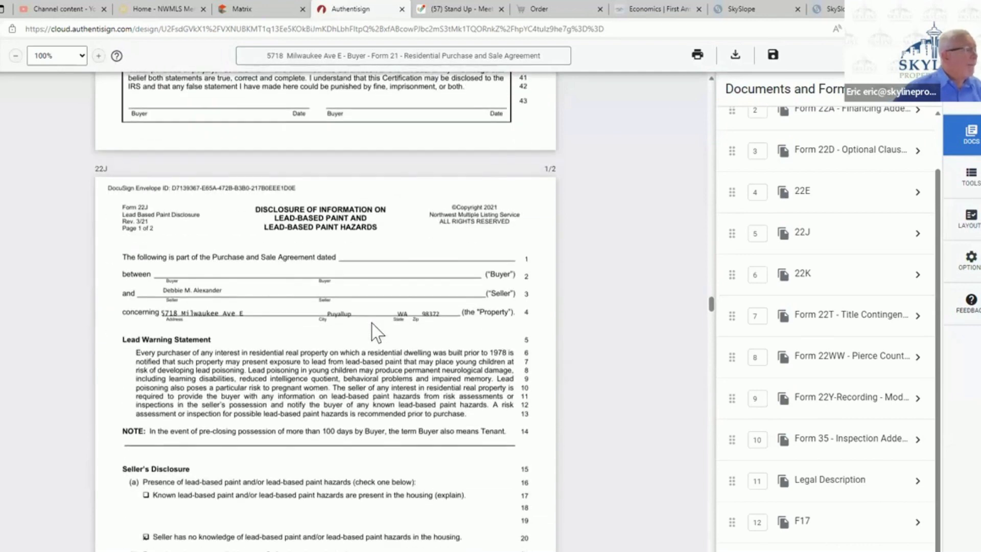
pyautogui.scroll(-2, 375, 332)
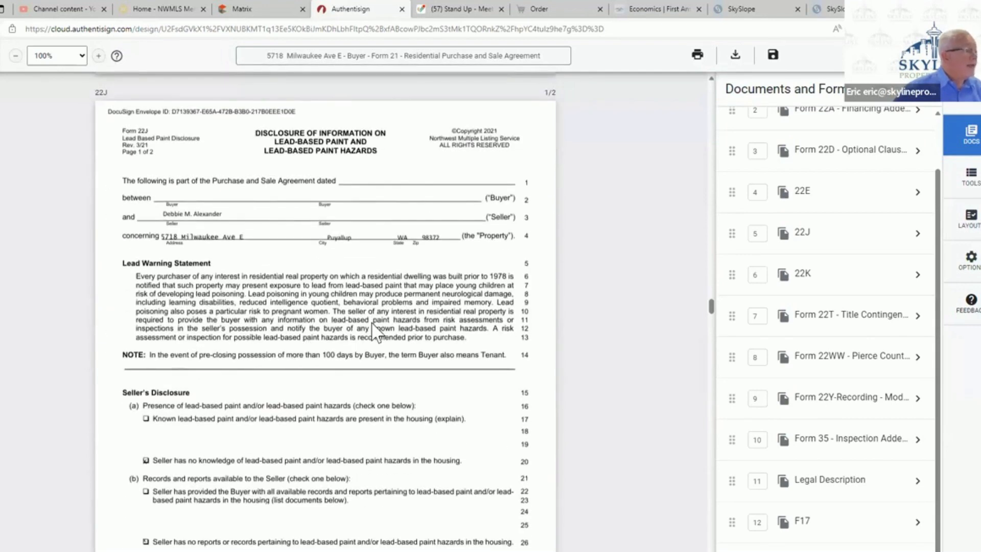
pyautogui.scroll(-2, 376, 332)
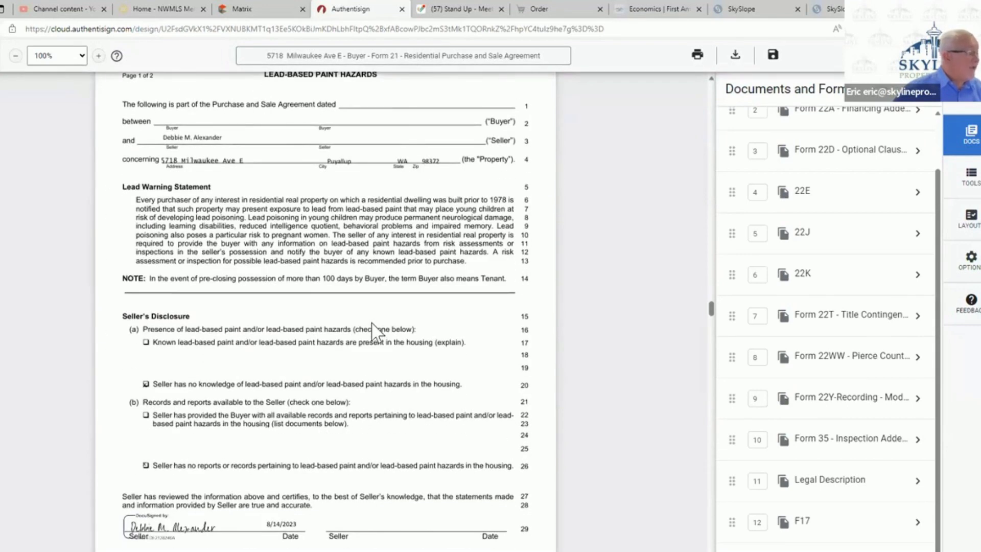
pyautogui.scroll(-2, 376, 332)
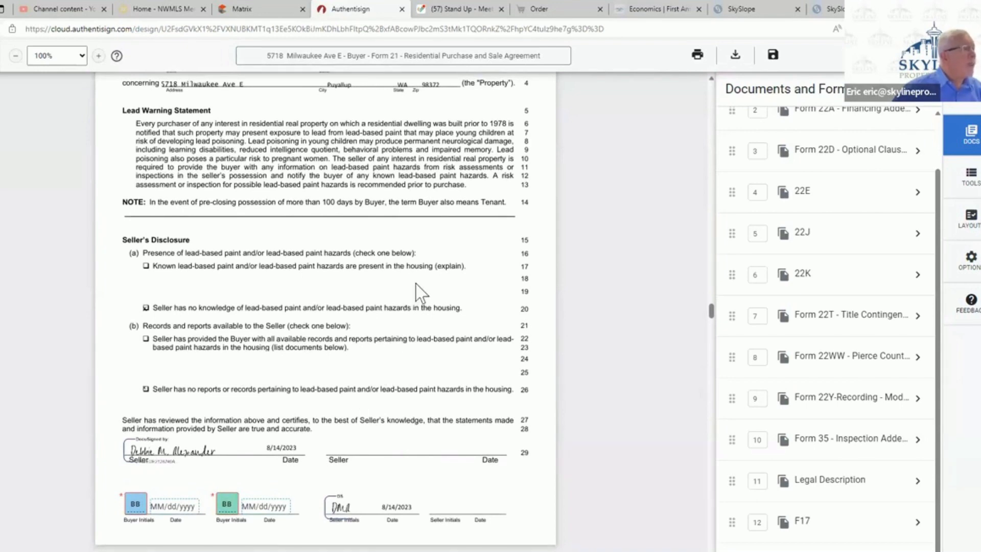
pyautogui.scroll(-5, 418, 293)
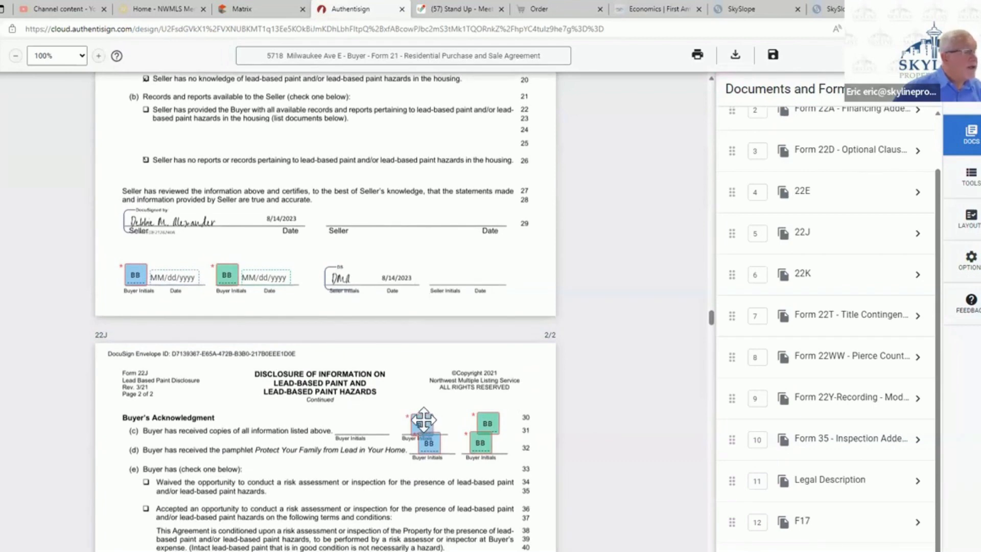
pyautogui.moveTo(421, 421); pyautogui.dragTo(353, 419)
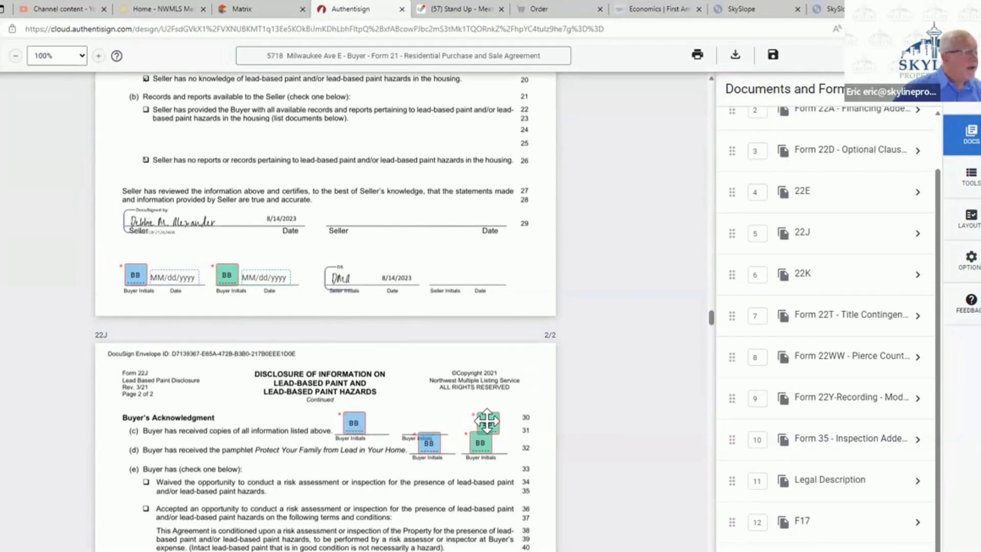
pyautogui.moveTo(487, 420); pyautogui.dragTo(408, 423)
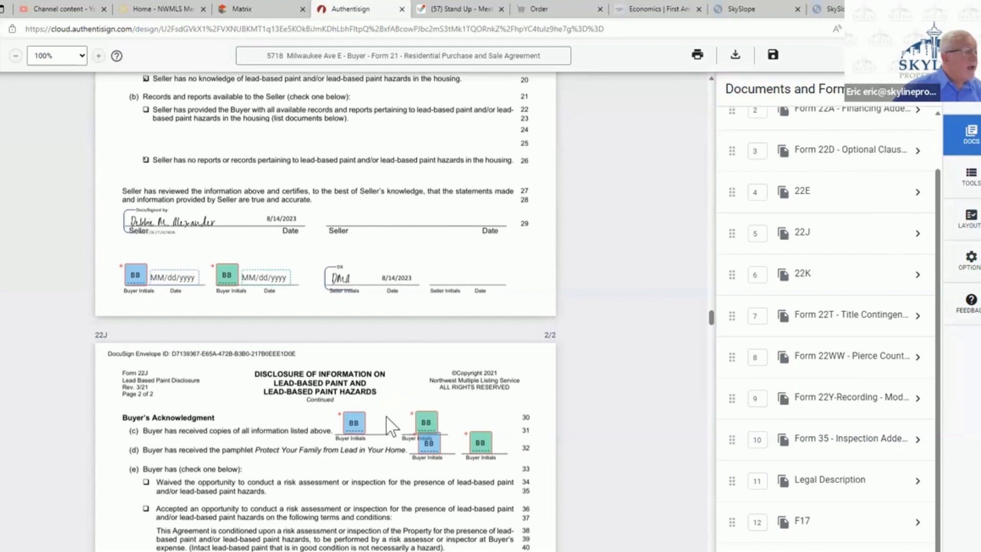
# - Add the buyer broker's signature field and date to the Buyer Broker line under Brokers' Acknowledgment on page 2 of 22J
pyautogui.scroll(-6, 391, 426)
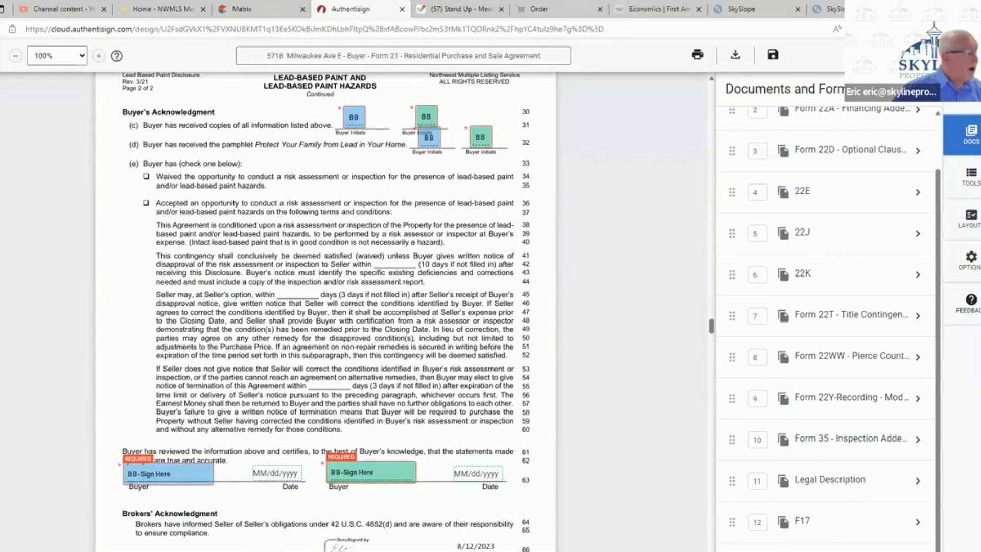
pyautogui.scroll(-5, 243, 406)
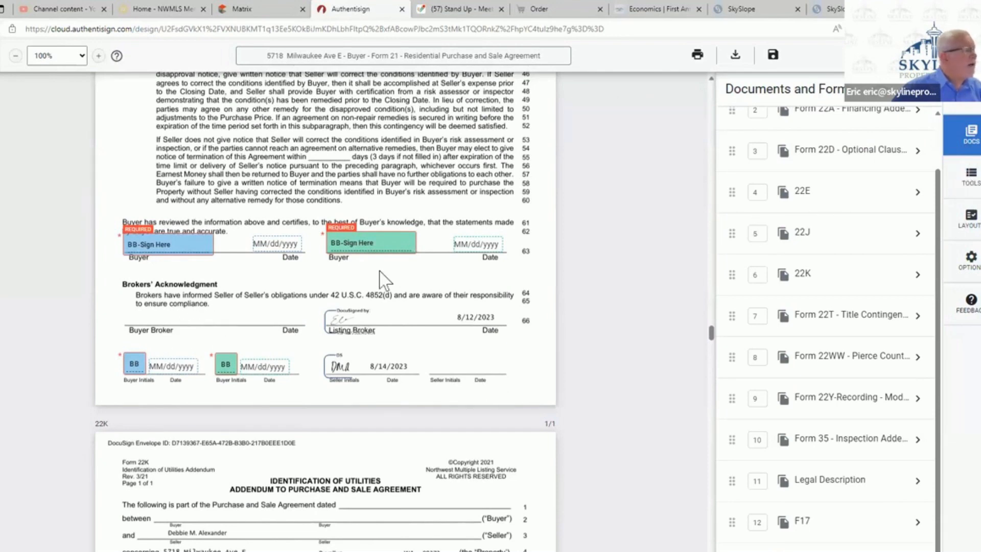
pyautogui.click(971, 178)
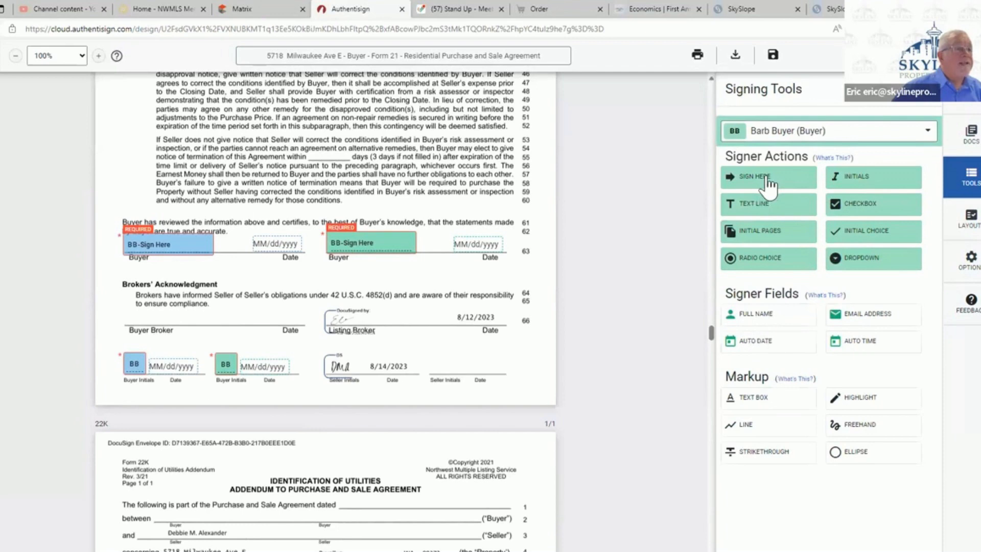
pyautogui.click(773, 139)
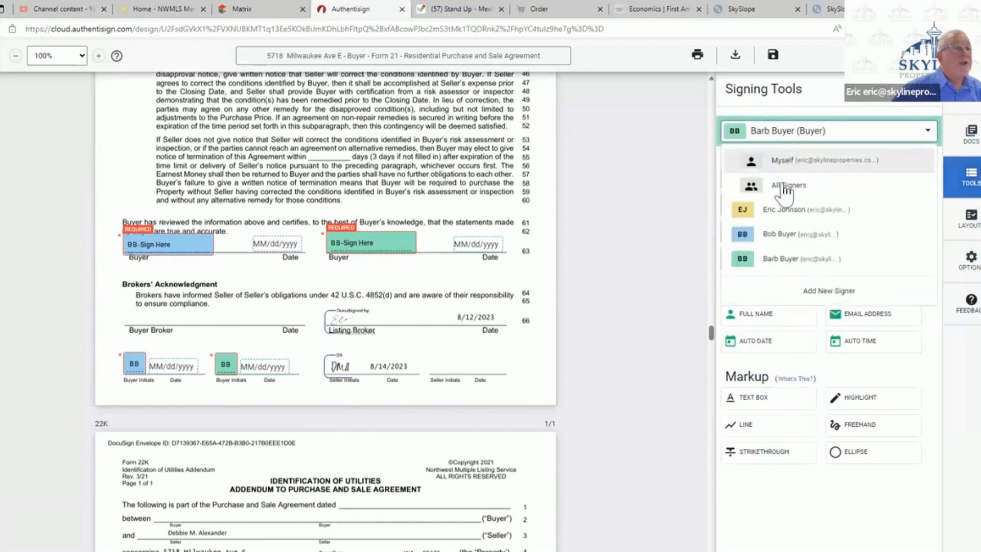
pyautogui.click(794, 215)
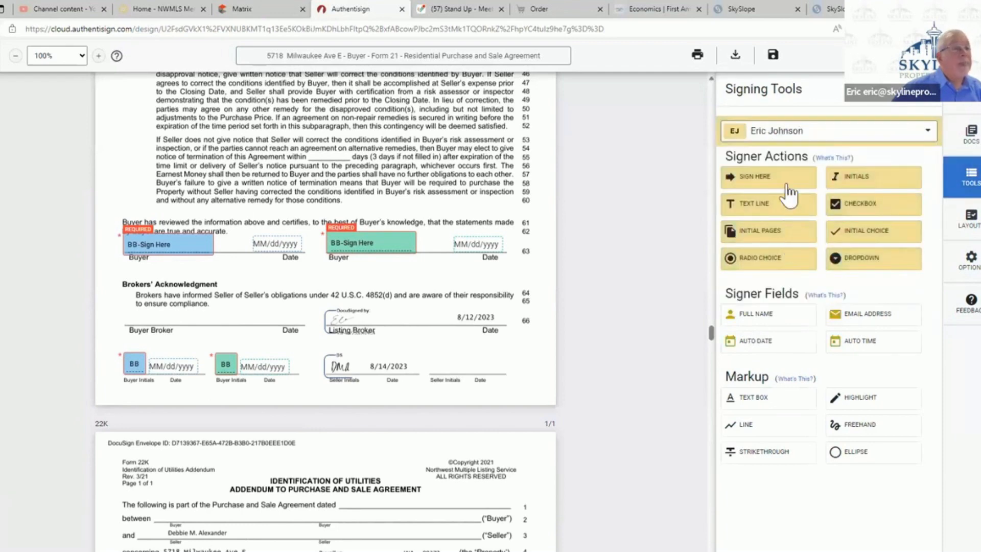
pyautogui.moveTo(780, 187); pyautogui.dragTo(126, 306)
pyautogui.moveTo(239, 321); pyautogui.dragTo(277, 319)
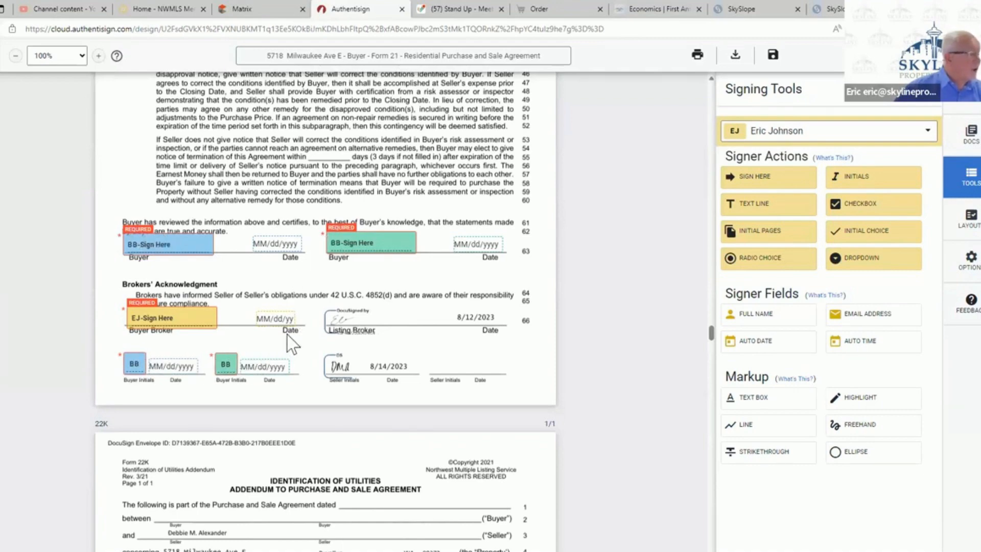
# - Place the first buyer's full-name field on the first Buyer line of 22K
pyautogui.scroll(-1, 287, 334)
pyautogui.scroll(10, 287, 334)
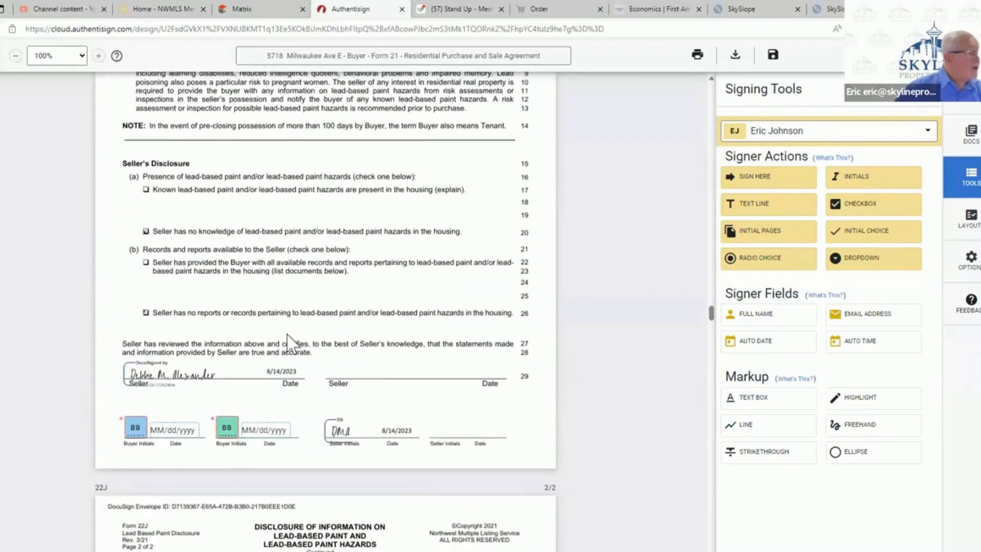
pyautogui.scroll(-4, 287, 334)
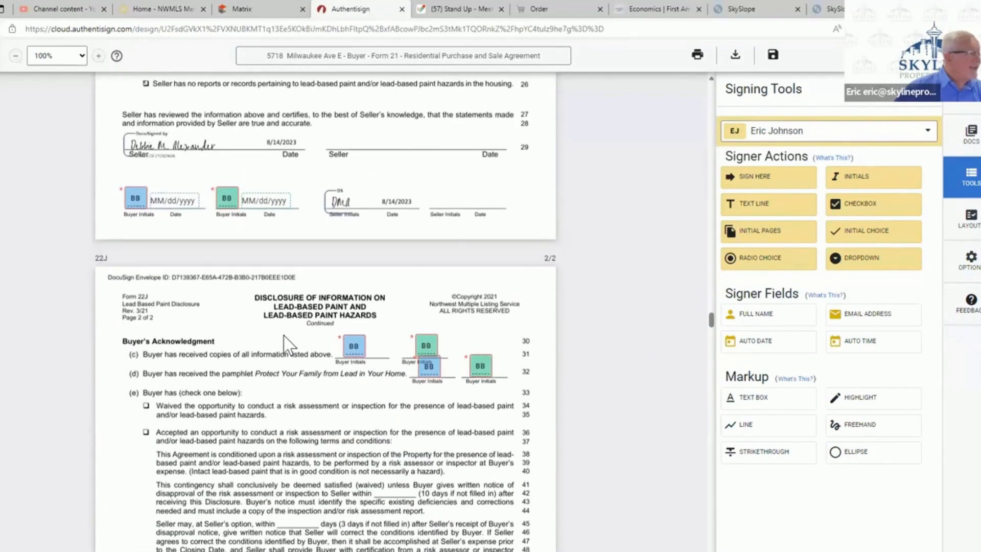
pyautogui.scroll(-13, 287, 345)
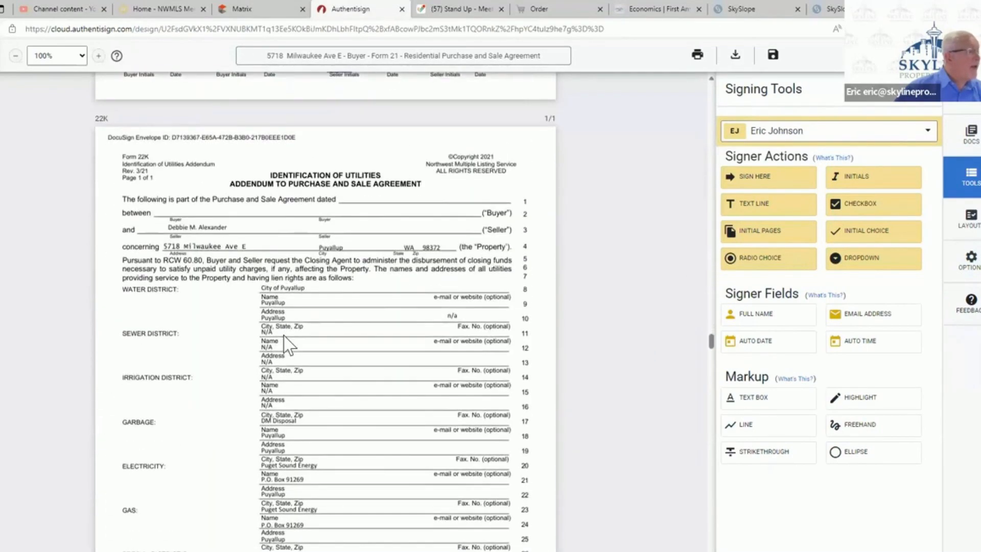
pyautogui.scroll(-4, 284, 336)
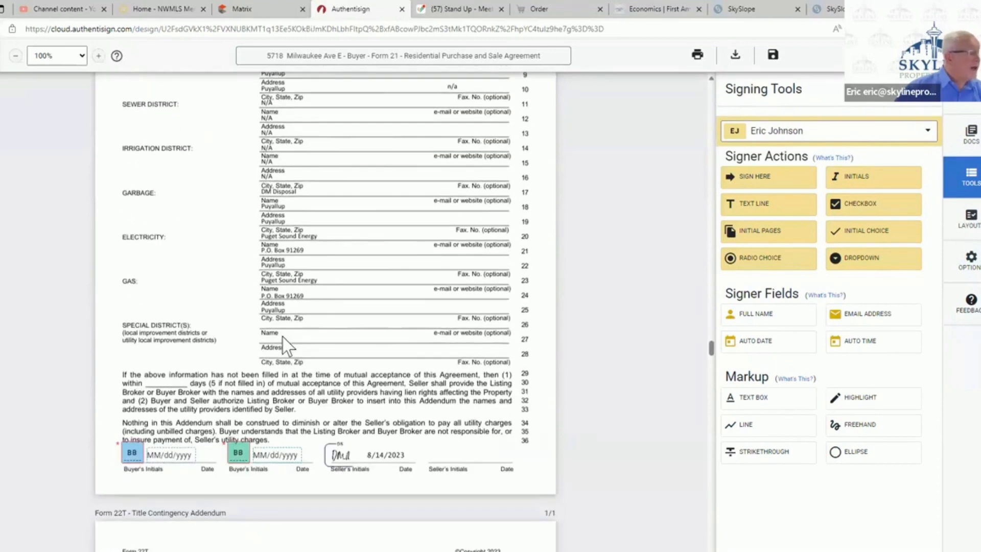
pyautogui.scroll(3, 284, 348)
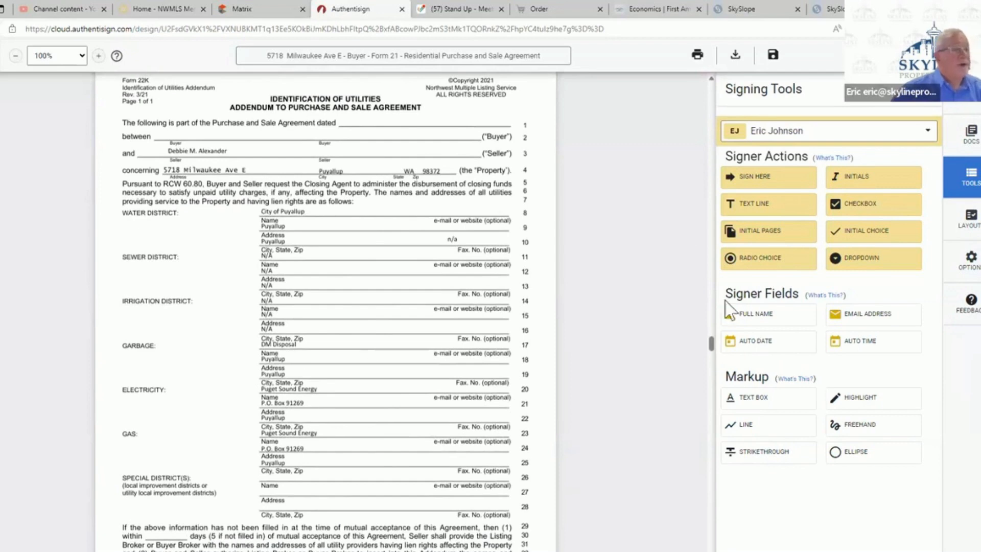
pyautogui.click(795, 137)
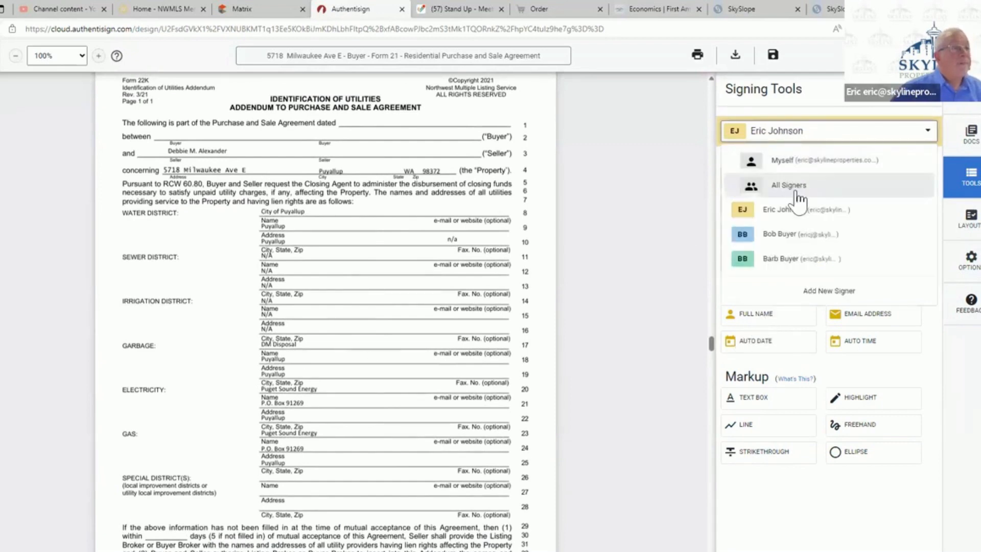
pyautogui.click(790, 234)
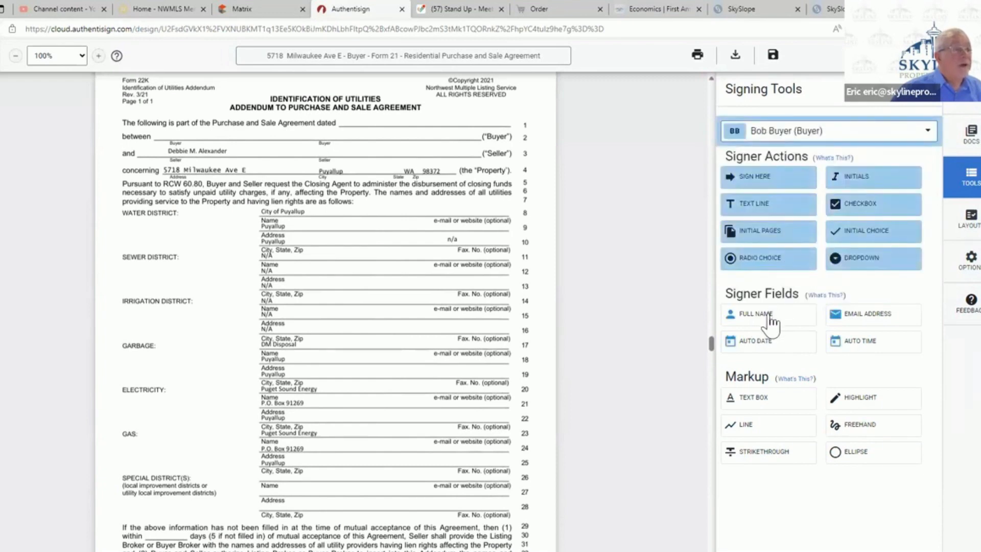
pyautogui.click(769, 318)
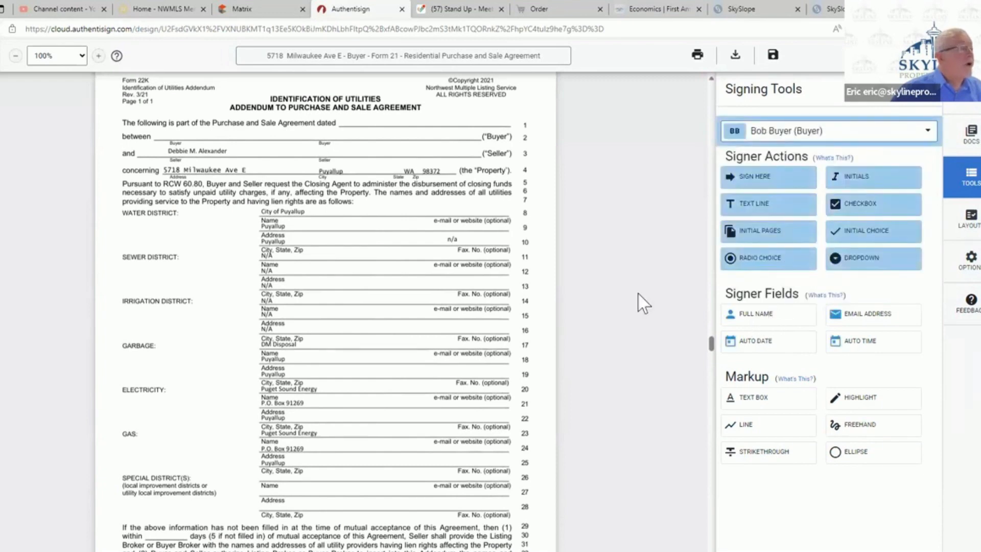
pyautogui.click(162, 134)
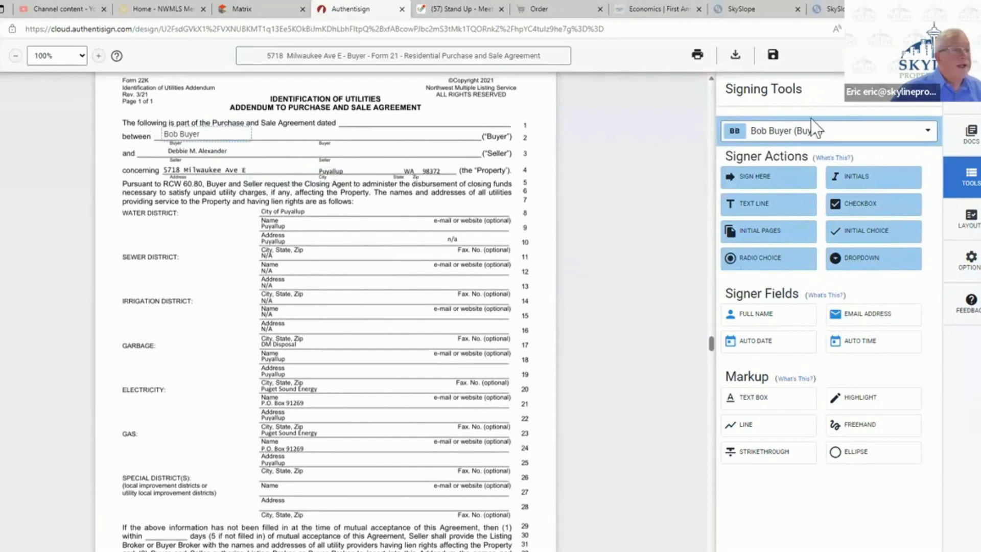
# - Place the second buyer's full-name field on the second Buyer line of 22K
pyautogui.click(812, 139)
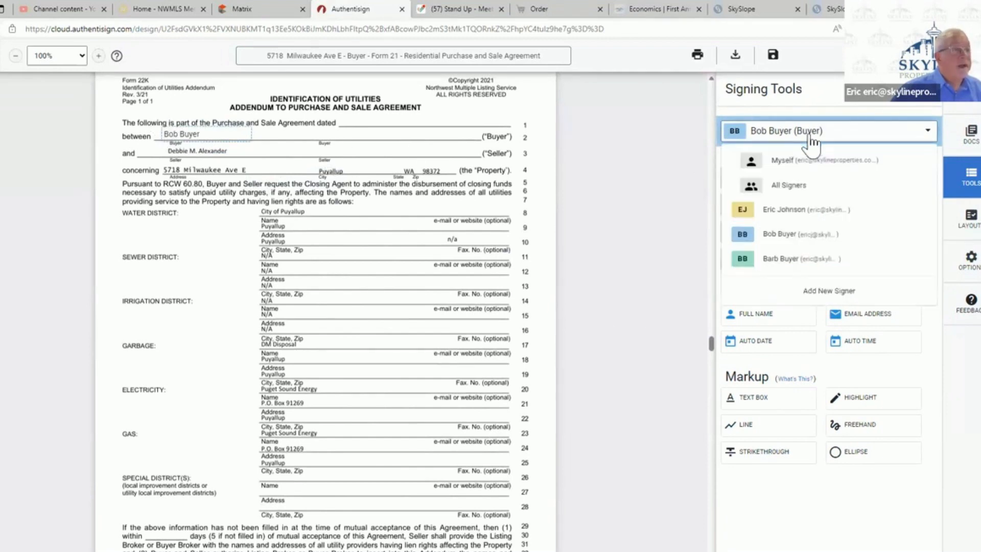
pyautogui.click(803, 261)
pyautogui.click(768, 319)
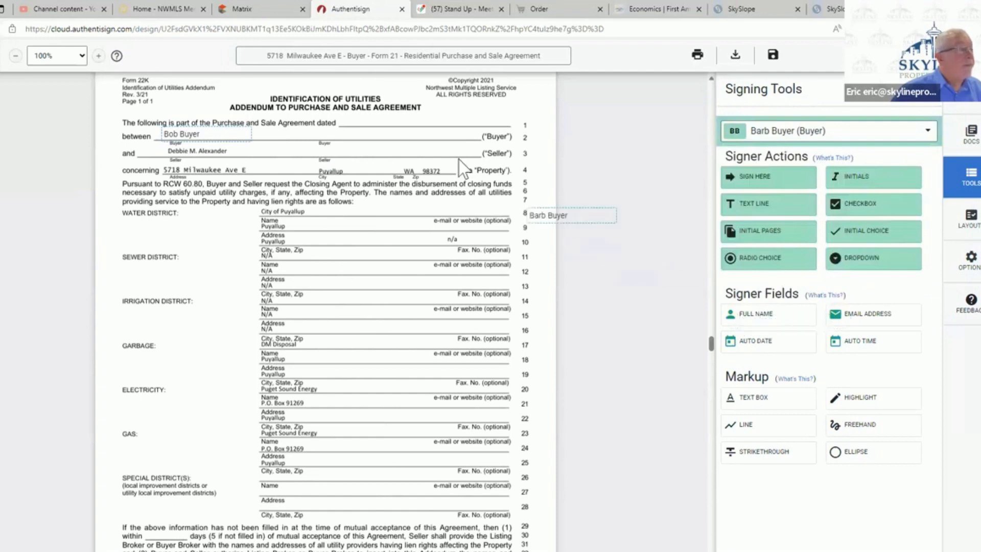
pyautogui.click(325, 132)
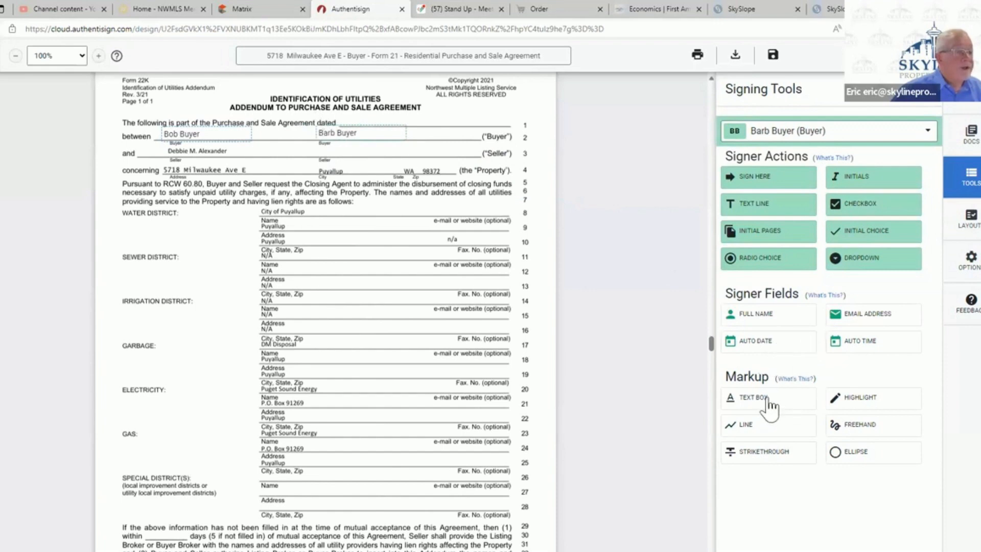
# - Add a text box reading "November 8, 2023" on the agreement date line of 22K
pyautogui.click(756, 402)
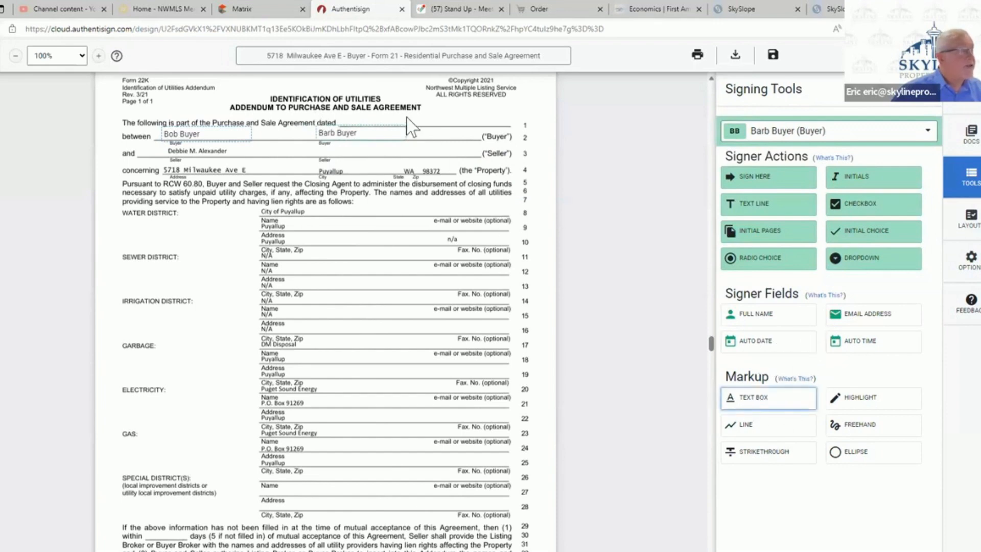
pyautogui.click(343, 119)
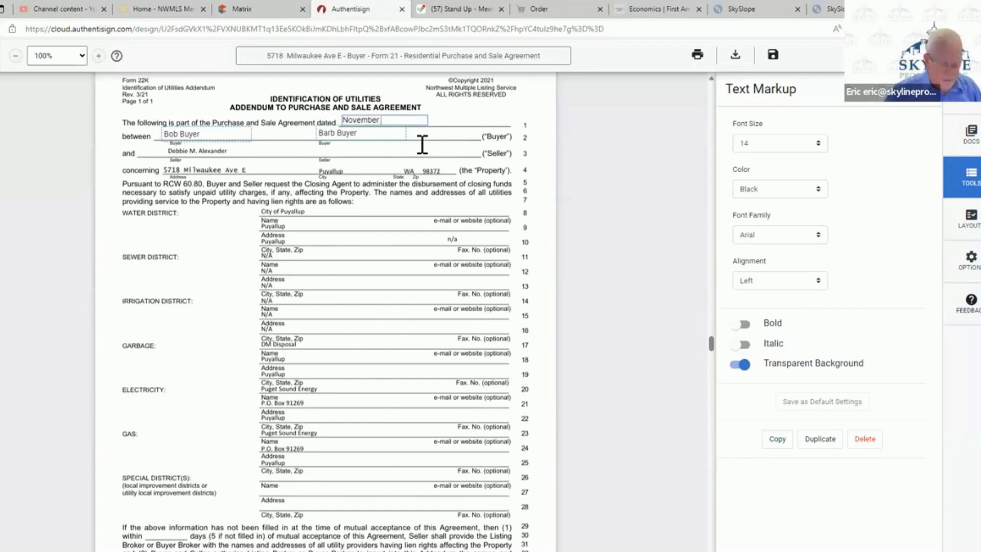
pyautogui.write('23')
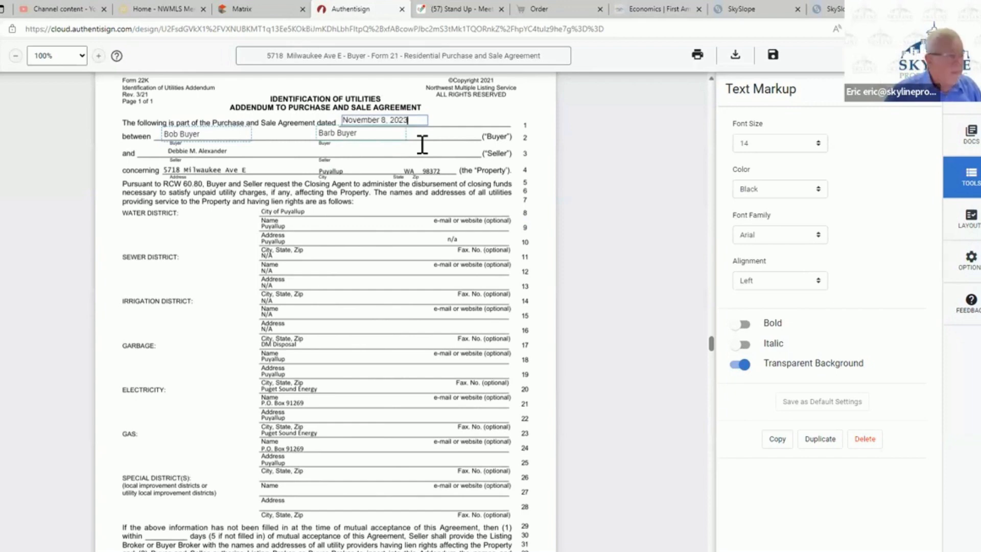
pyautogui.click(536, 105)
# - Place both buyers' full-name fields on their respective Buyer lines on page 1 of 22J
pyautogui.scroll(1, 392, 272)
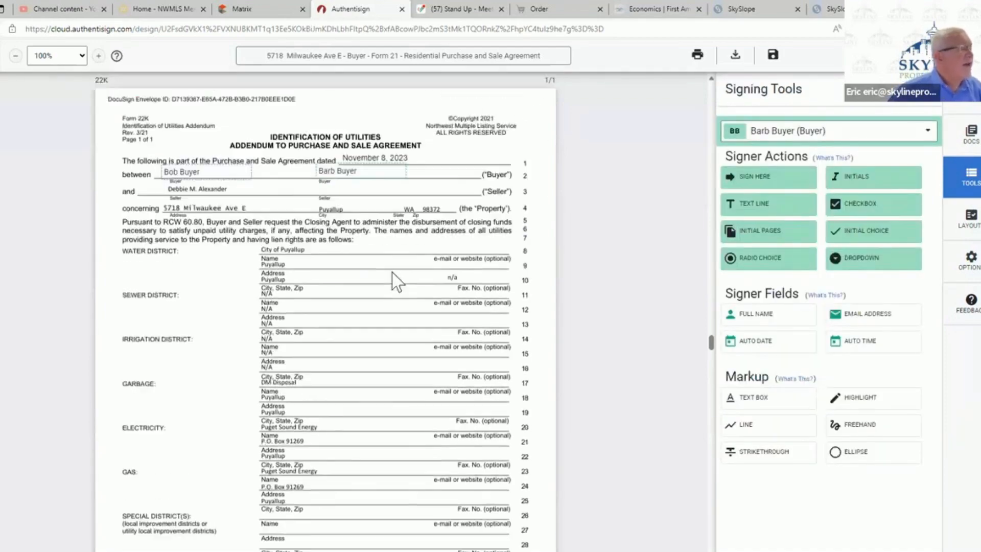
pyautogui.scroll(15, 391, 273)
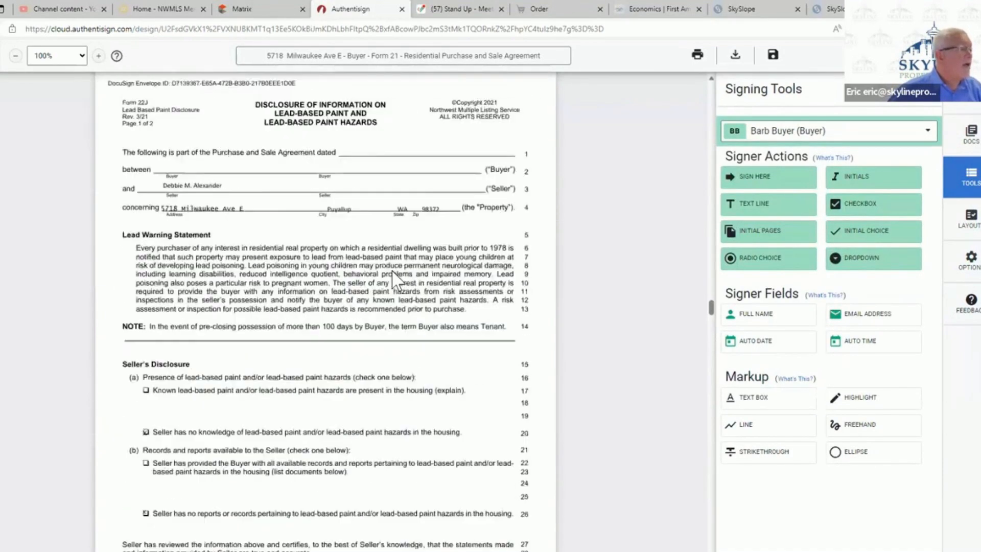
pyautogui.scroll(1, 392, 276)
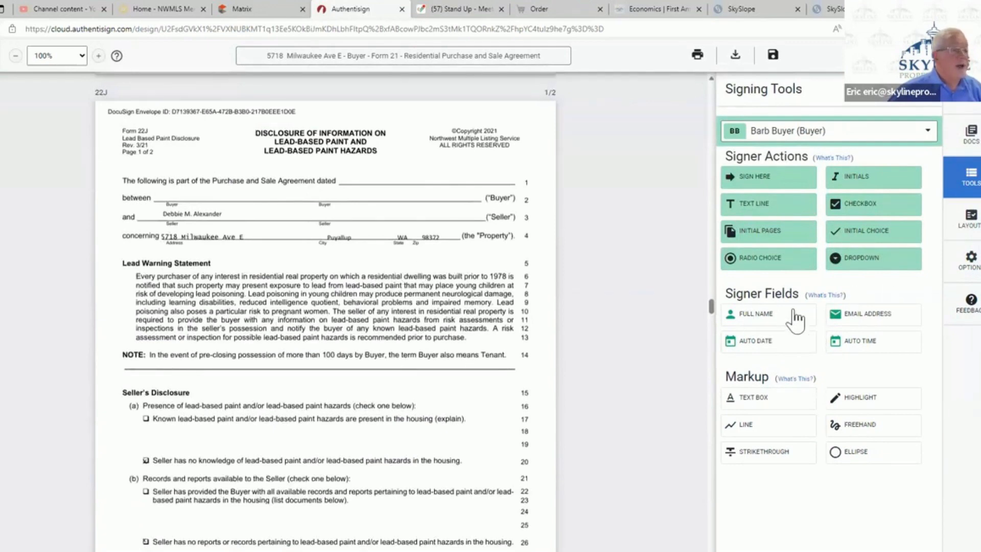
pyautogui.moveTo(769, 321); pyautogui.dragTo(324, 196)
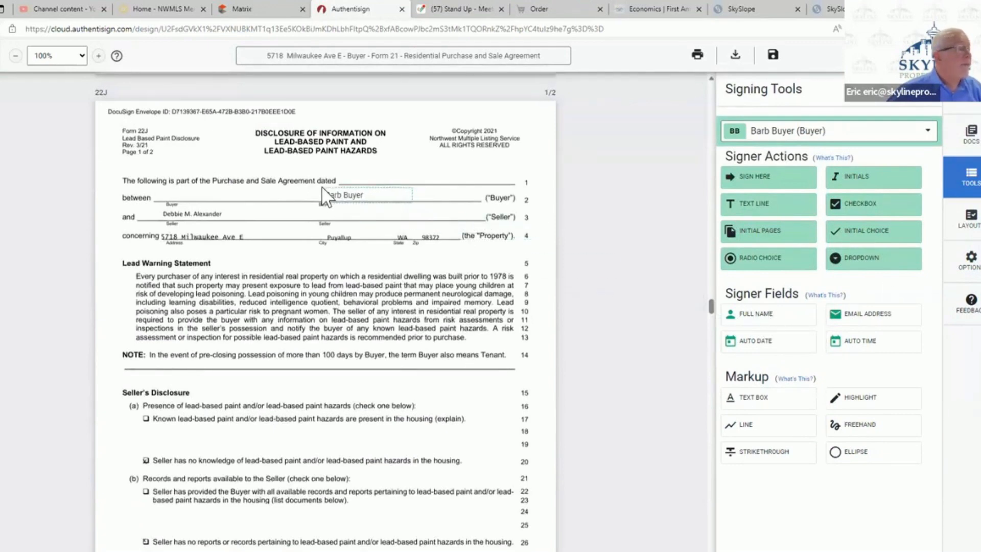
pyautogui.click(777, 135)
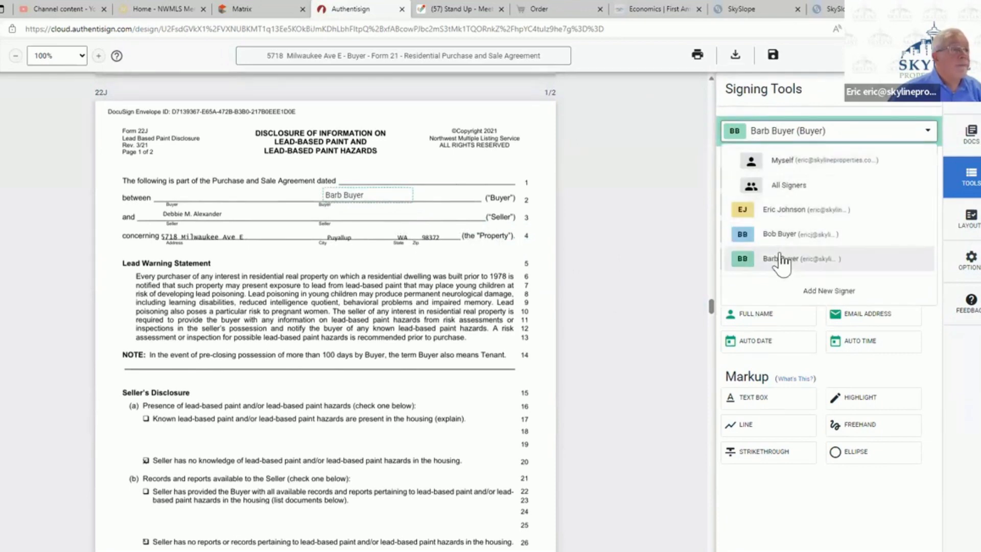
pyautogui.click(778, 234)
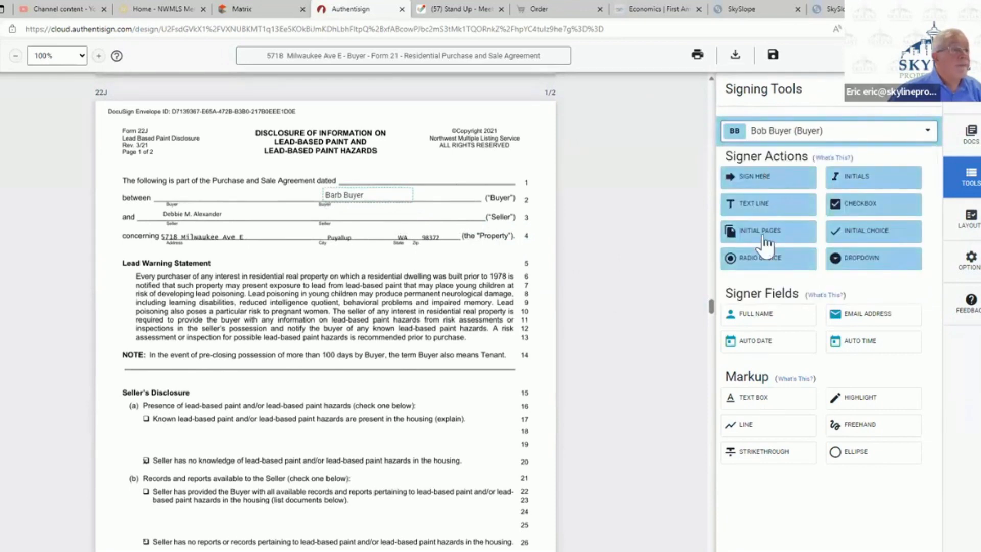
pyautogui.click(729, 316)
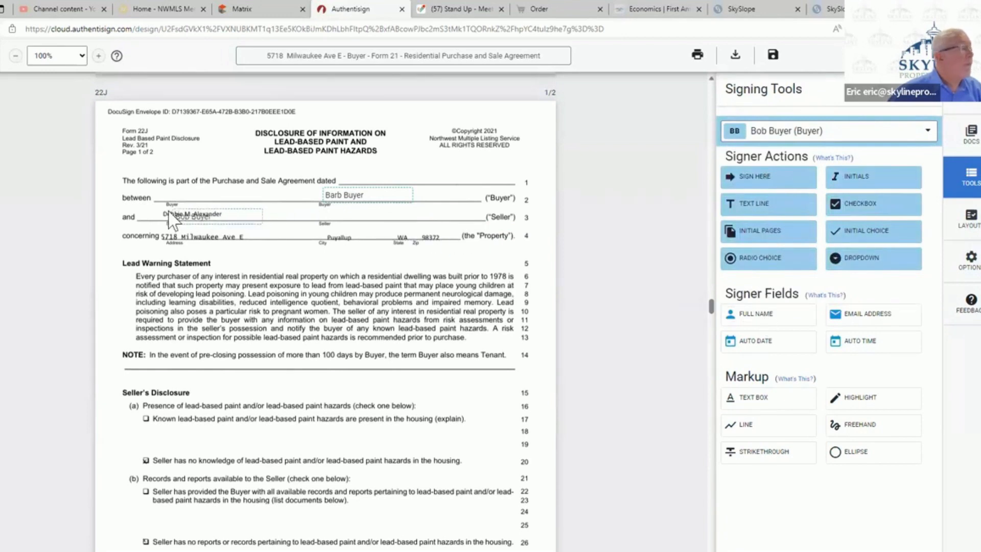
pyautogui.click(163, 187)
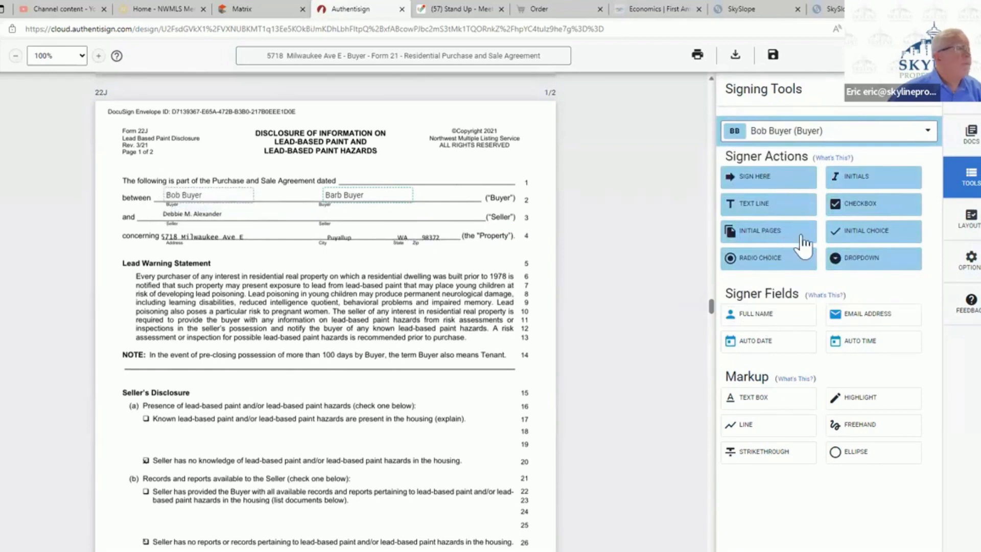
# - Add a text box reading "November 8, 2023" on the agreement date line on page 1 of 22J
pyautogui.click(760, 401)
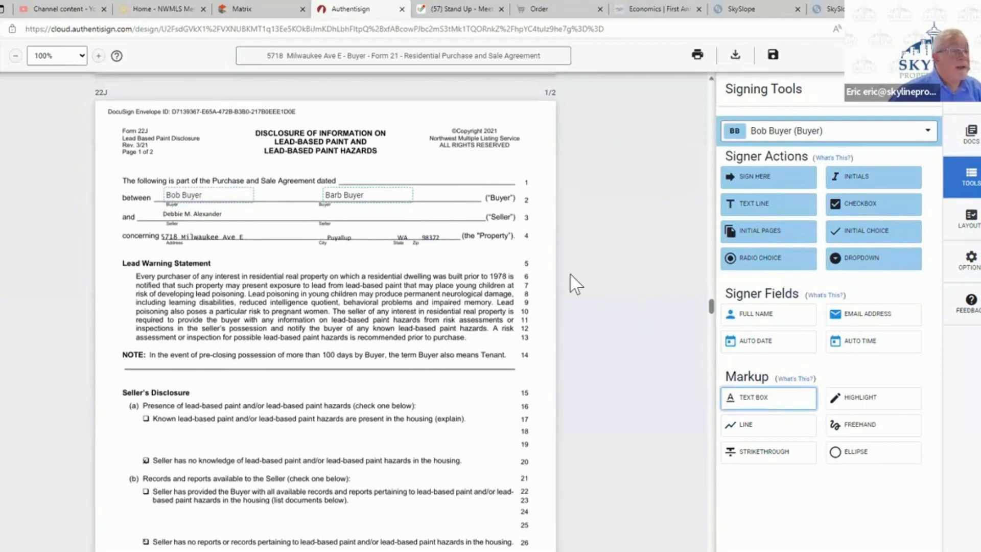
pyautogui.click(347, 177)
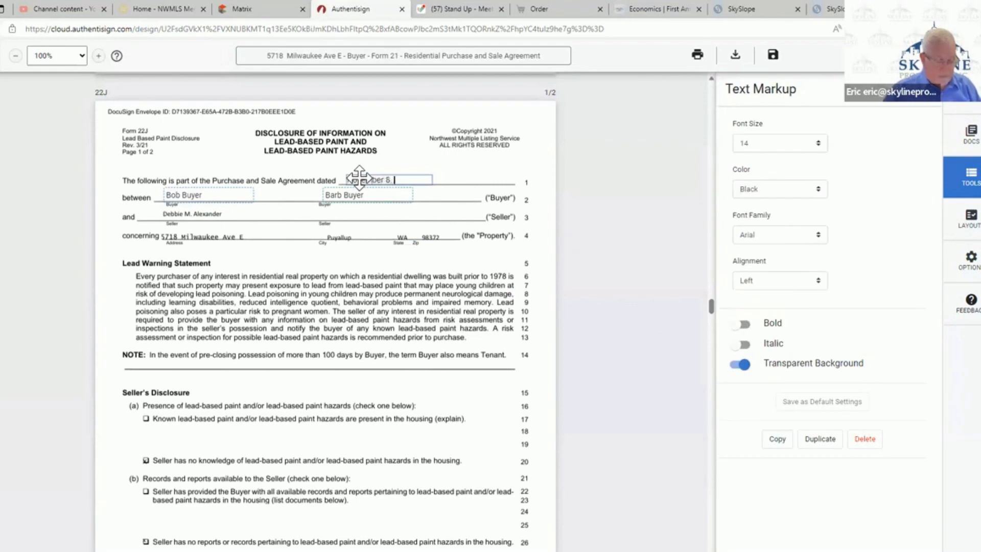
pyautogui.write('November 8, 2023')
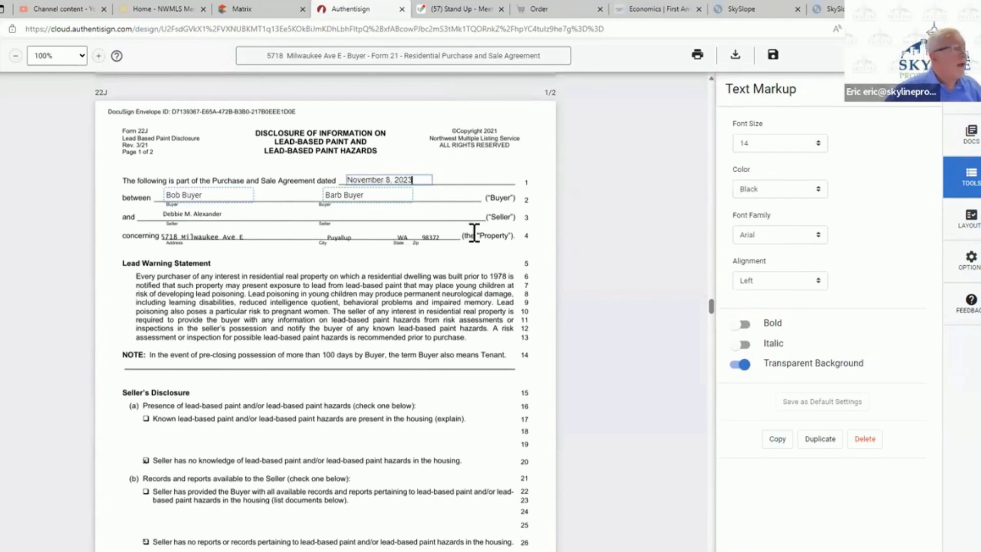
# - Review the filled-in details and buyer signing fields from 22J through 22K, 22T, 22WW, 22Y-Recording and Form 35 to the Legal Description
pyautogui.scroll(-20, 480, 289)
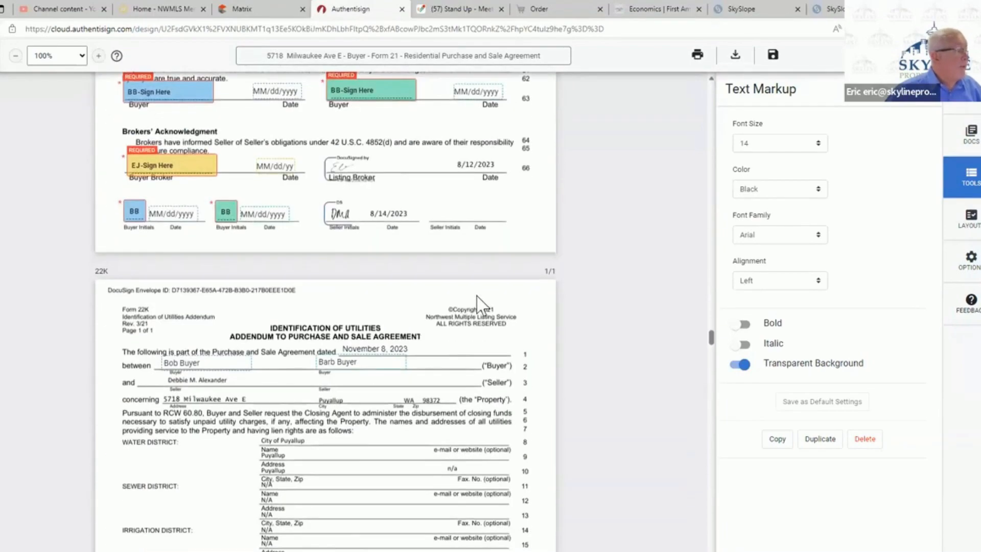
pyautogui.scroll(-6, 478, 305)
pyautogui.scroll(-7, 480, 306)
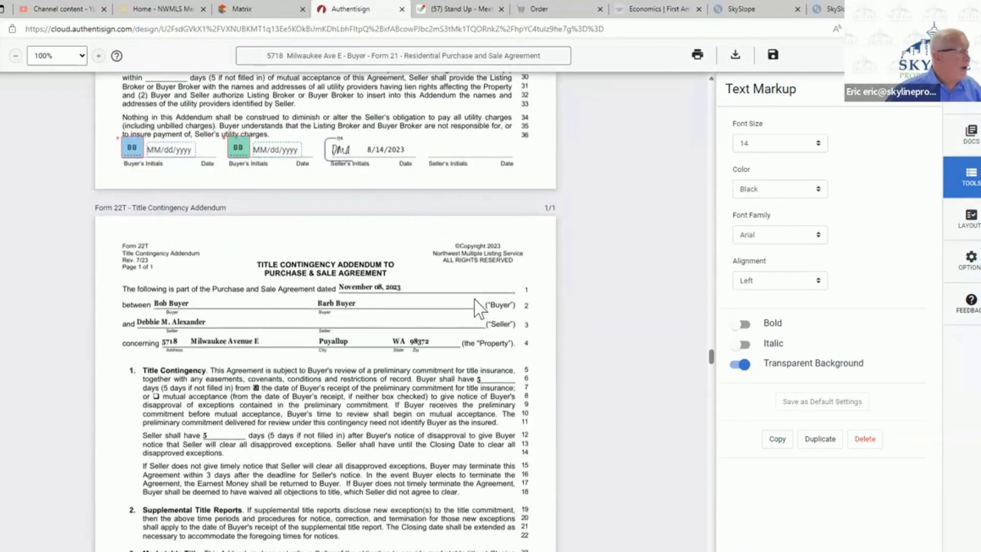
pyautogui.scroll(-3, 480, 305)
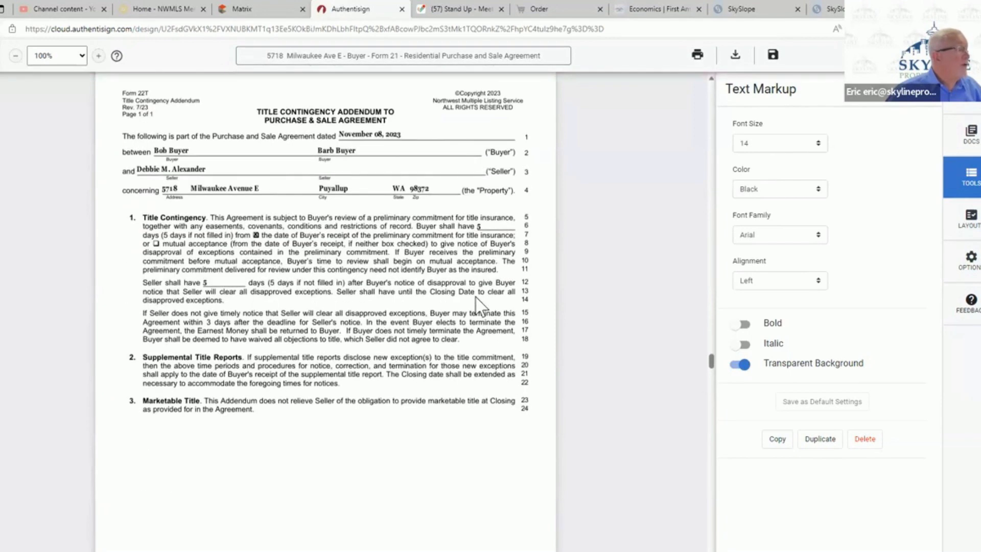
pyautogui.scroll(-9, 477, 305)
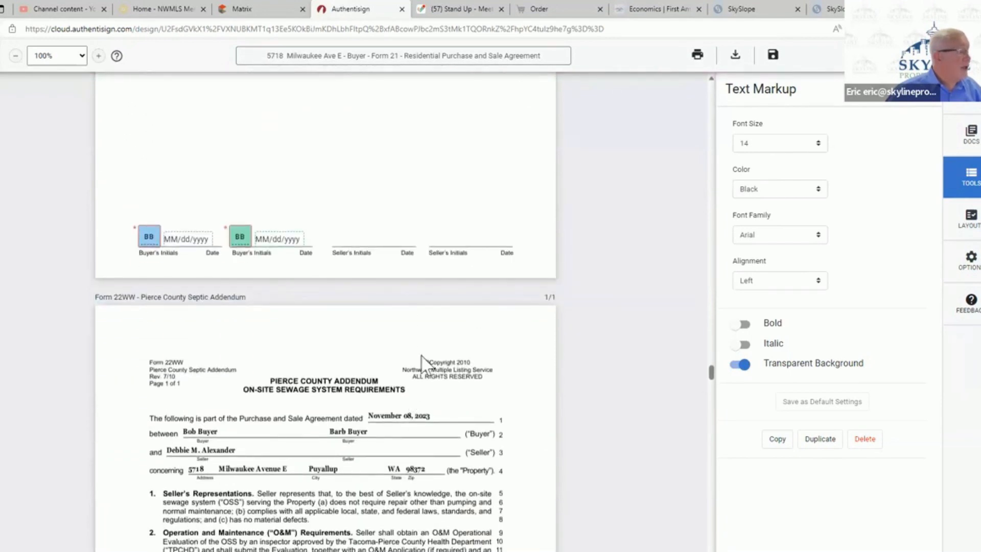
pyautogui.scroll(6, 428, 335)
pyautogui.scroll(-9, 423, 333)
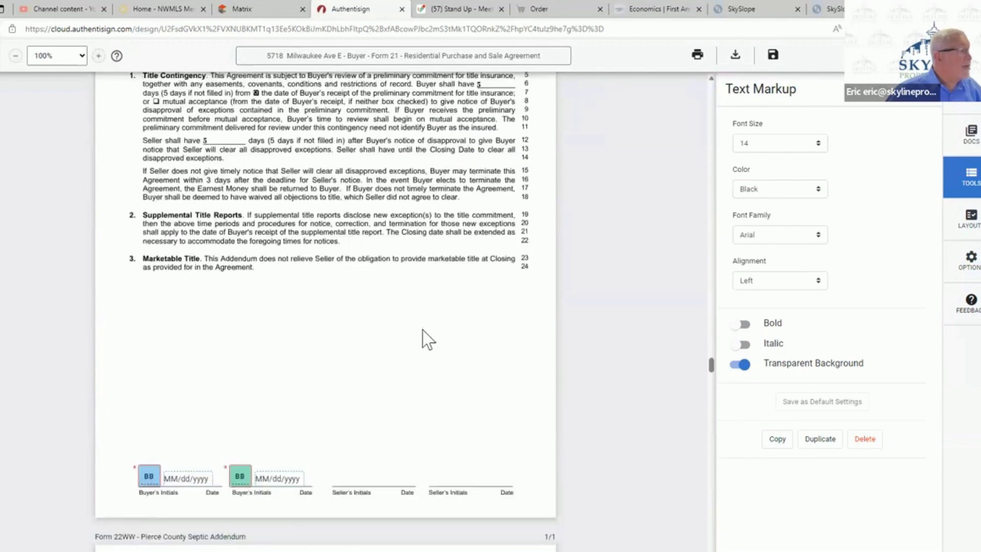
pyautogui.scroll(-3, 424, 347)
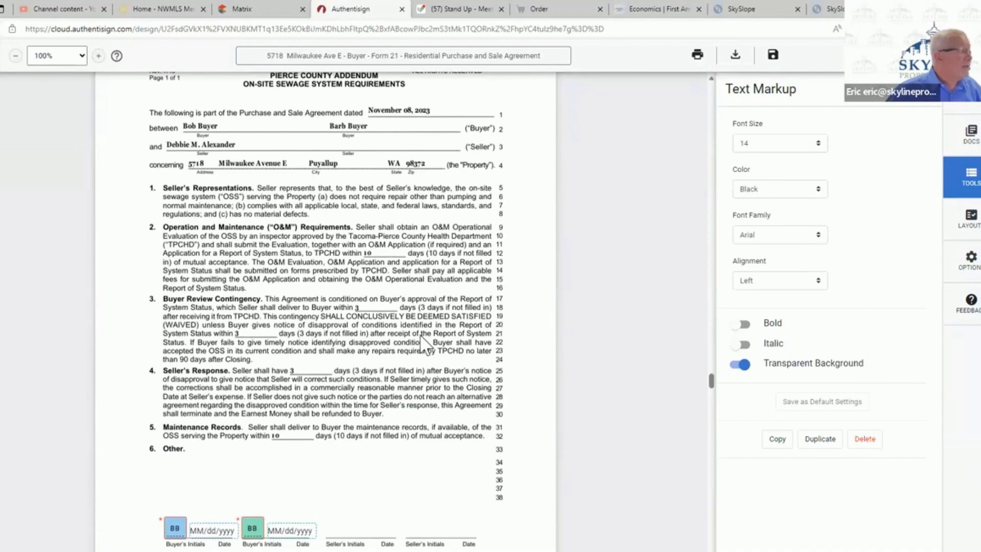
pyautogui.scroll(-20, 423, 345)
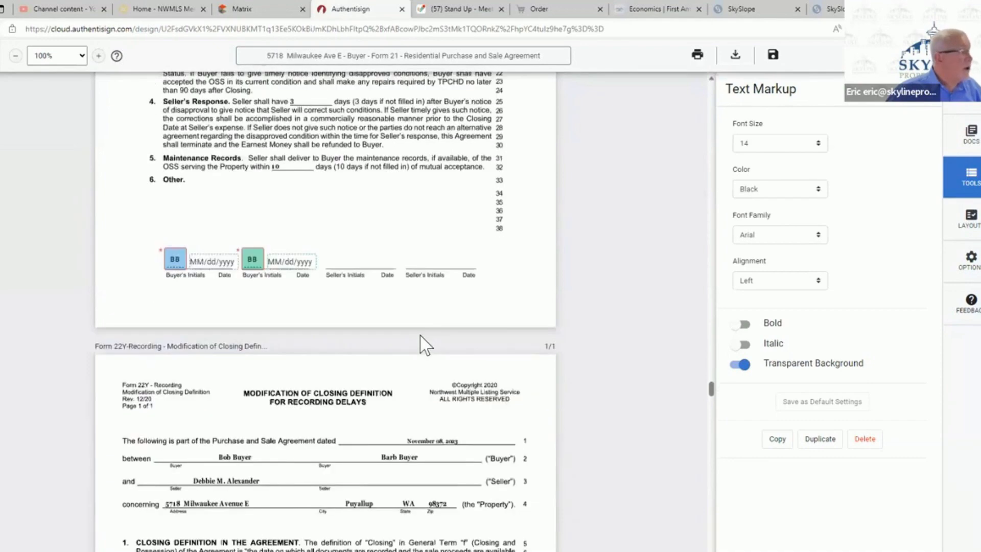
pyautogui.scroll(-10, 423, 344)
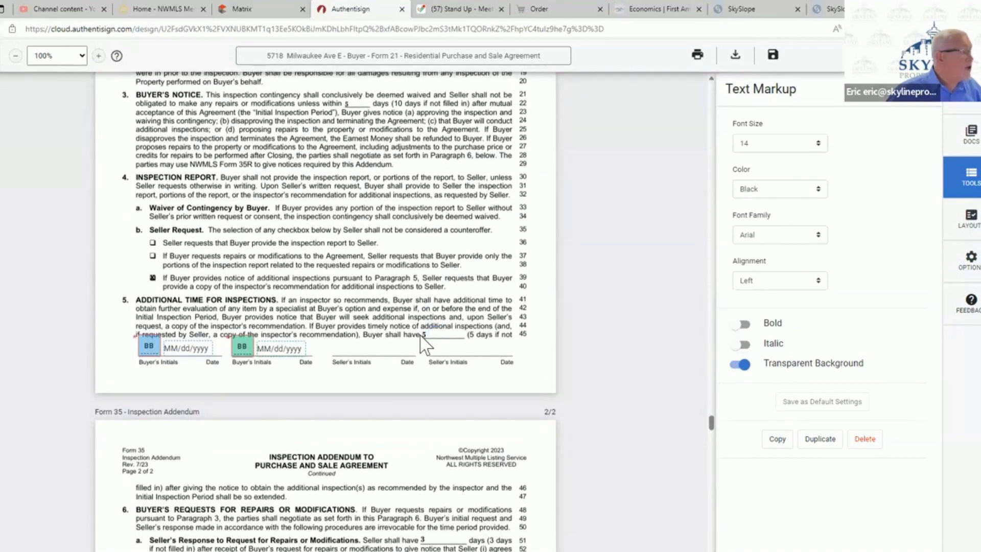
pyautogui.scroll(-8, 423, 345)
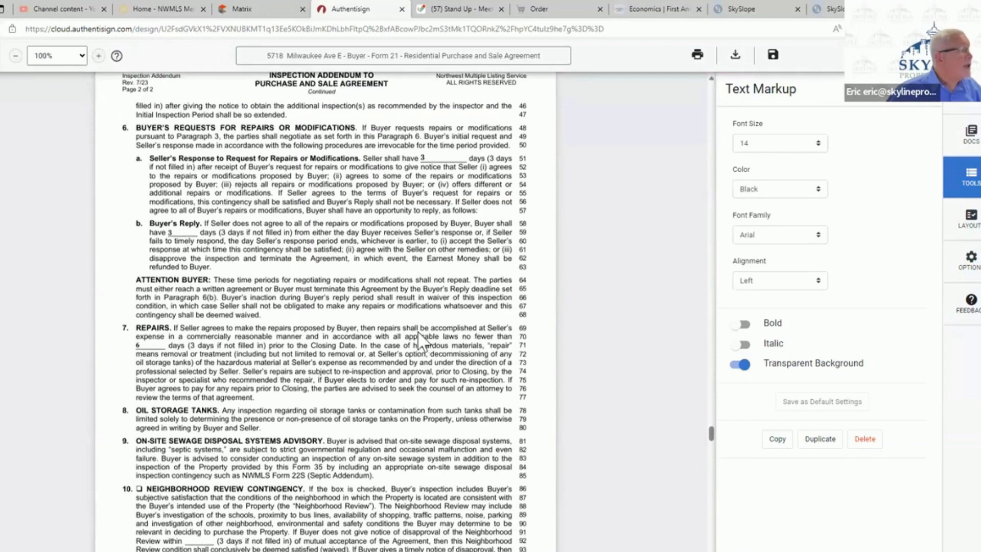
pyautogui.scroll(-10, 422, 332)
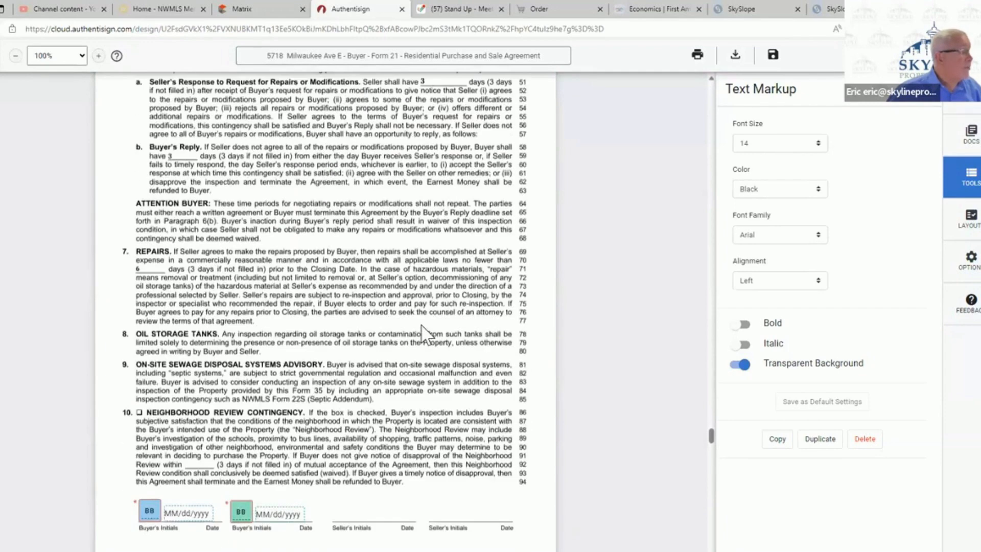
pyautogui.scroll(-1, 419, 338)
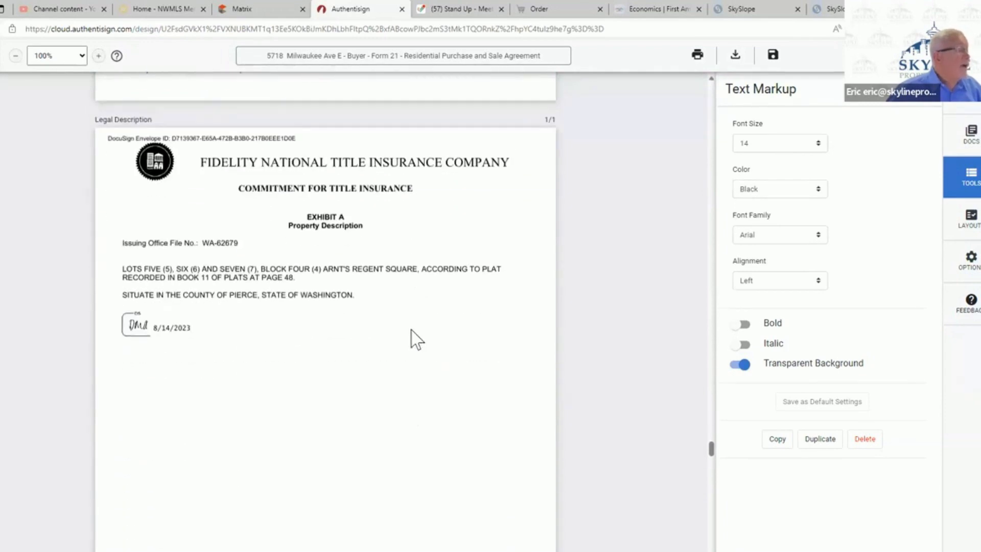
# - Place the first buyer's initials field with an auto date beside it, just below the seller's initials on the Legal Description page
pyautogui.click(970, 136)
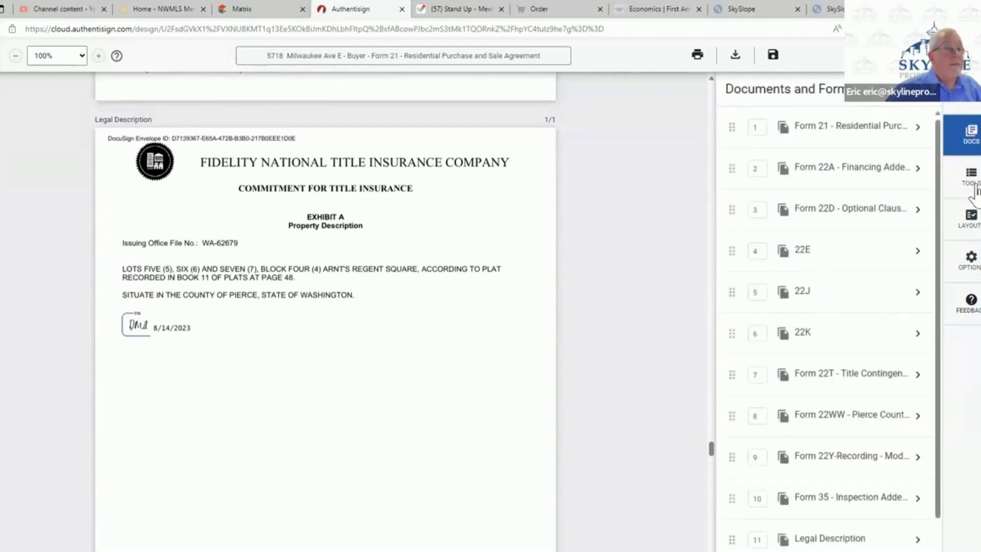
pyautogui.click(970, 184)
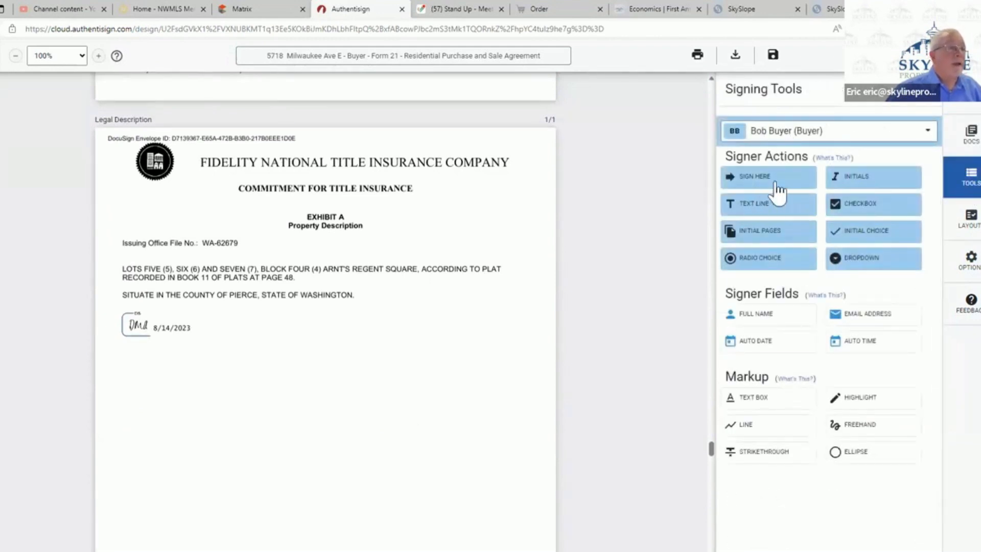
pyautogui.moveTo(863, 181); pyautogui.dragTo(236, 354)
pyautogui.moveTo(755, 344); pyautogui.dragTo(256, 352)
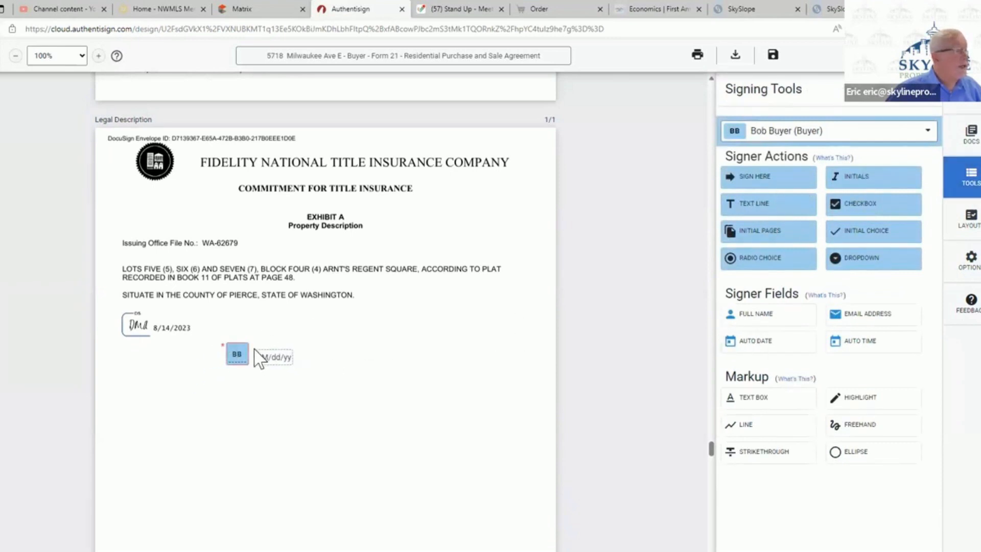
# - Place the second buyer's initials field and auto date directly beneath the first buyer's on the Legal Description page
pyautogui.click(820, 135)
pyautogui.click(816, 259)
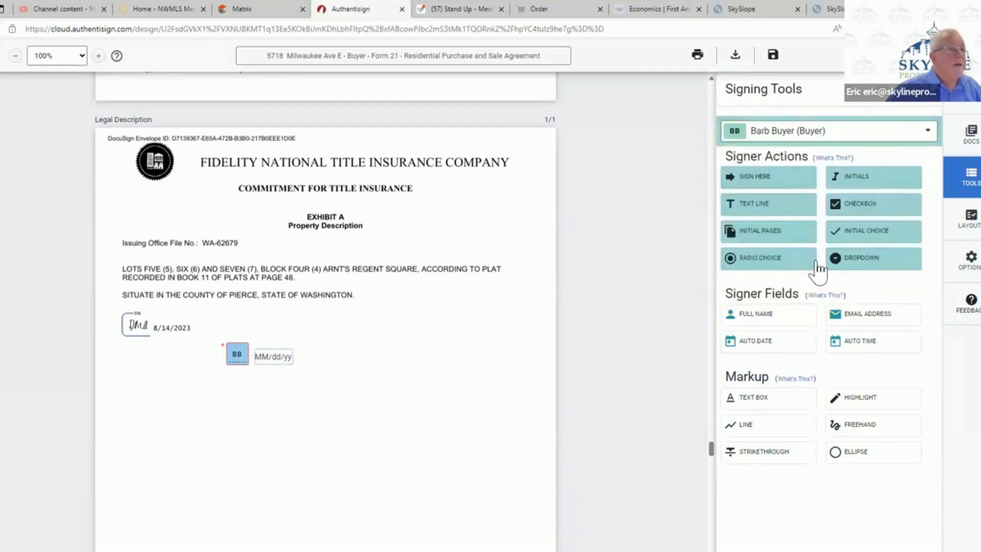
pyautogui.moveTo(854, 179); pyautogui.dragTo(226, 371)
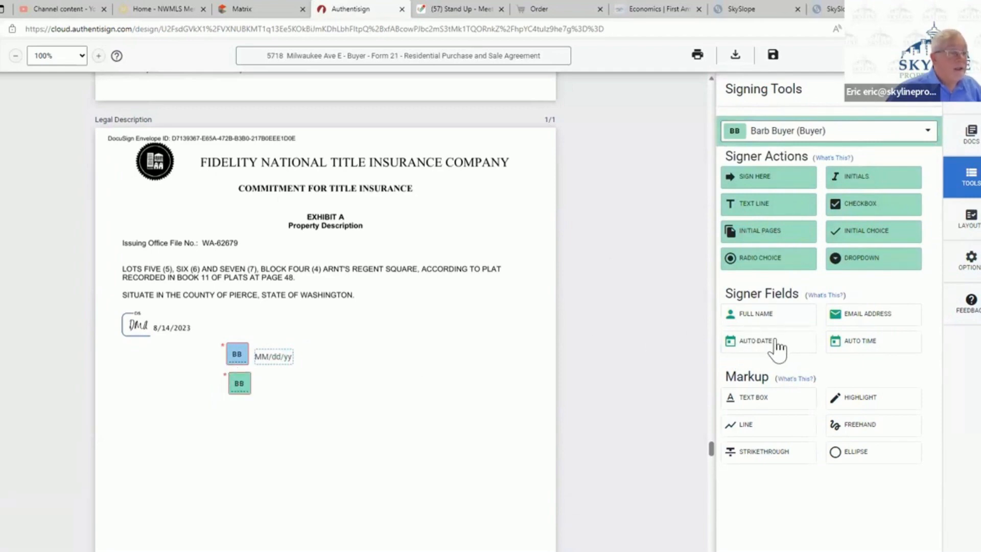
pyautogui.moveTo(777, 349); pyautogui.dragTo(259, 390)
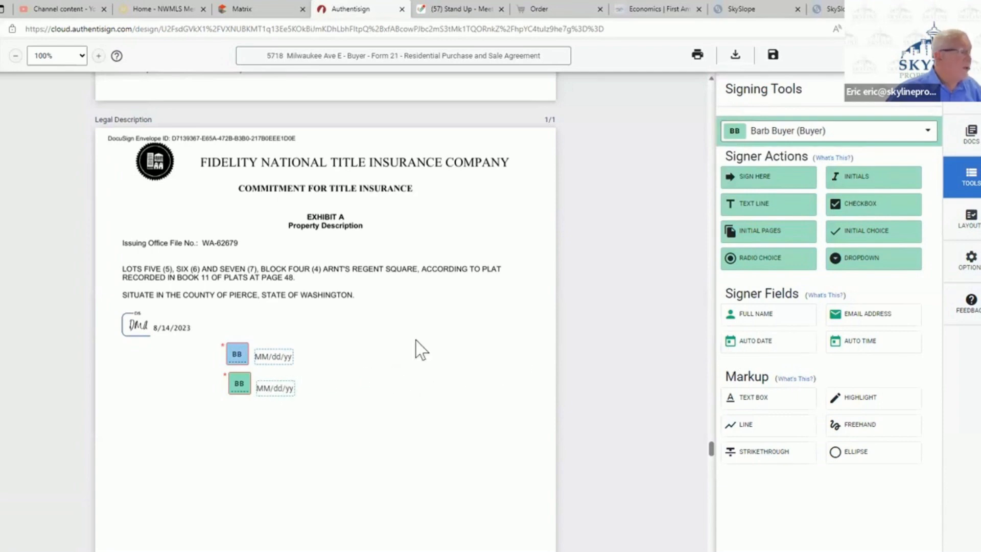
# - Review all six pages of the F17 Seller Disclosure Statement, including the buyer signature fields in the Buyer's Acknowledgement section
pyautogui.scroll(-12, 415, 341)
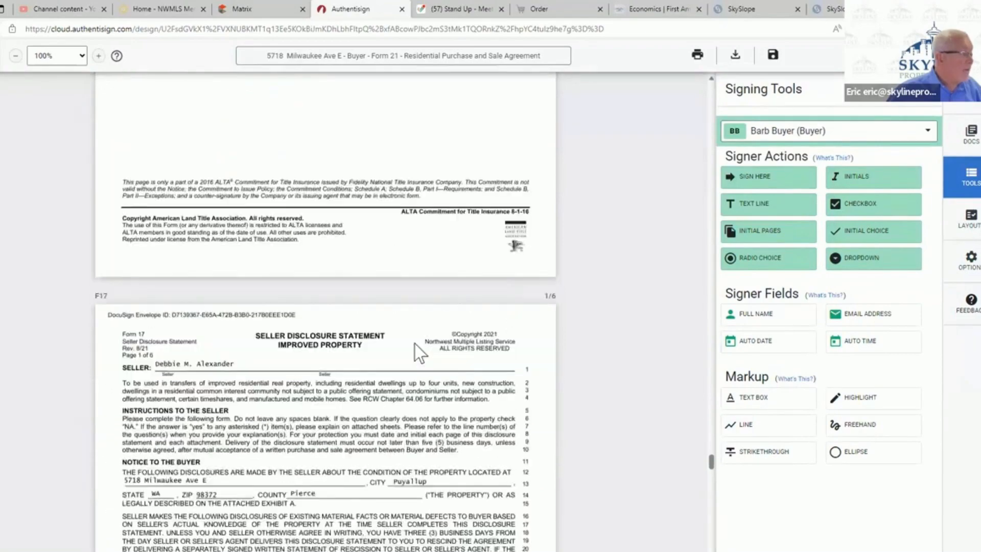
pyautogui.scroll(-2, 417, 352)
pyautogui.scroll(5, 416, 352)
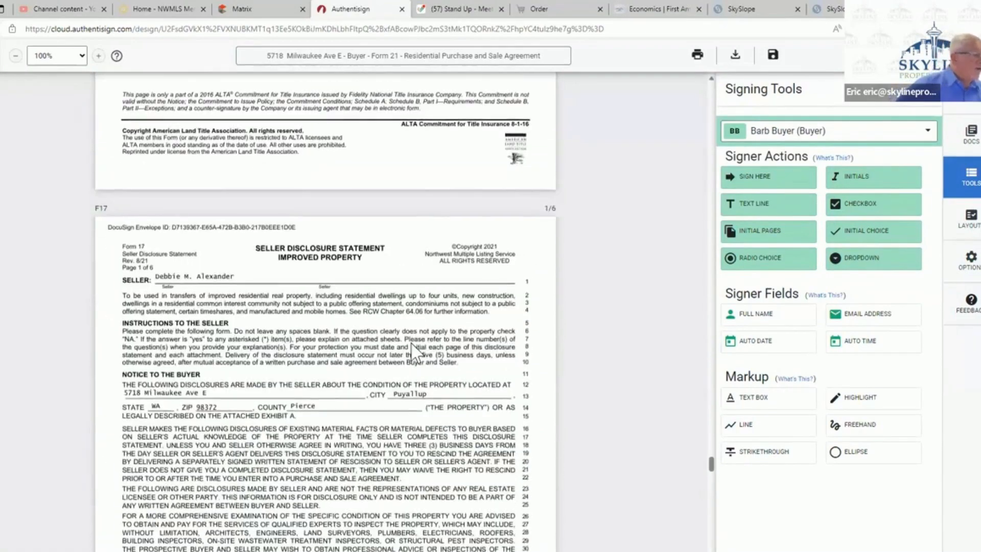
pyautogui.scroll(-6, 415, 351)
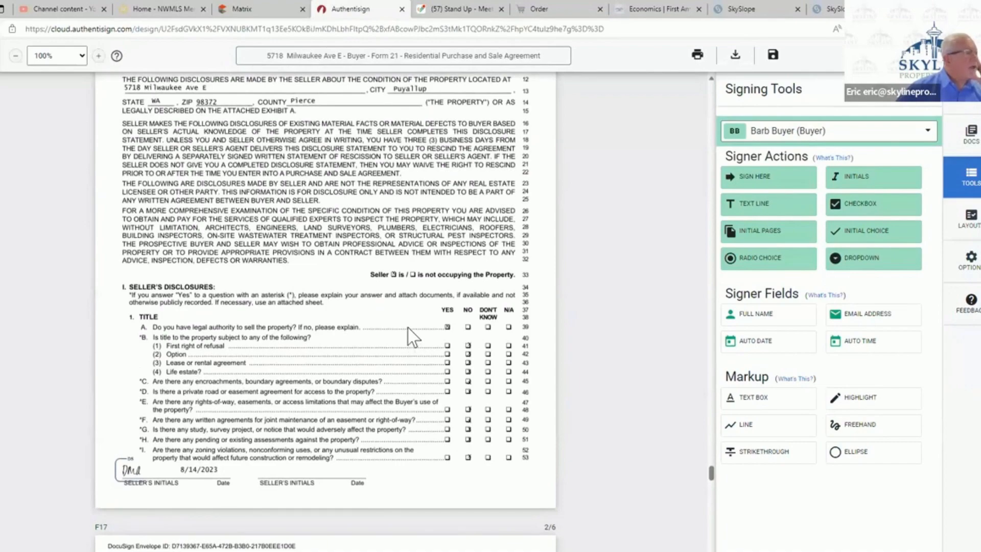
pyautogui.scroll(-16, 407, 330)
pyautogui.scroll(-20, 407, 328)
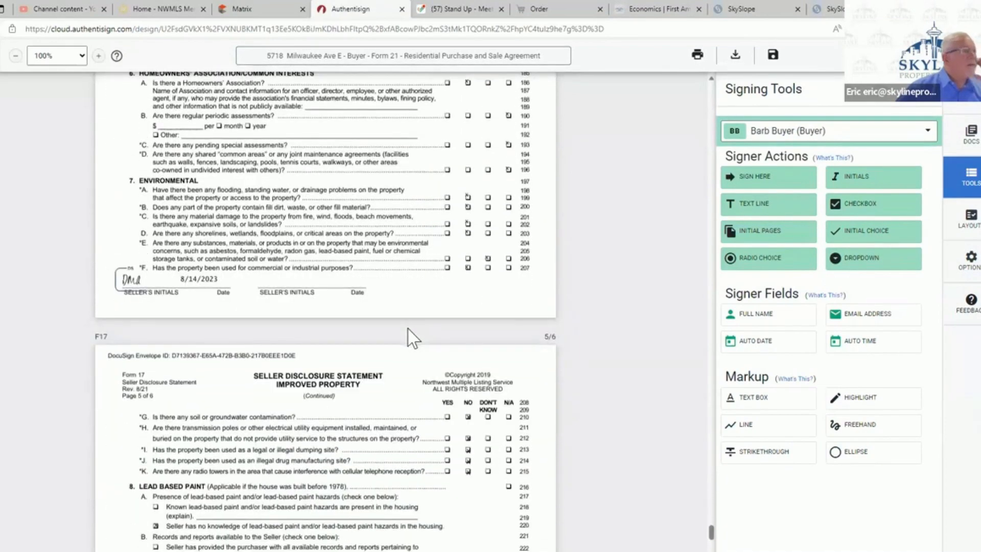
pyautogui.scroll(10, 407, 329)
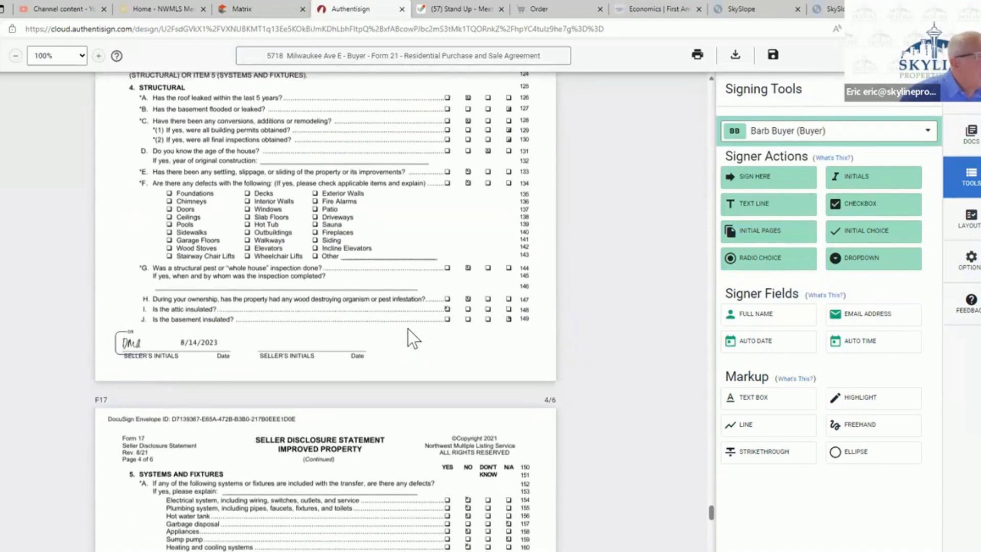
pyautogui.scroll(5, 408, 329)
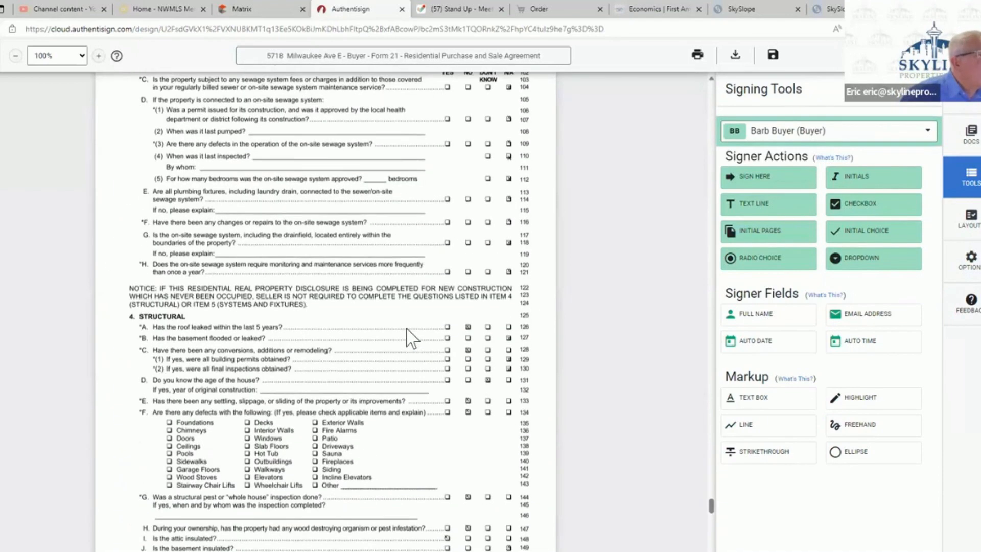
pyautogui.scroll(3, 412, 338)
pyautogui.scroll(7, 412, 337)
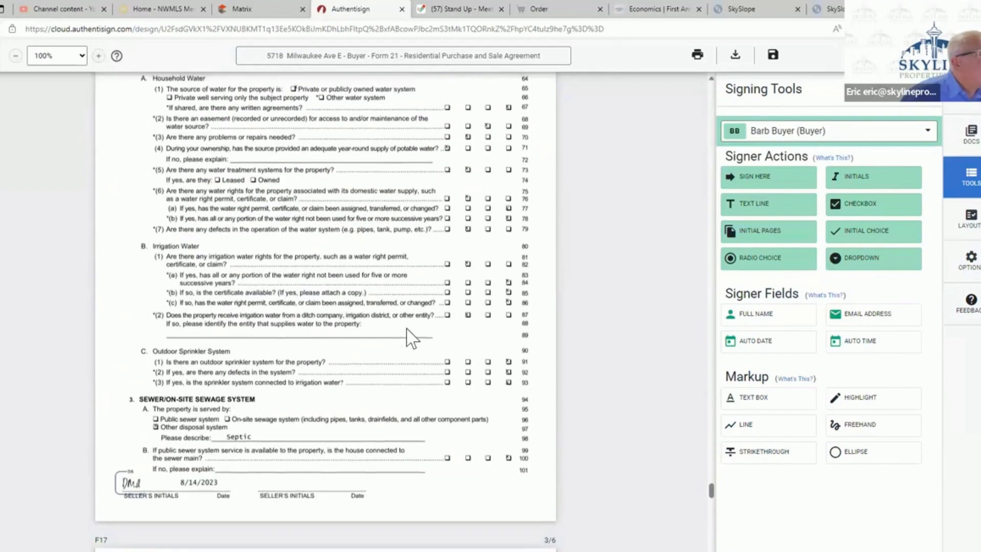
pyautogui.scroll(-15, 411, 337)
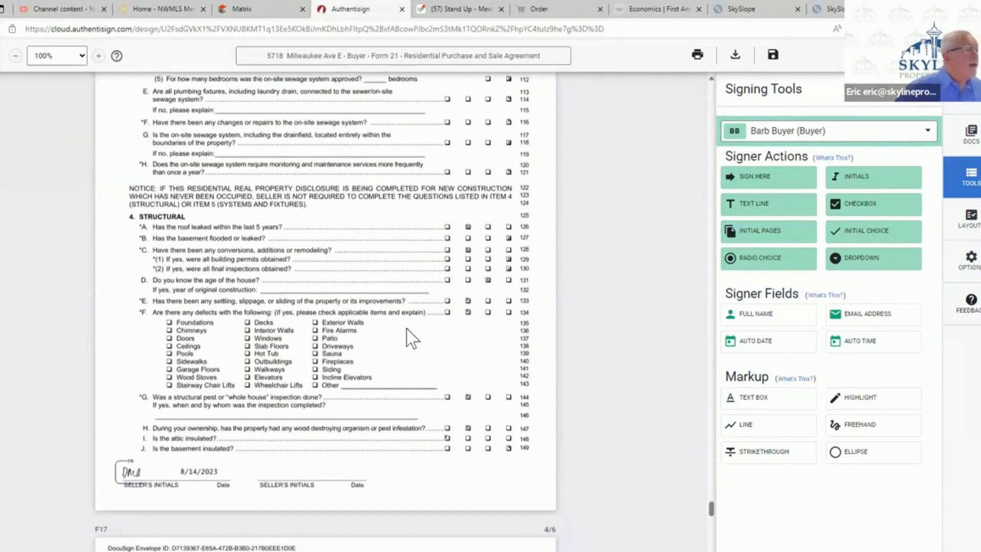
pyautogui.scroll(-15, 412, 337)
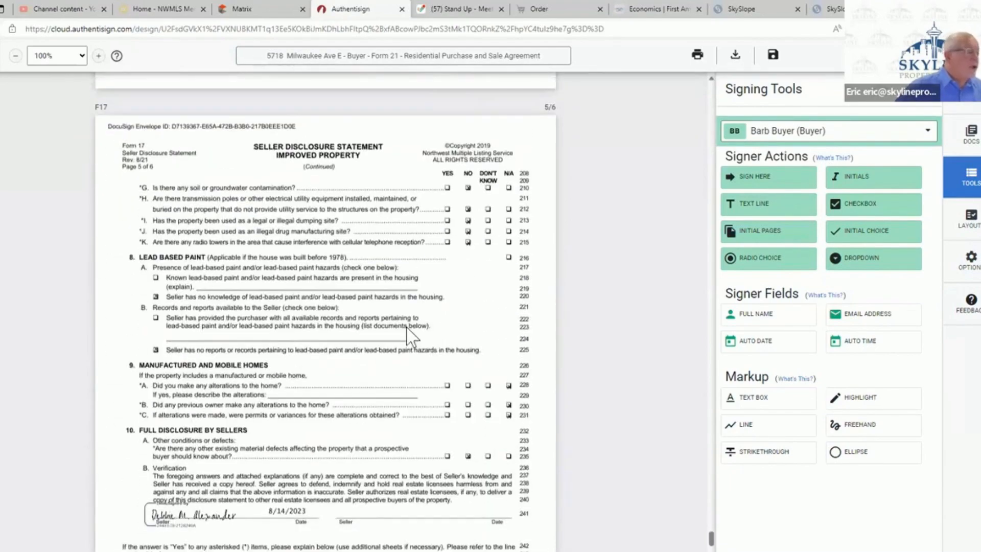
pyautogui.scroll(-8, 411, 337)
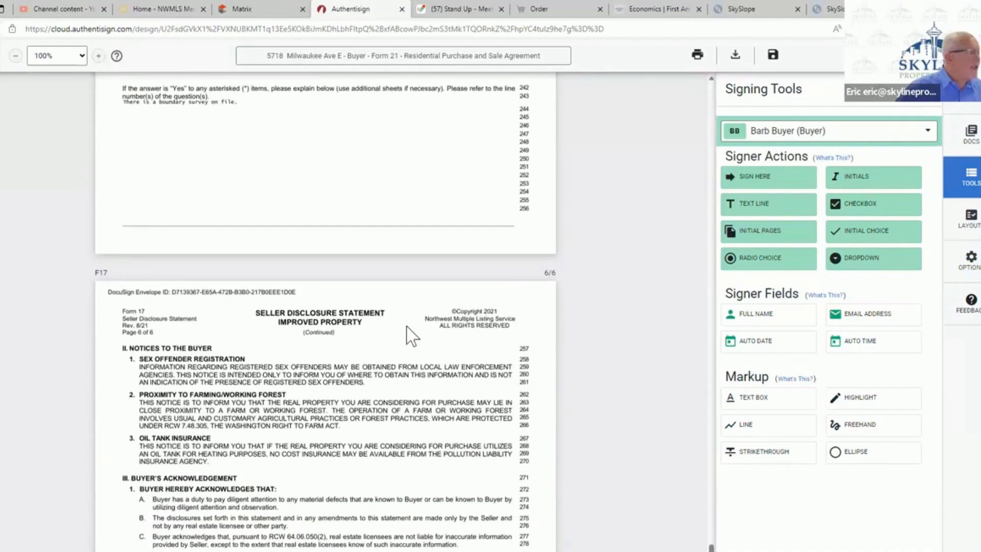
pyautogui.scroll(-6, 411, 337)
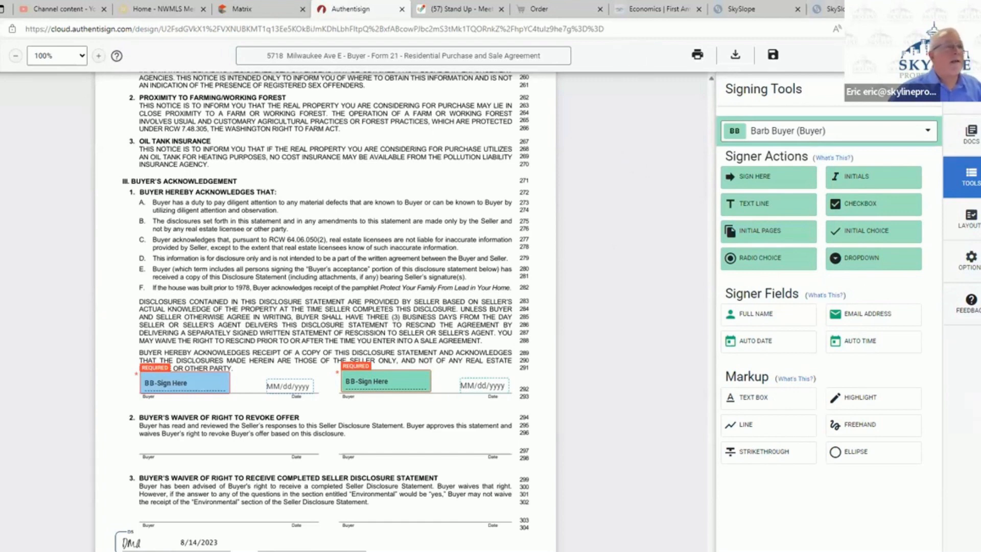
# - Finalize the signing setup with a reminder every 1 day at 9 AM and send the signing invitations
pyautogui.click(930, 55)
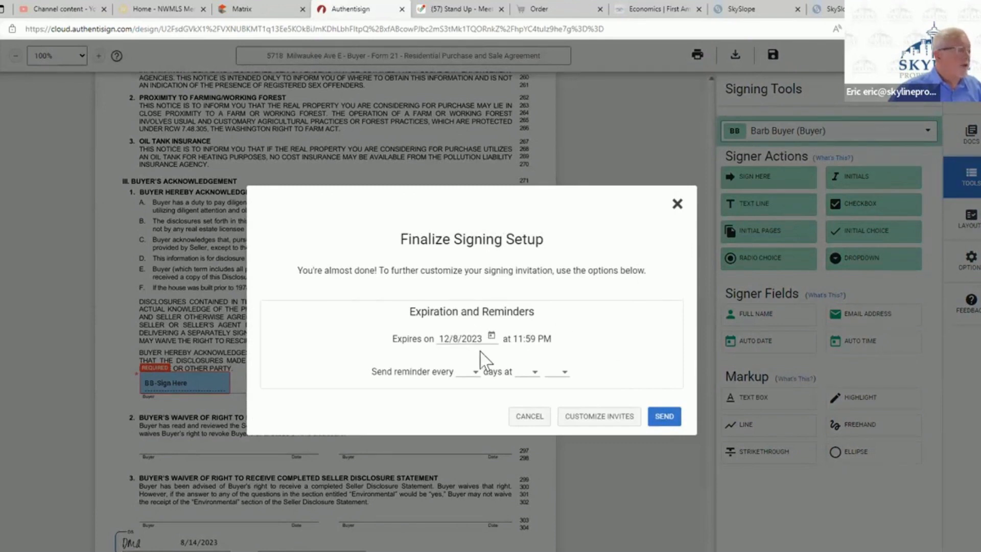
pyautogui.click(472, 376)
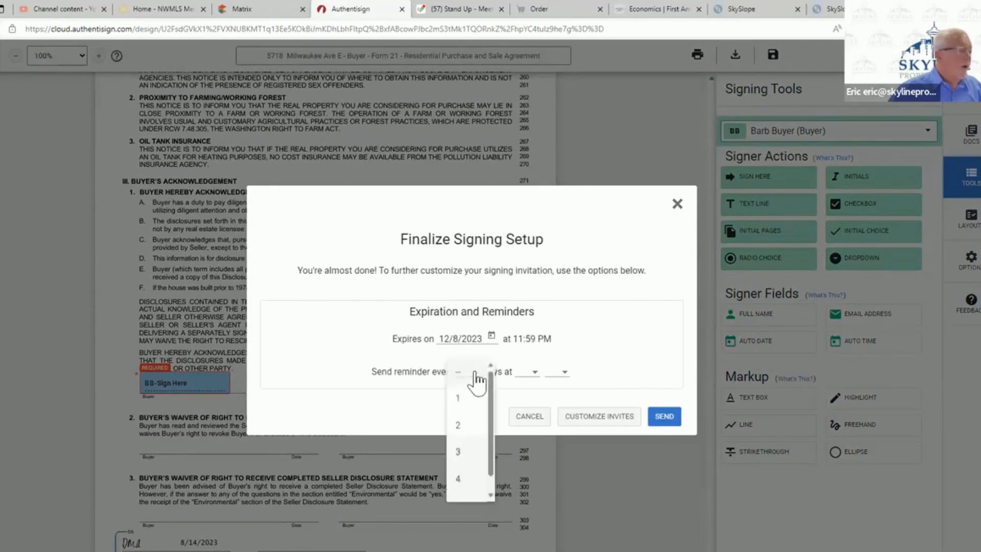
pyautogui.click(471, 402)
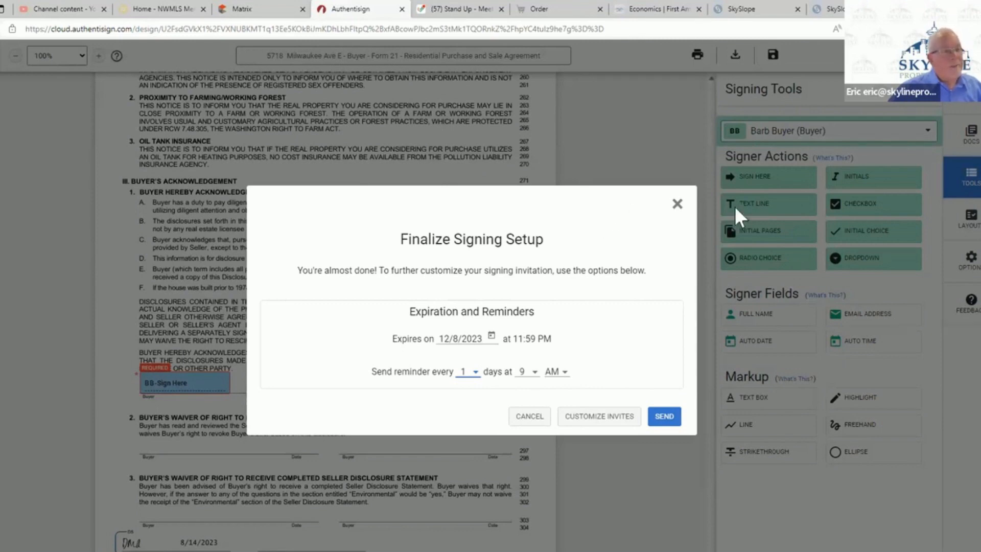
pyautogui.click(663, 417)
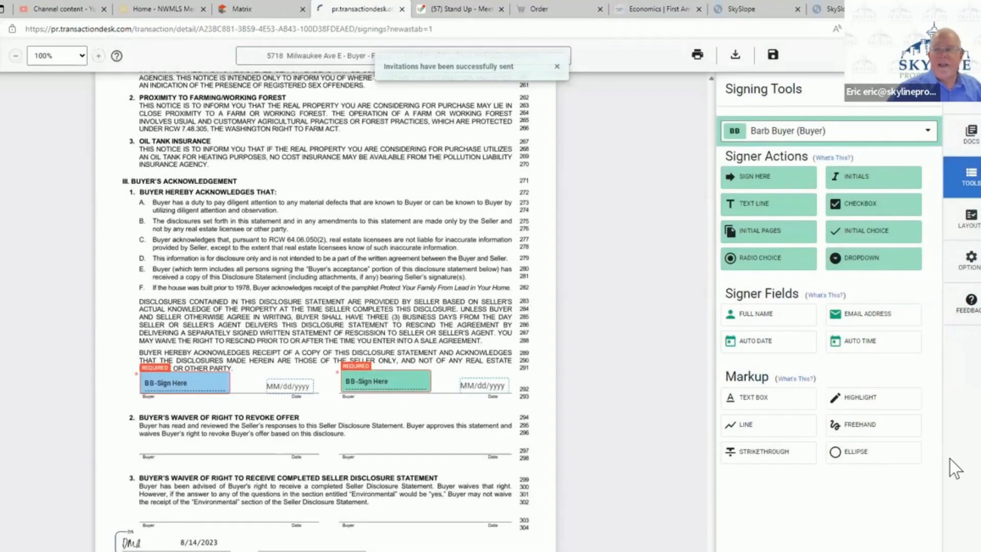